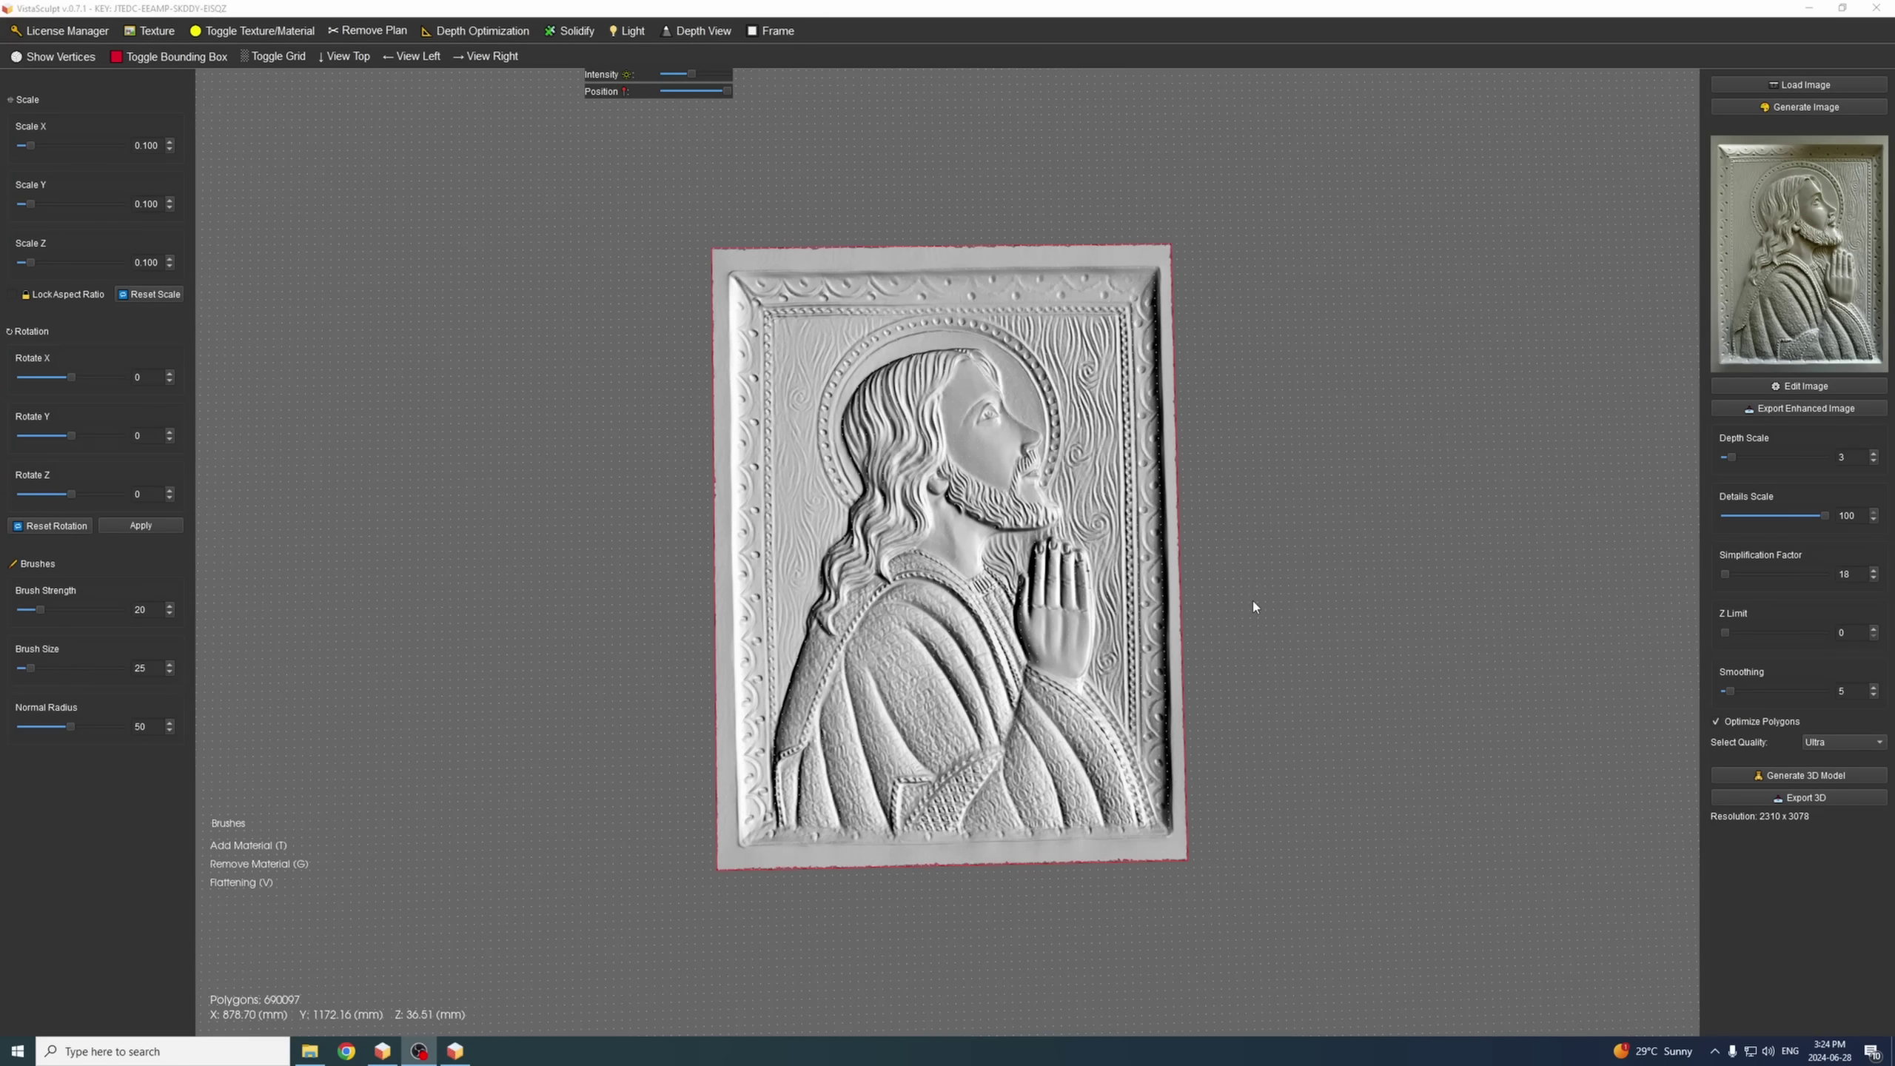
- Orbit the v0.7.1 relief through several angles toward a near-frontal view
scroll(1250, 609, up, 3)
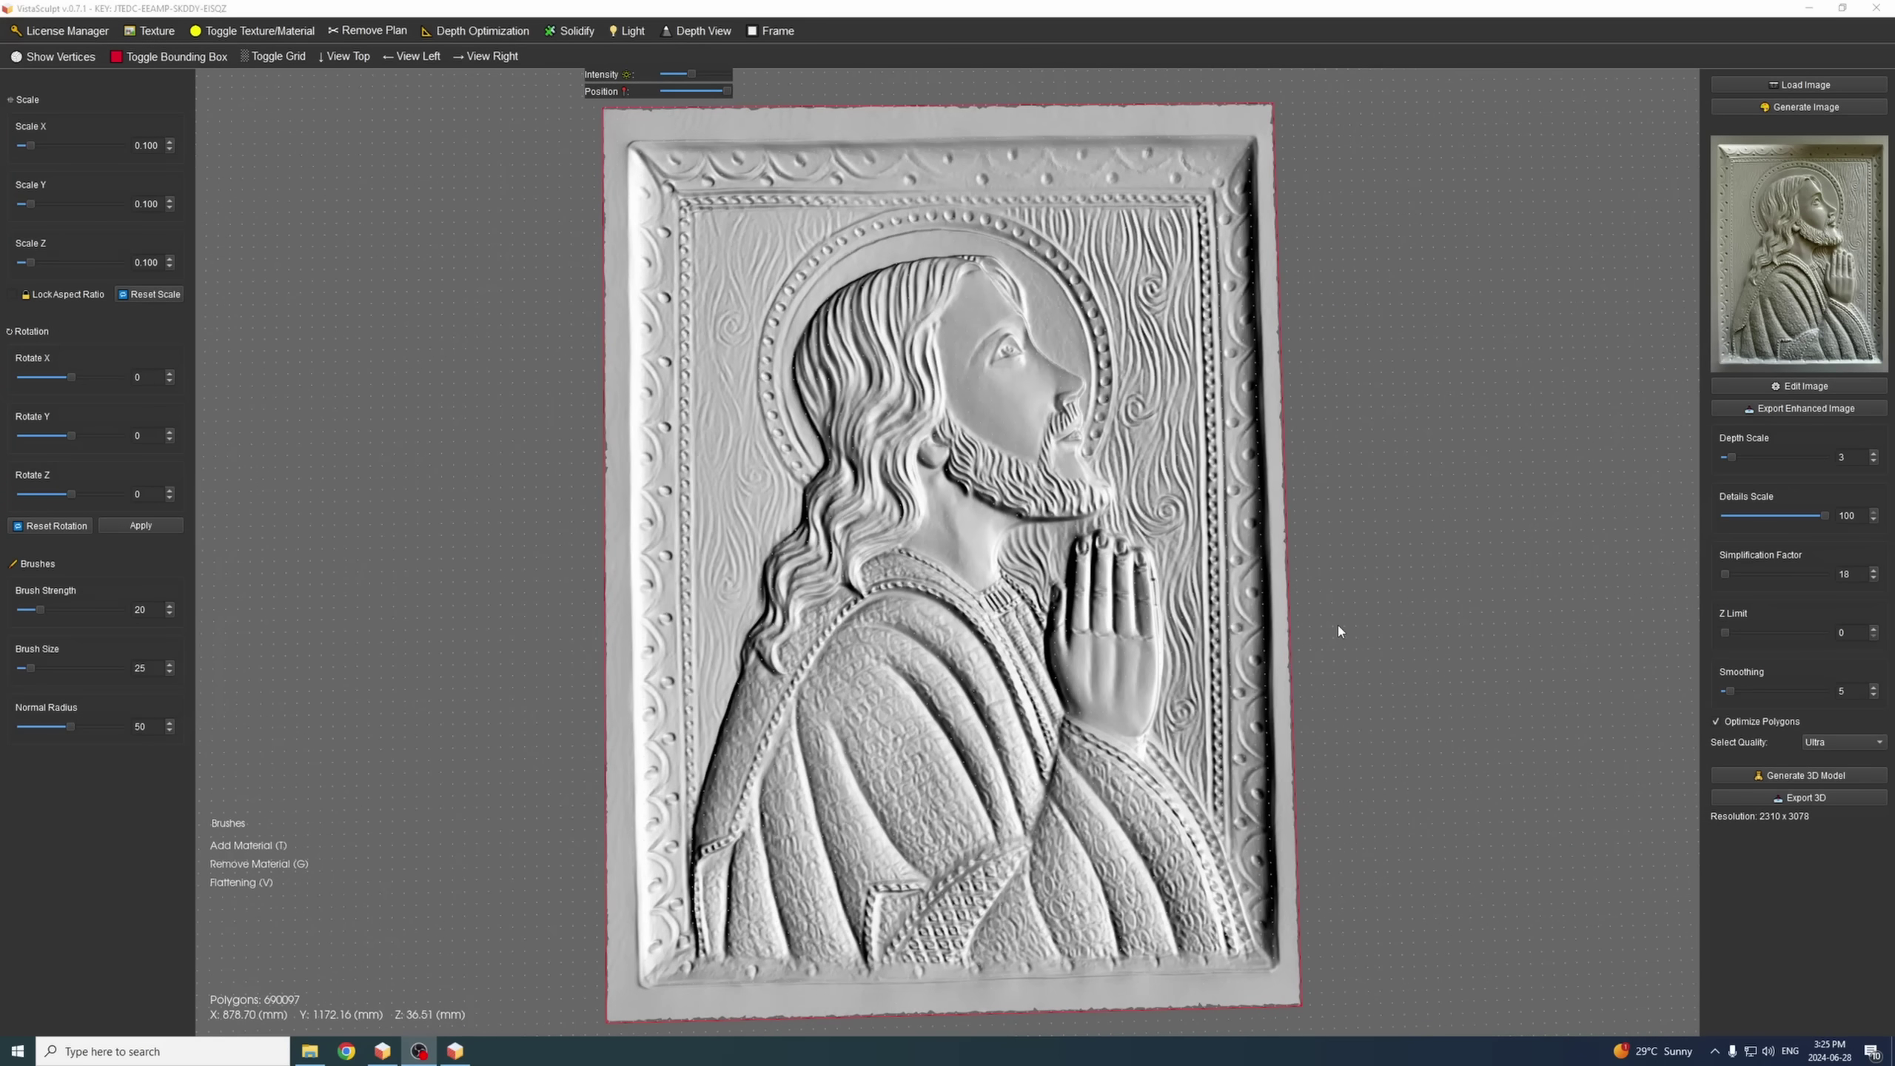
drag(1352, 630, 1305, 628)
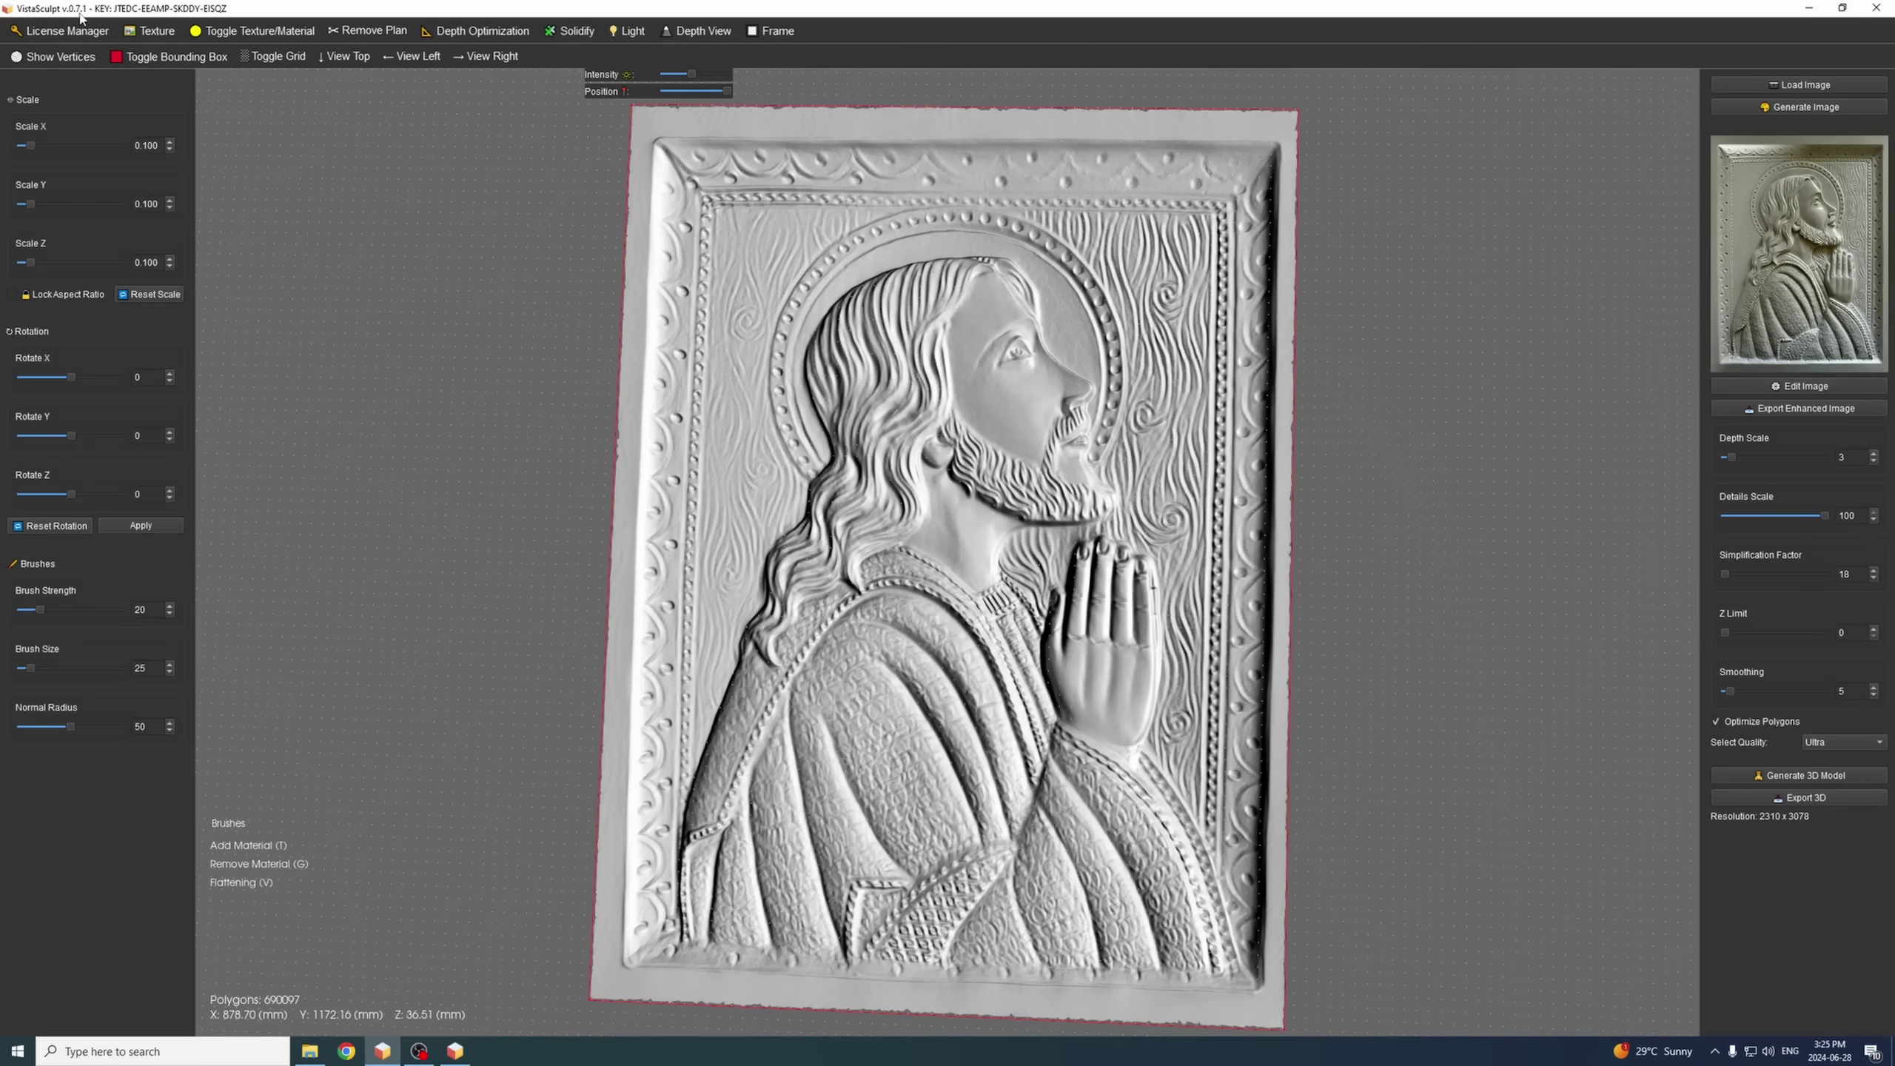
drag(488, 308, 499, 322)
drag(1159, 504, 679, 533)
scroll(1296, 519, down, 1)
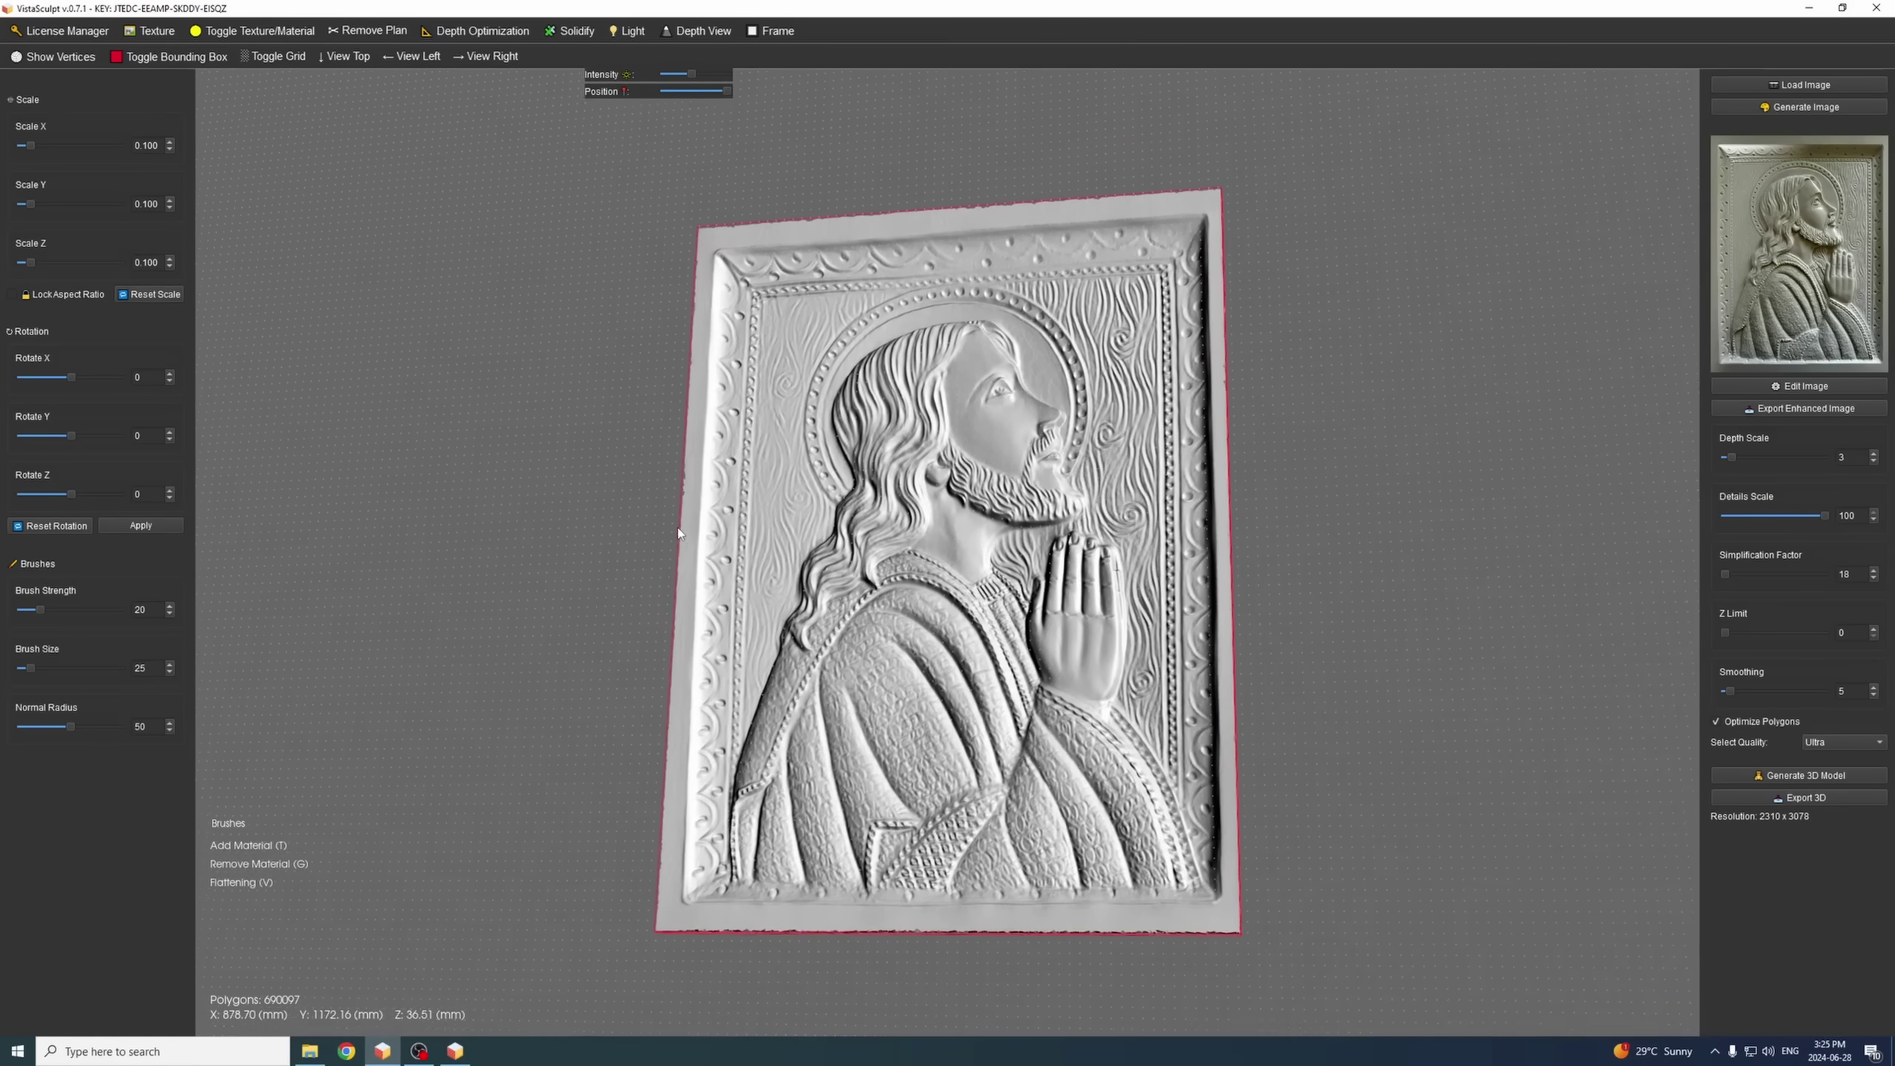
drag(859, 529, 841, 604)
drag(609, 809, 936, 767)
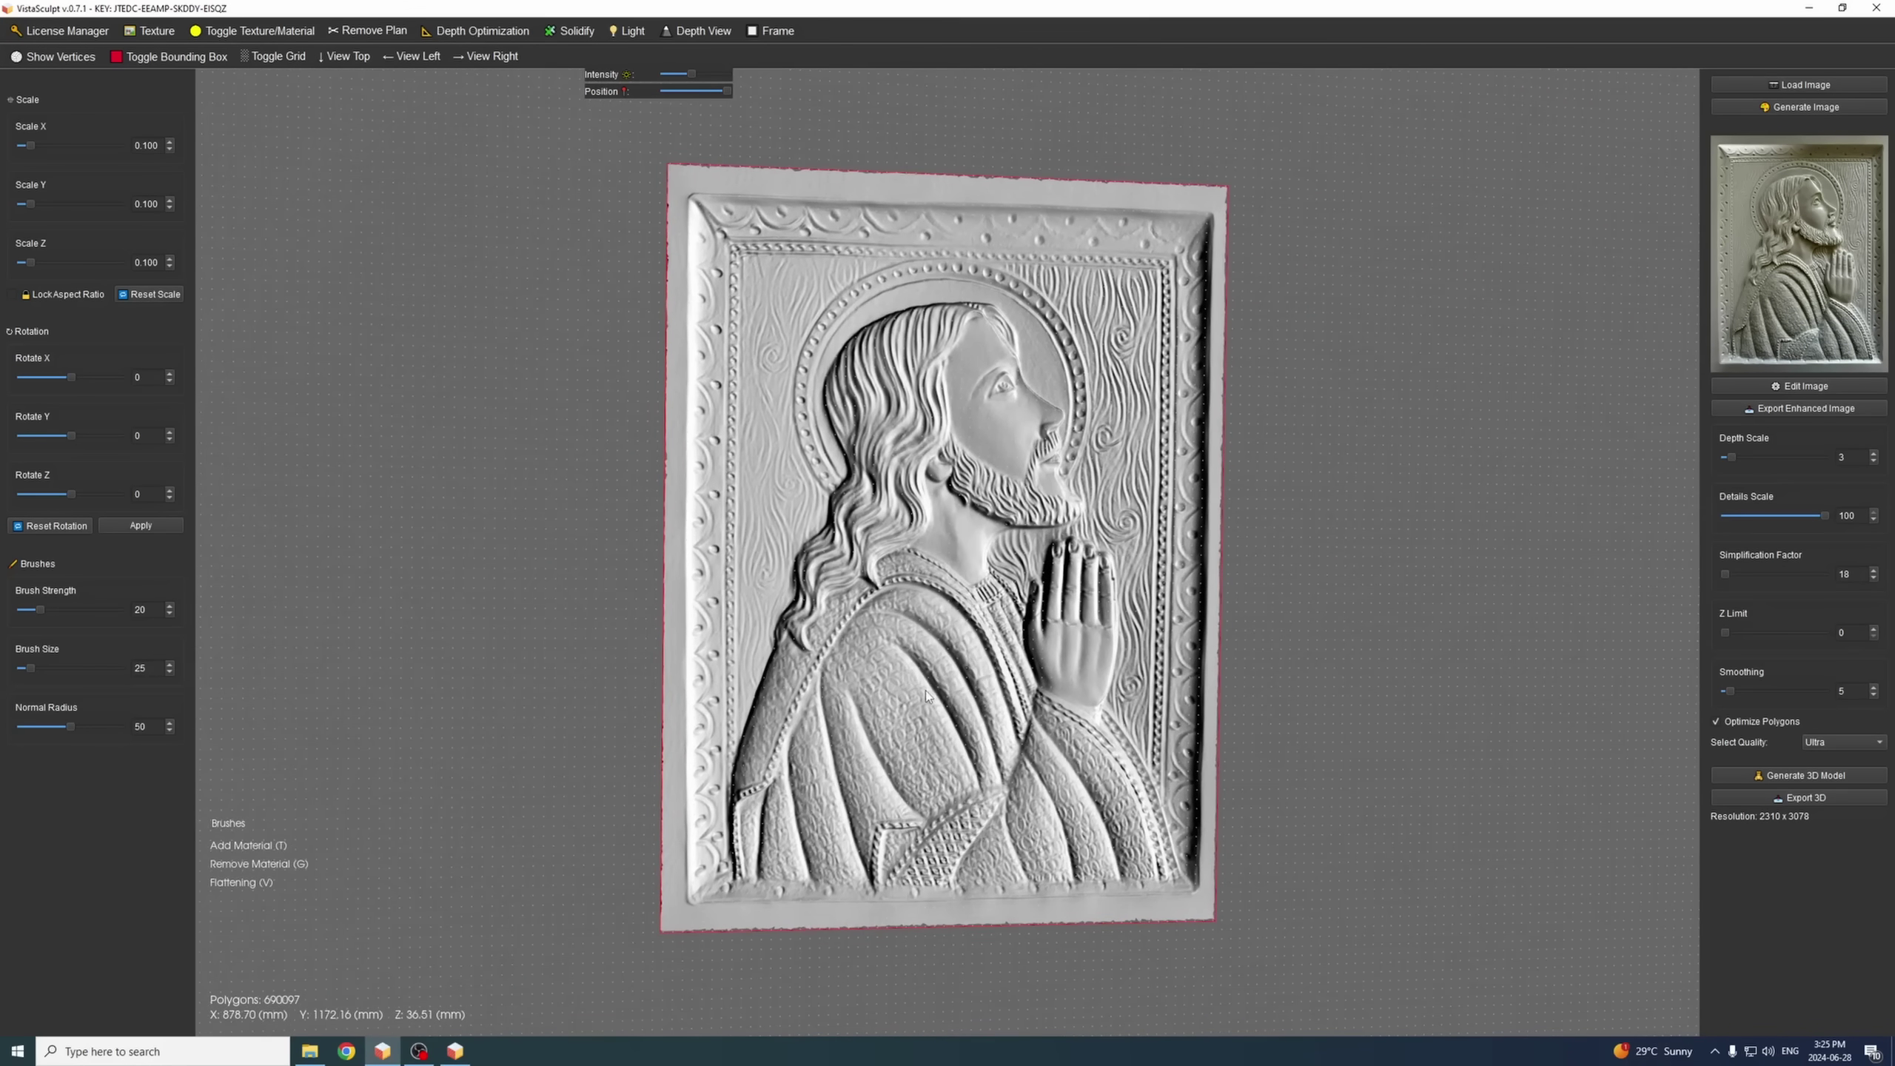
drag(925, 691, 825, 657)
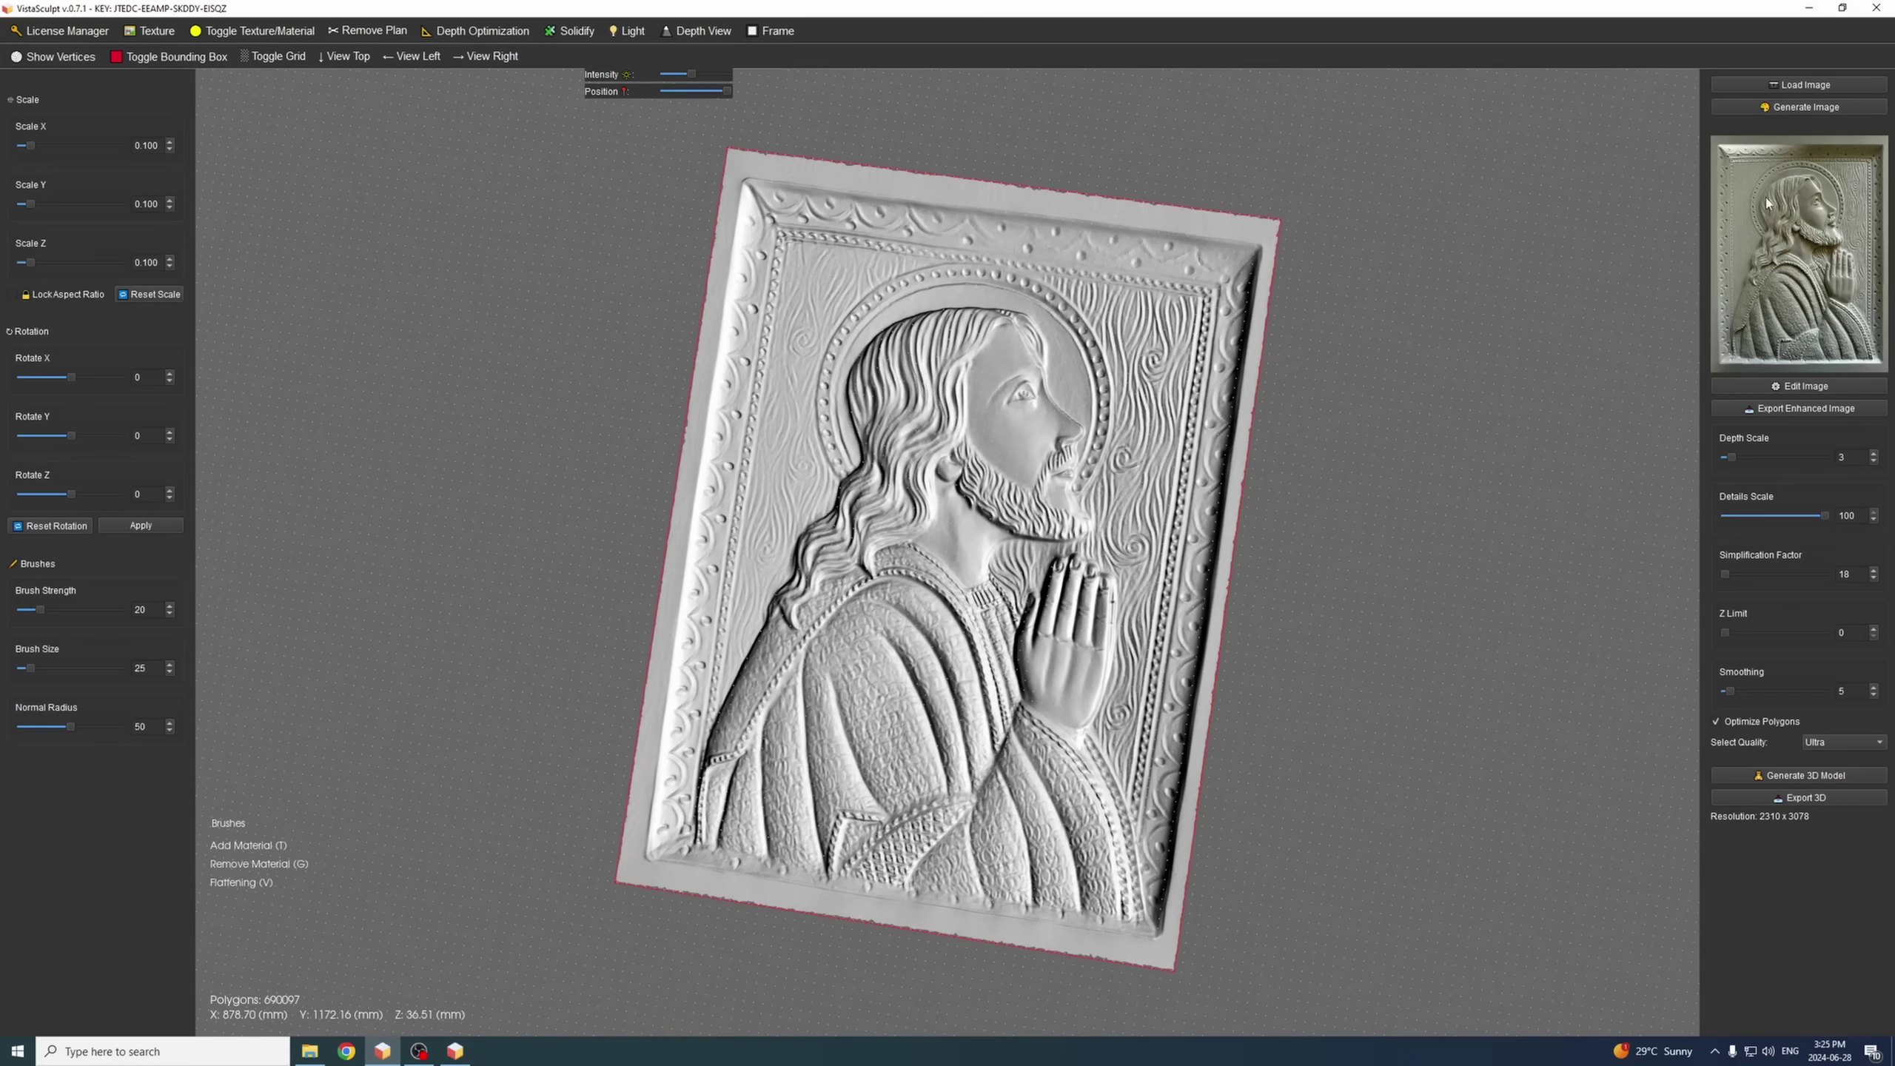
drag(1257, 357, 1321, 266)
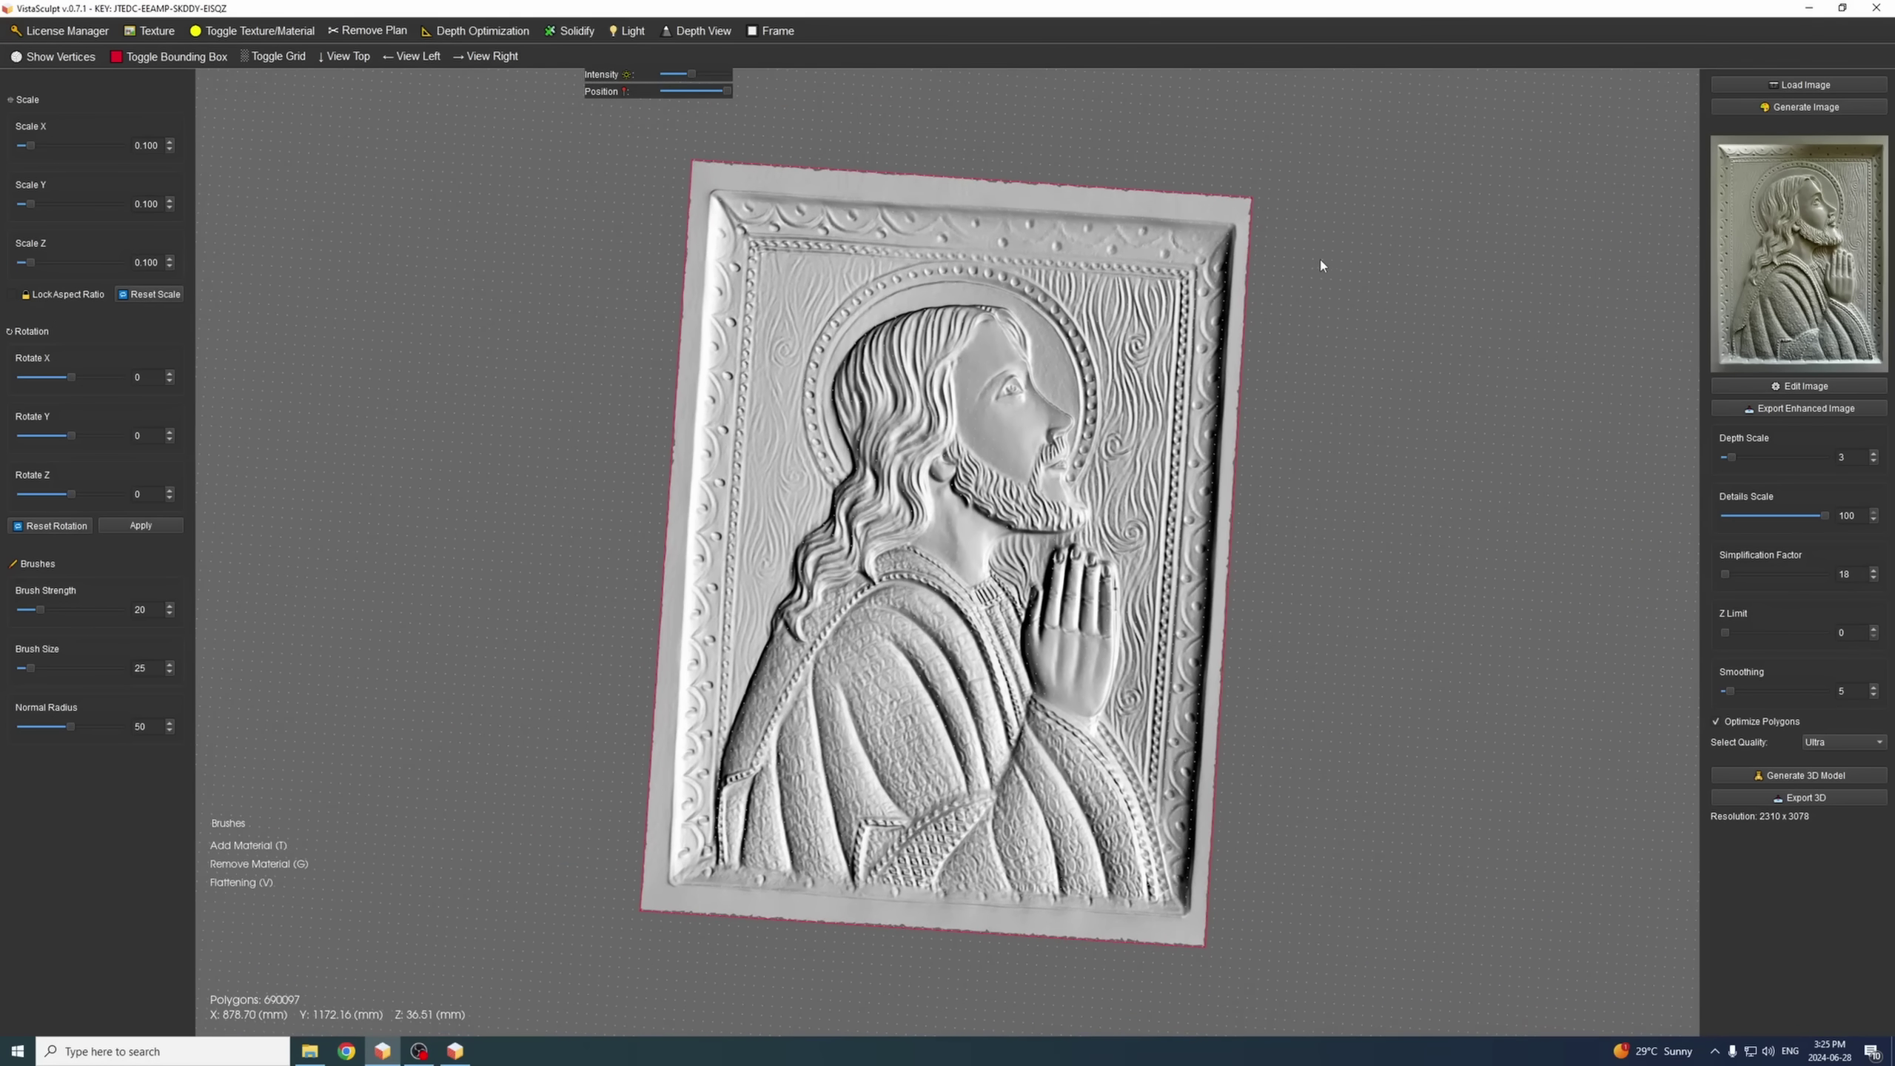
- In the v0.5.1 window, move the light to reshade the relief and orbit it diagonally
click(455, 1053)
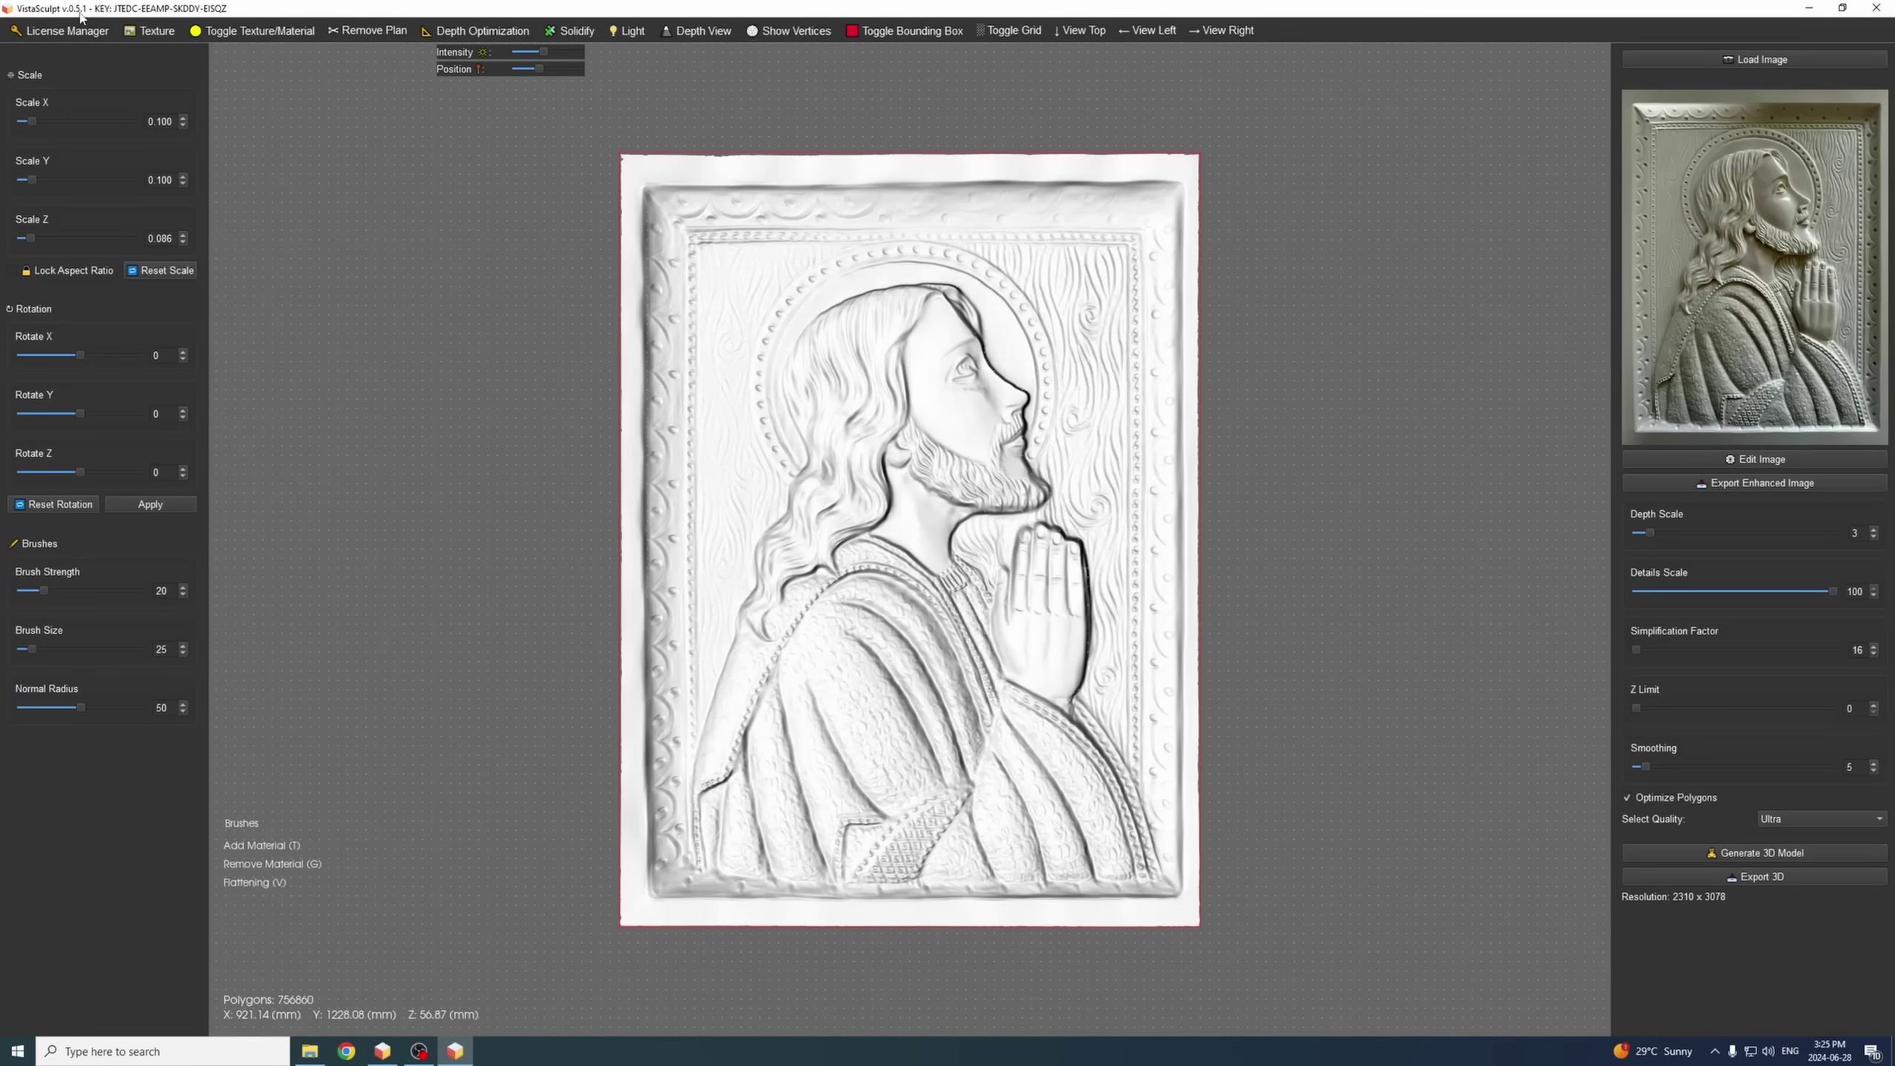
mouse_move(683, 439)
mouse_down()
mouse_move(914, 435)
mouse_move(601, 428)
mouse_move(717, 430)
mouse_move(684, 426)
mouse_up()
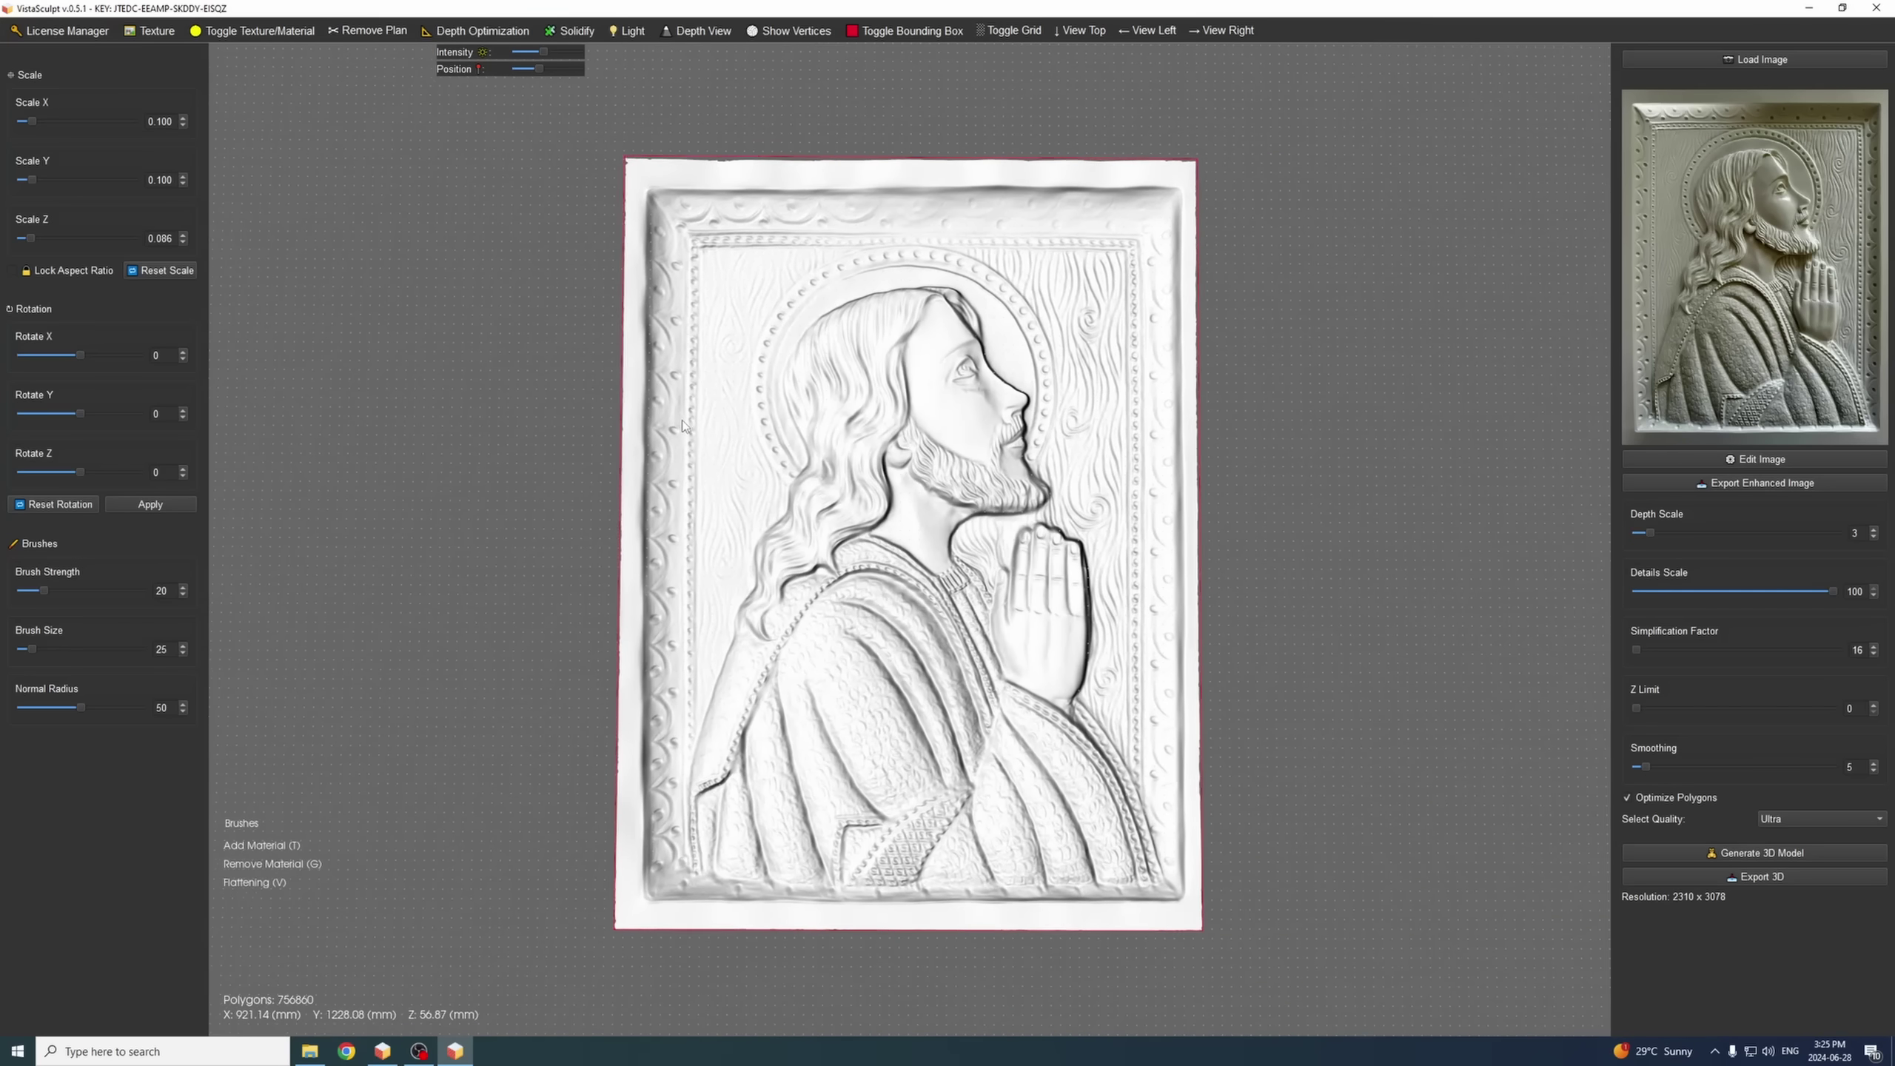
drag(540, 70, 572, 75)
drag(855, 405, 818, 260)
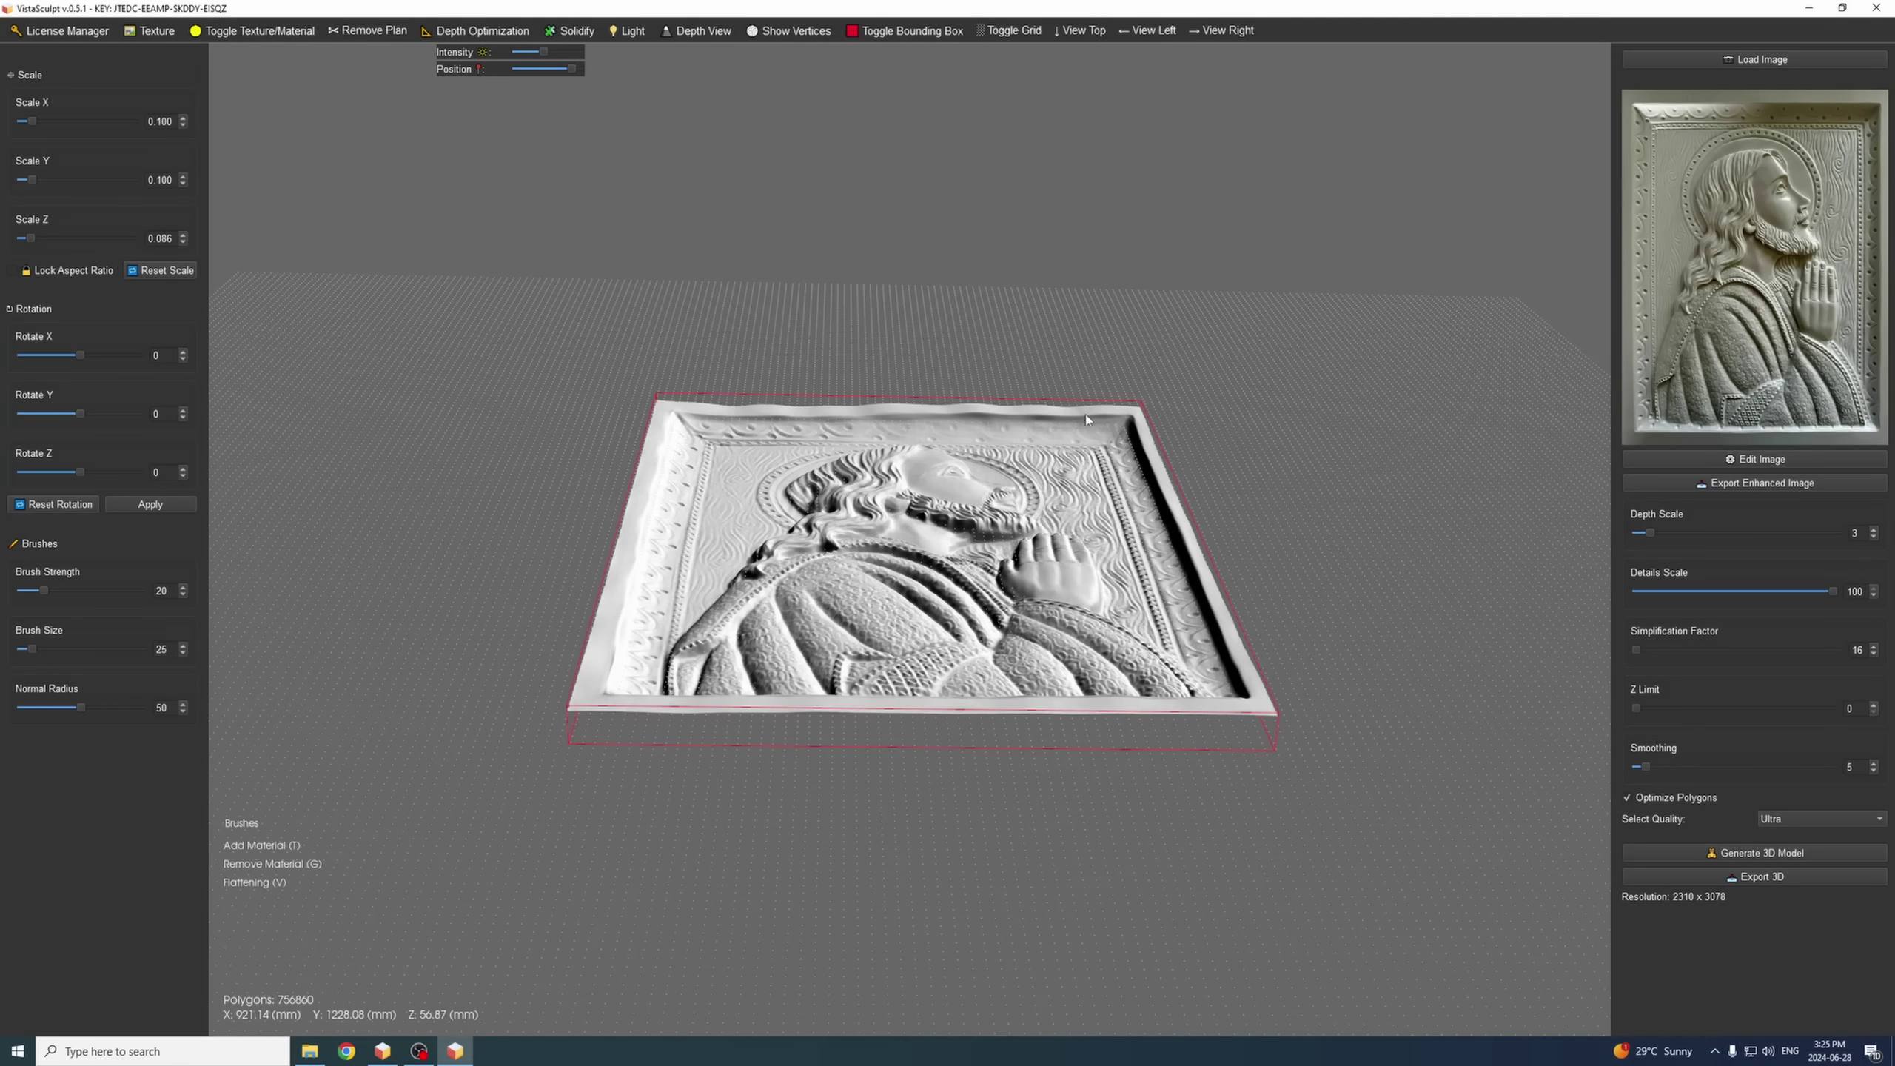
drag(1237, 670, 531, 646)
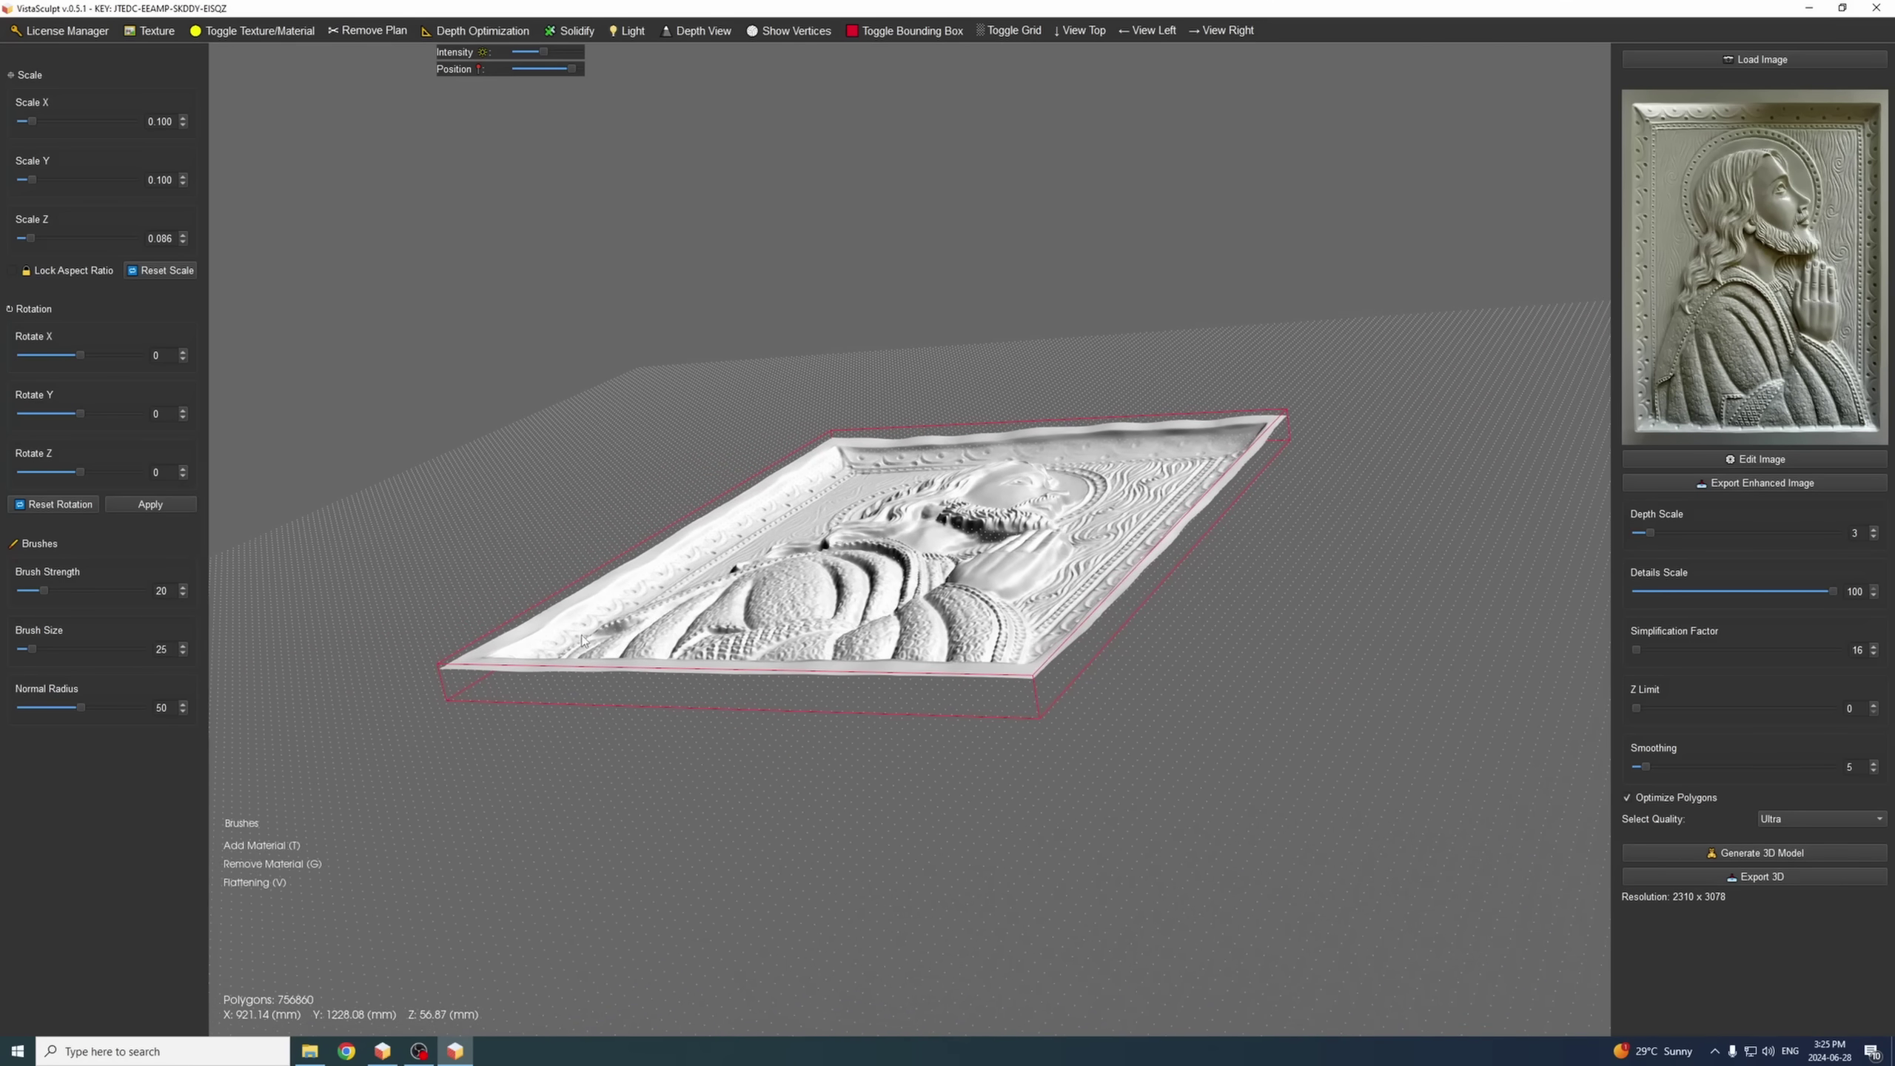
- Back in the v0.7.1 window, swing the relief through several angles to a near-frontal view
click(388, 1050)
drag(705, 746, 1053, 500)
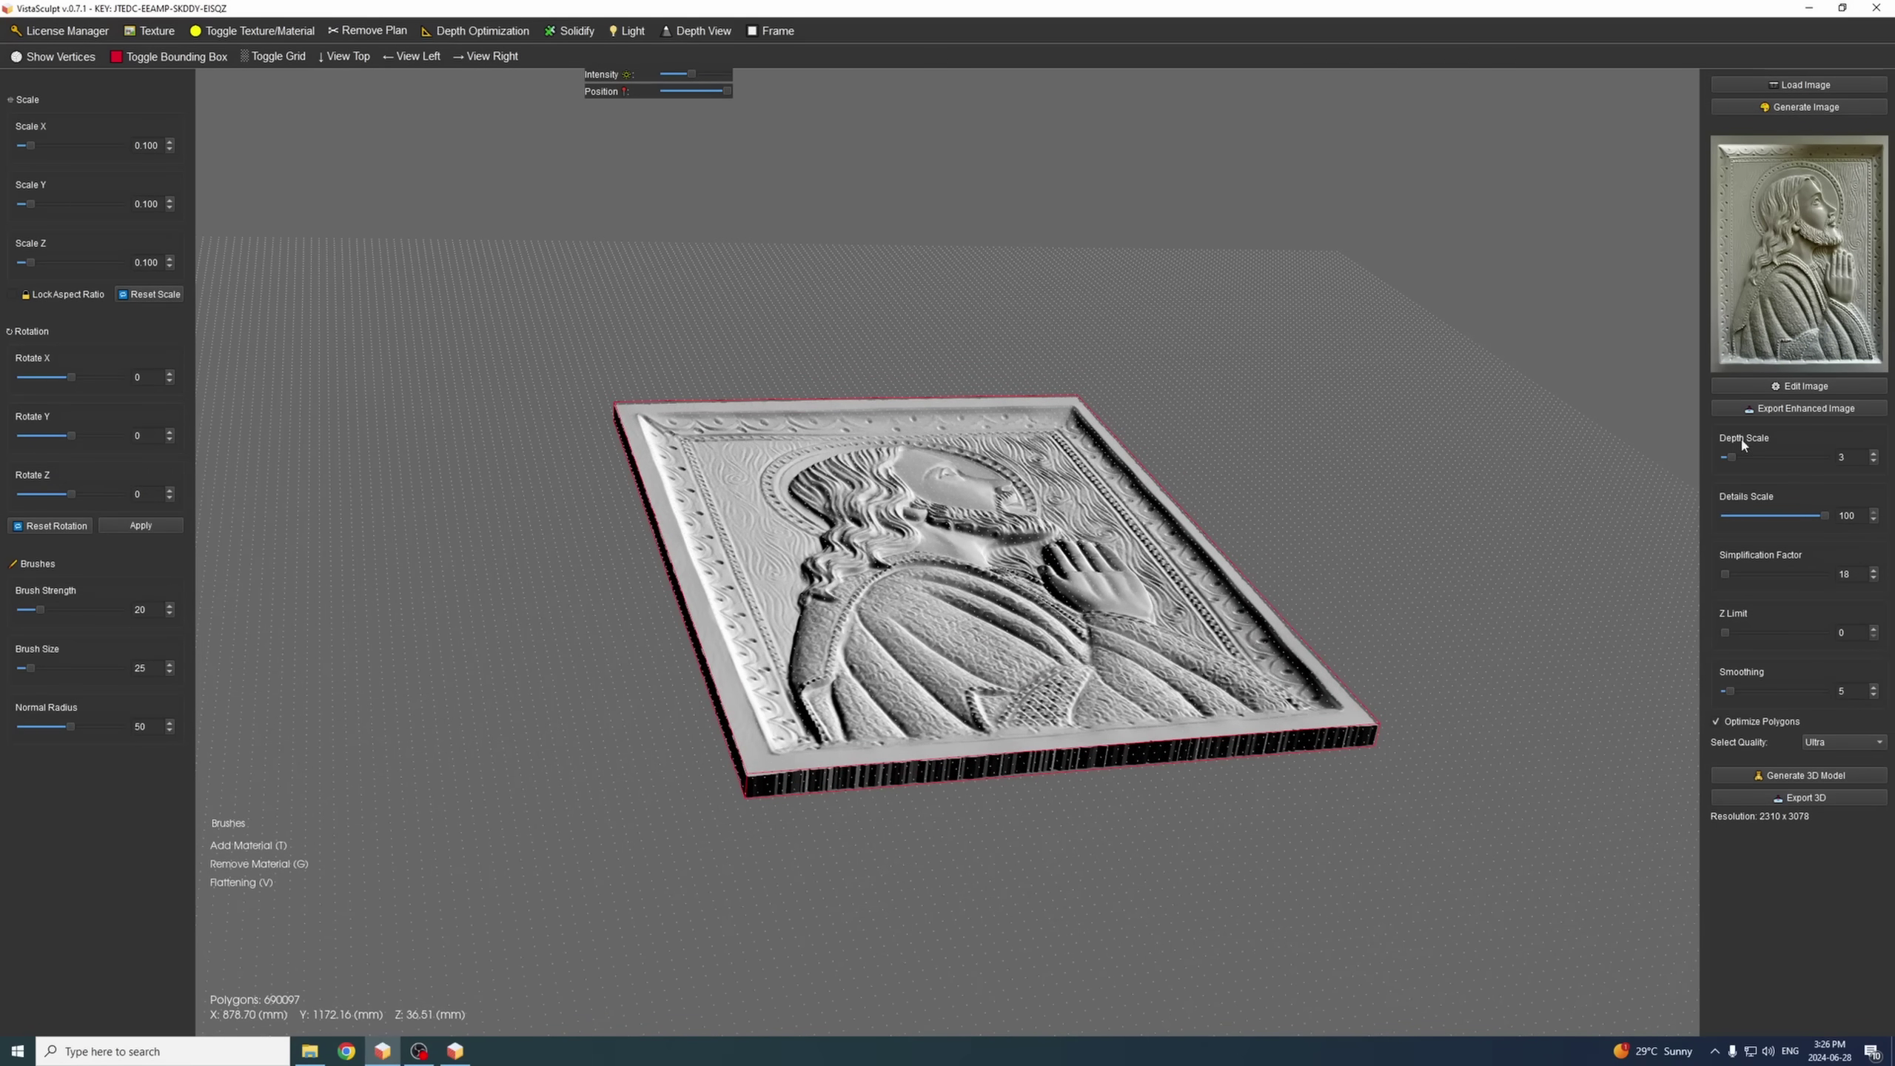
drag(1313, 537, 763, 511)
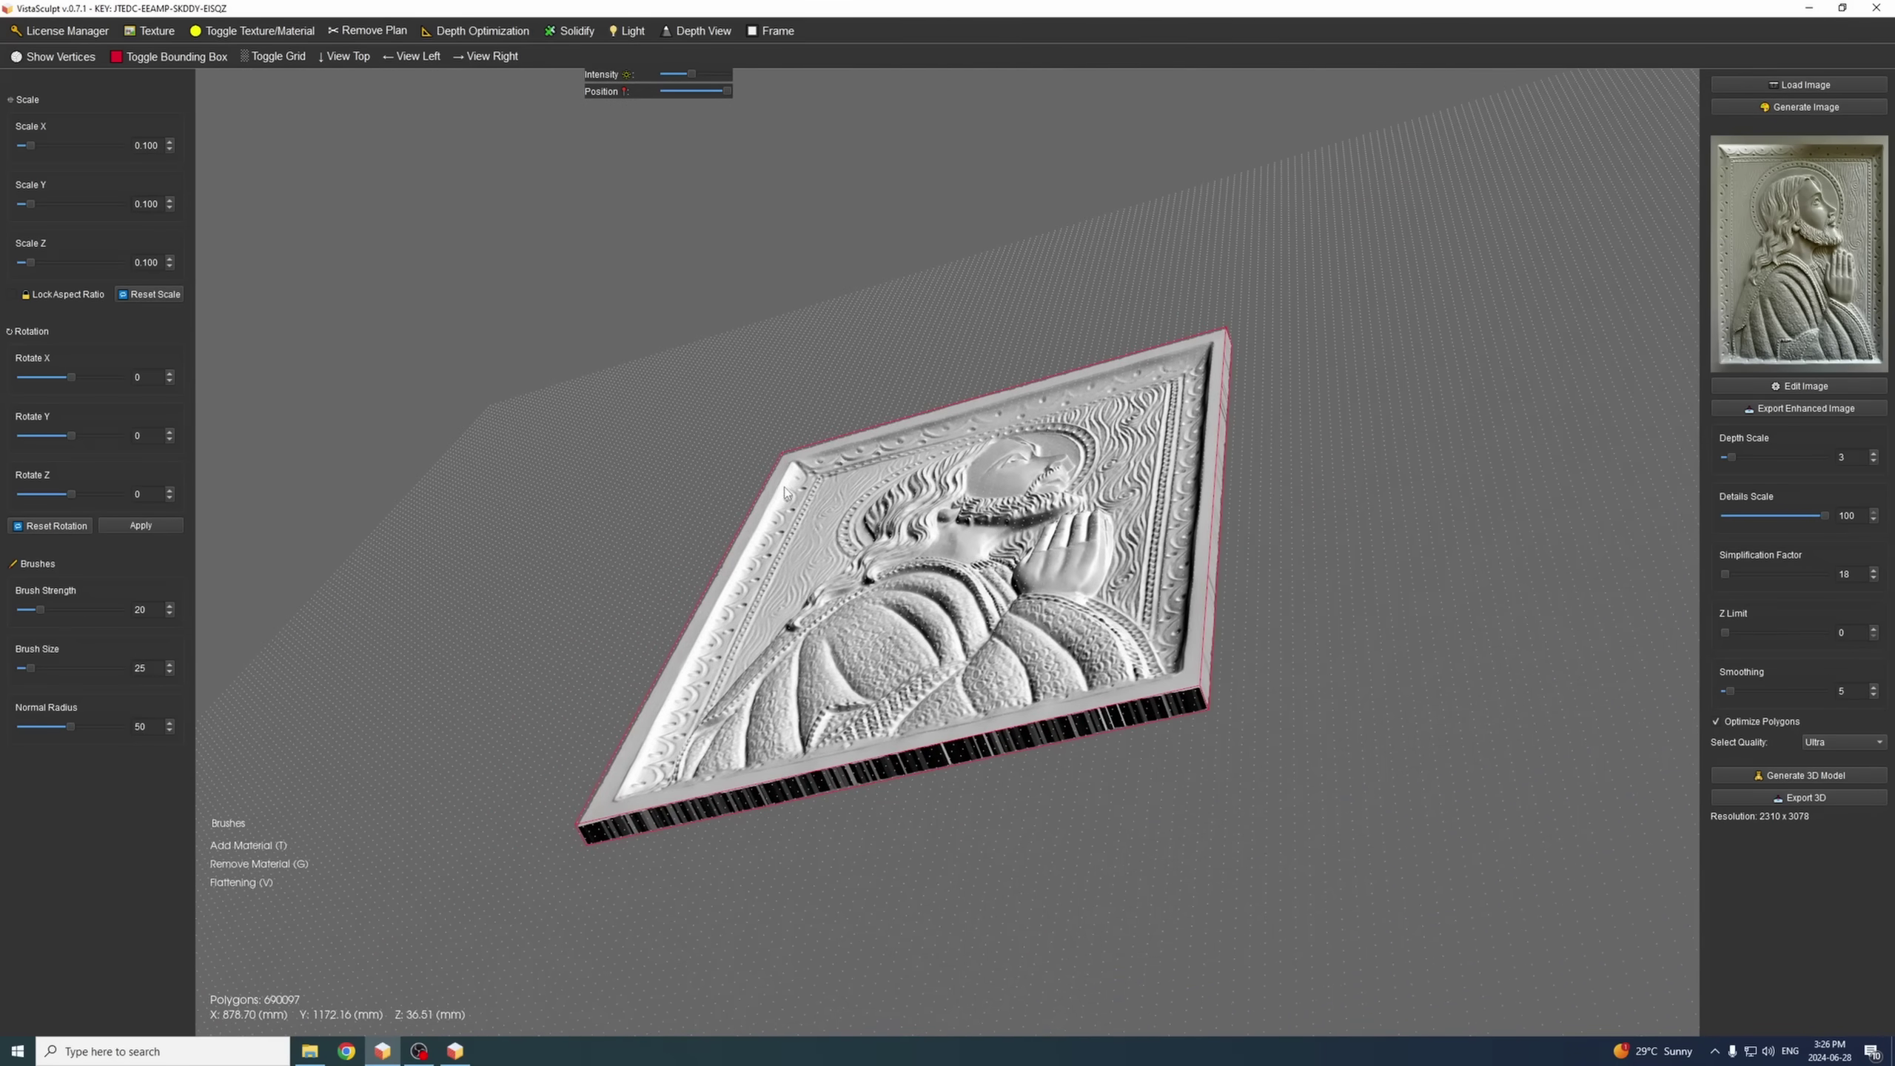
drag(638, 793, 1341, 613)
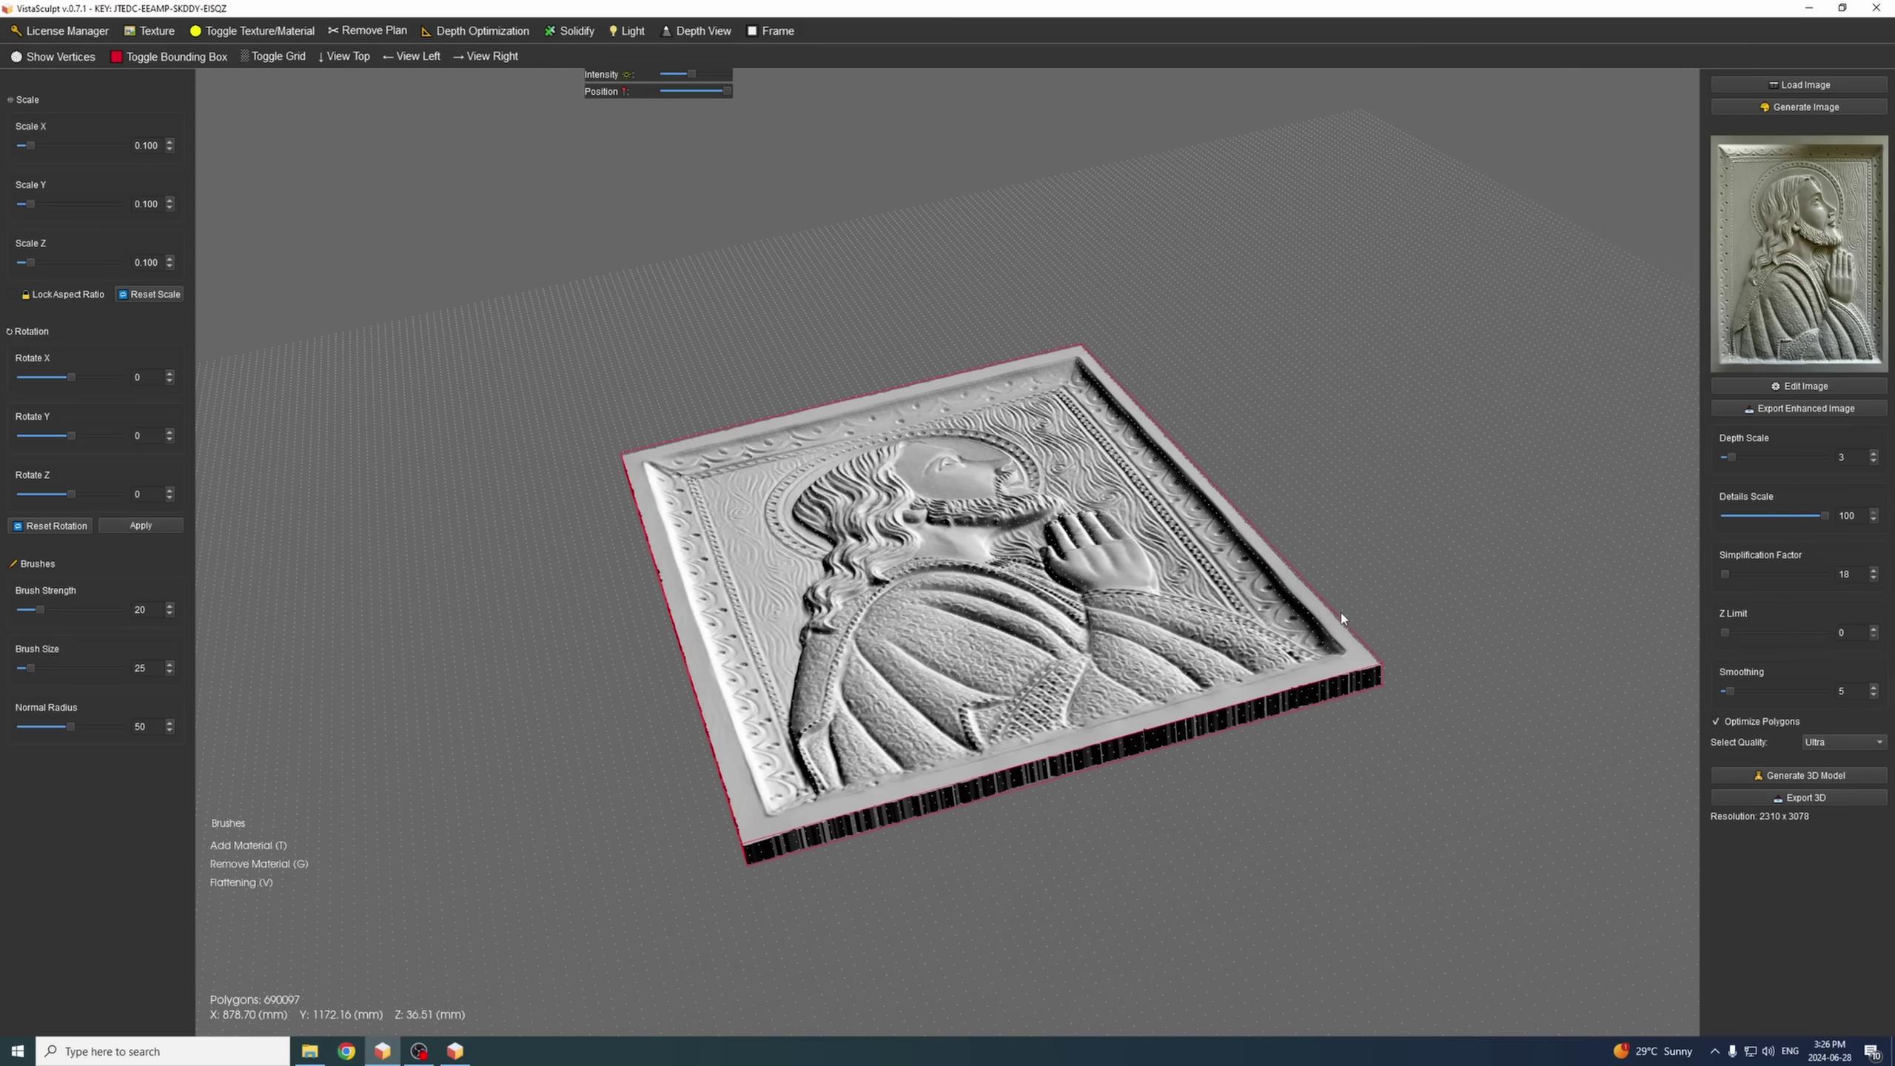
mouse_move(674, 455)
mouse_down()
mouse_move(796, 432)
mouse_move(667, 435)
mouse_move(684, 444)
mouse_up()
drag(707, 721, 569, 922)
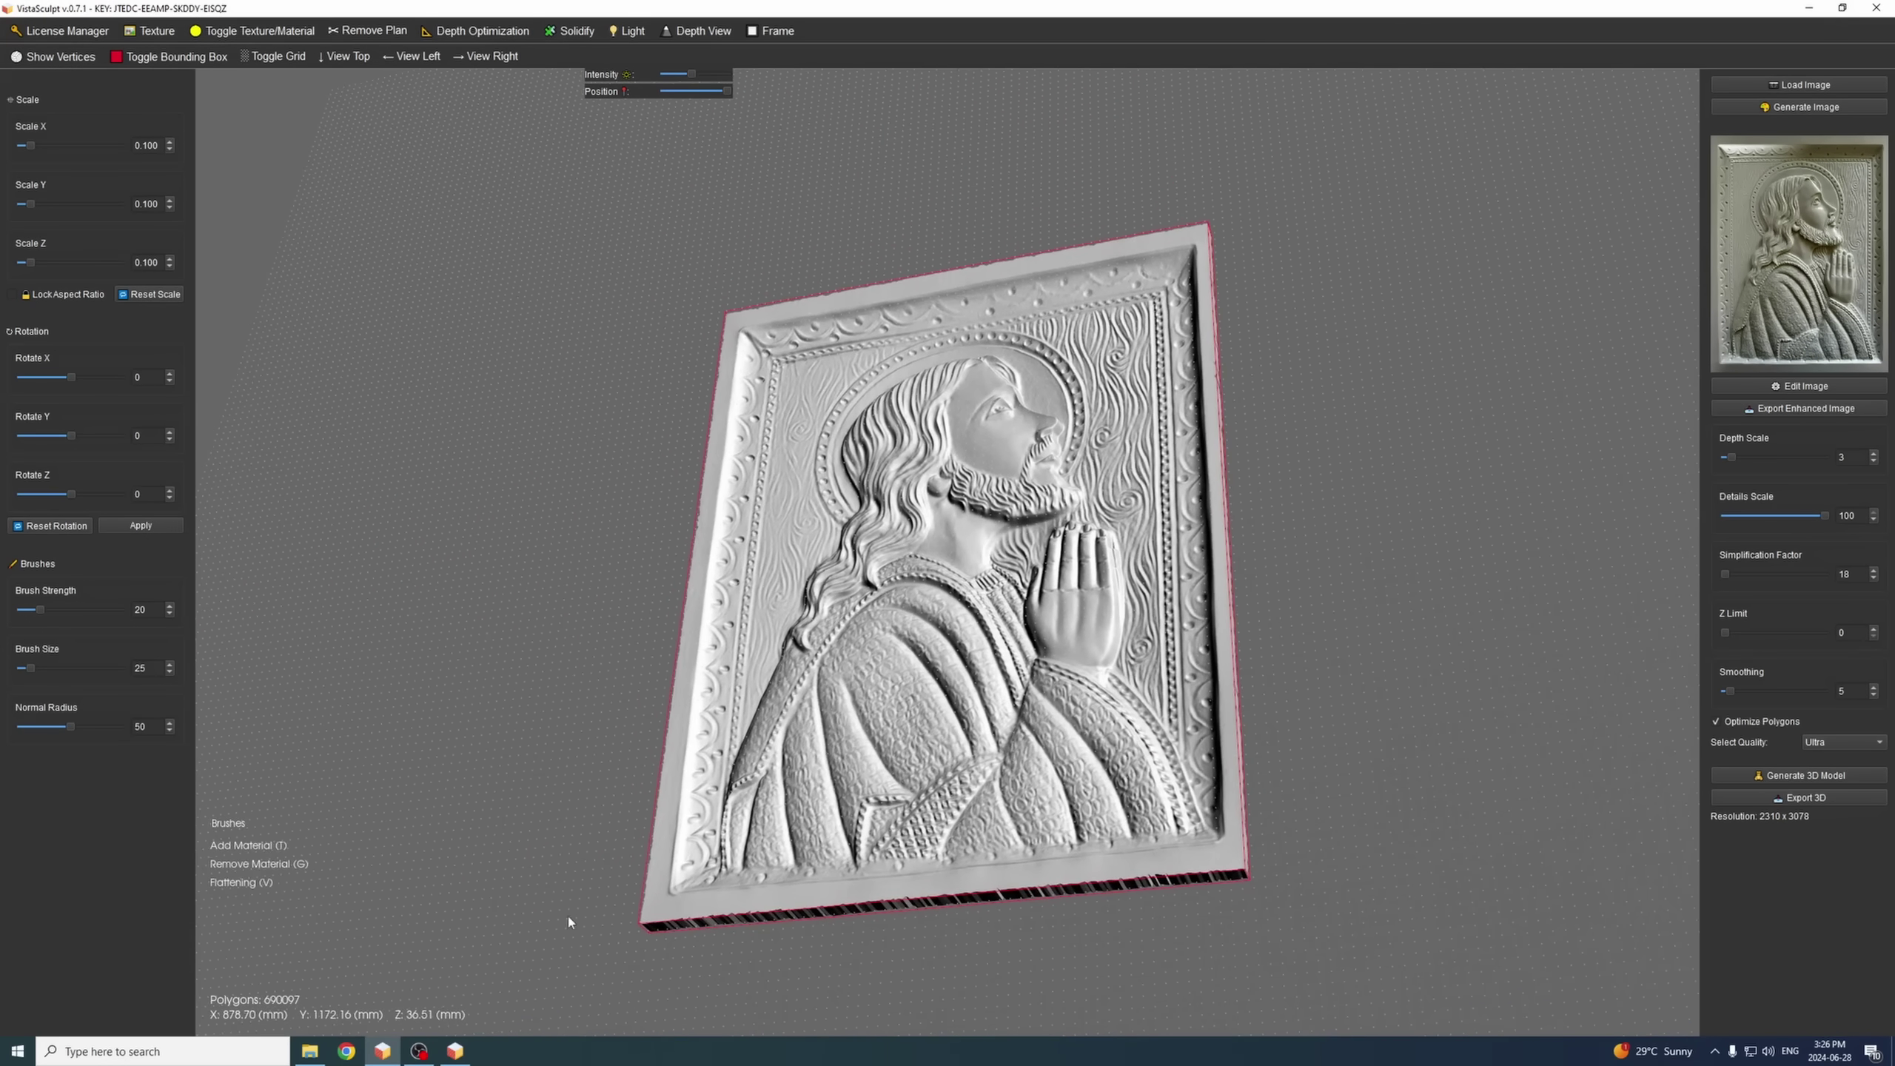
click(457, 1052)
drag(649, 803, 1113, 977)
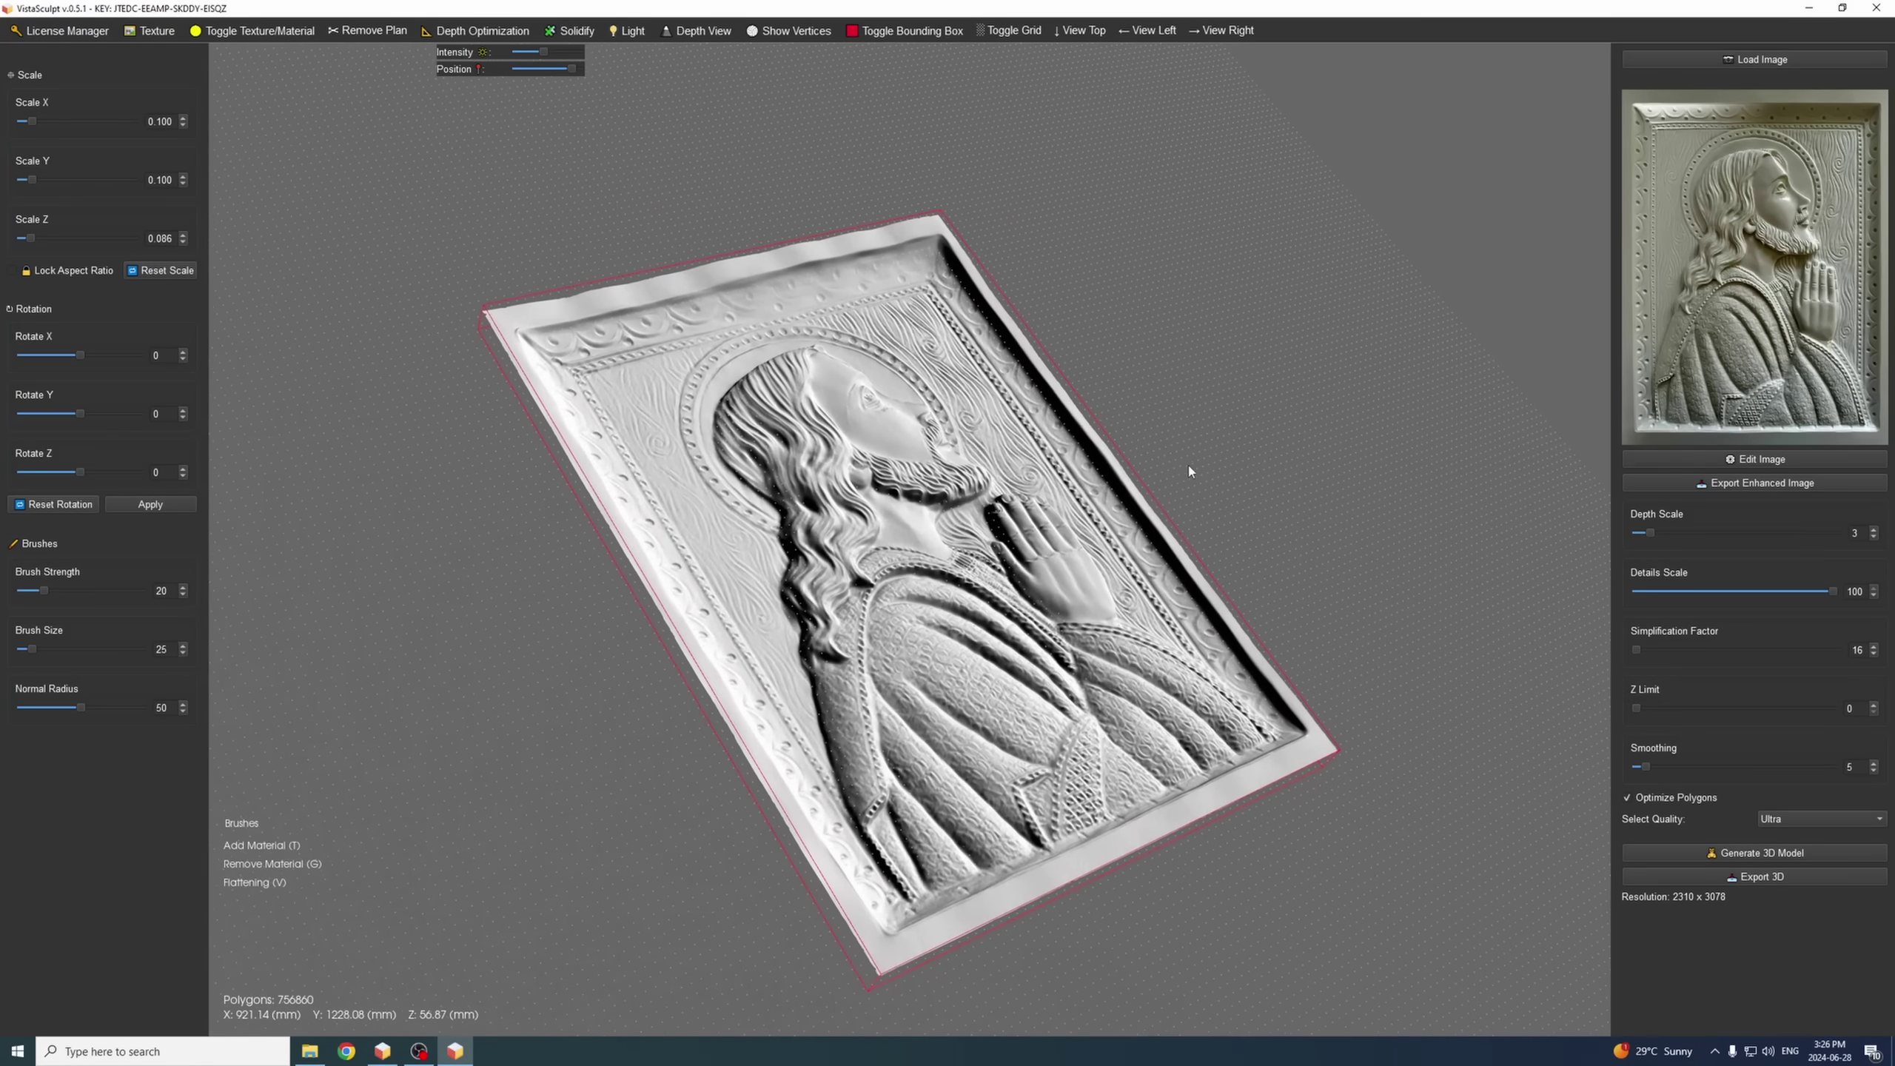
drag(1189, 470, 896, 296)
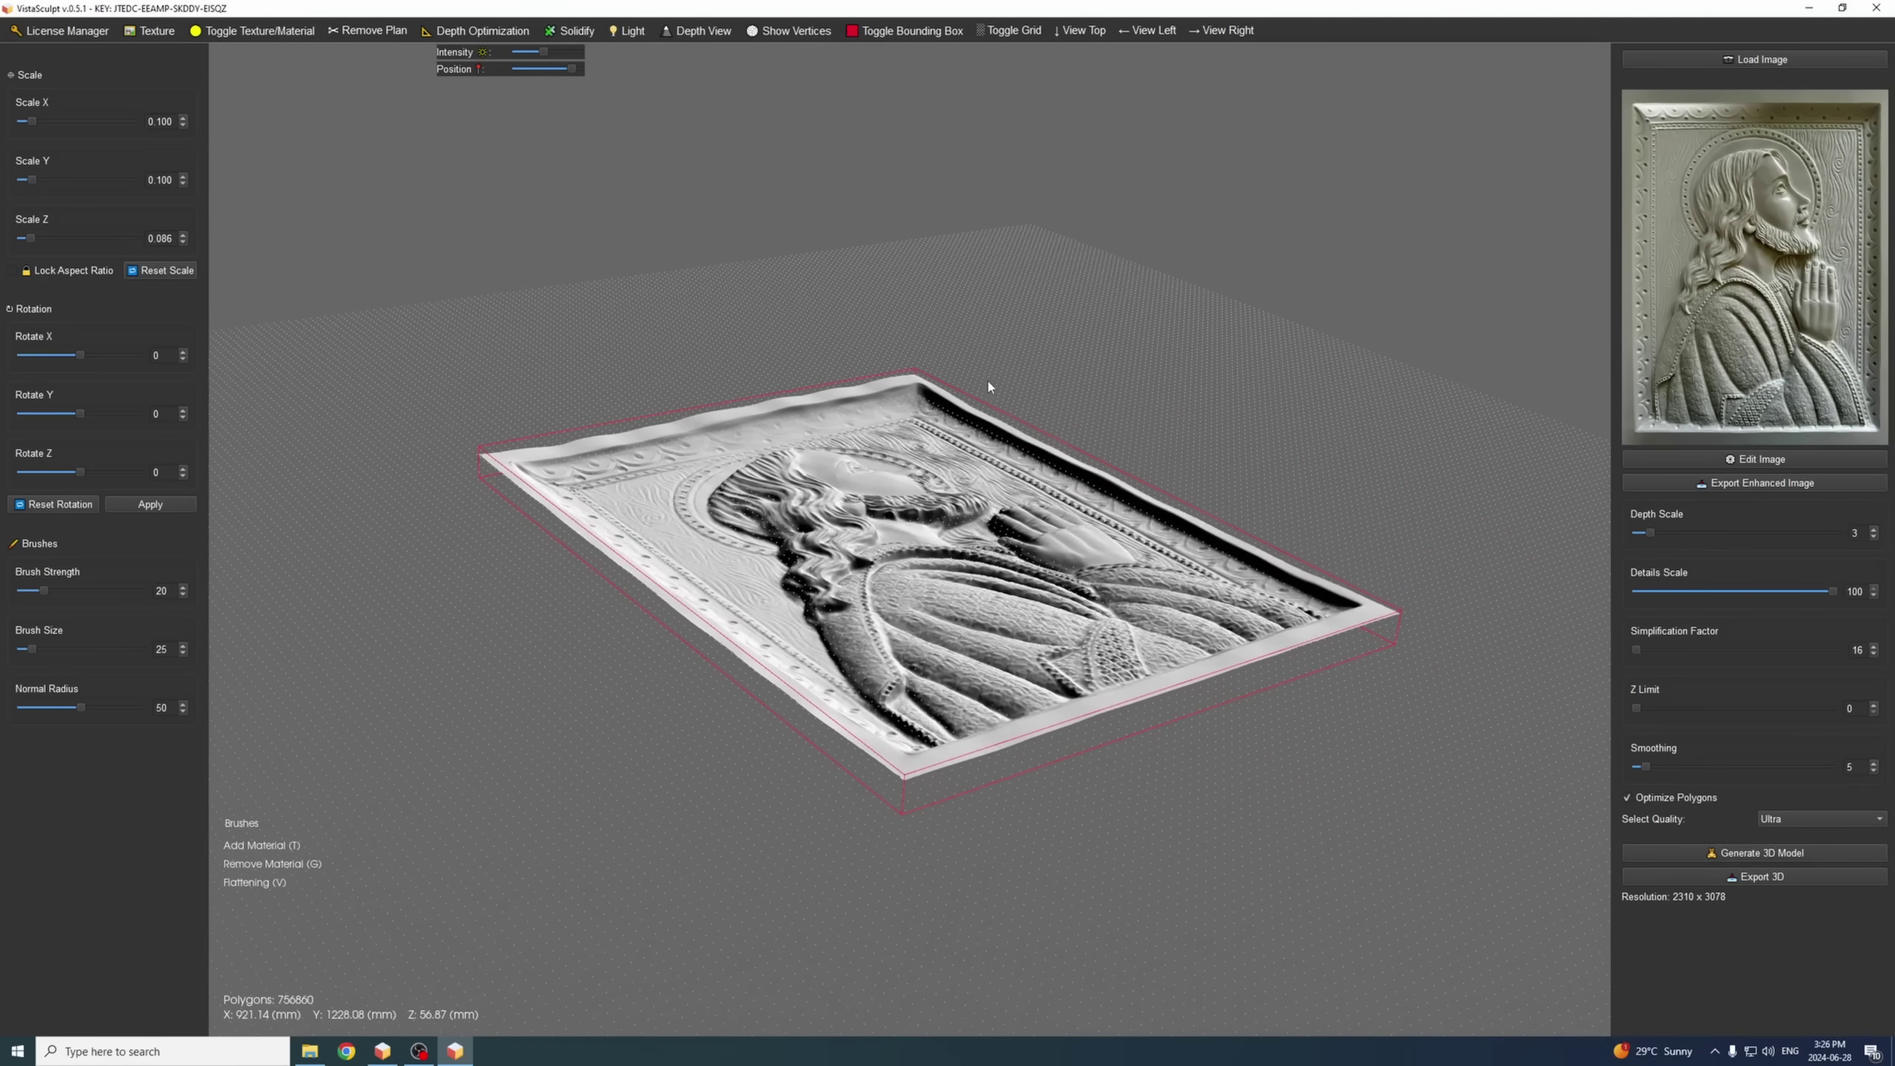
drag(989, 386, 1396, 363)
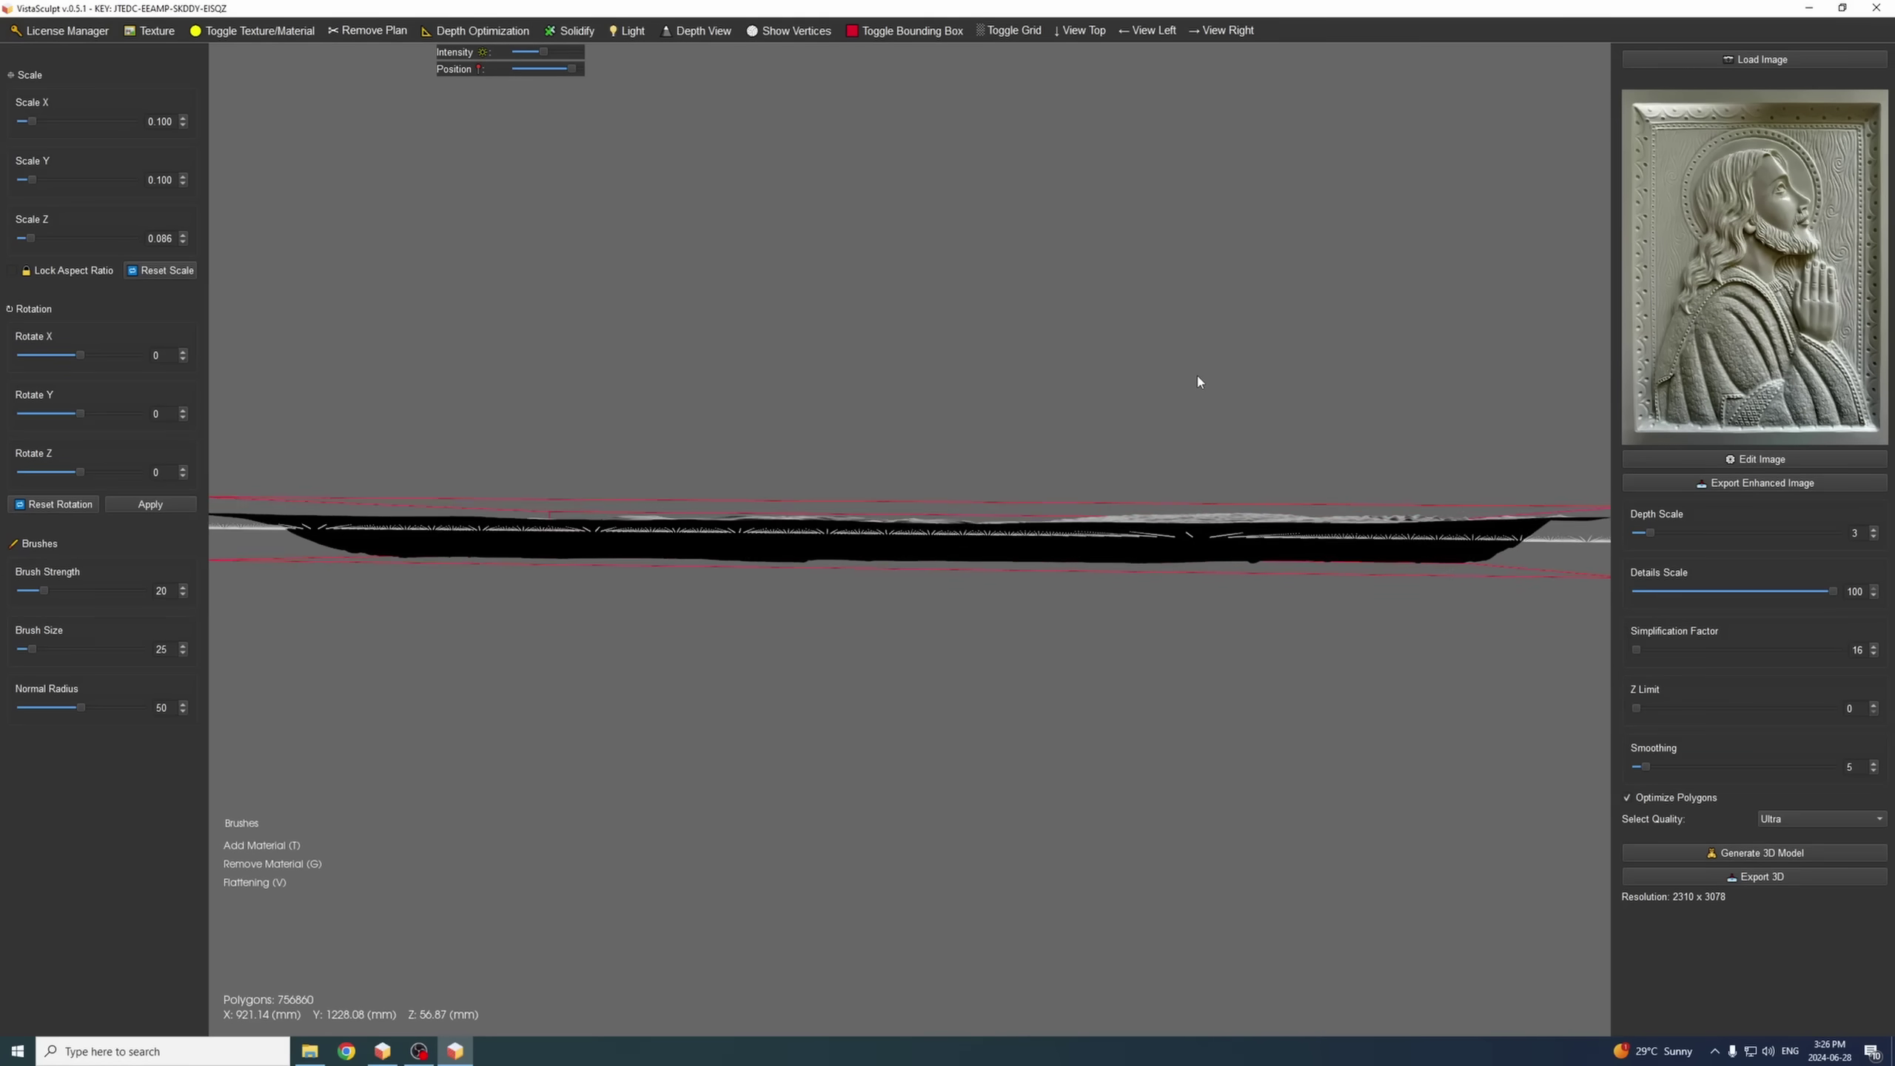
drag(1197, 379, 1257, 552)
drag(804, 525, 964, 549)
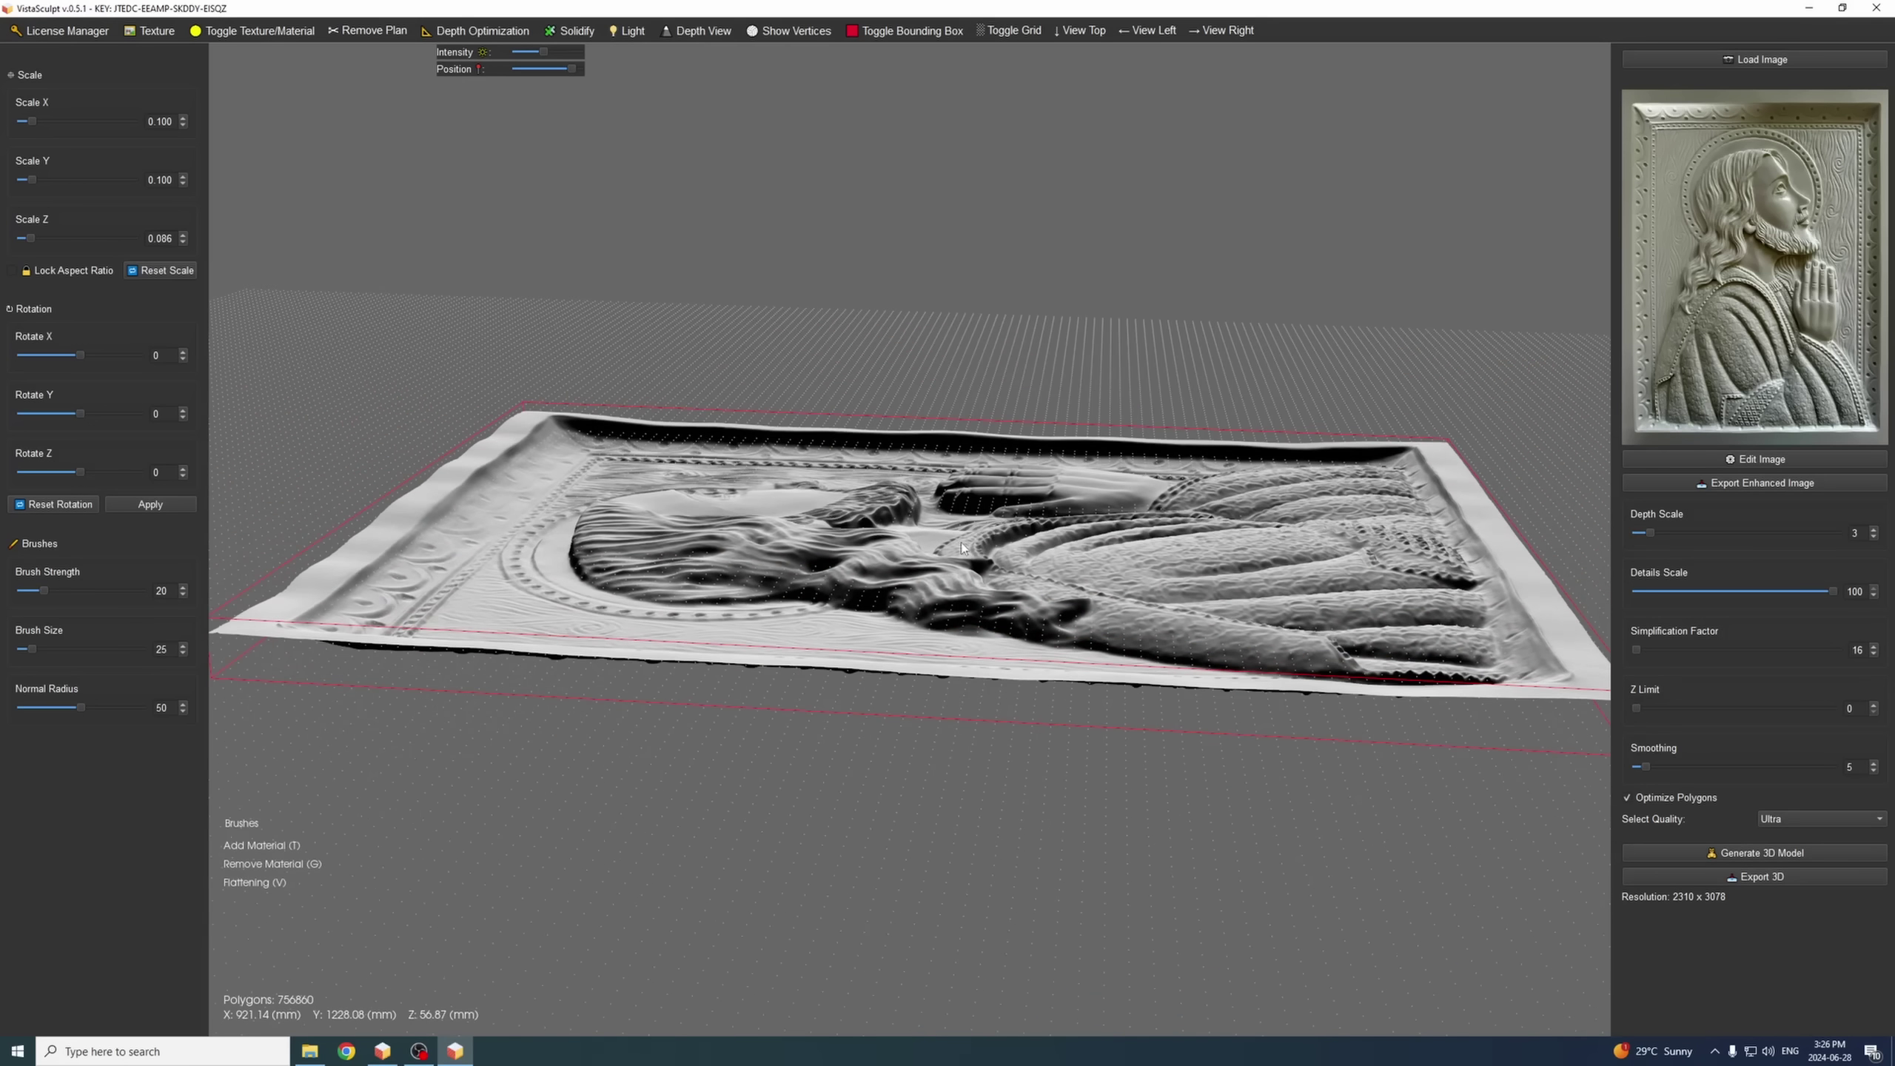
drag(1255, 569, 1026, 432)
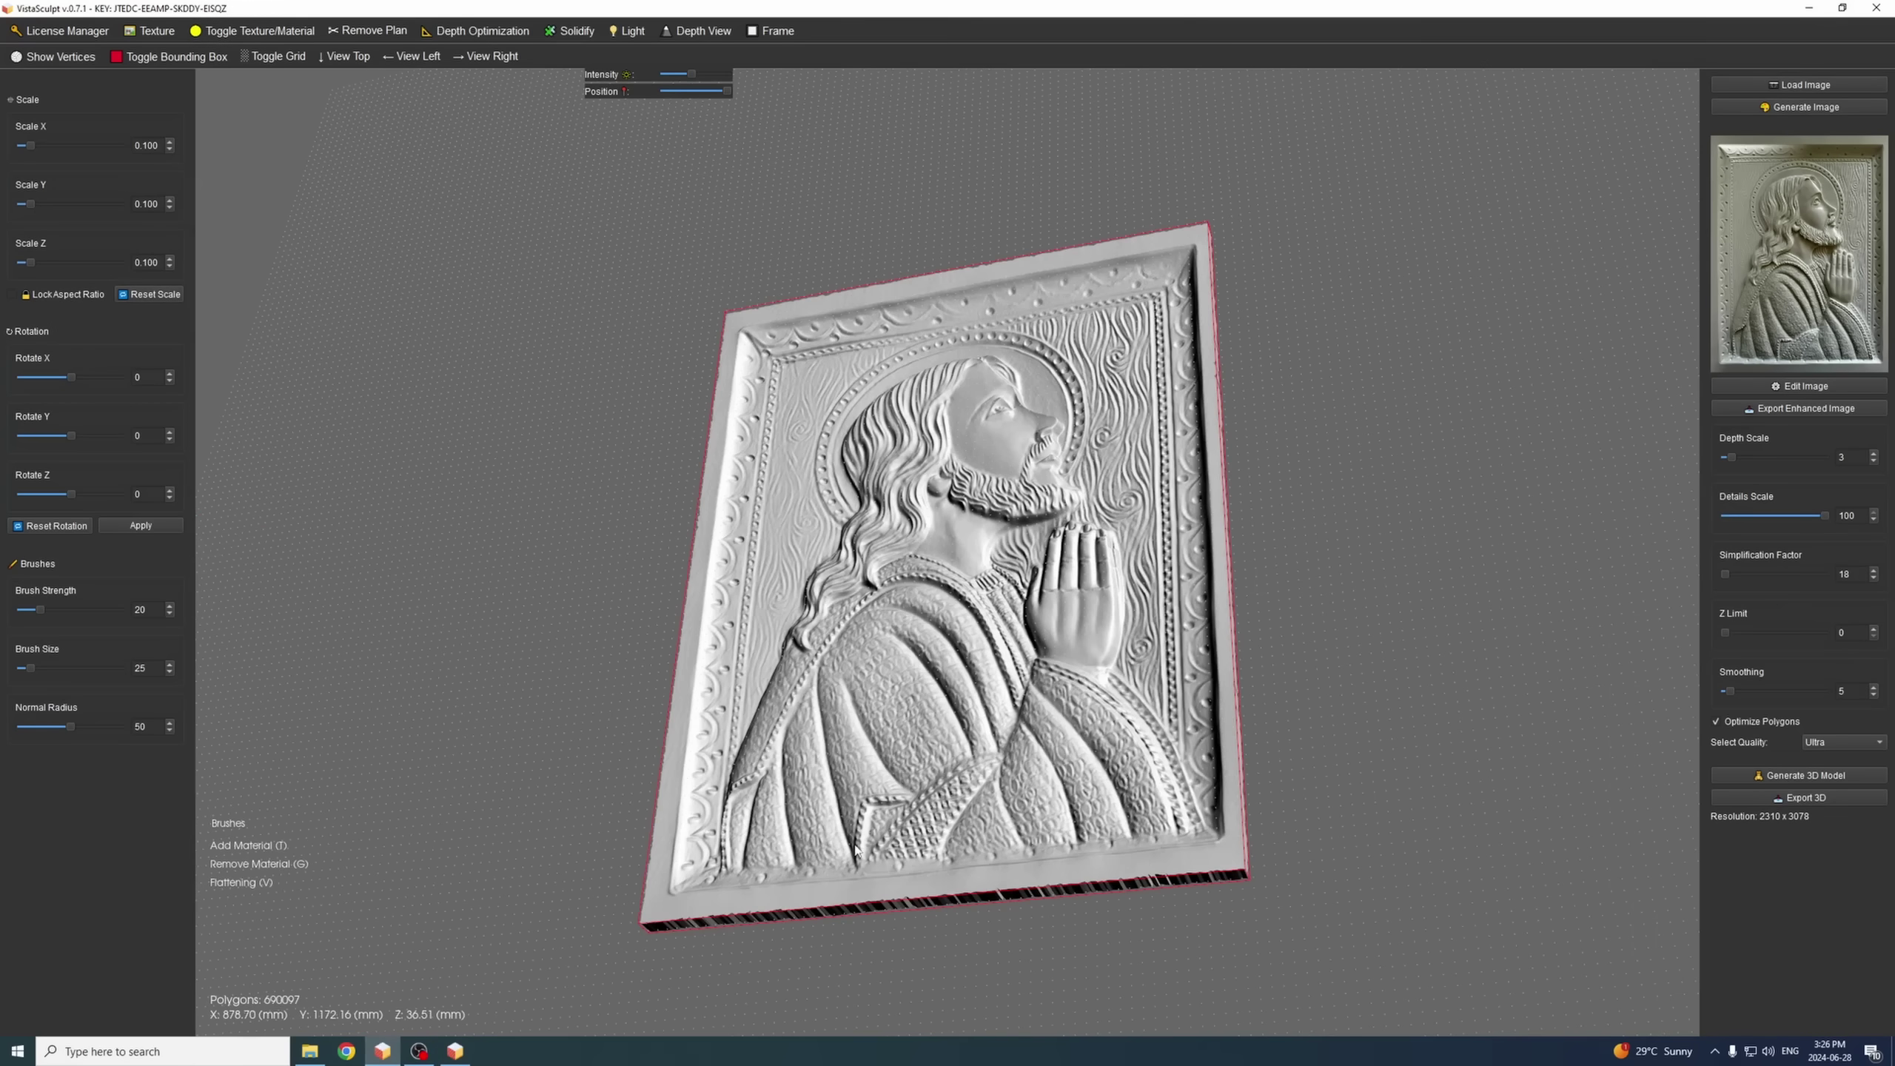
drag(970, 478, 1416, 475)
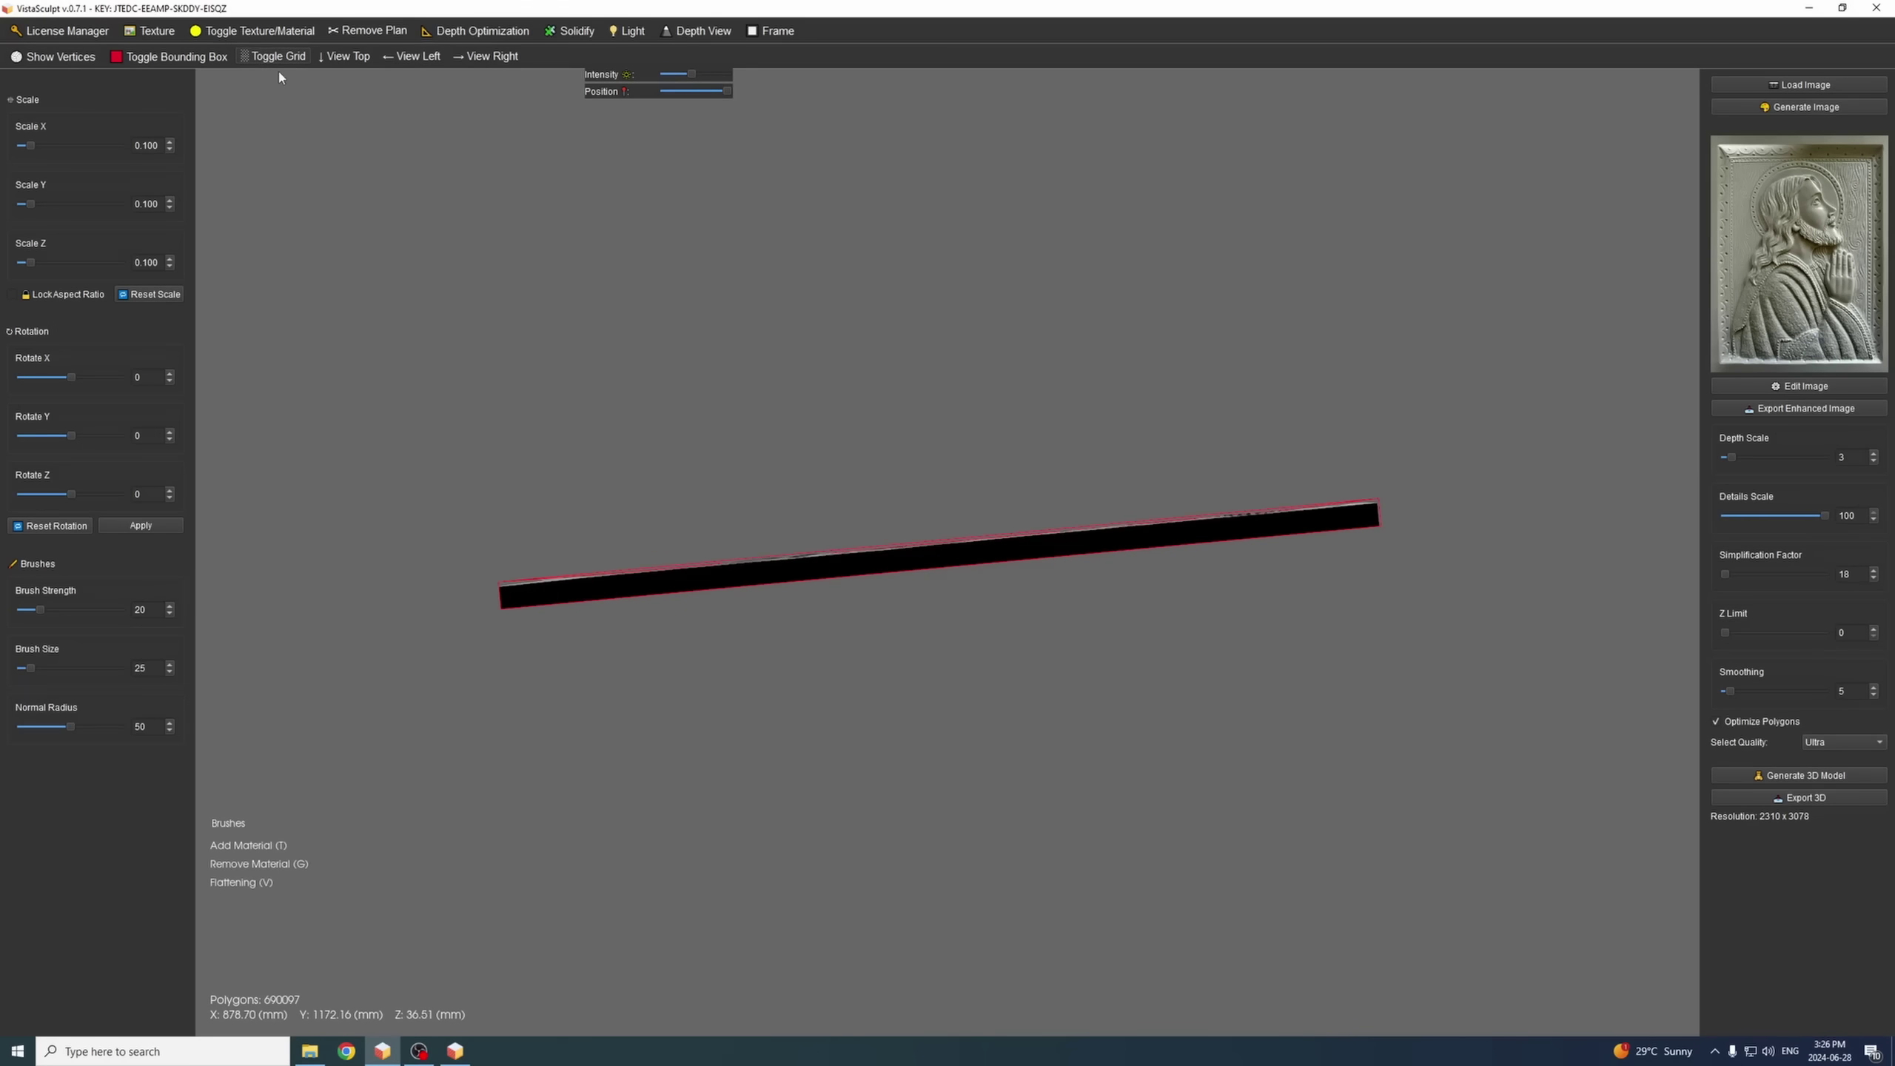
- Tilt the relief and shift the light twice to reshade its carved figure
drag(280, 77, 952, 588)
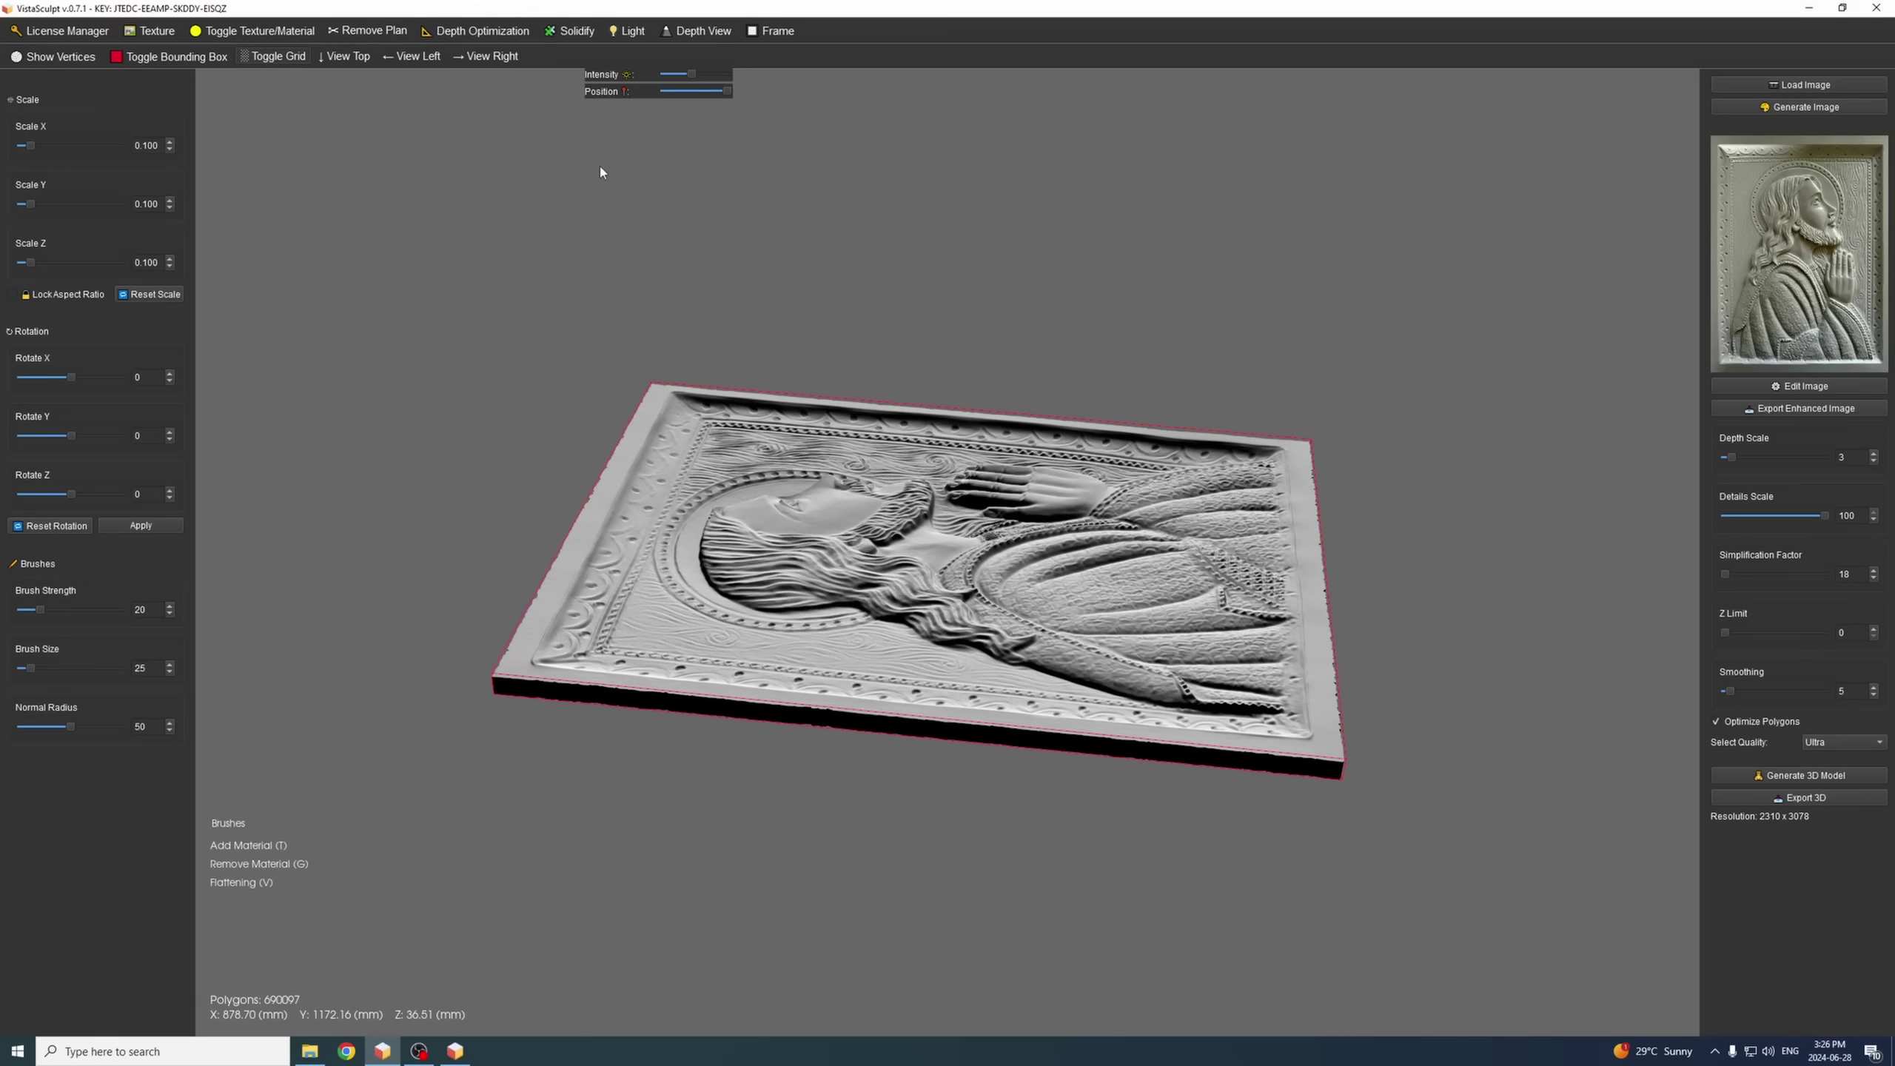
drag(730, 92, 699, 94)
drag(935, 549, 671, 470)
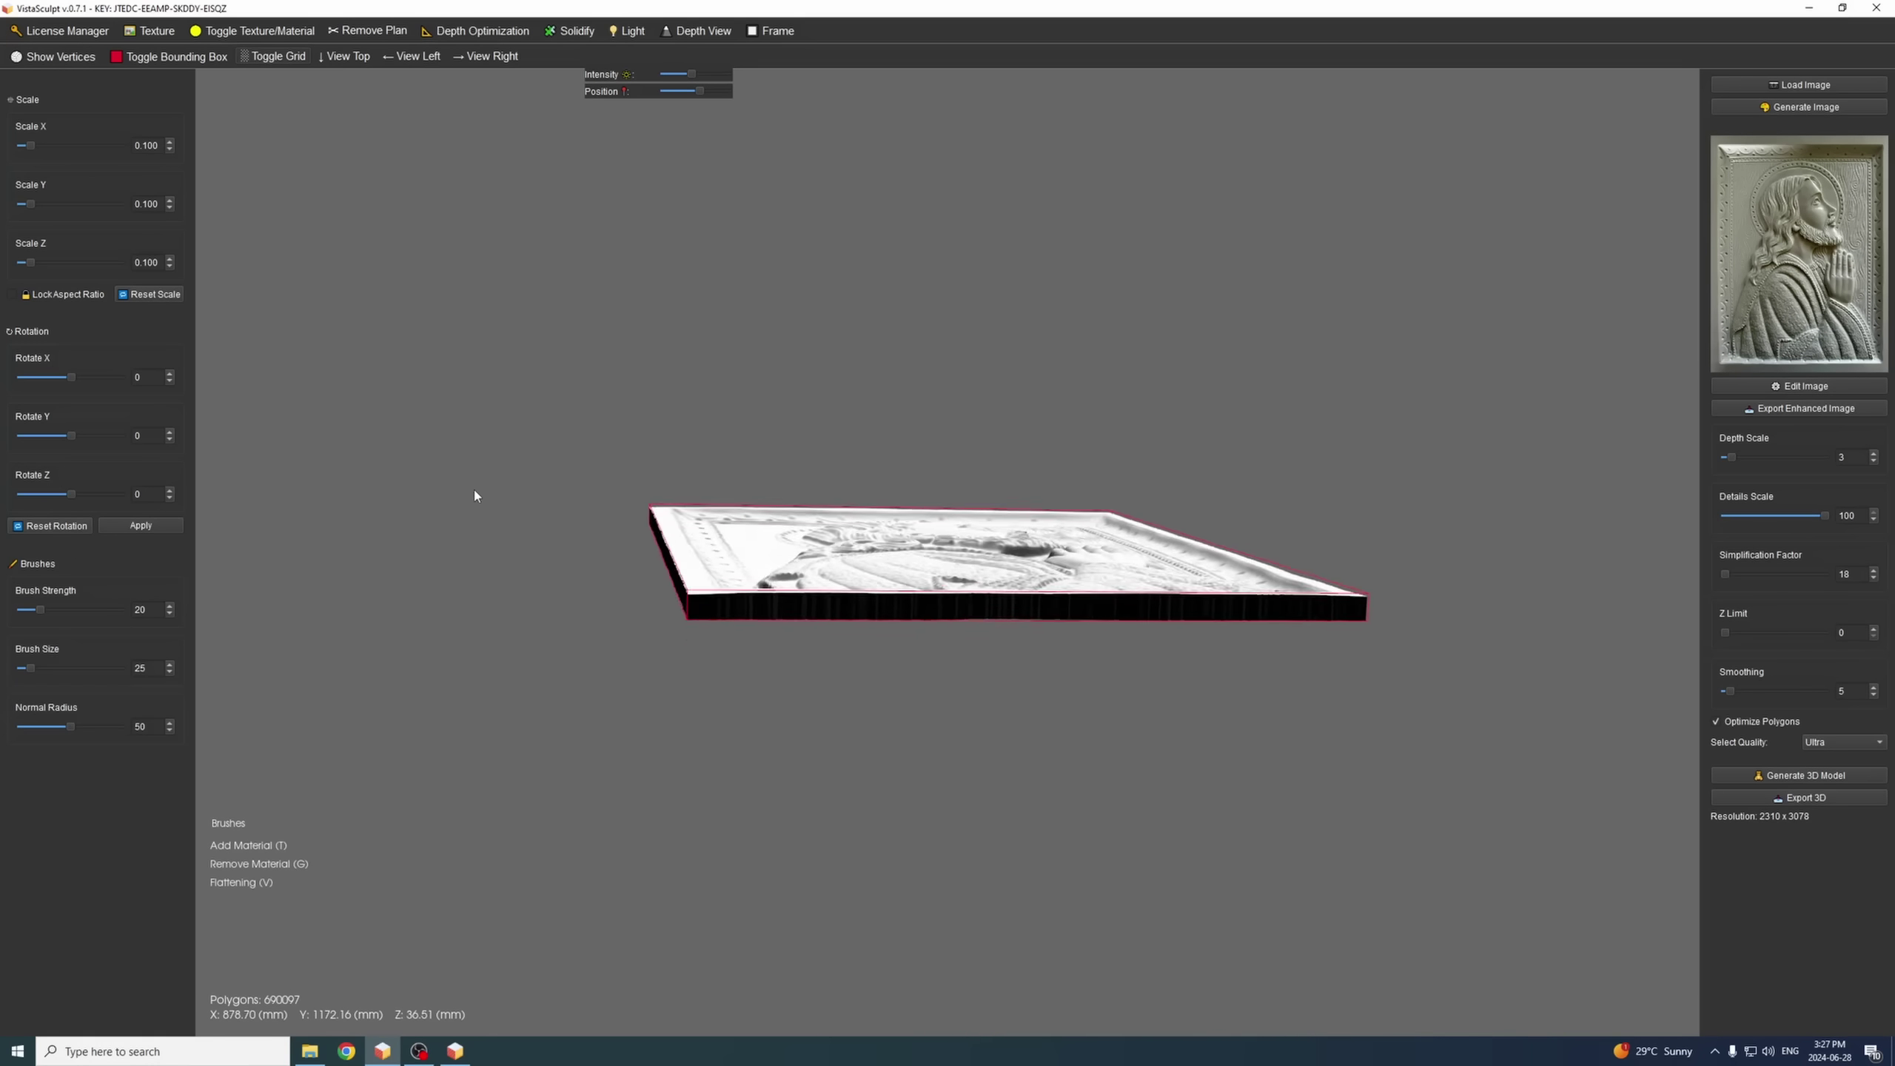
drag(474, 495, 449, 767)
drag(700, 91, 709, 92)
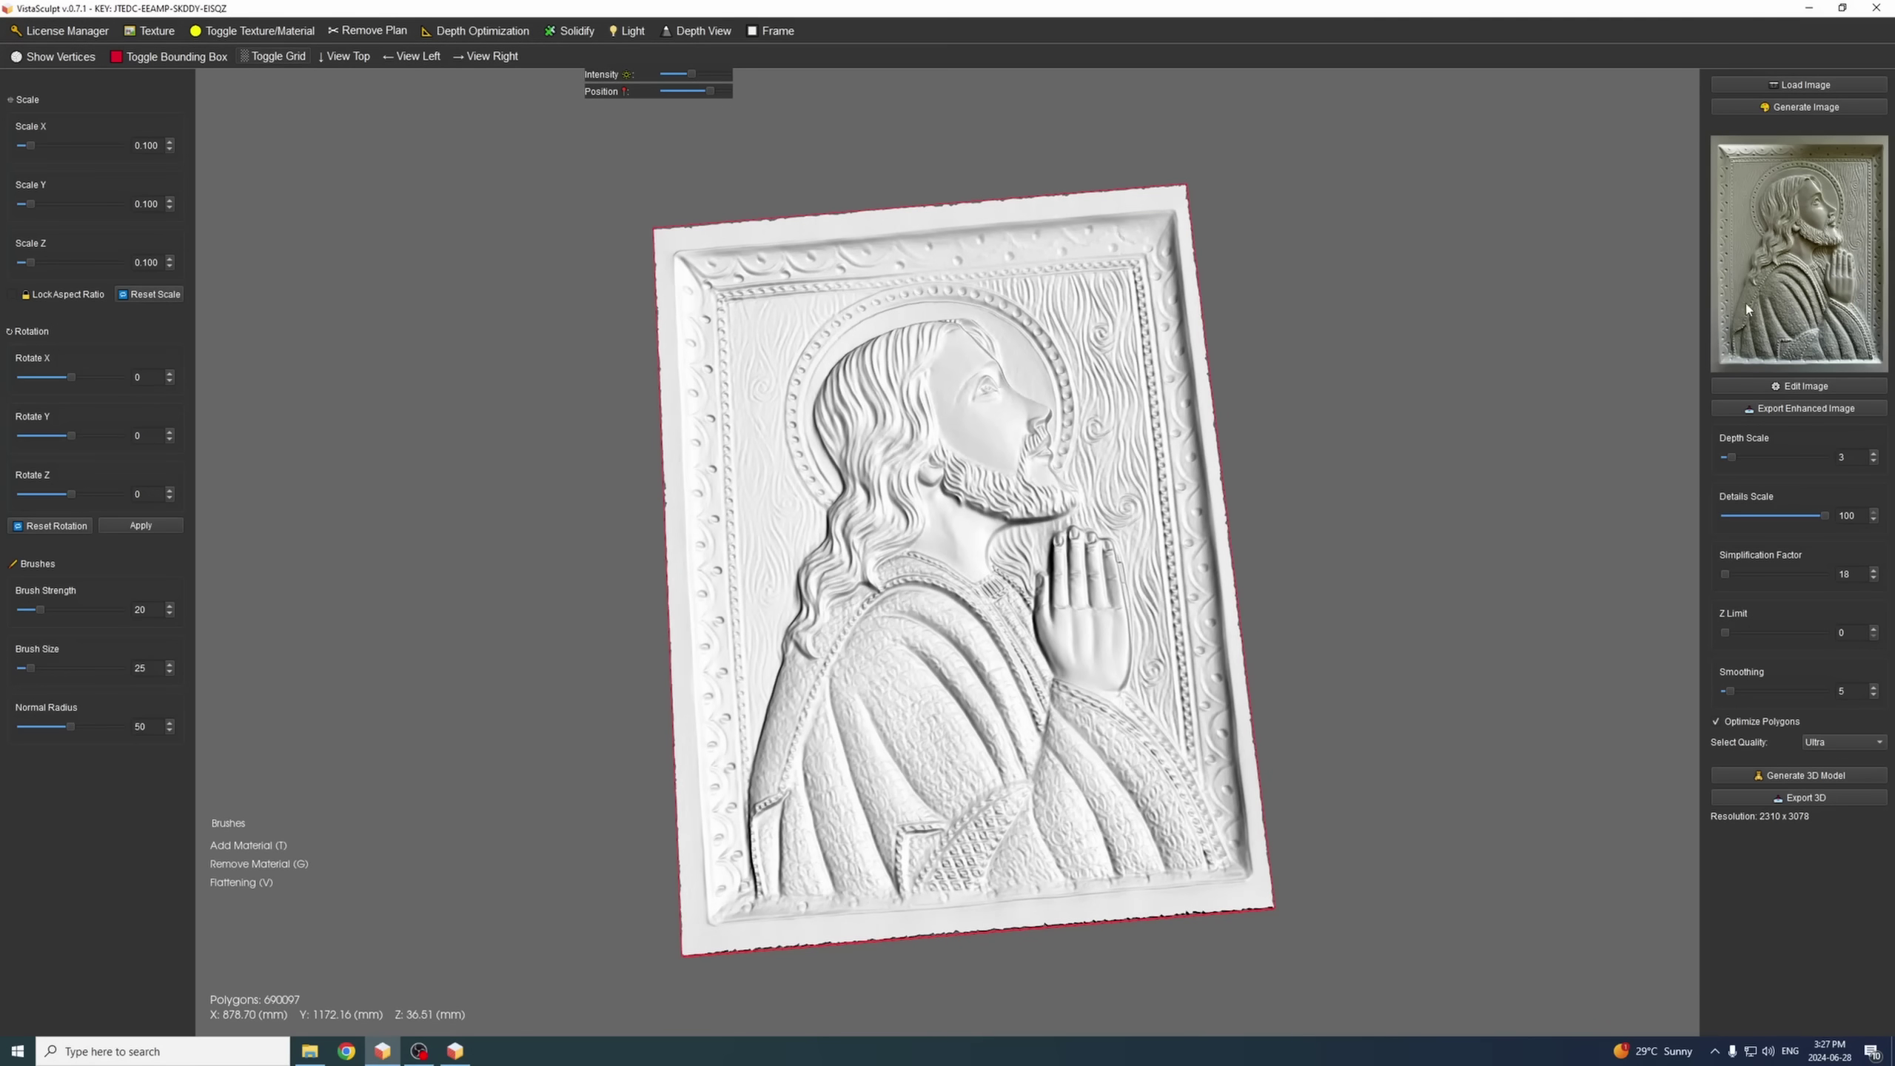
- Zoom in on the relief surface and orbit it to an oblique close-up view
drag(1209, 228, 1192, 298)
scroll(1164, 302, up, 2)
middle_drag(1147, 305, 1112, 497)
scroll(1112, 497, up, 2)
drag(1112, 590, 1123, 527)
middle_drag(1123, 526, 1238, 336)
drag(1228, 570, 837, 323)
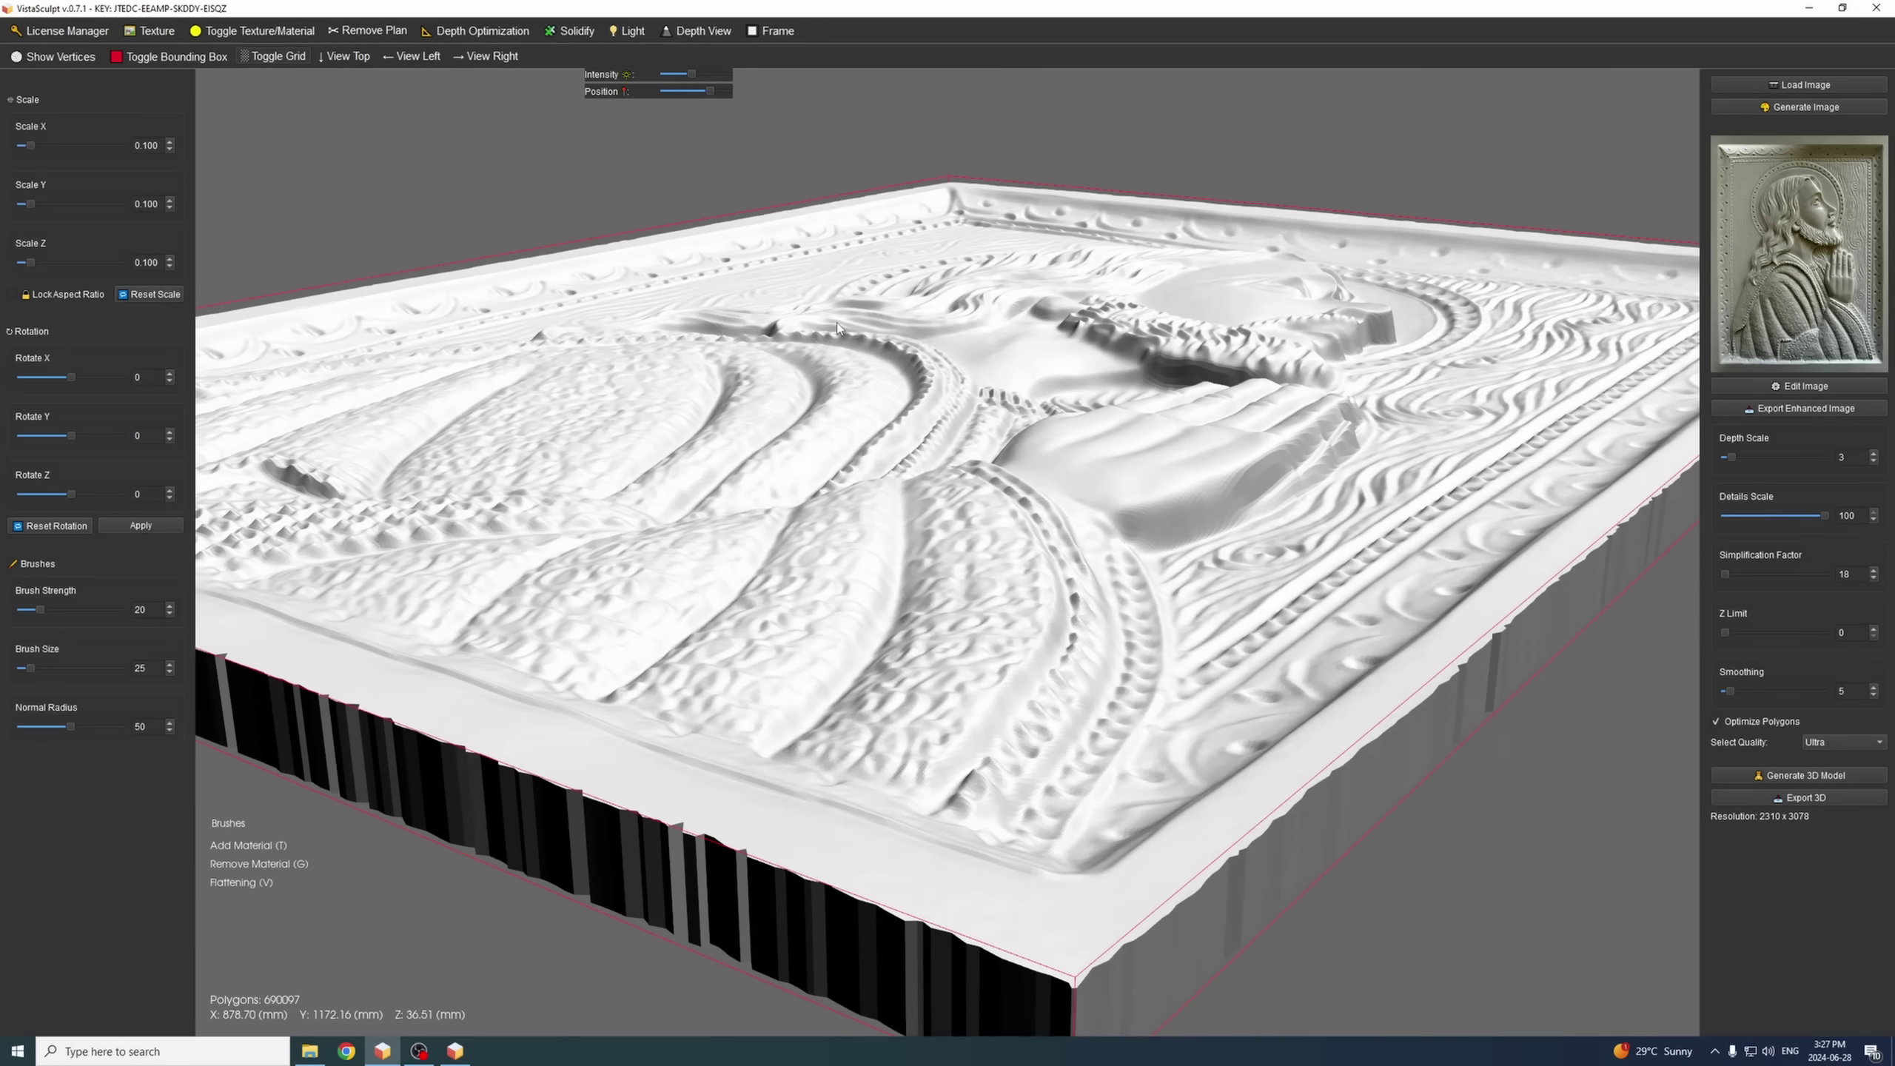
drag(901, 405, 881, 429)
- In the v0.5.1 window, orbit the relief to a side-angled view of face and frame
click(456, 1055)
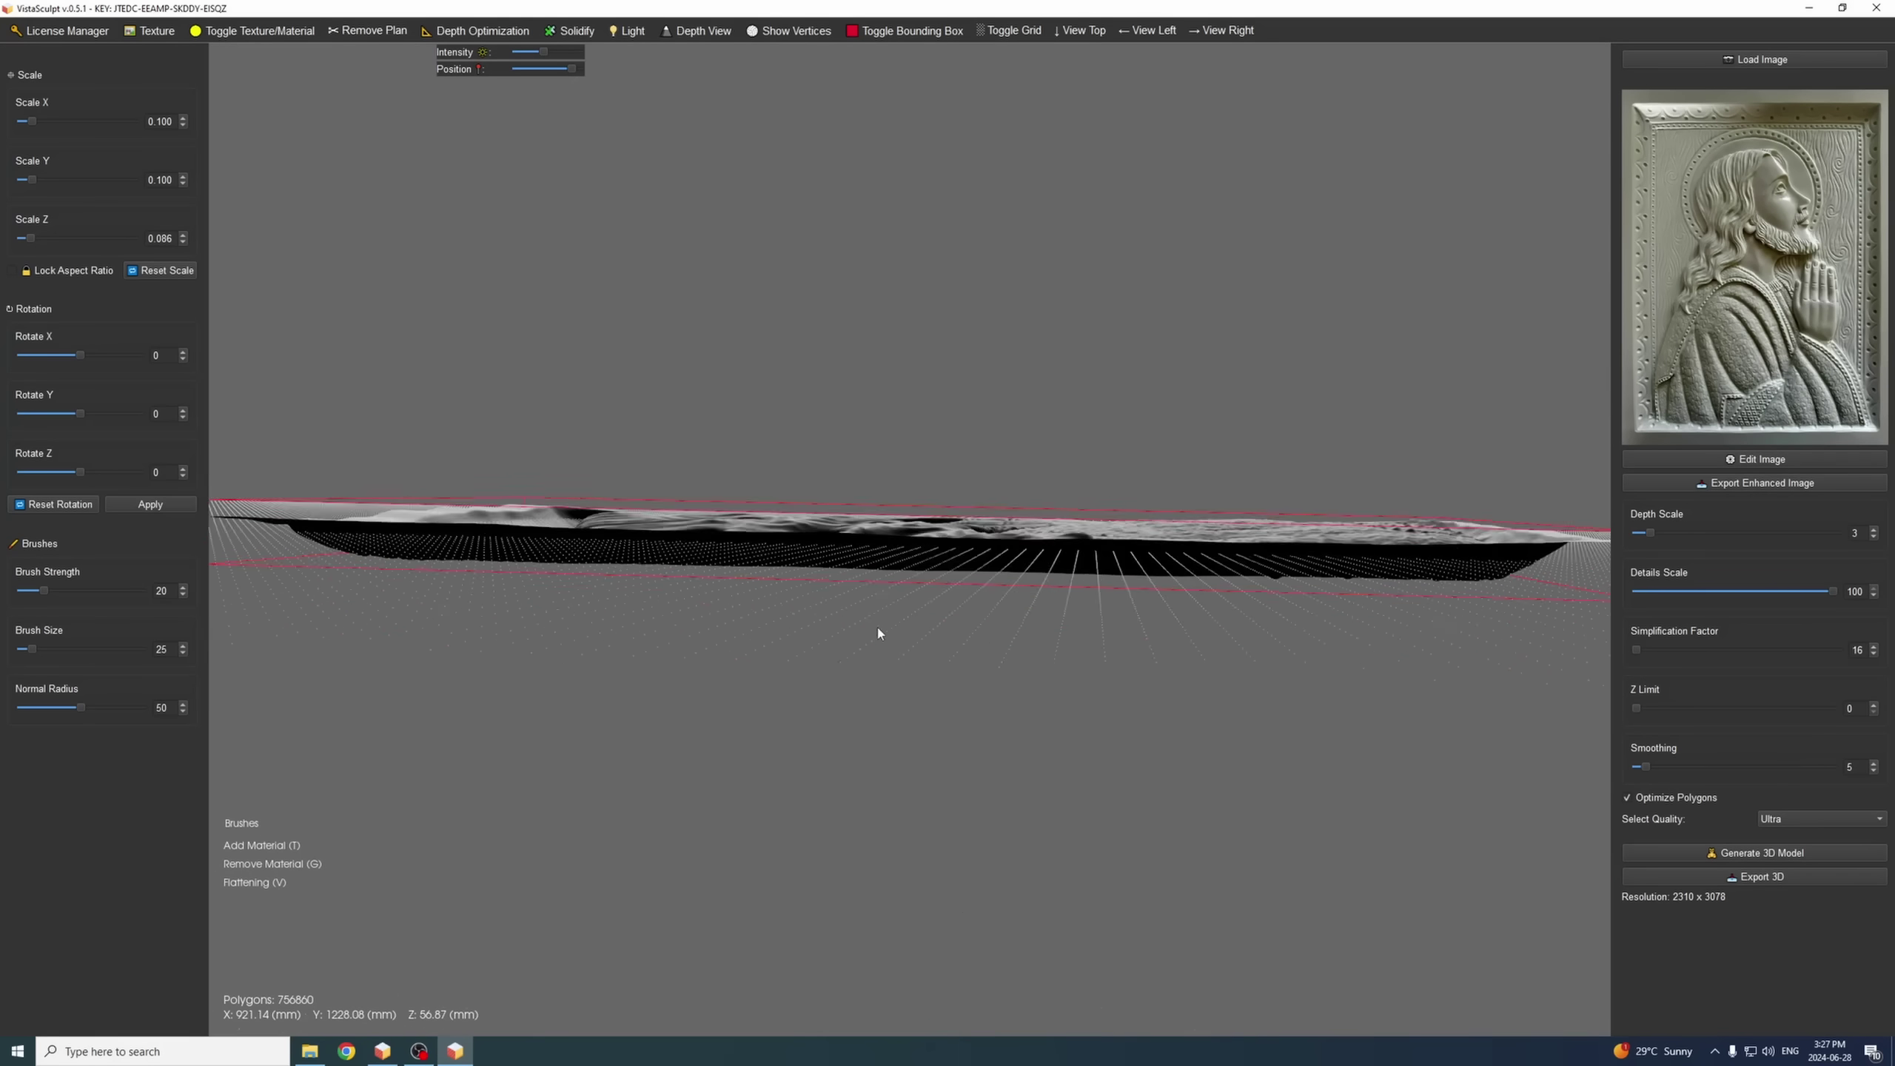
drag(877, 628, 1030, 658)
scroll(880, 699, up, 3)
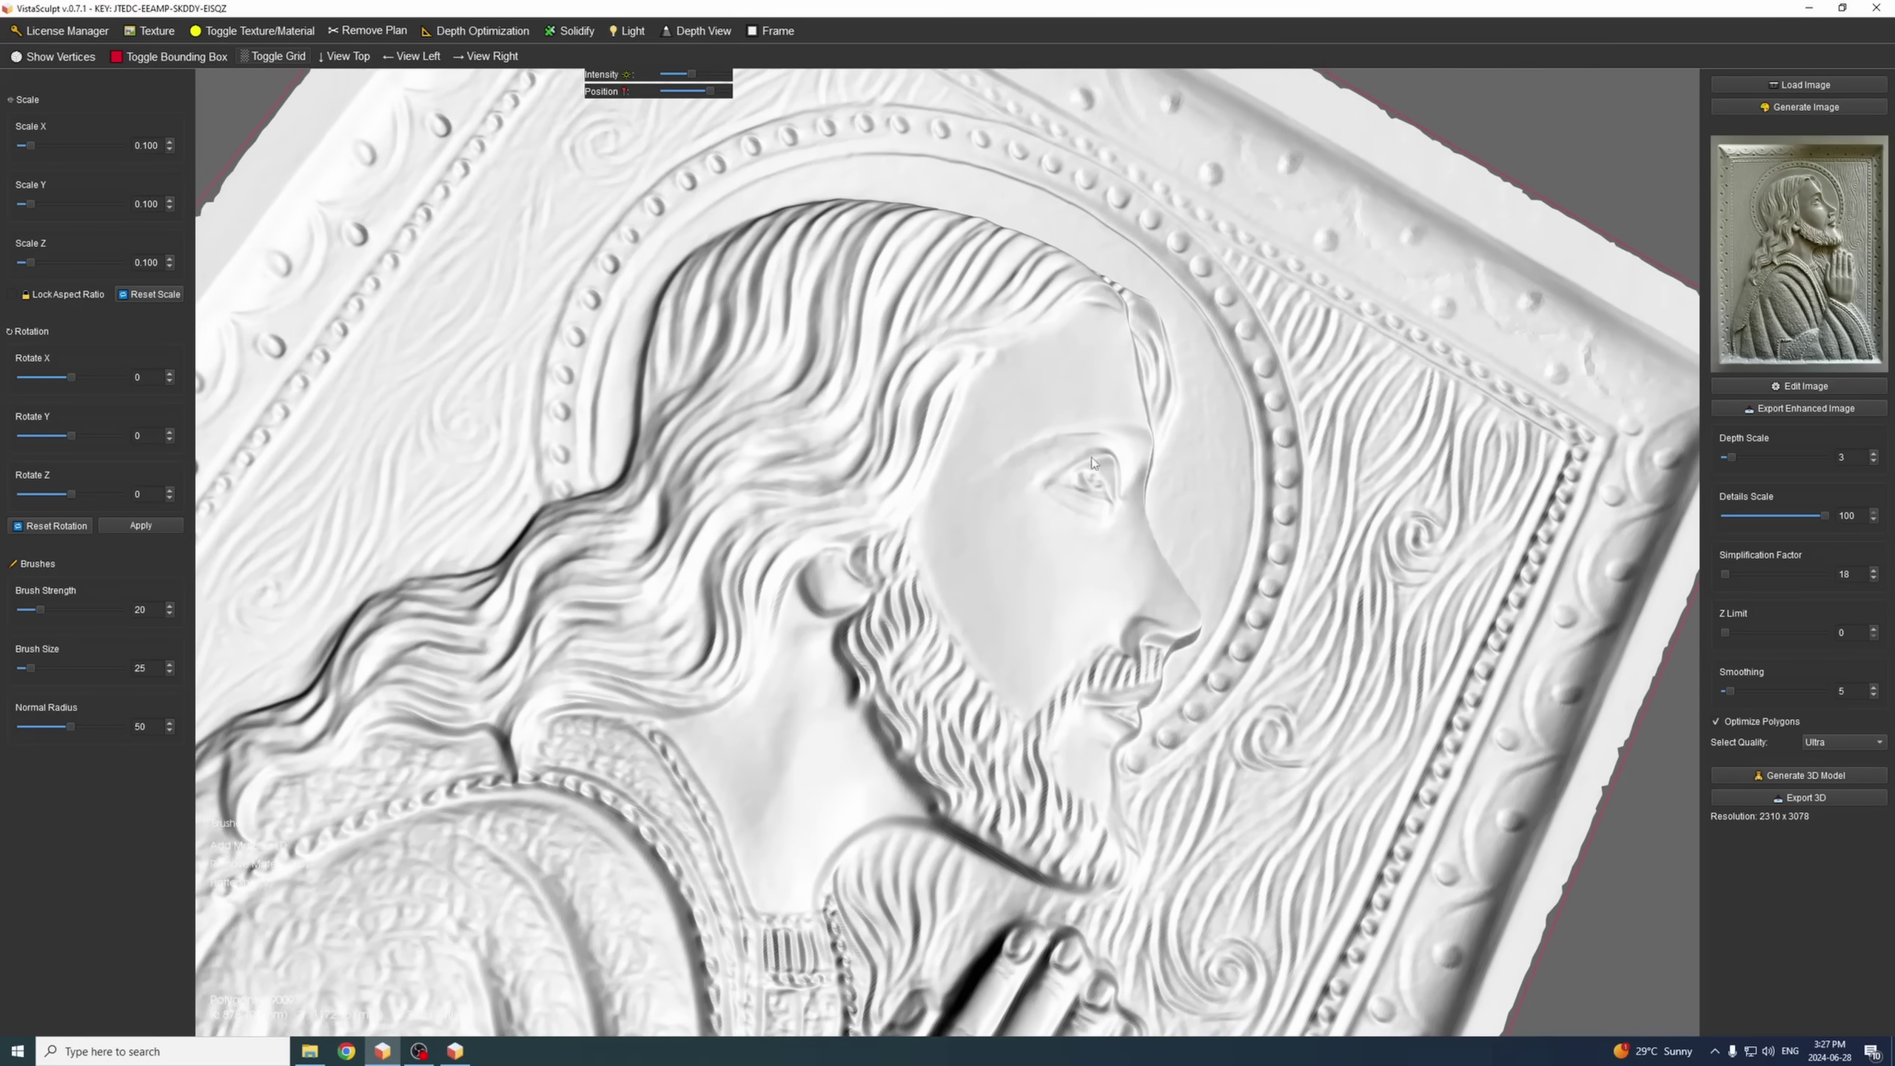
drag(1092, 462, 1343, 377)
scroll(1170, 407, down, 1)
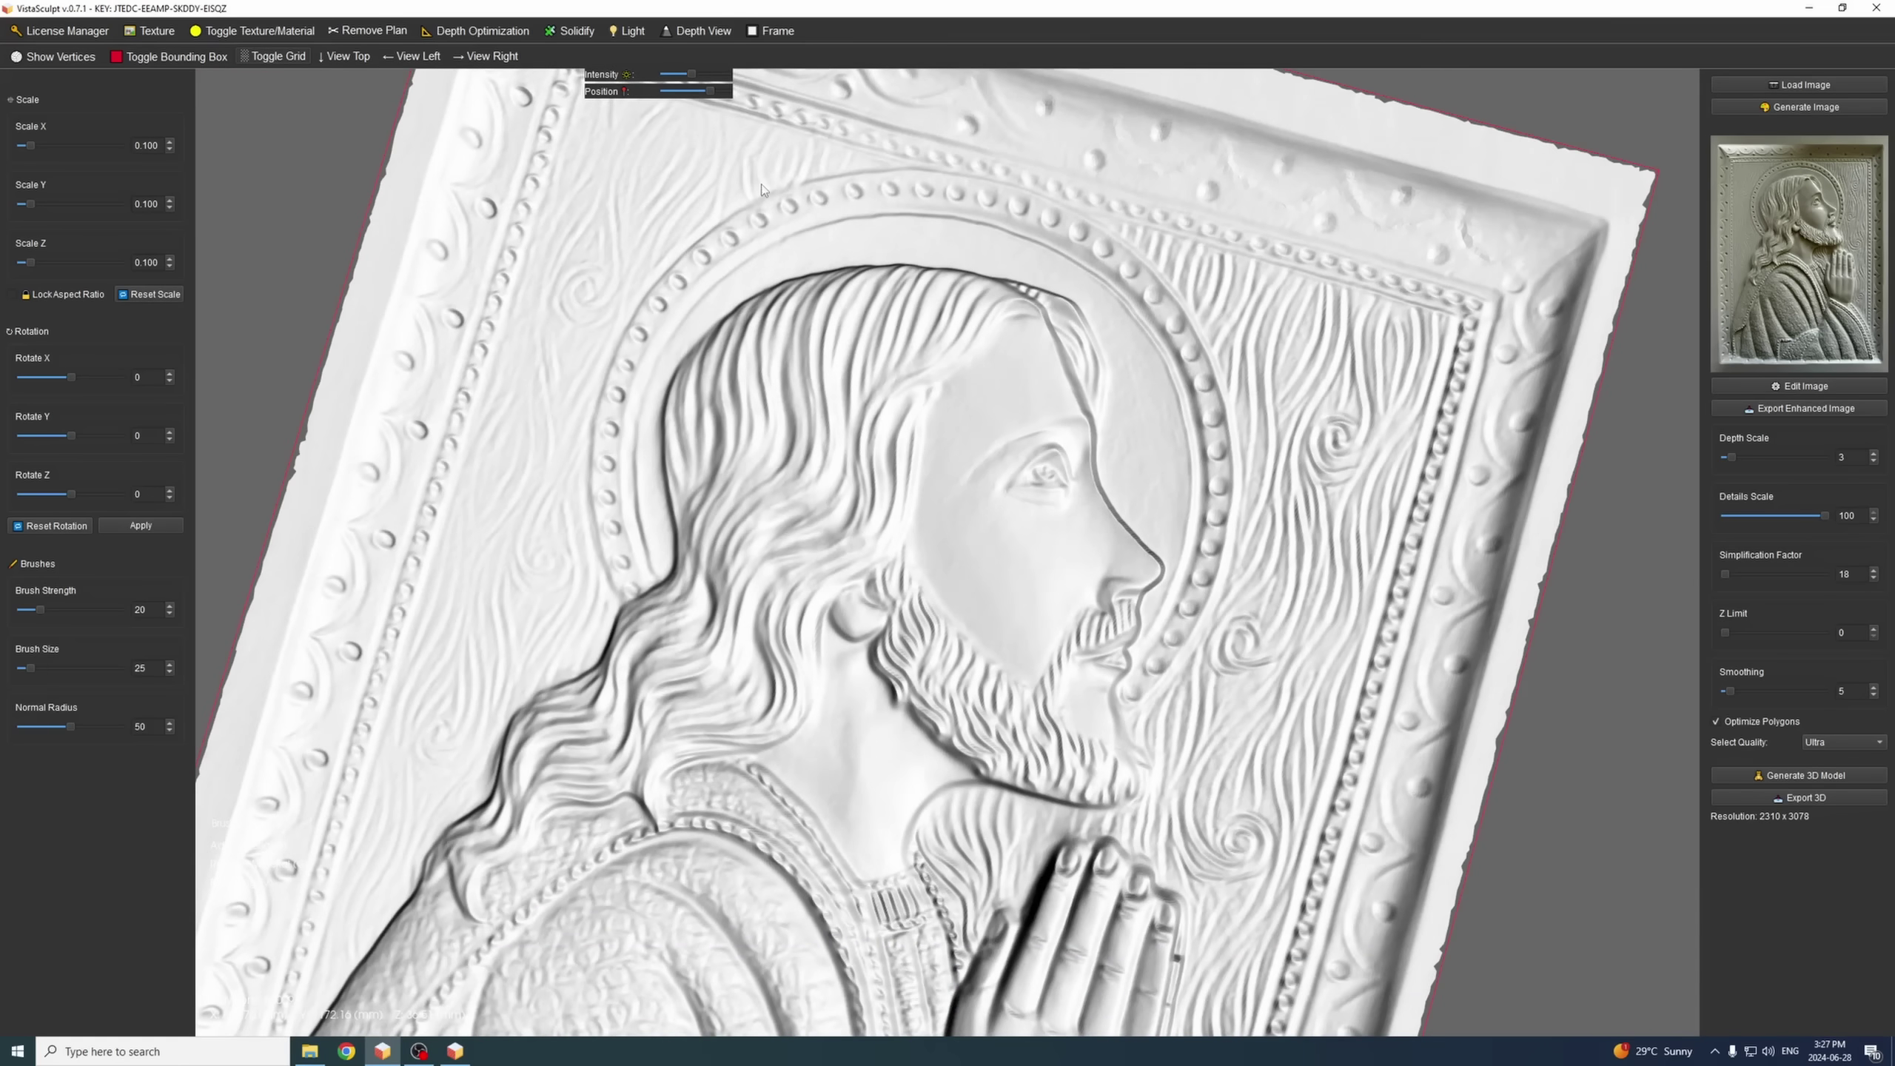
- Move the light across the relief and turn it front-on to show the whole frame
mouse_move(712, 95)
mouse_down()
mouse_move(669, 97)
mouse_move(730, 111)
mouse_move(672, 110)
mouse_up()
scroll(1024, 433, down, 3)
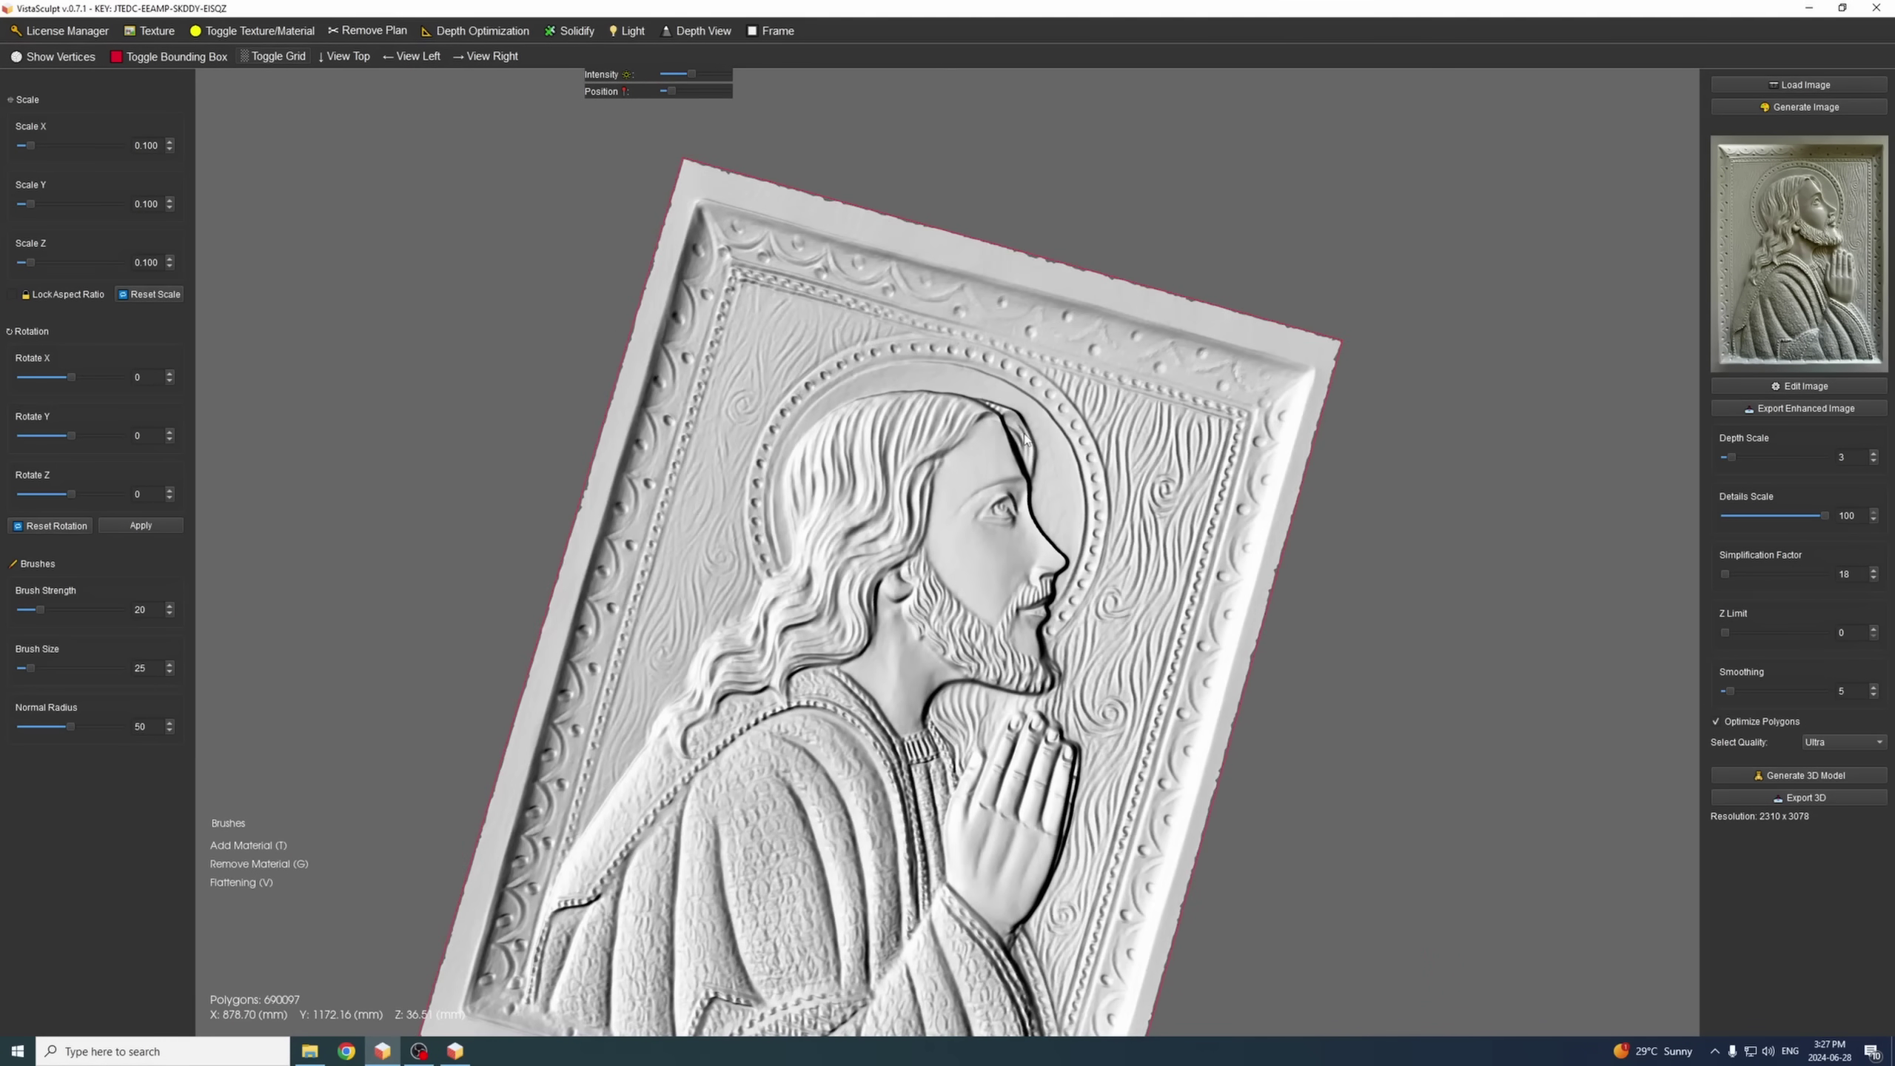
drag(1024, 435, 1164, 337)
drag(1181, 408, 1210, 322)
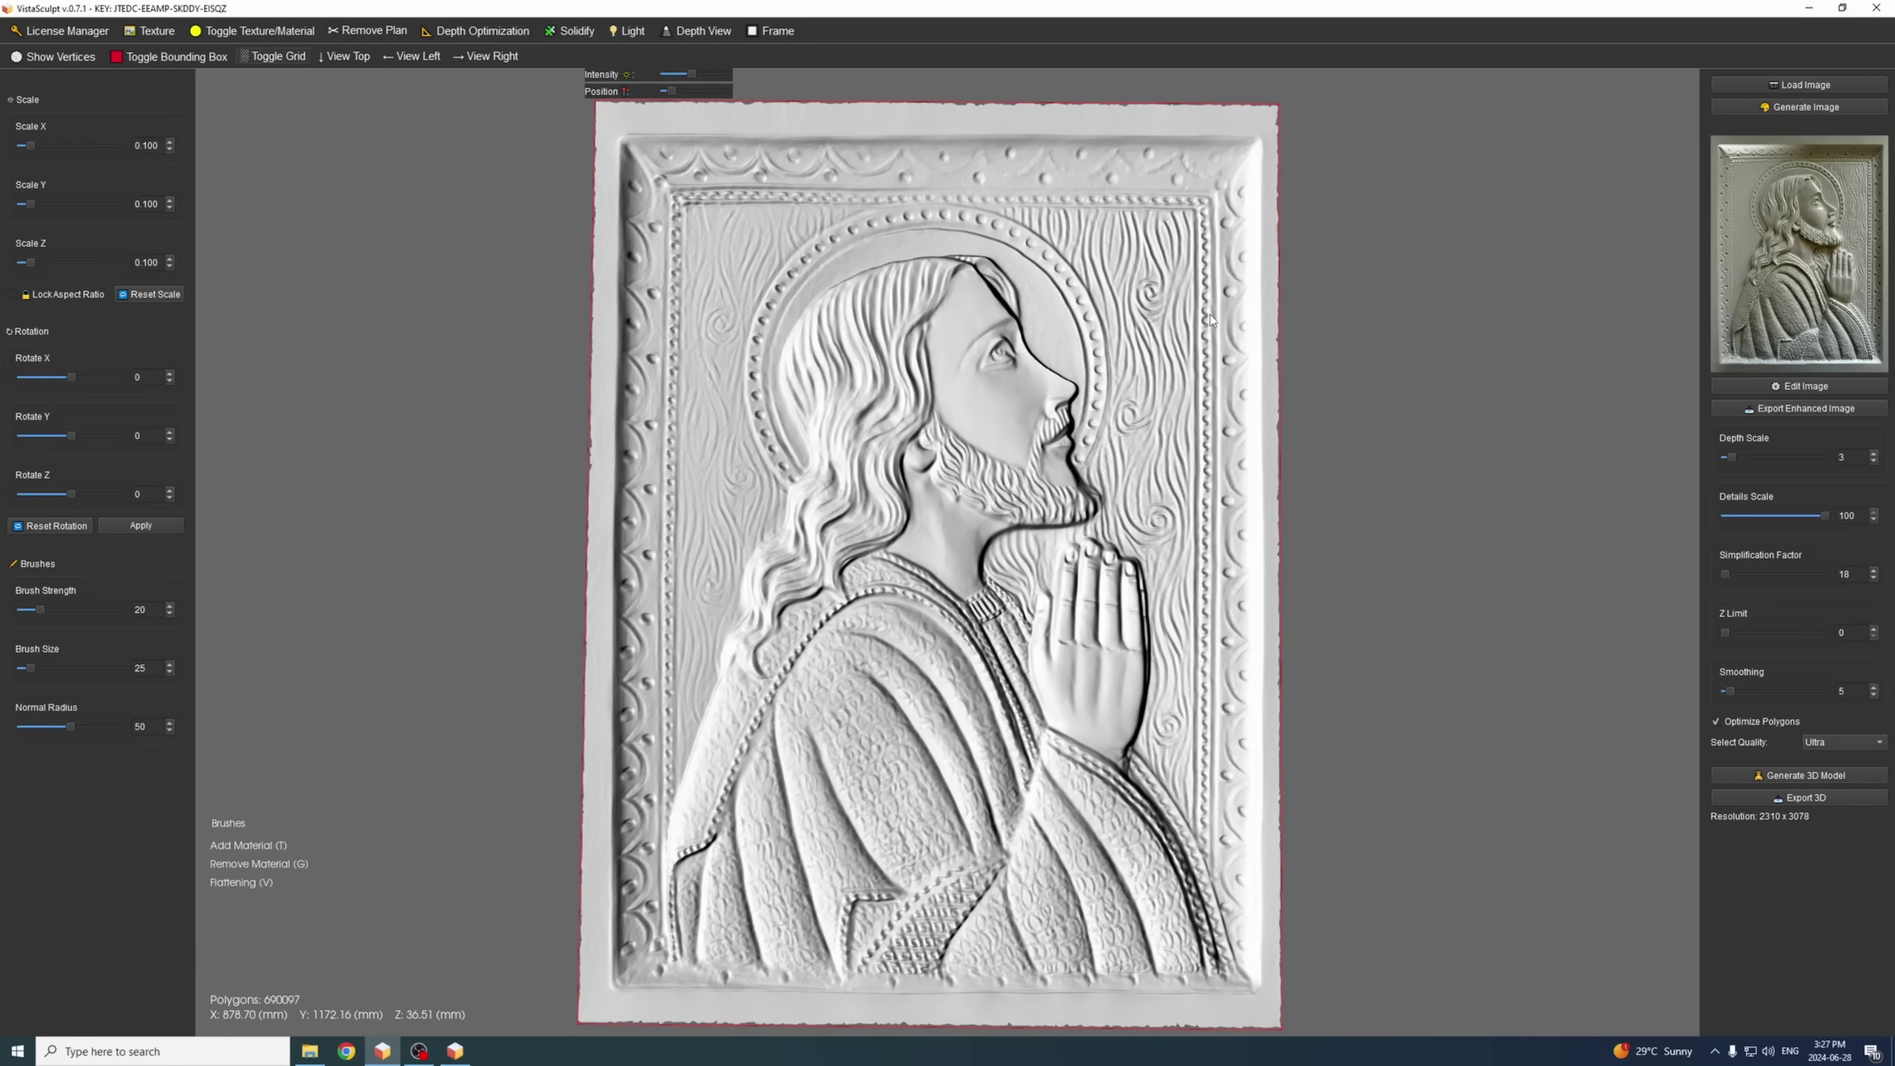
- Tilt the relief slightly to inspect its depth
drag(1095, 403, 1143, 292)
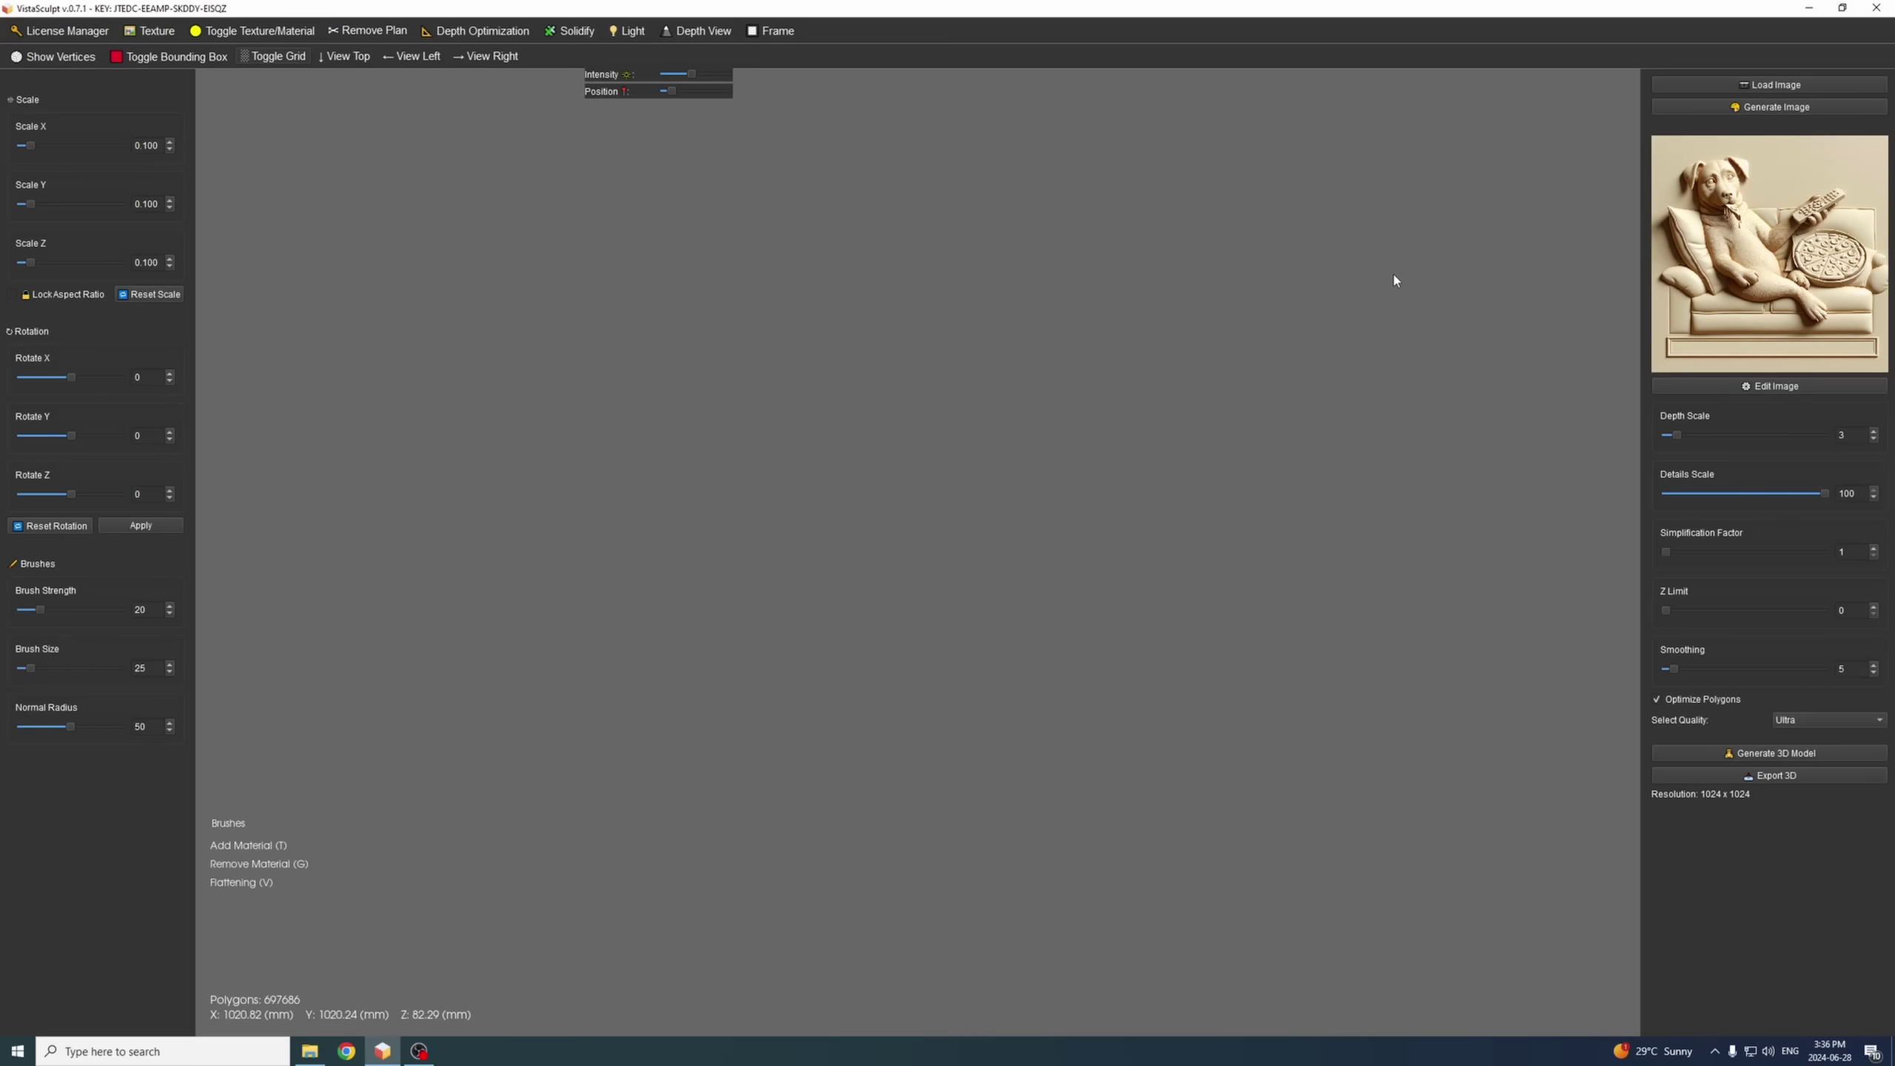
- Cancel the Load Image picker and open the AI image generator instead
click(1762, 88)
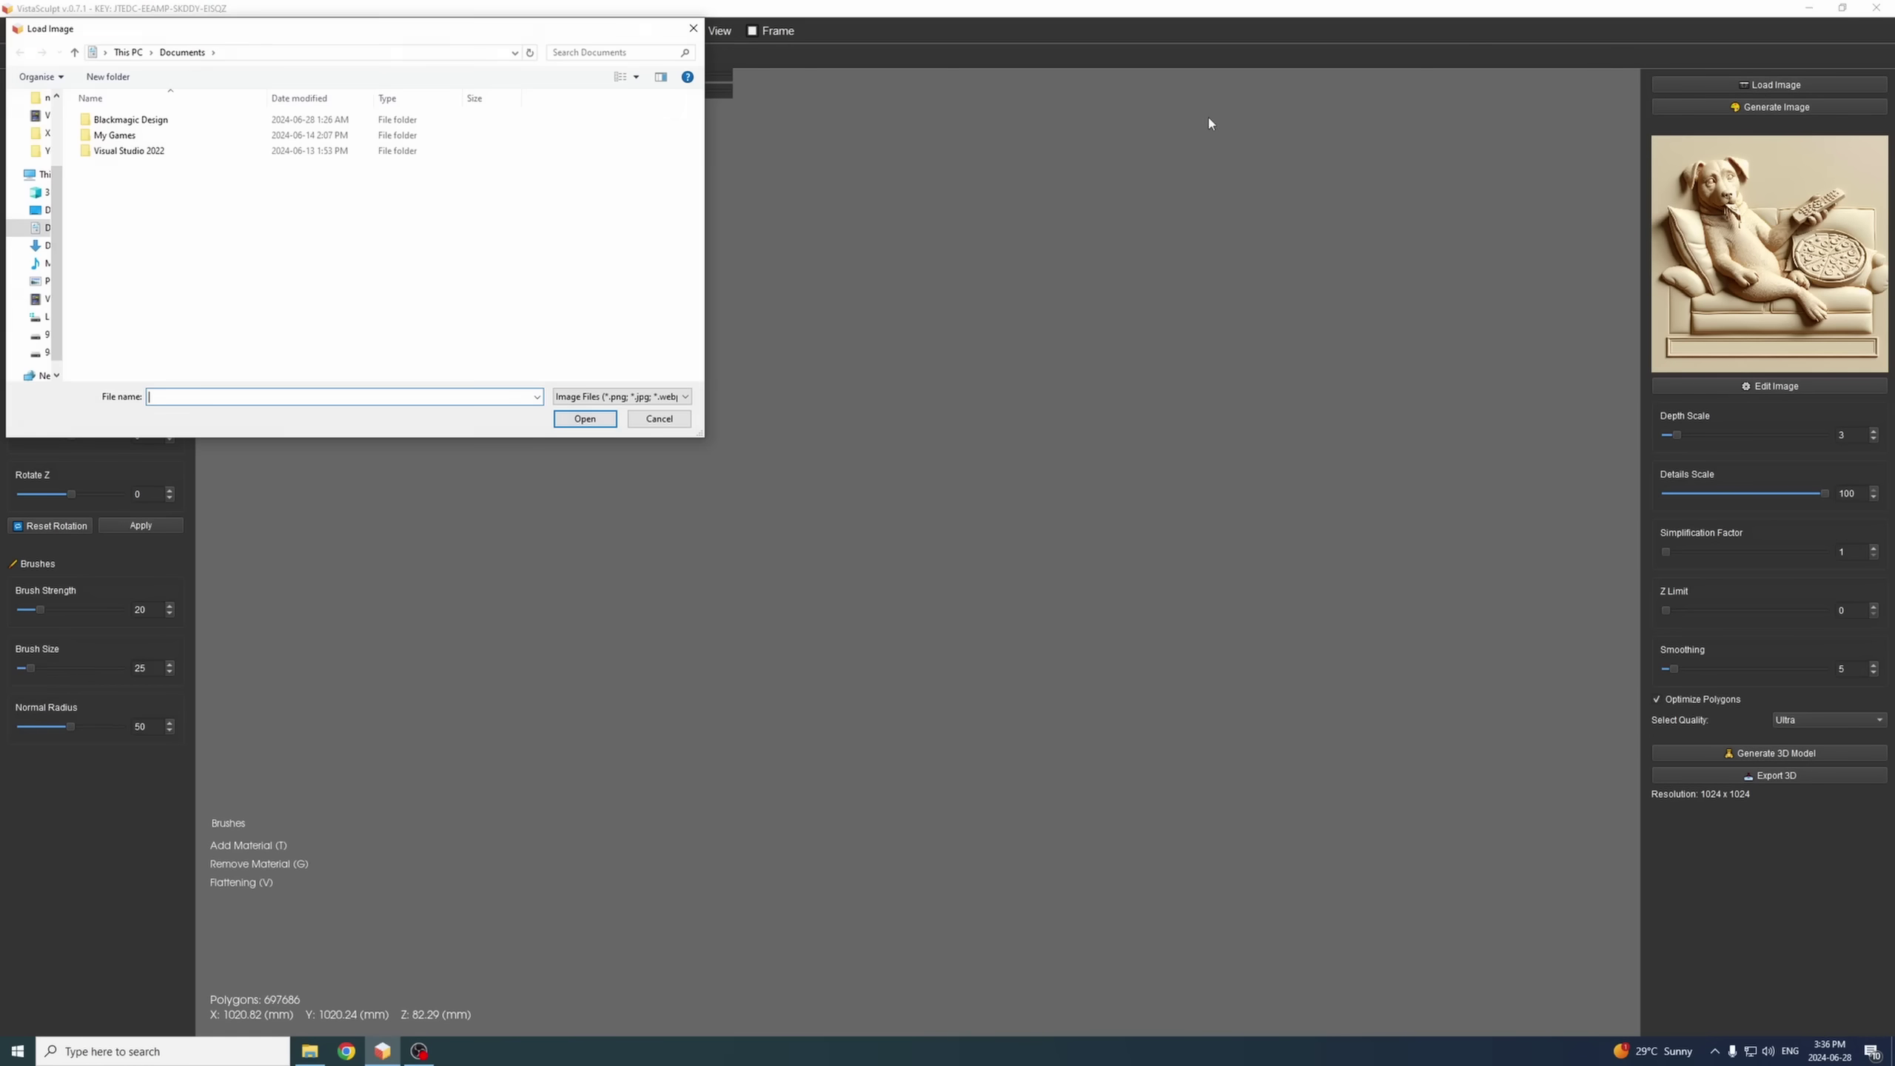
click(693, 29)
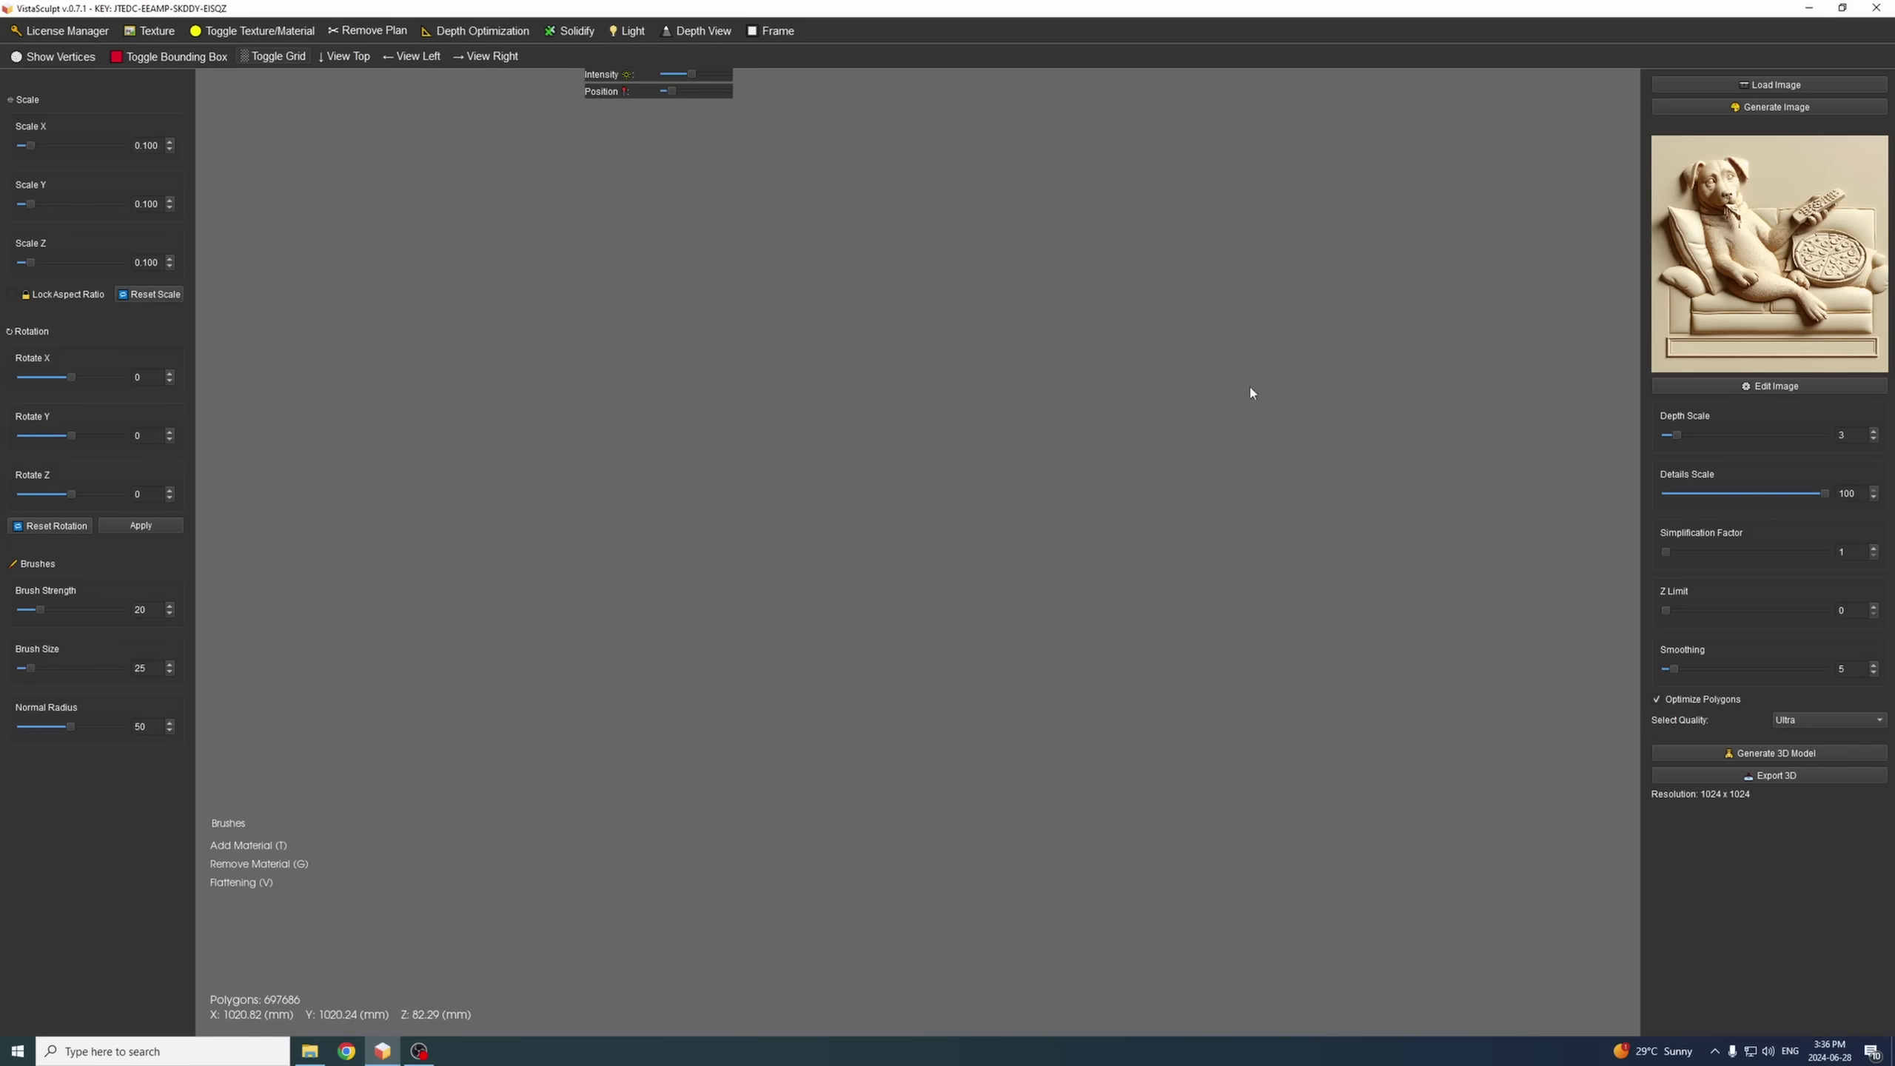
click(1737, 108)
drag(1003, 243, 1043, 250)
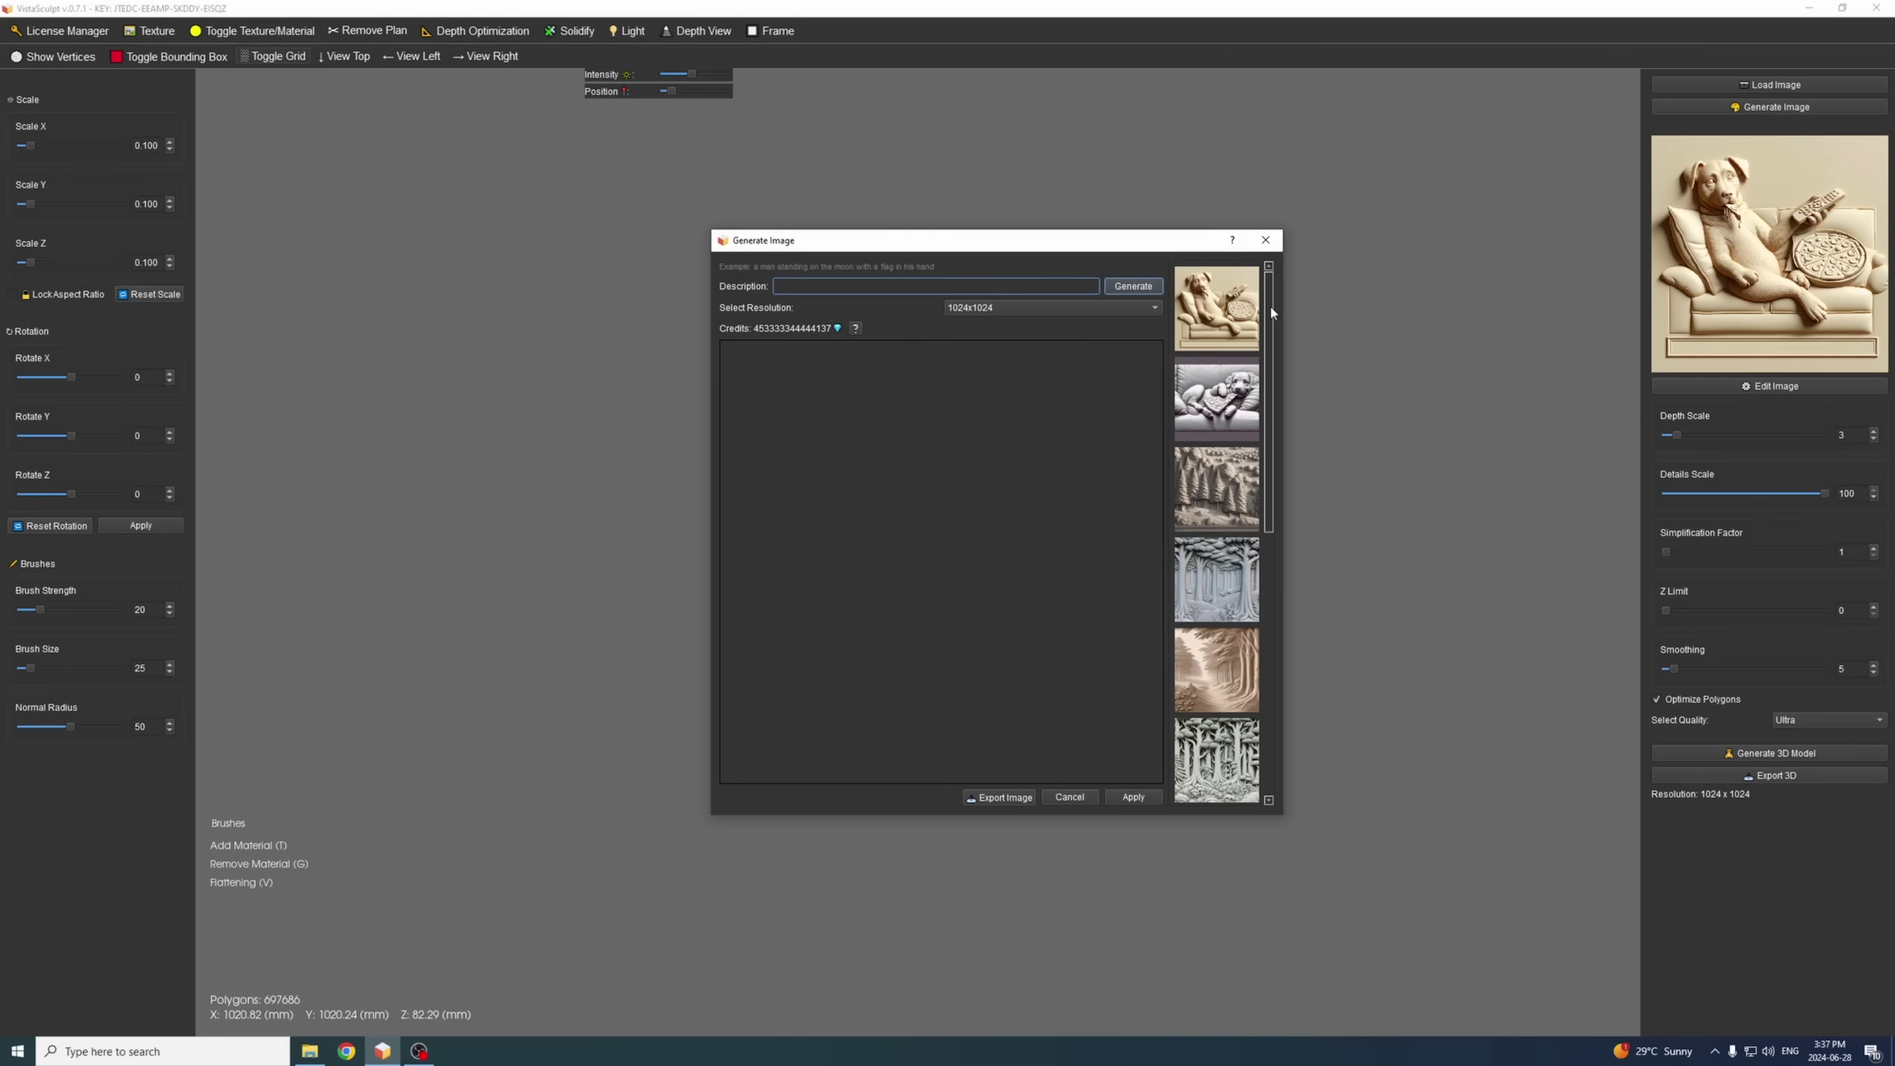
- Browse earlier generated images, previewing the fat cat on the couch and the skateboarding pig
drag(1271, 304, 1270, 306)
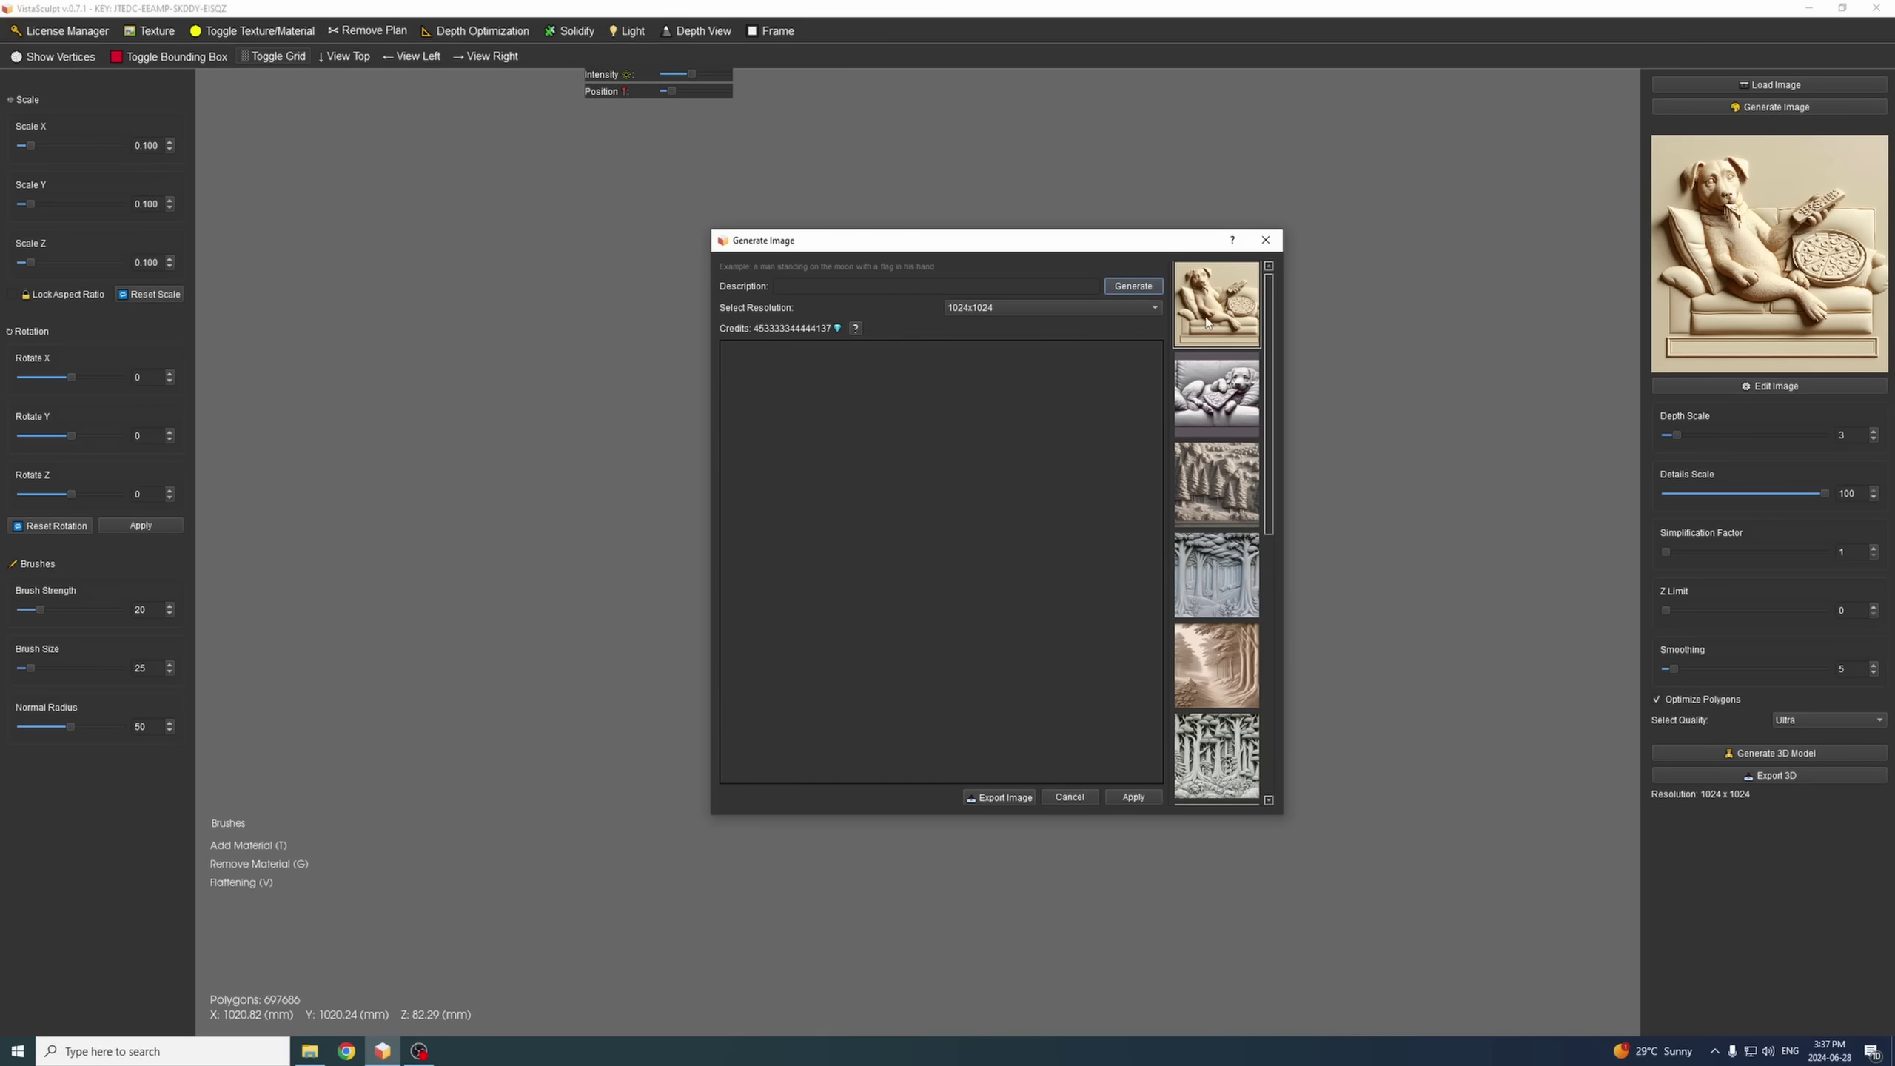
scroll(1271, 326, down, 2)
drag(1273, 383, 1292, 613)
click(1219, 750)
click(1219, 672)
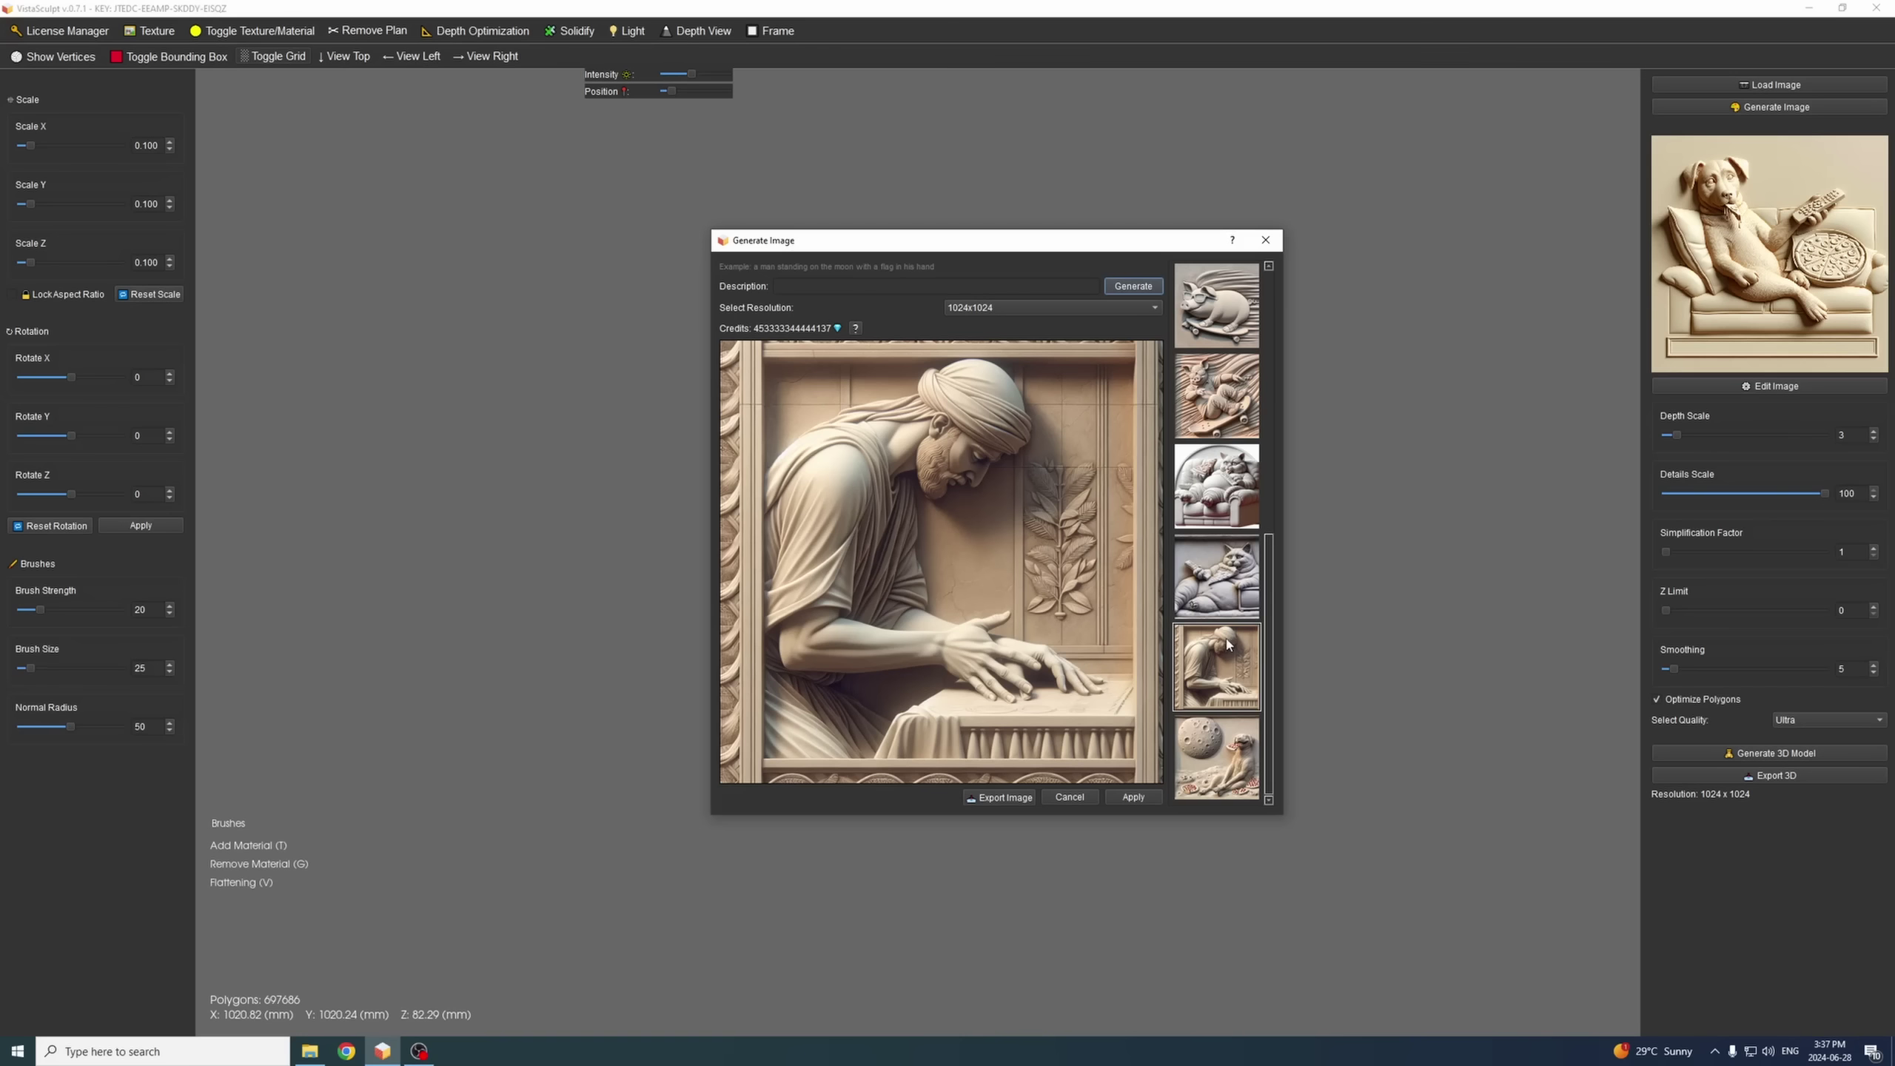
click(1218, 519)
scroll(1268, 585, up, 3)
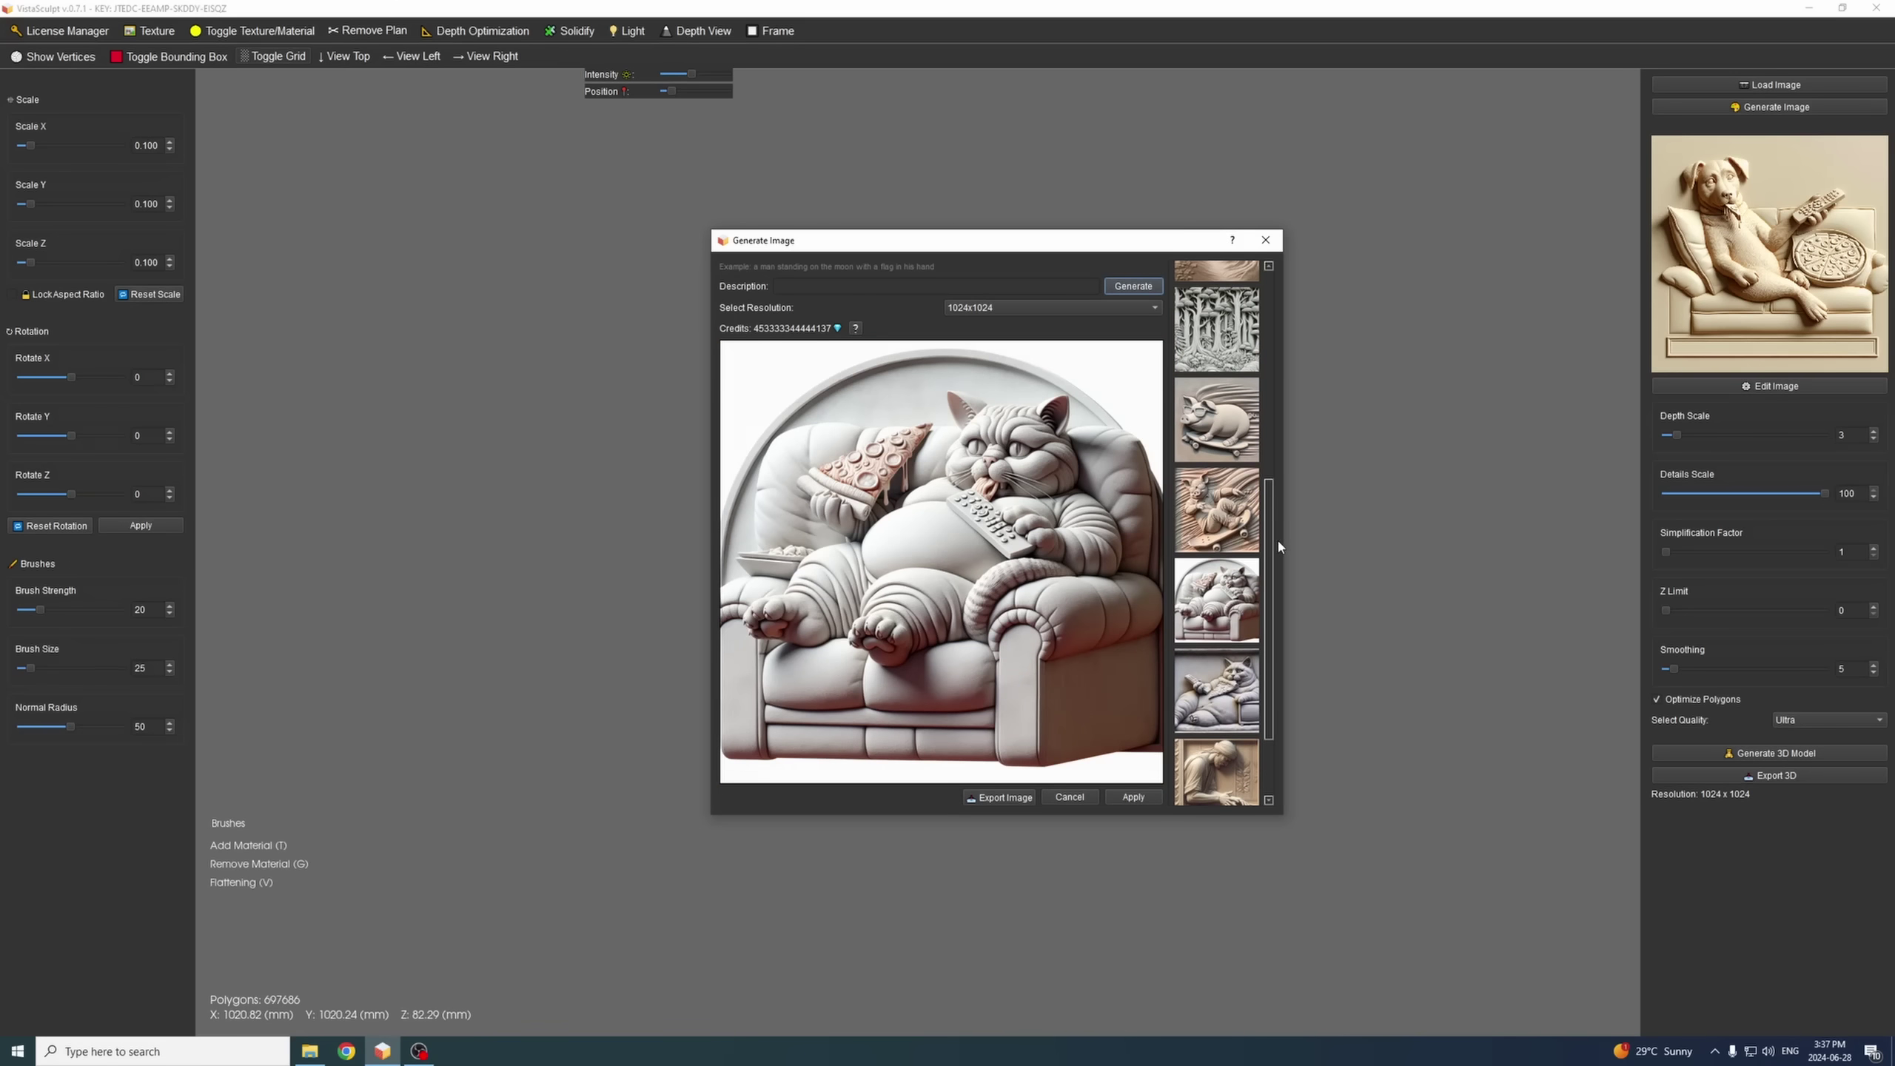
click(1224, 448)
scroll(1275, 456, up, 2)
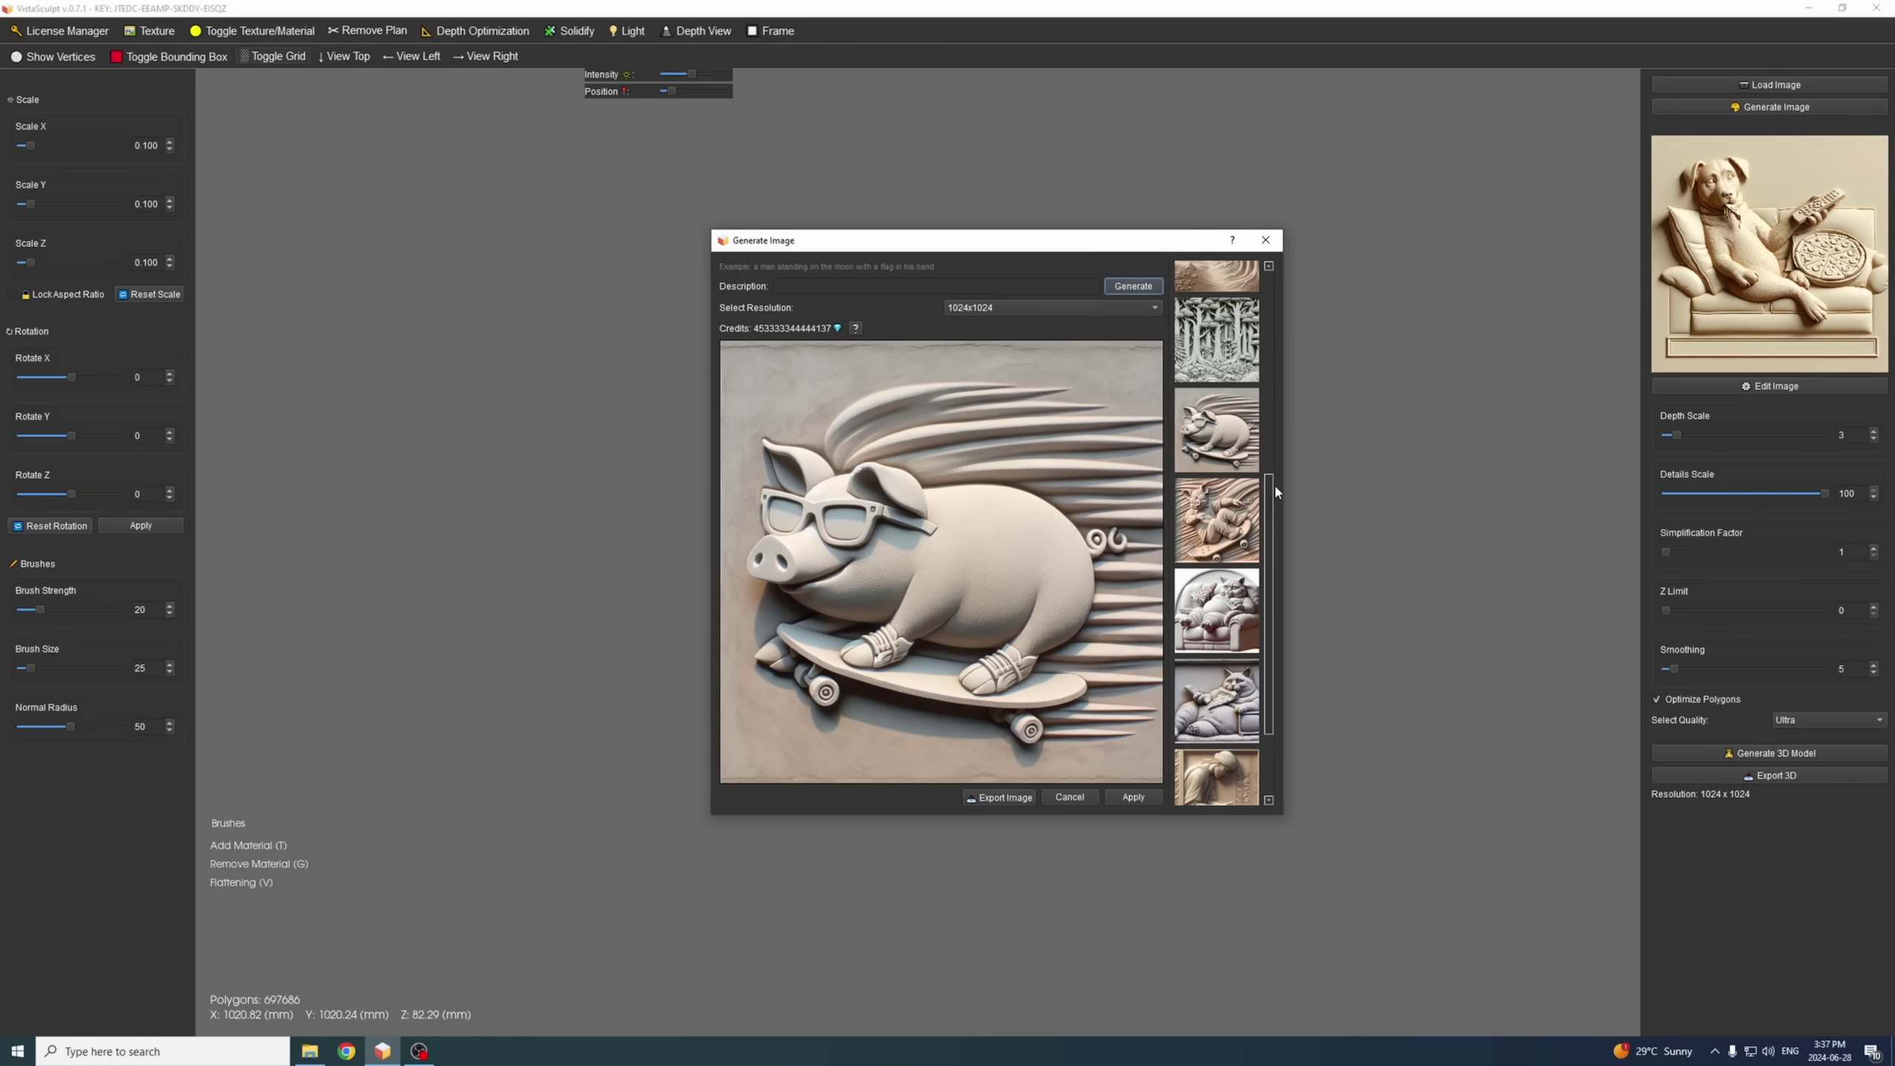
drag(1275, 442, 1253, 340)
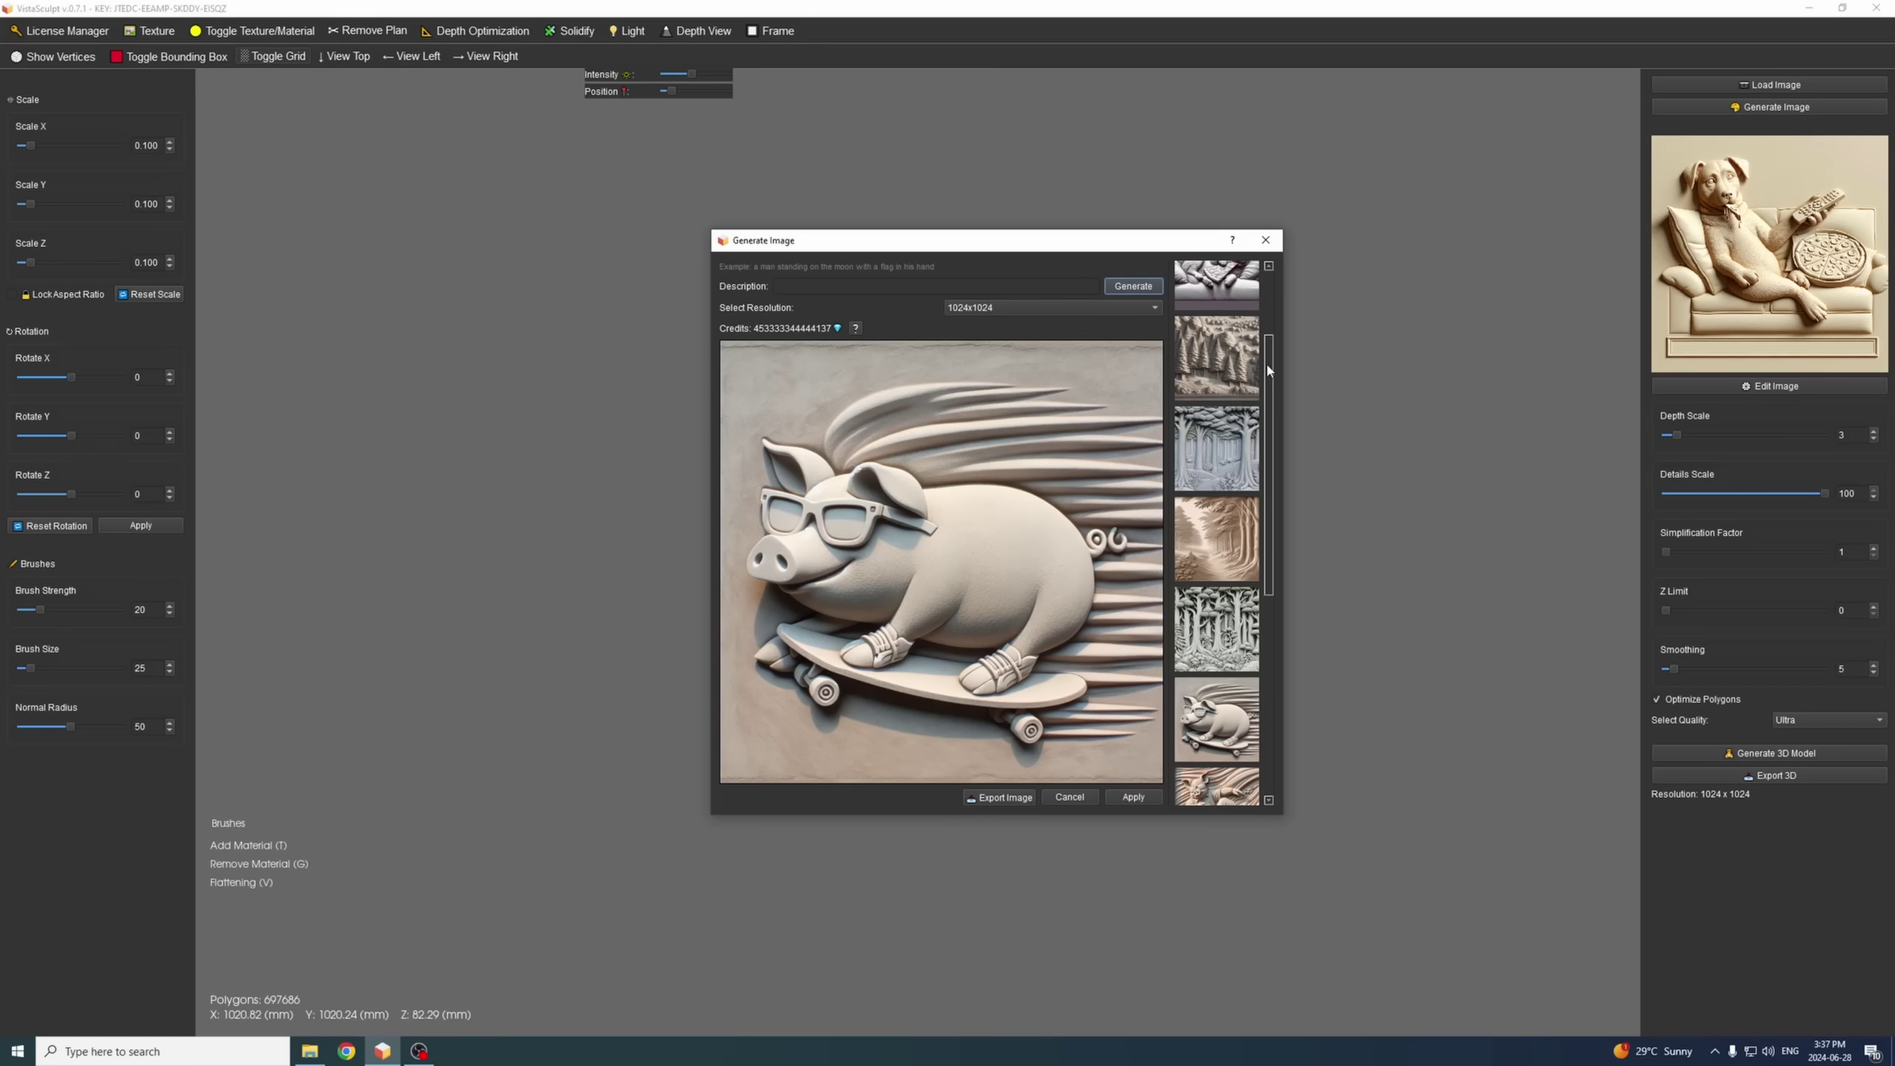
scroll(1277, 340, up, 3)
click(998, 285)
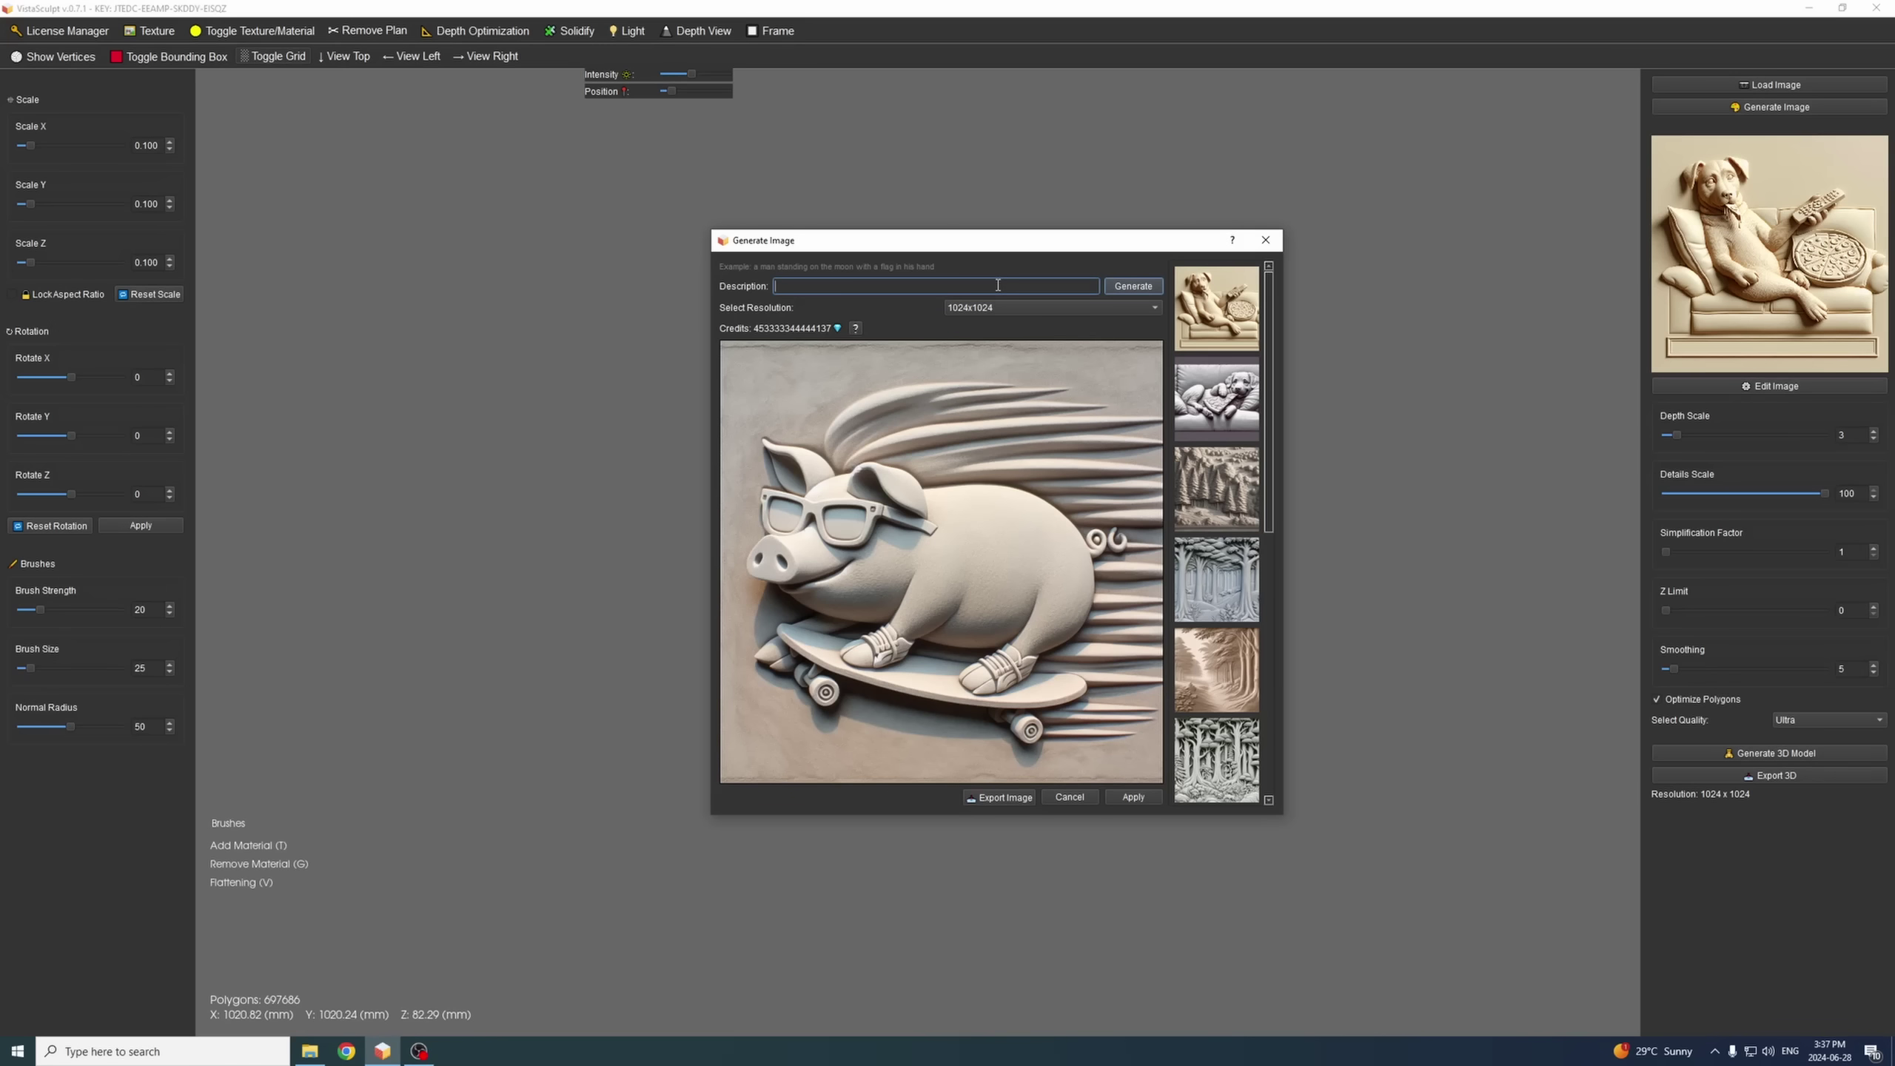
- Describe a cat eating an ice cream amid music notes, fix the typo, and generate twice
drag(1015, 242, 981, 245)
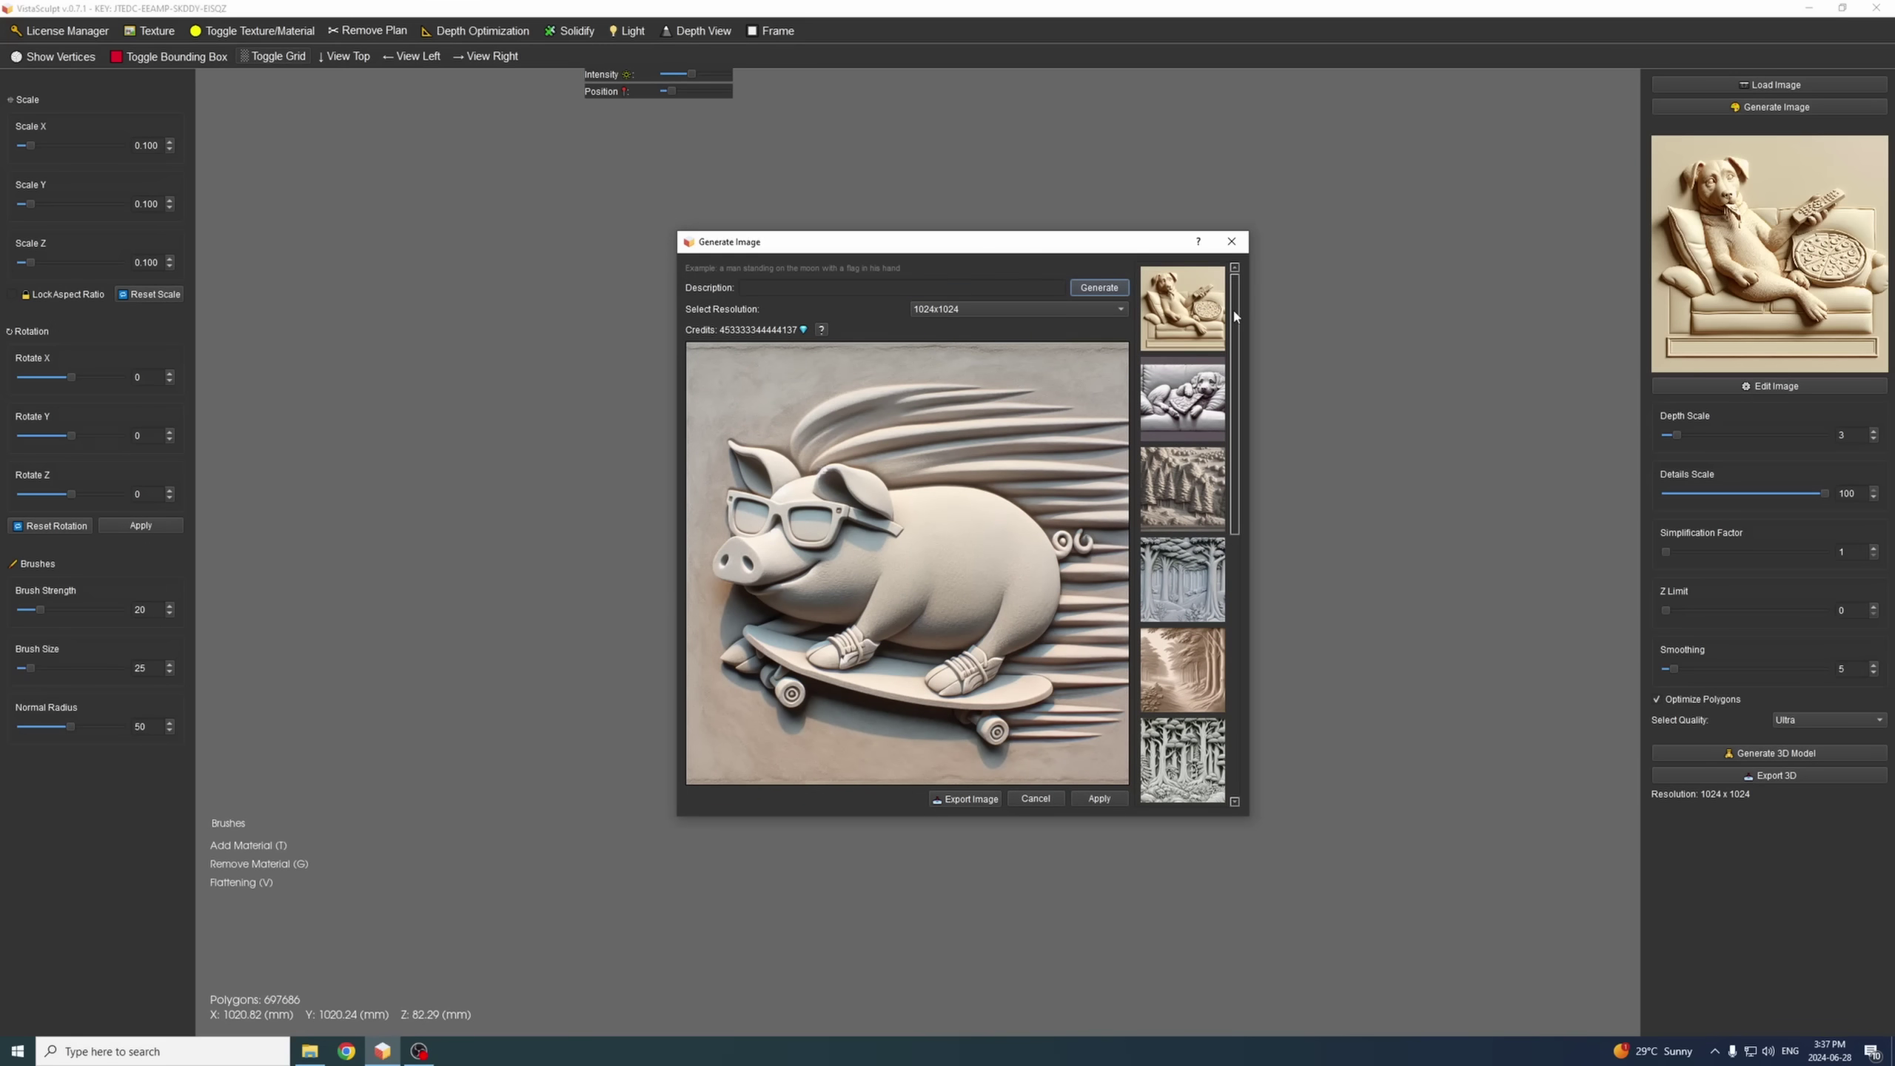
click(944, 288)
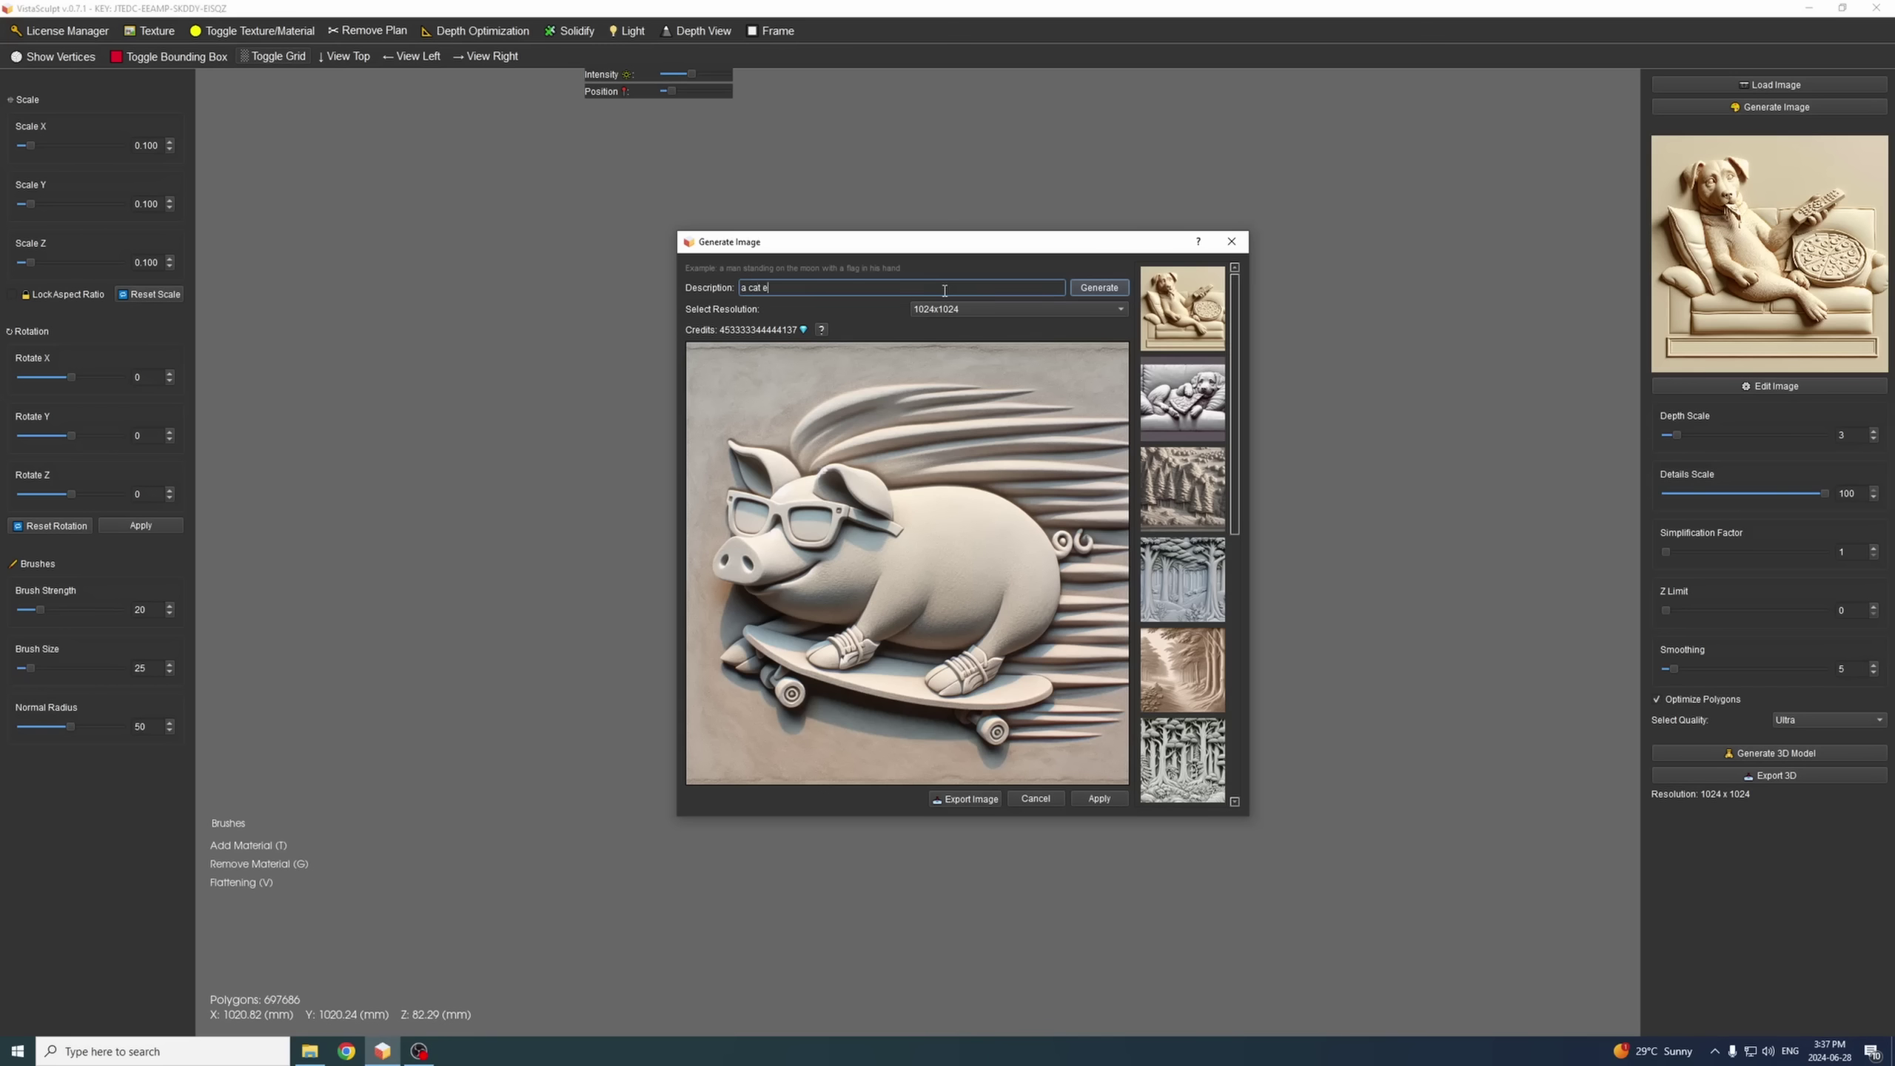
text(ng an )
text(incecream)
key(BackSpace)
key(BackSpace)
key(BackSpace)
key(BackSpace)
key(BackSpace)
key(BackSpace)
key(BackSpace)
key(BackSpace)
text(ce cream, while earing mi)
click(1116, 288)
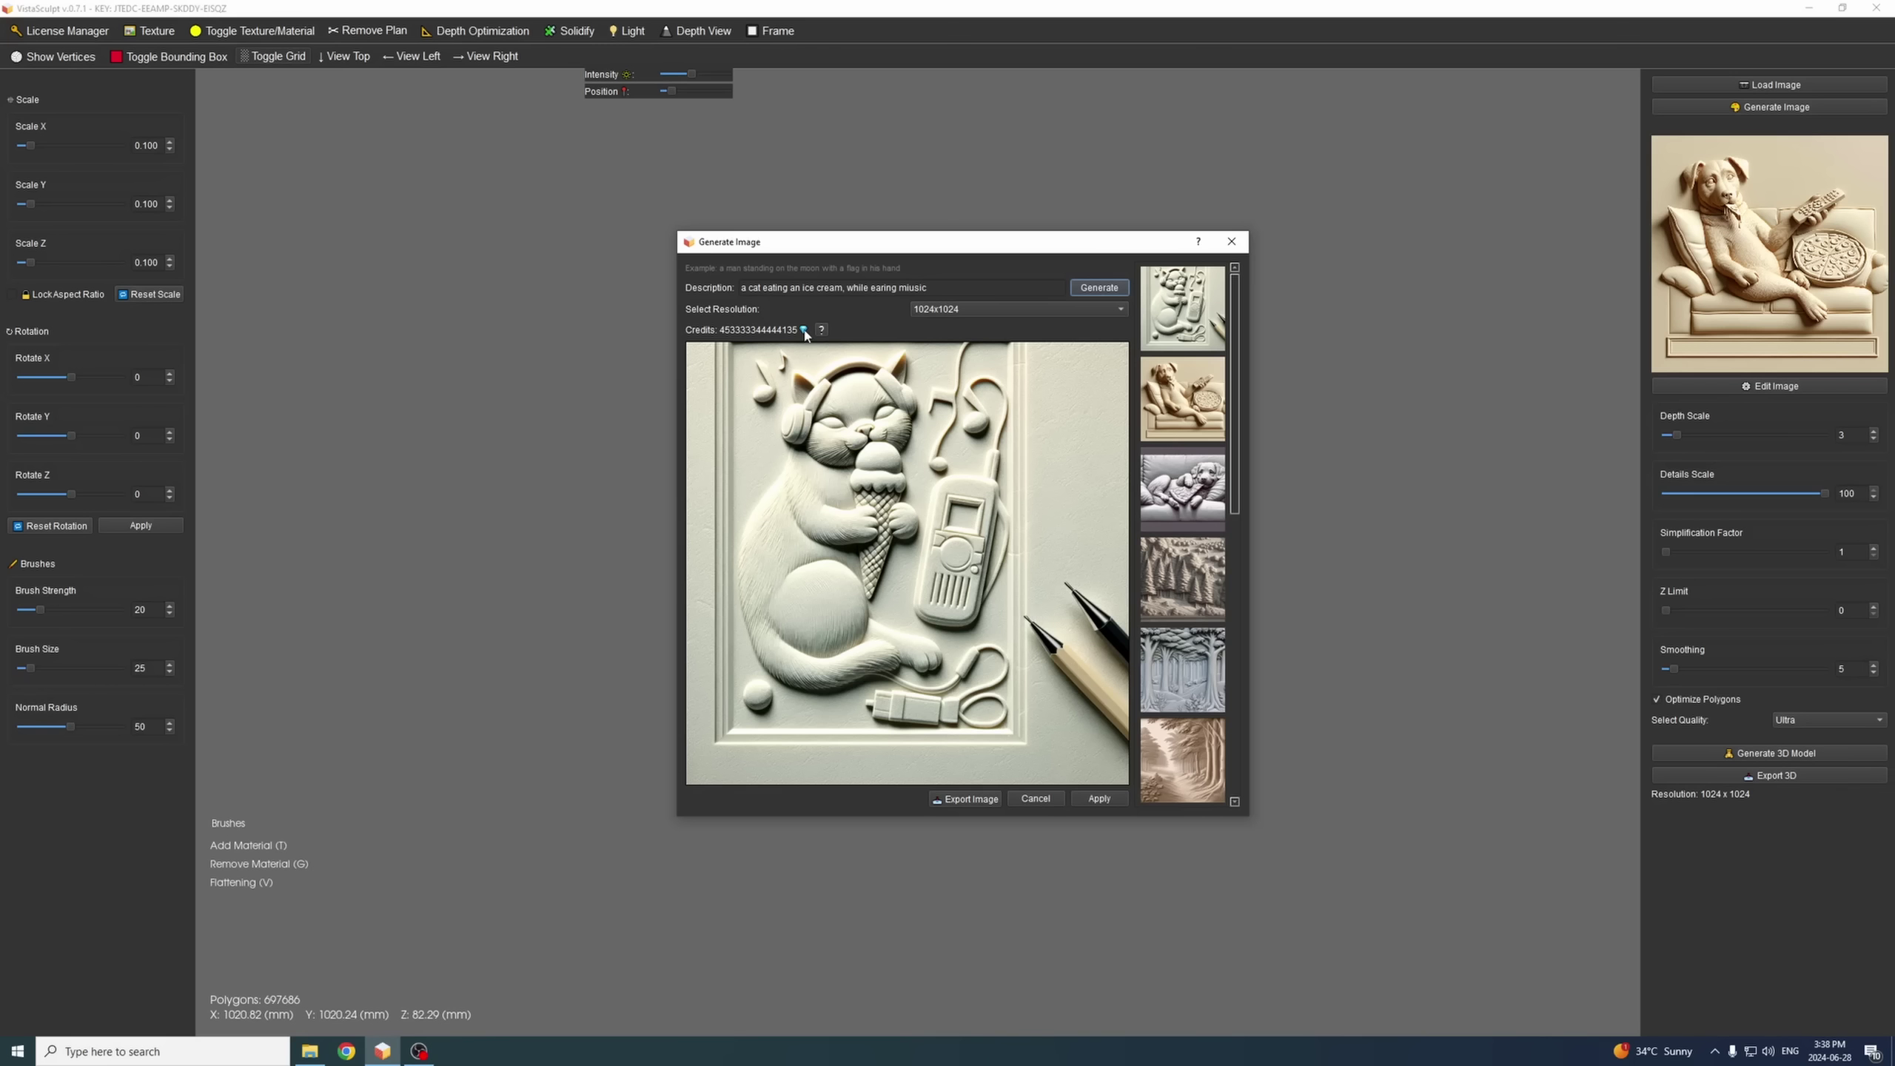
click(1109, 290)
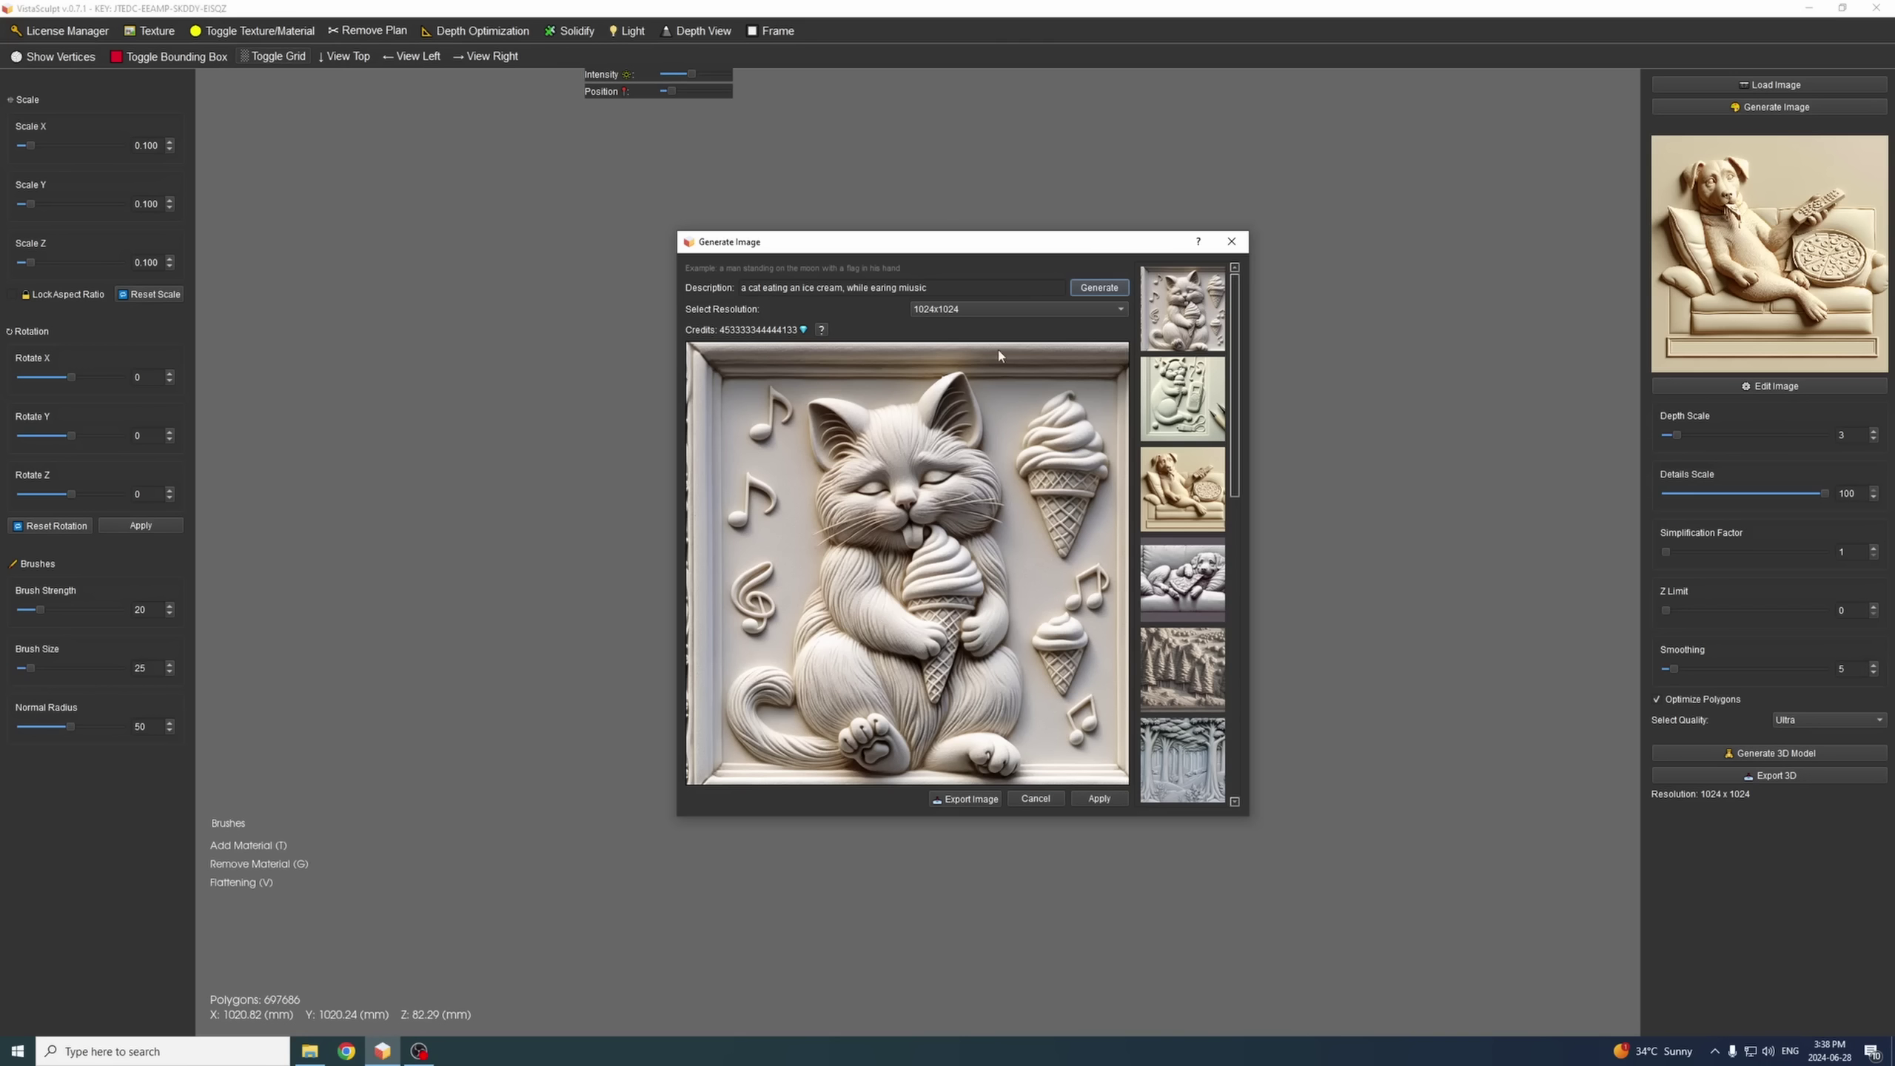
click(1123, 309)
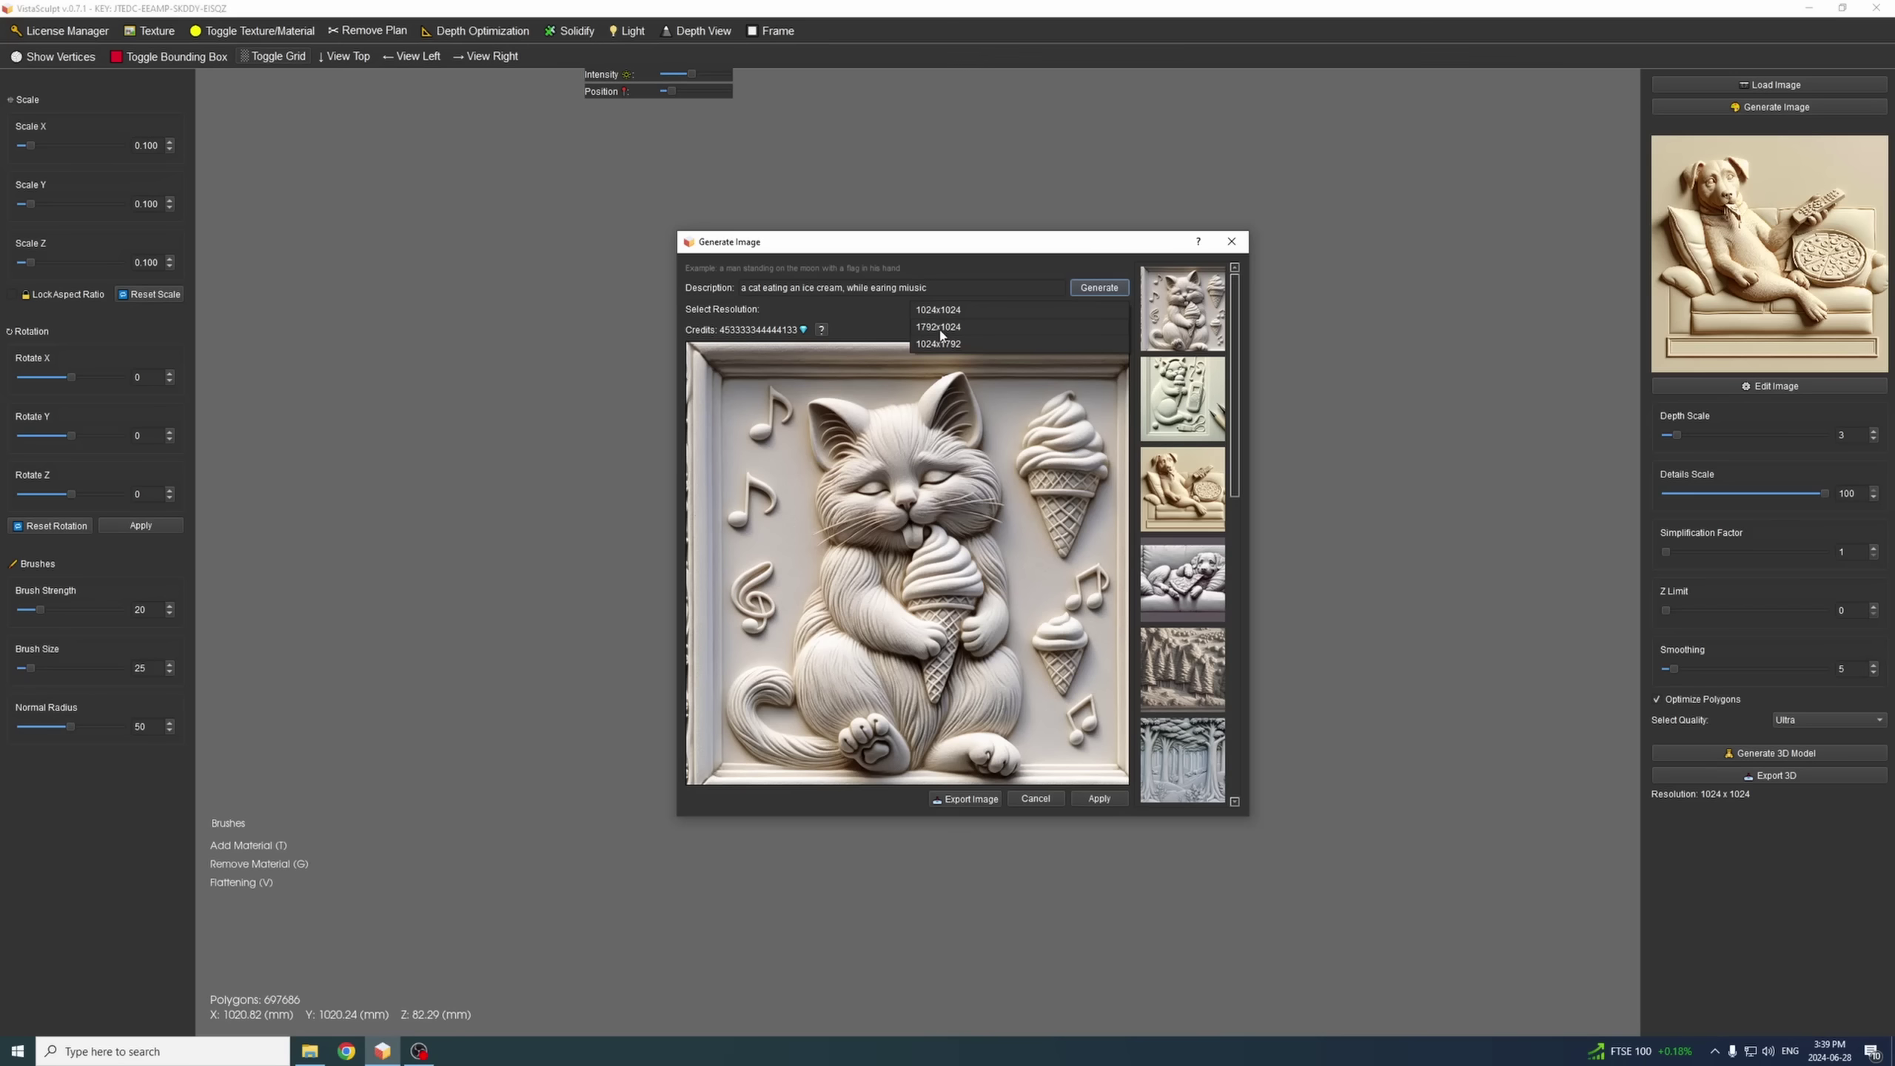
click(886, 332)
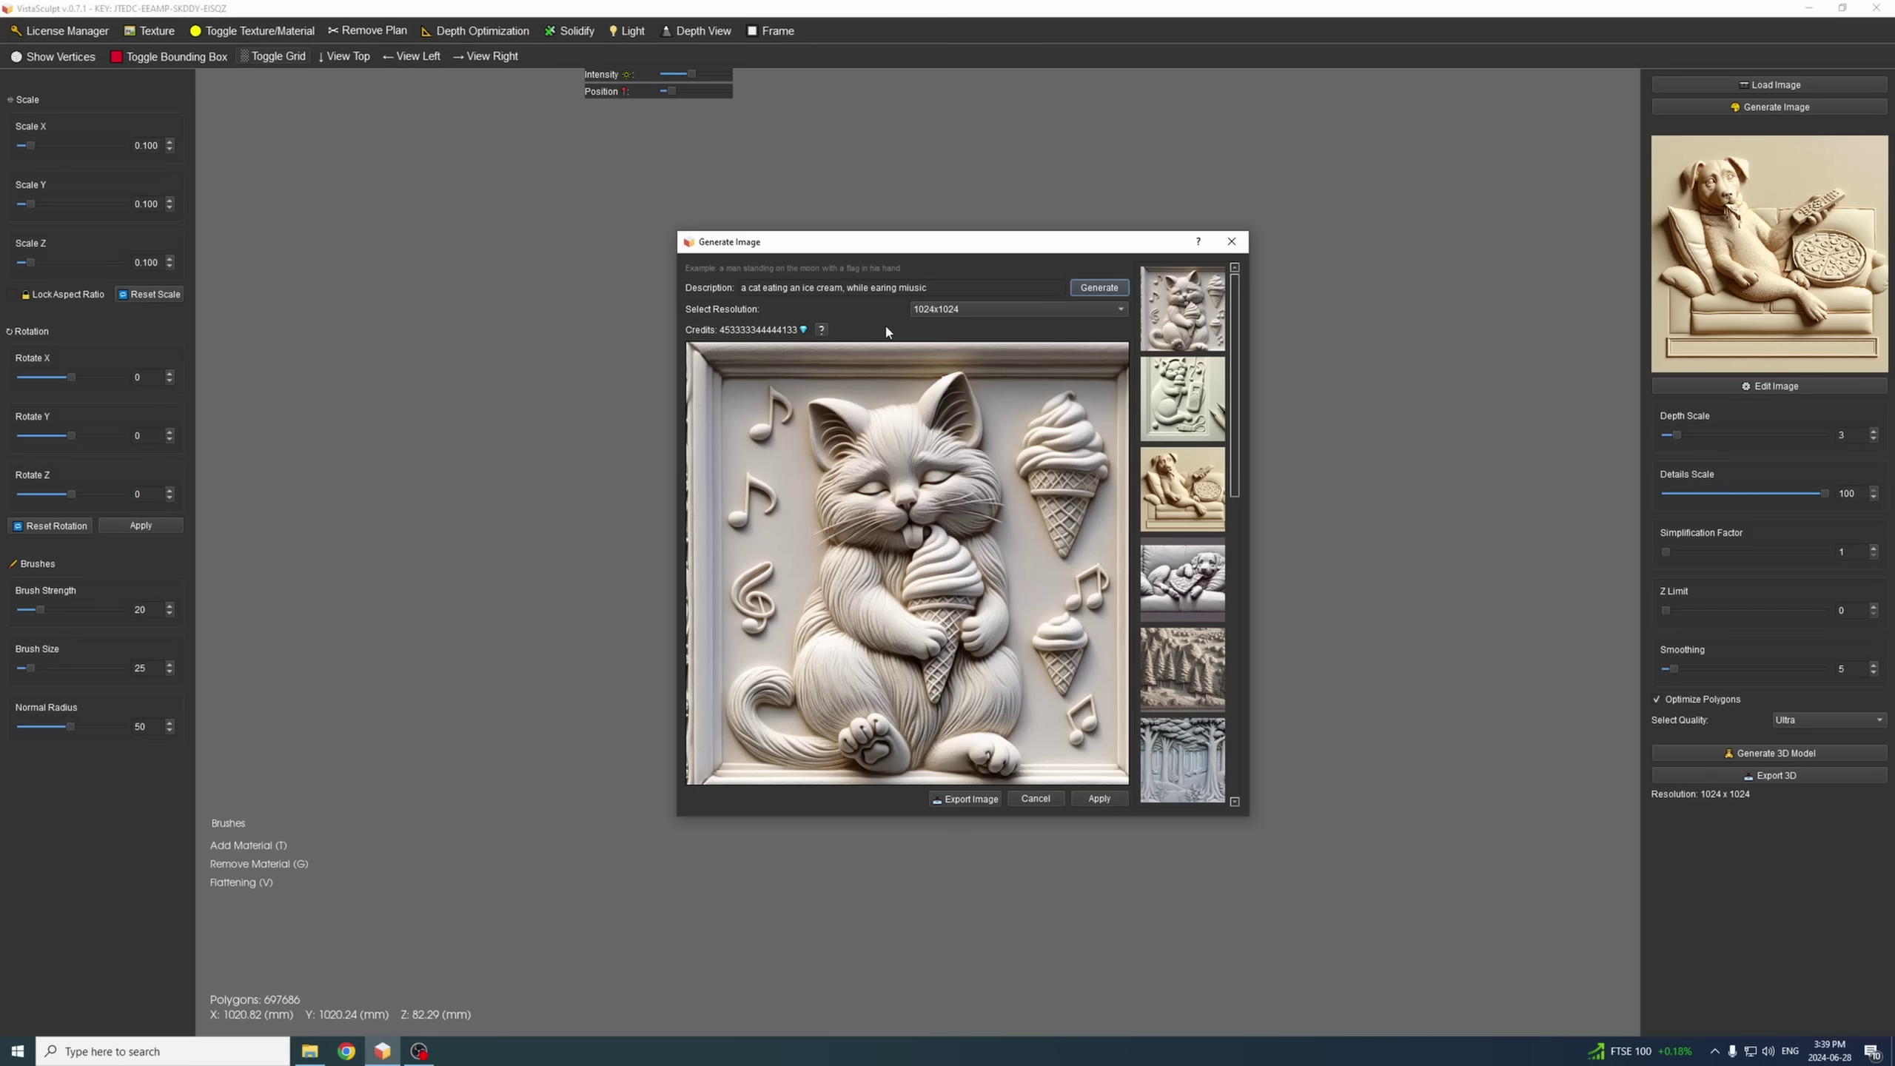
click(822, 331)
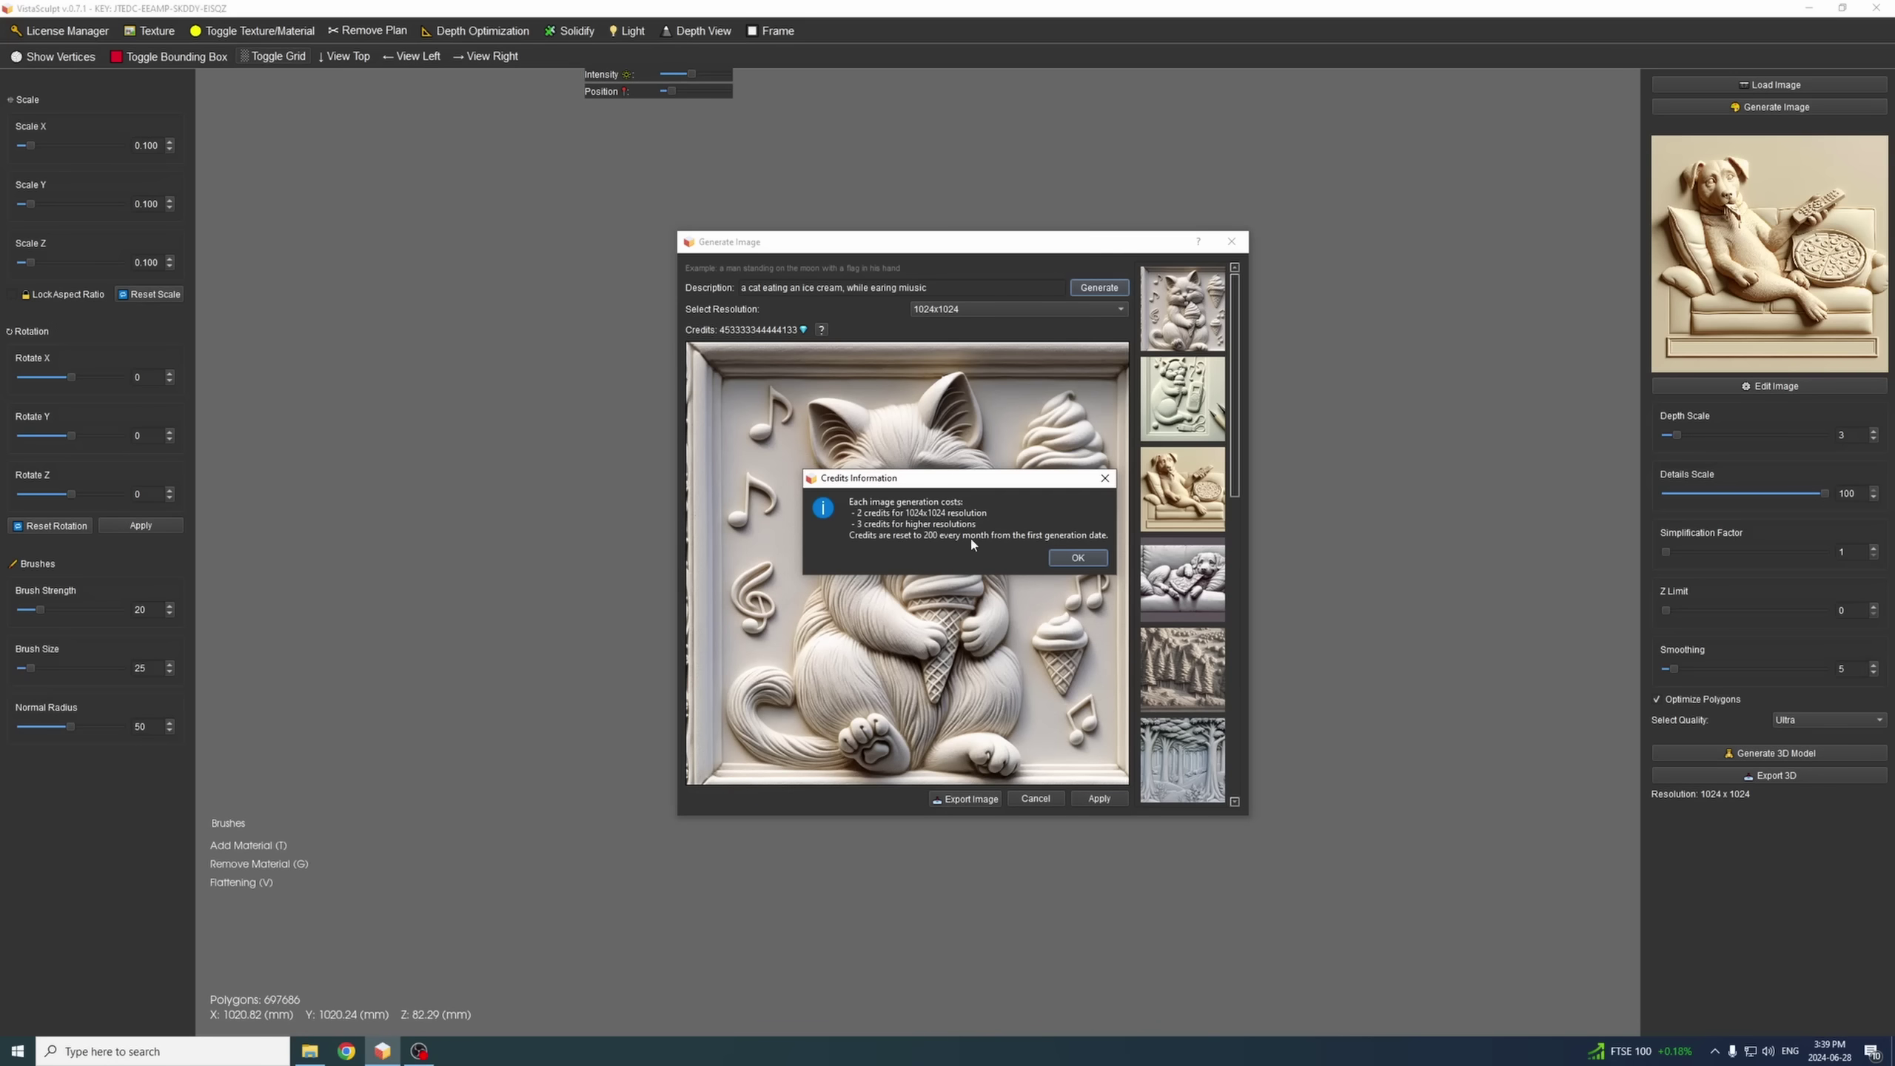
click(1069, 561)
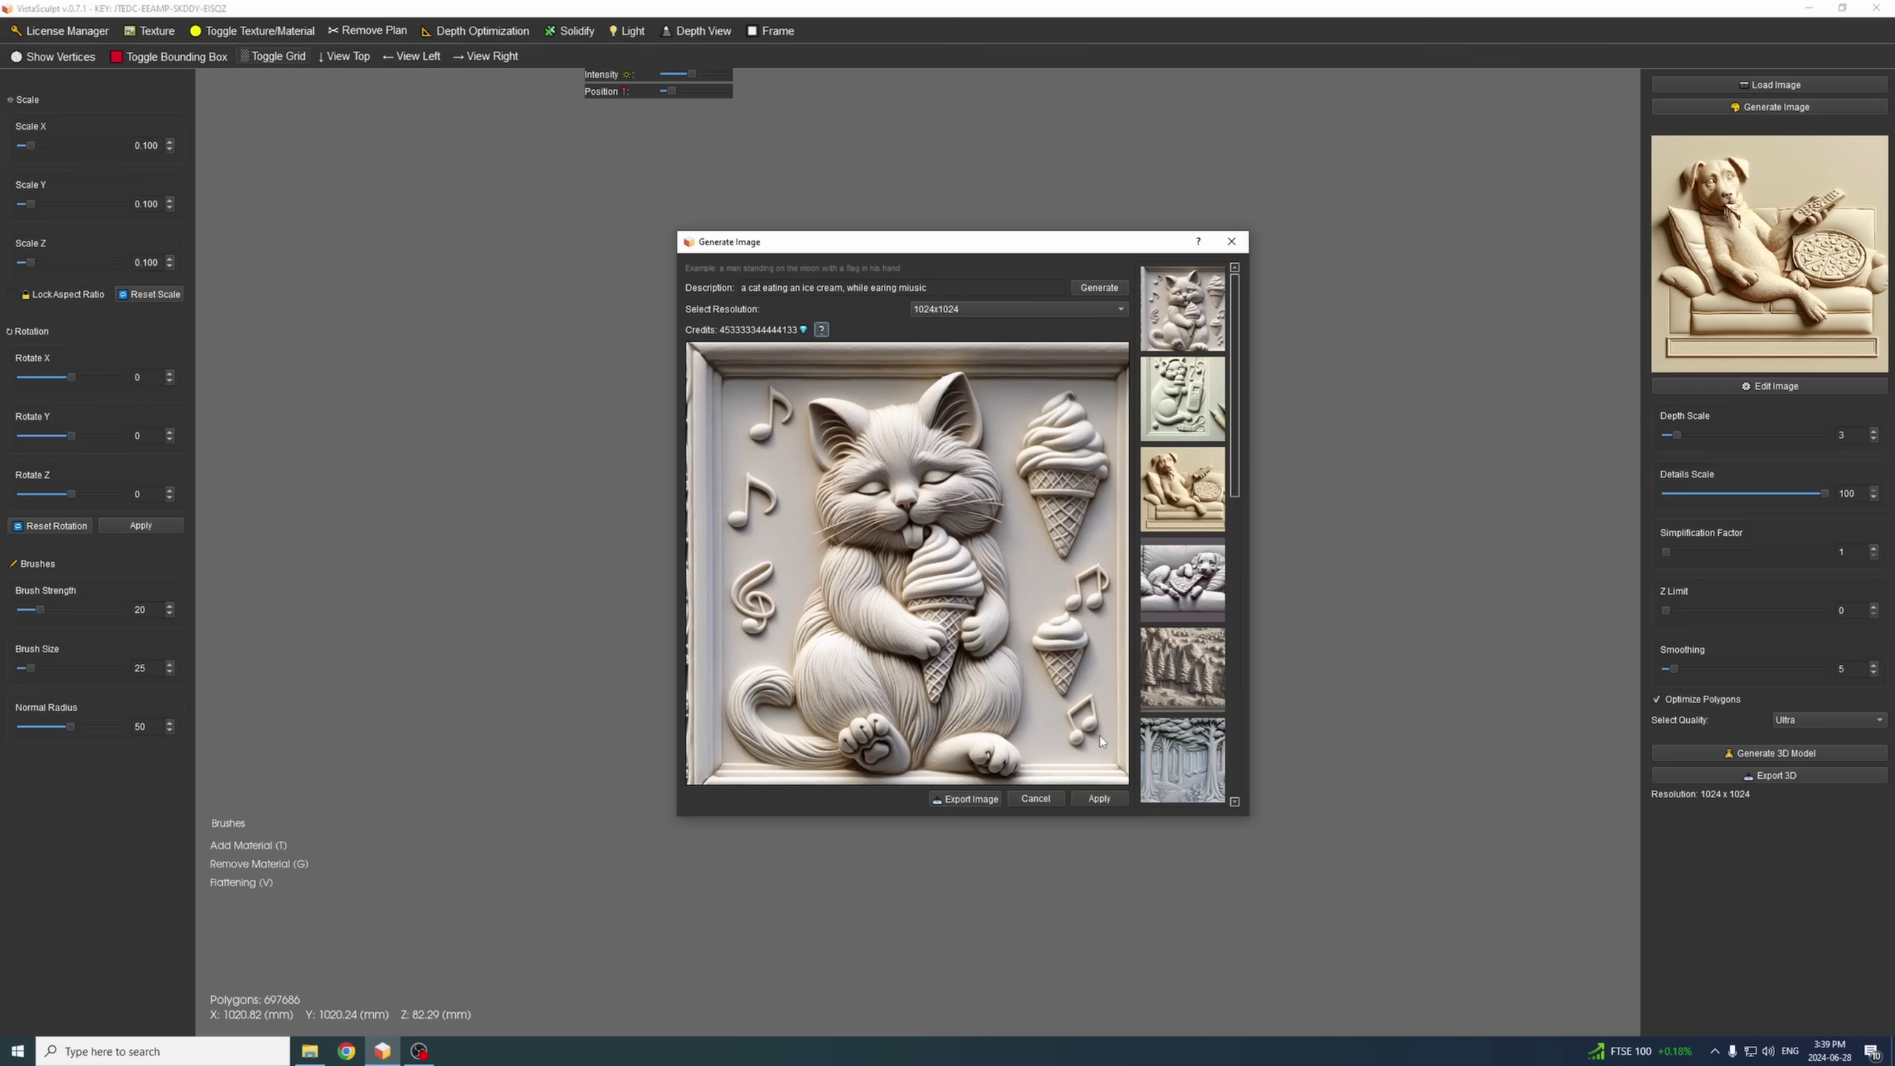
- Use the cat picture as the source, crop its left edge and mirror it horizontally
click(1100, 798)
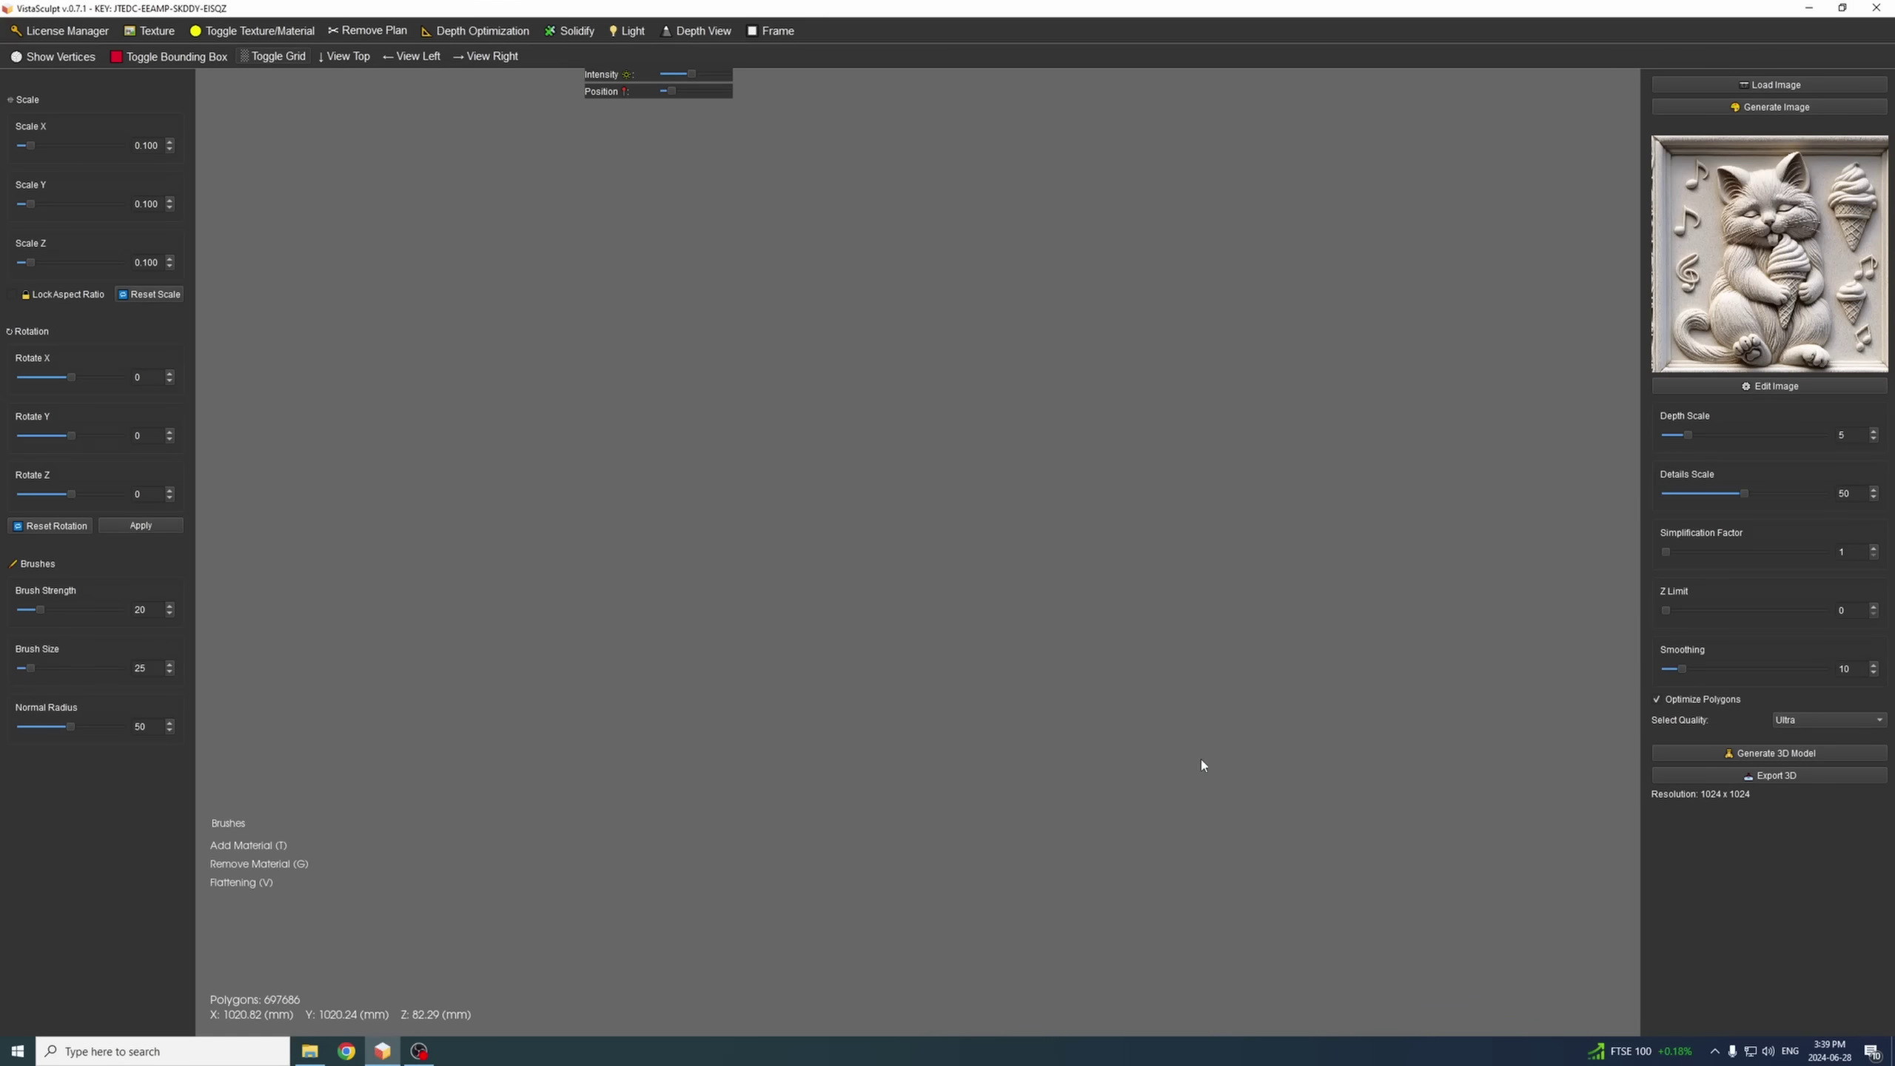
click(1767, 387)
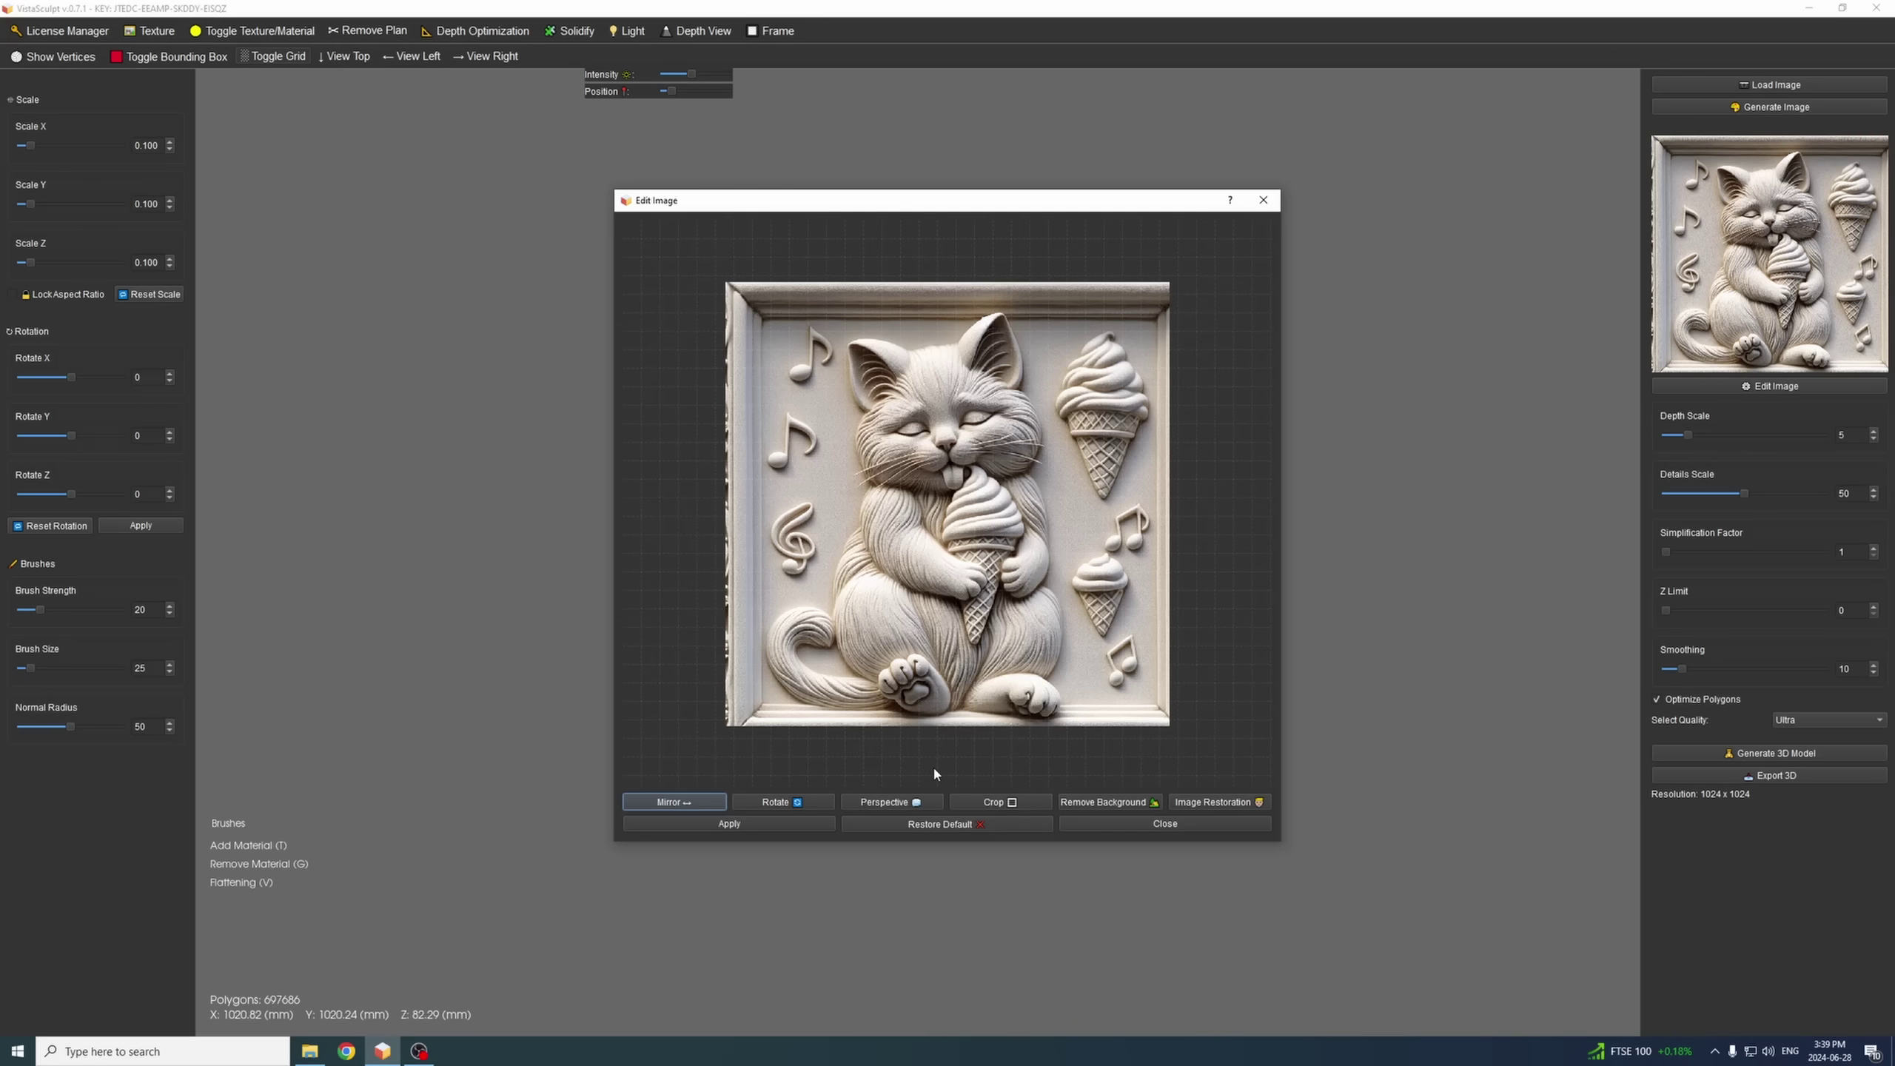
click(1000, 803)
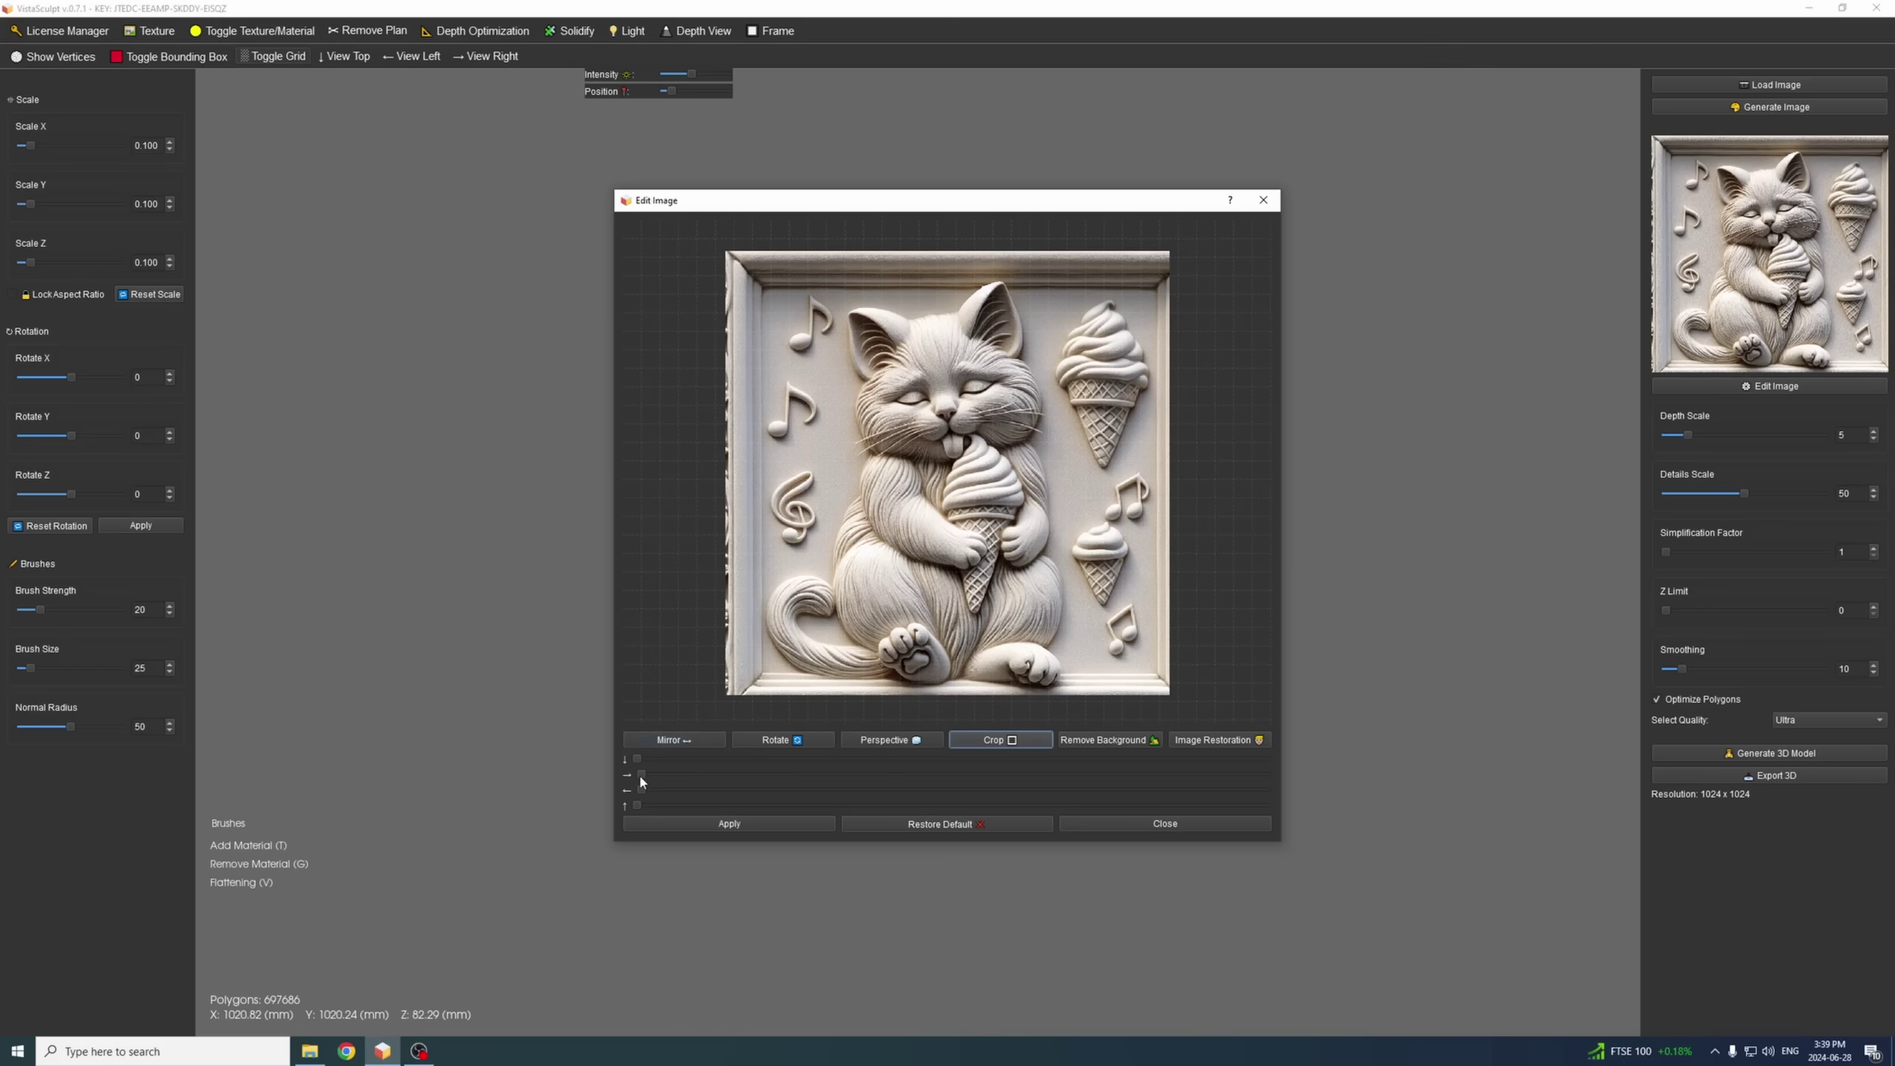
drag(642, 776, 687, 753)
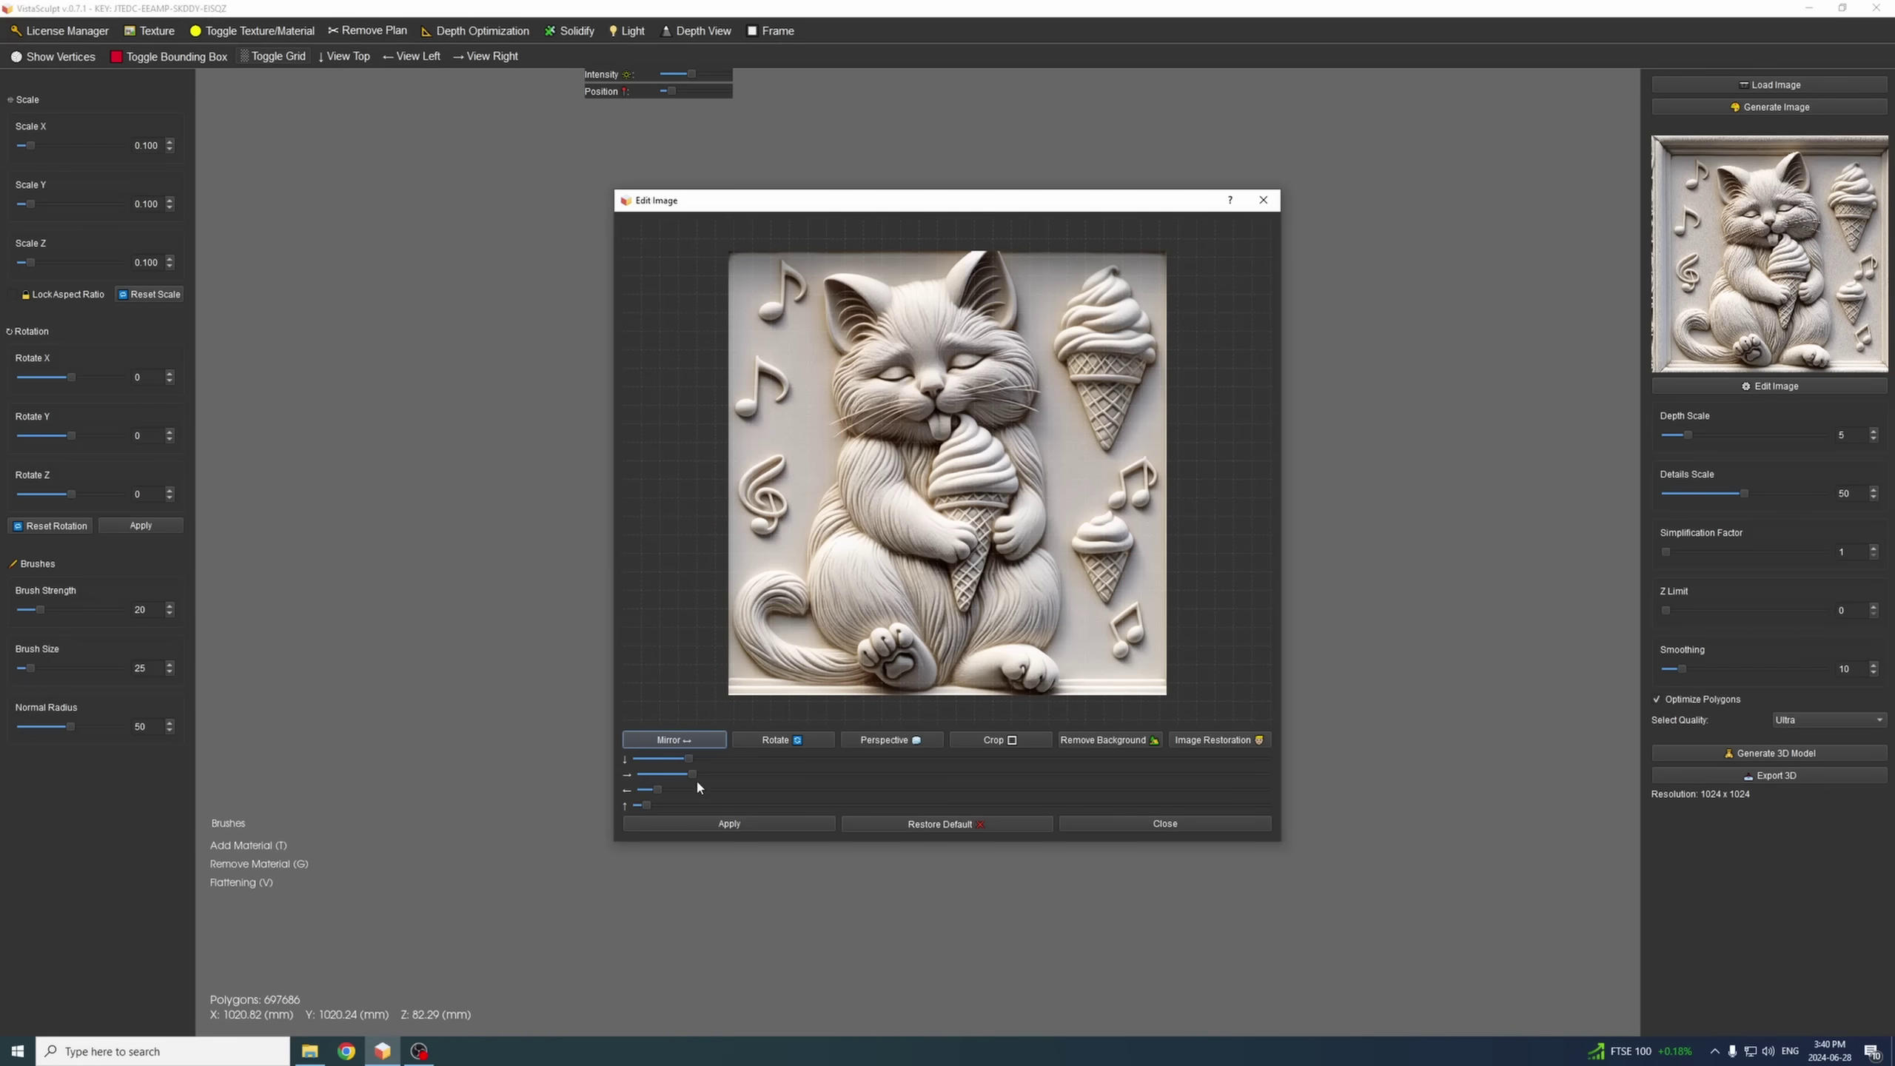
click(794, 825)
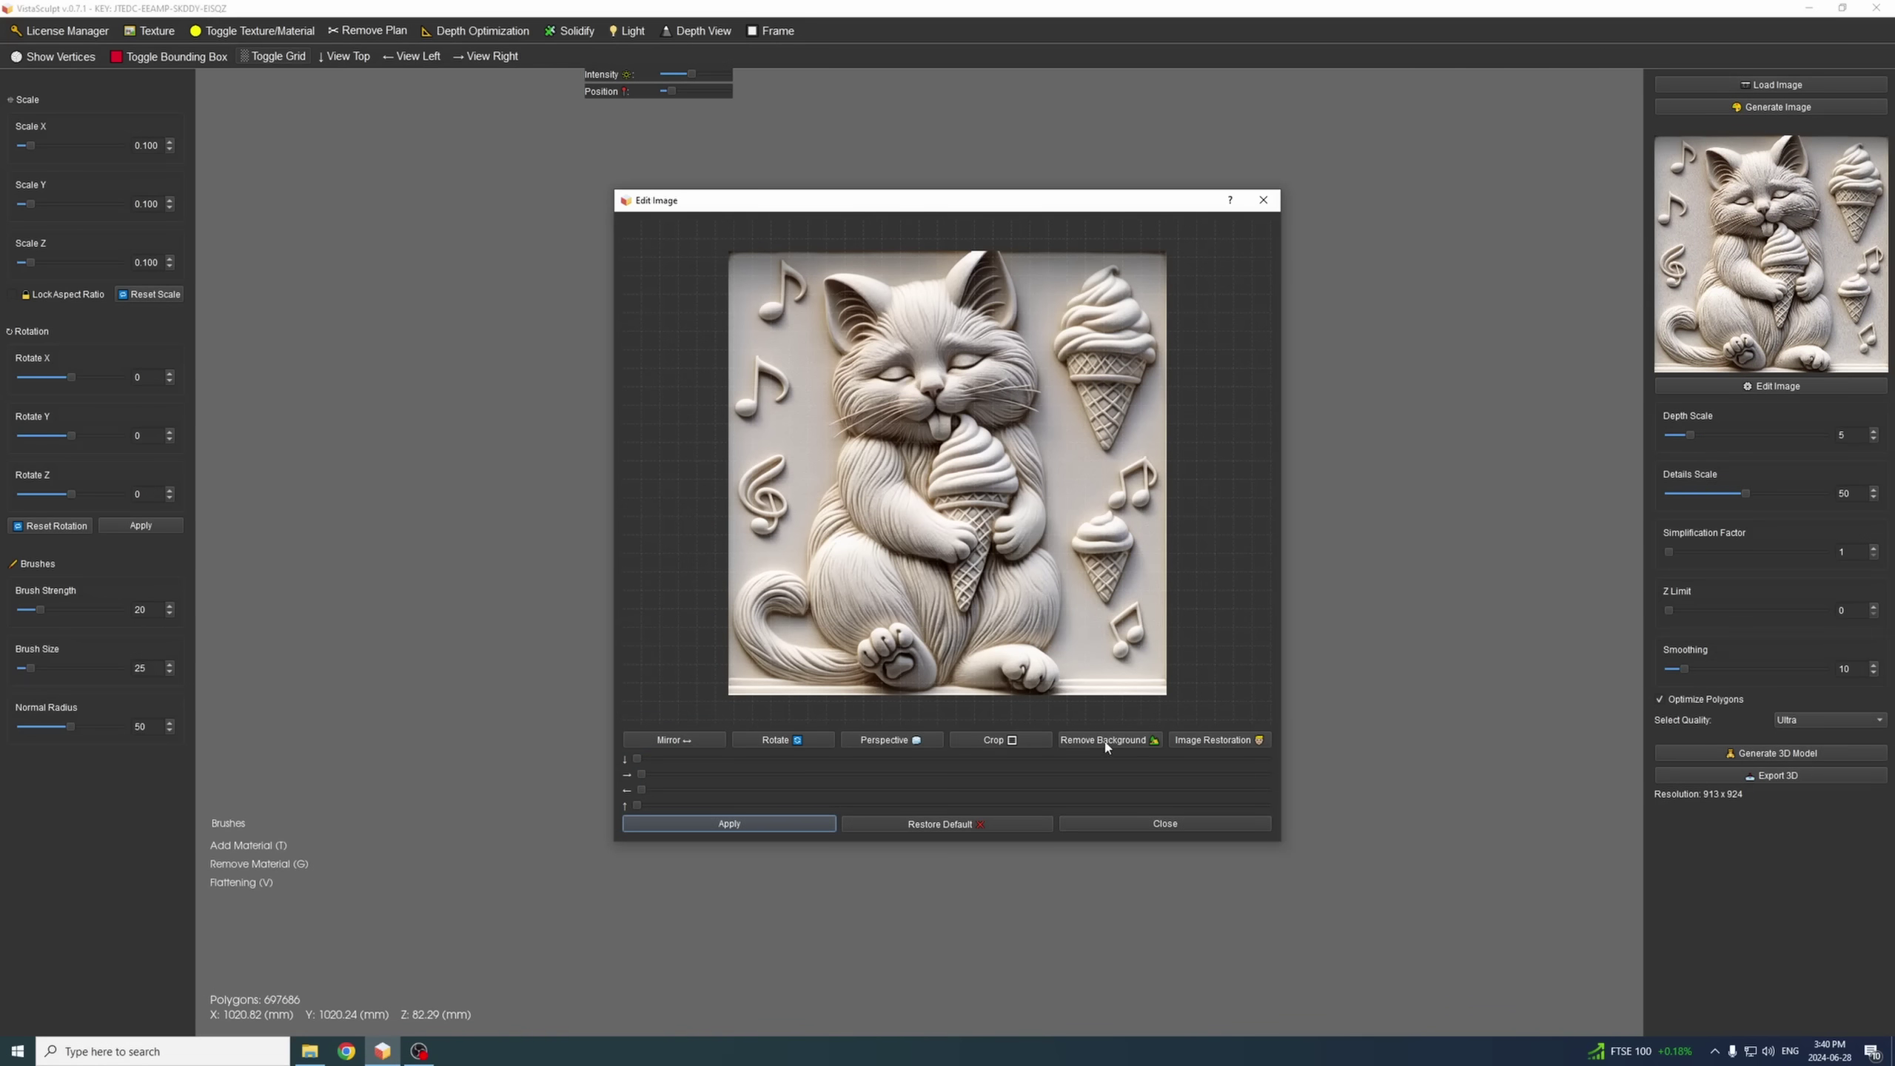
click(675, 740)
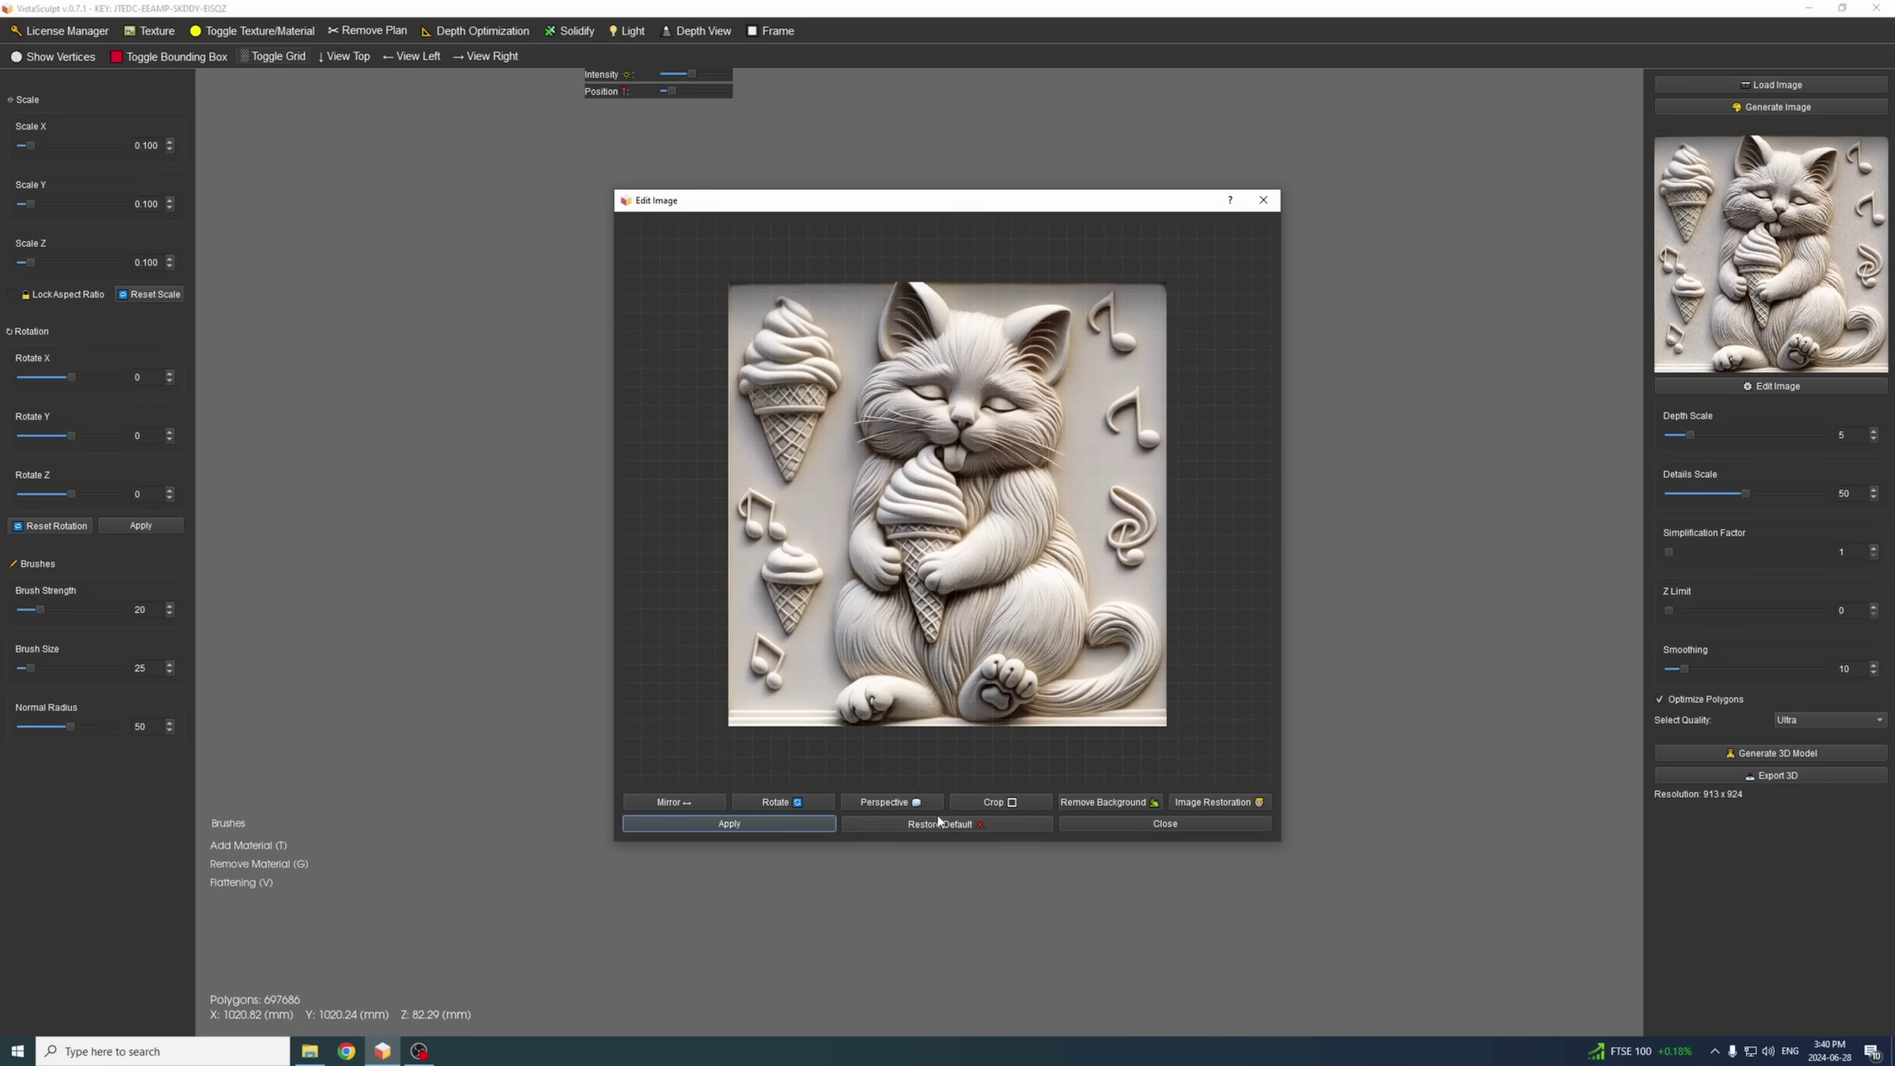
click(1166, 824)
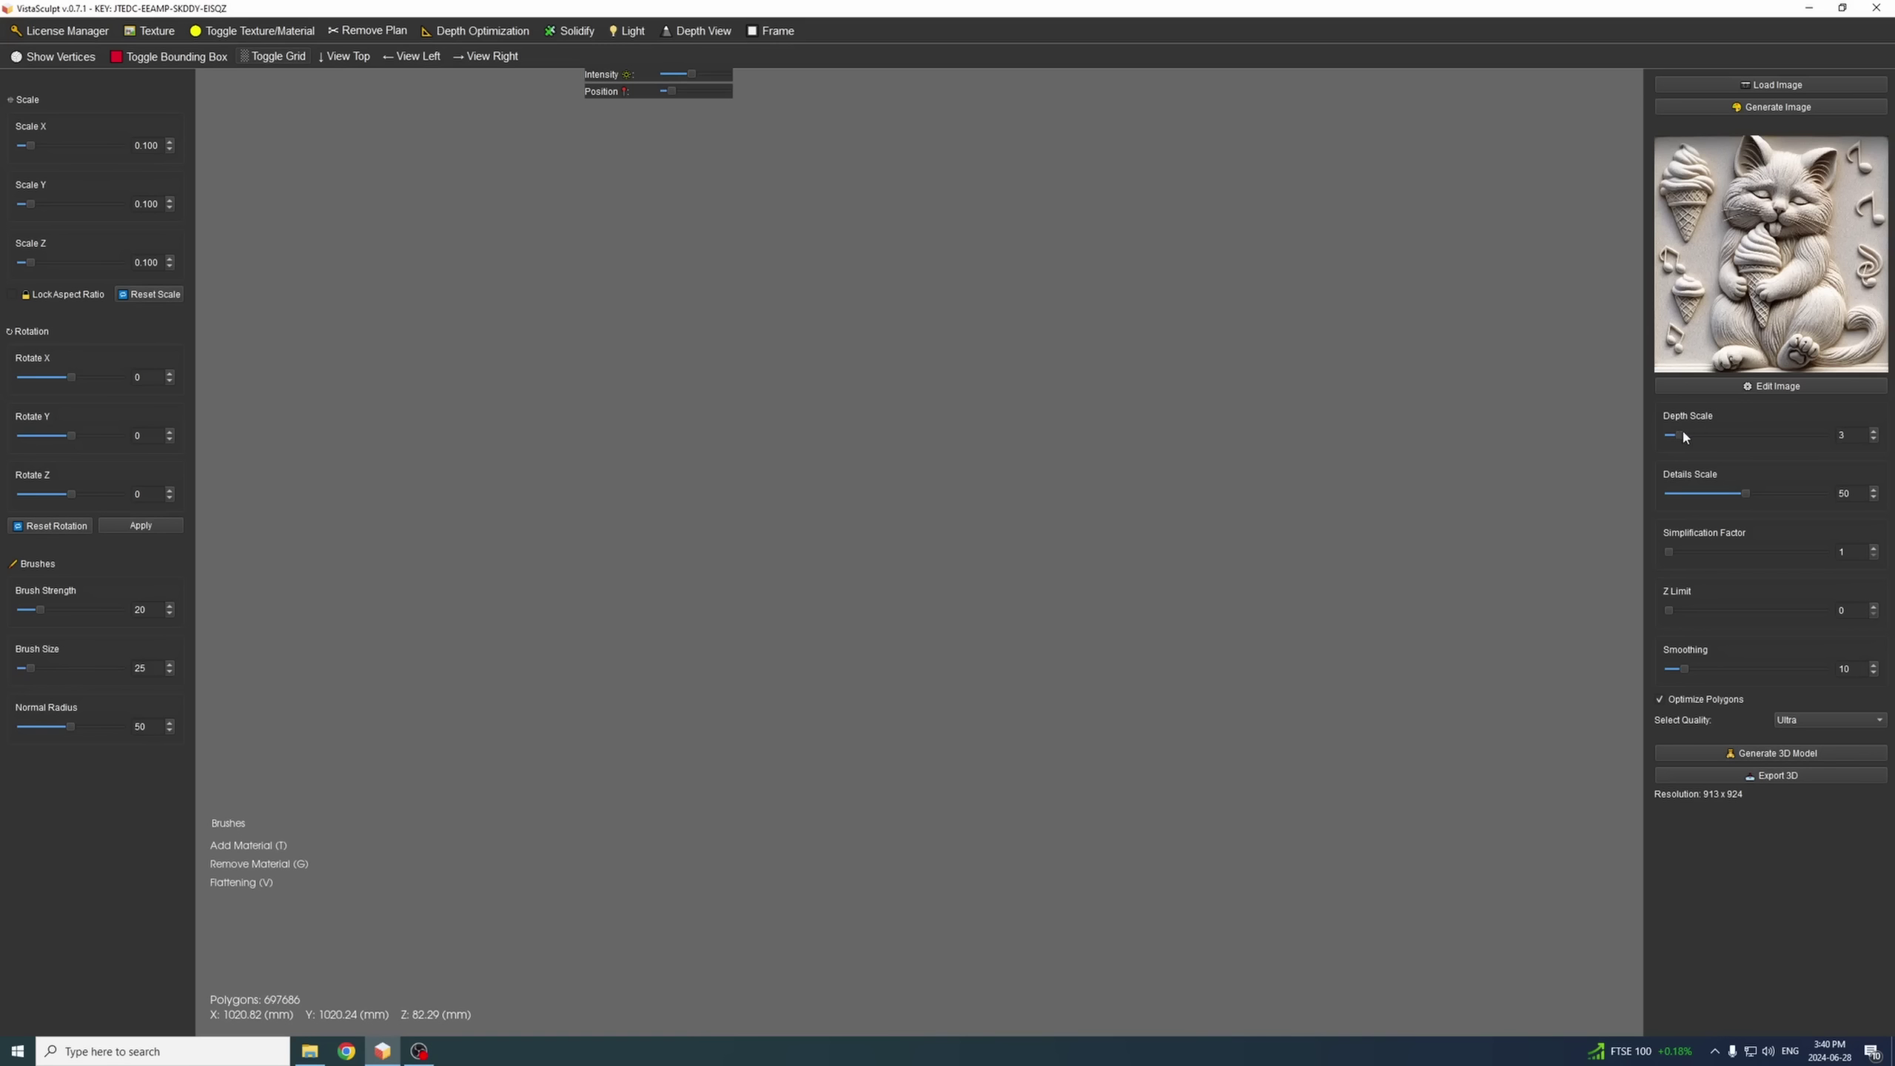
- Set Details Scale to 100 and Smoothing to 5
double_click(1839, 436)
drag(1746, 494, 1830, 497)
drag(1799, 494, 1798, 495)
click(1843, 669)
drag(1676, 669, 1724, 669)
double_click(1843, 670)
- Keep Ultra quality and generate the 3D model
click(1794, 721)
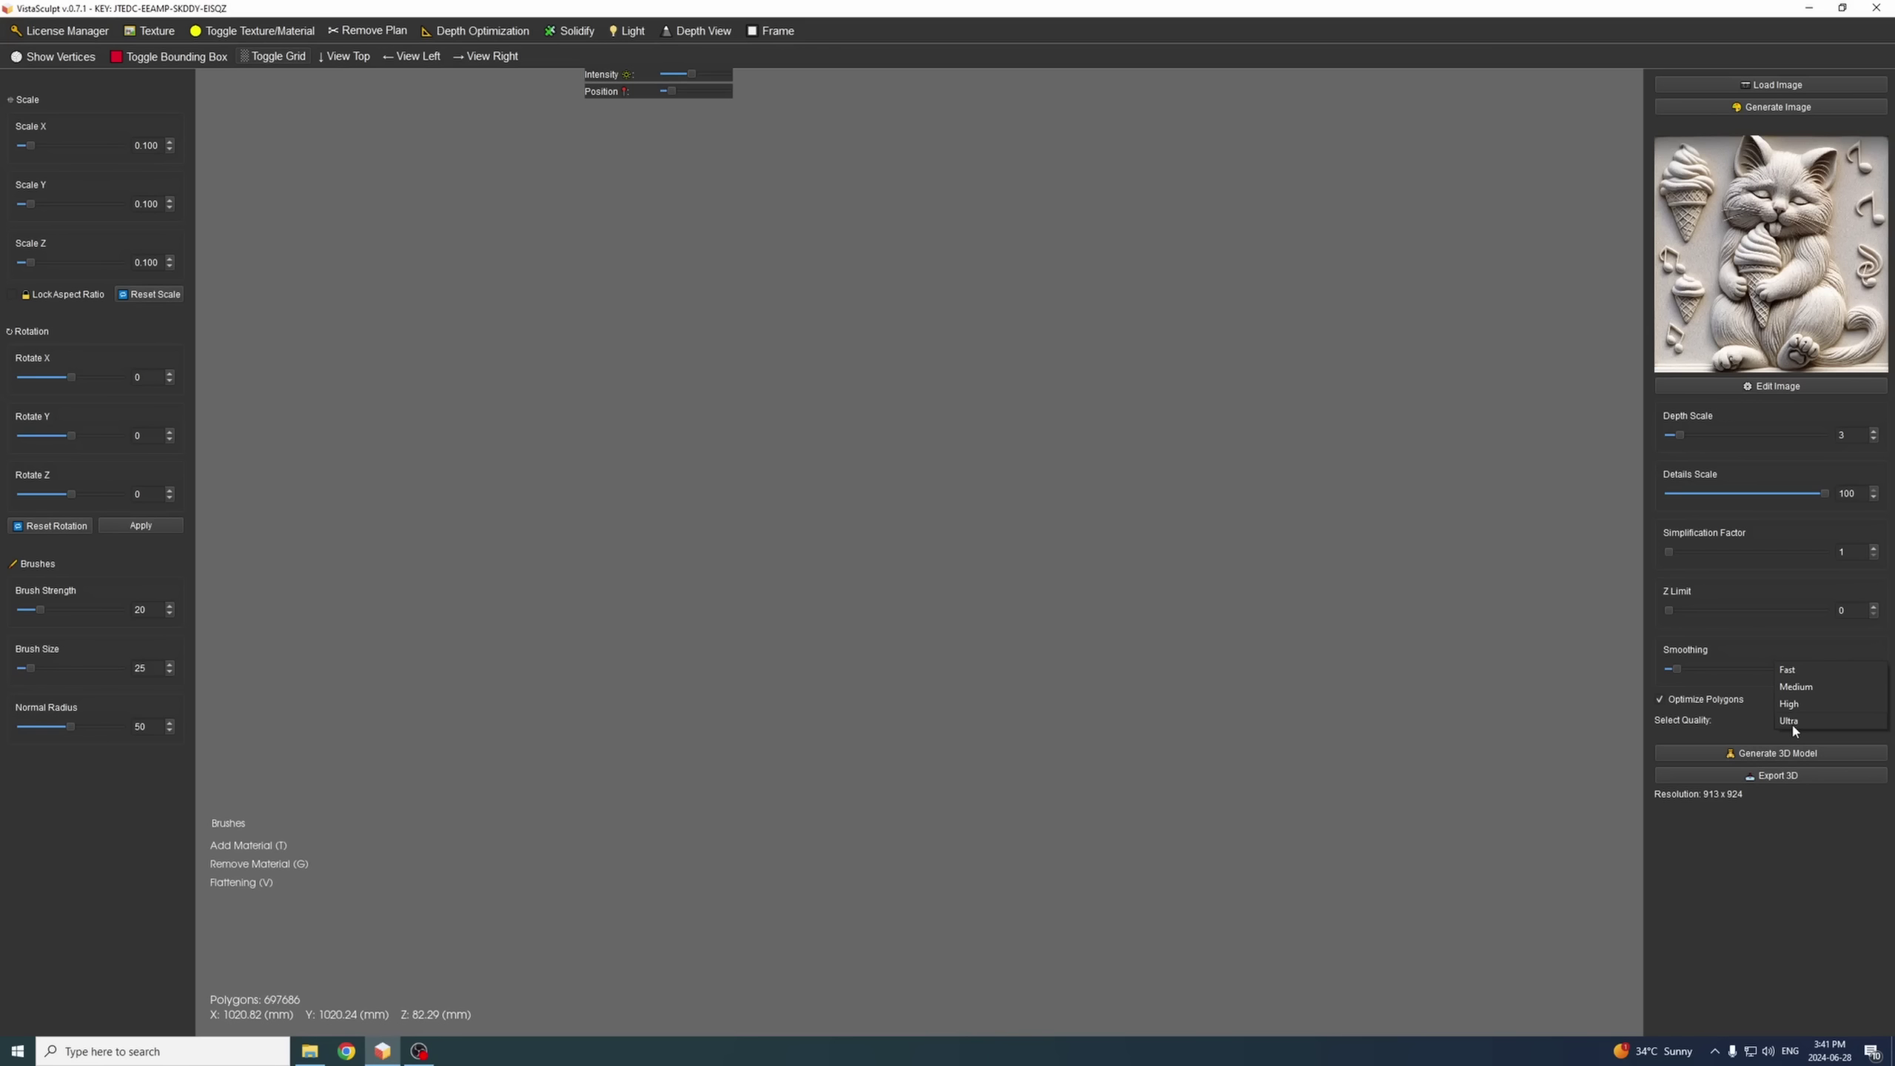
click(1795, 728)
click(1758, 754)
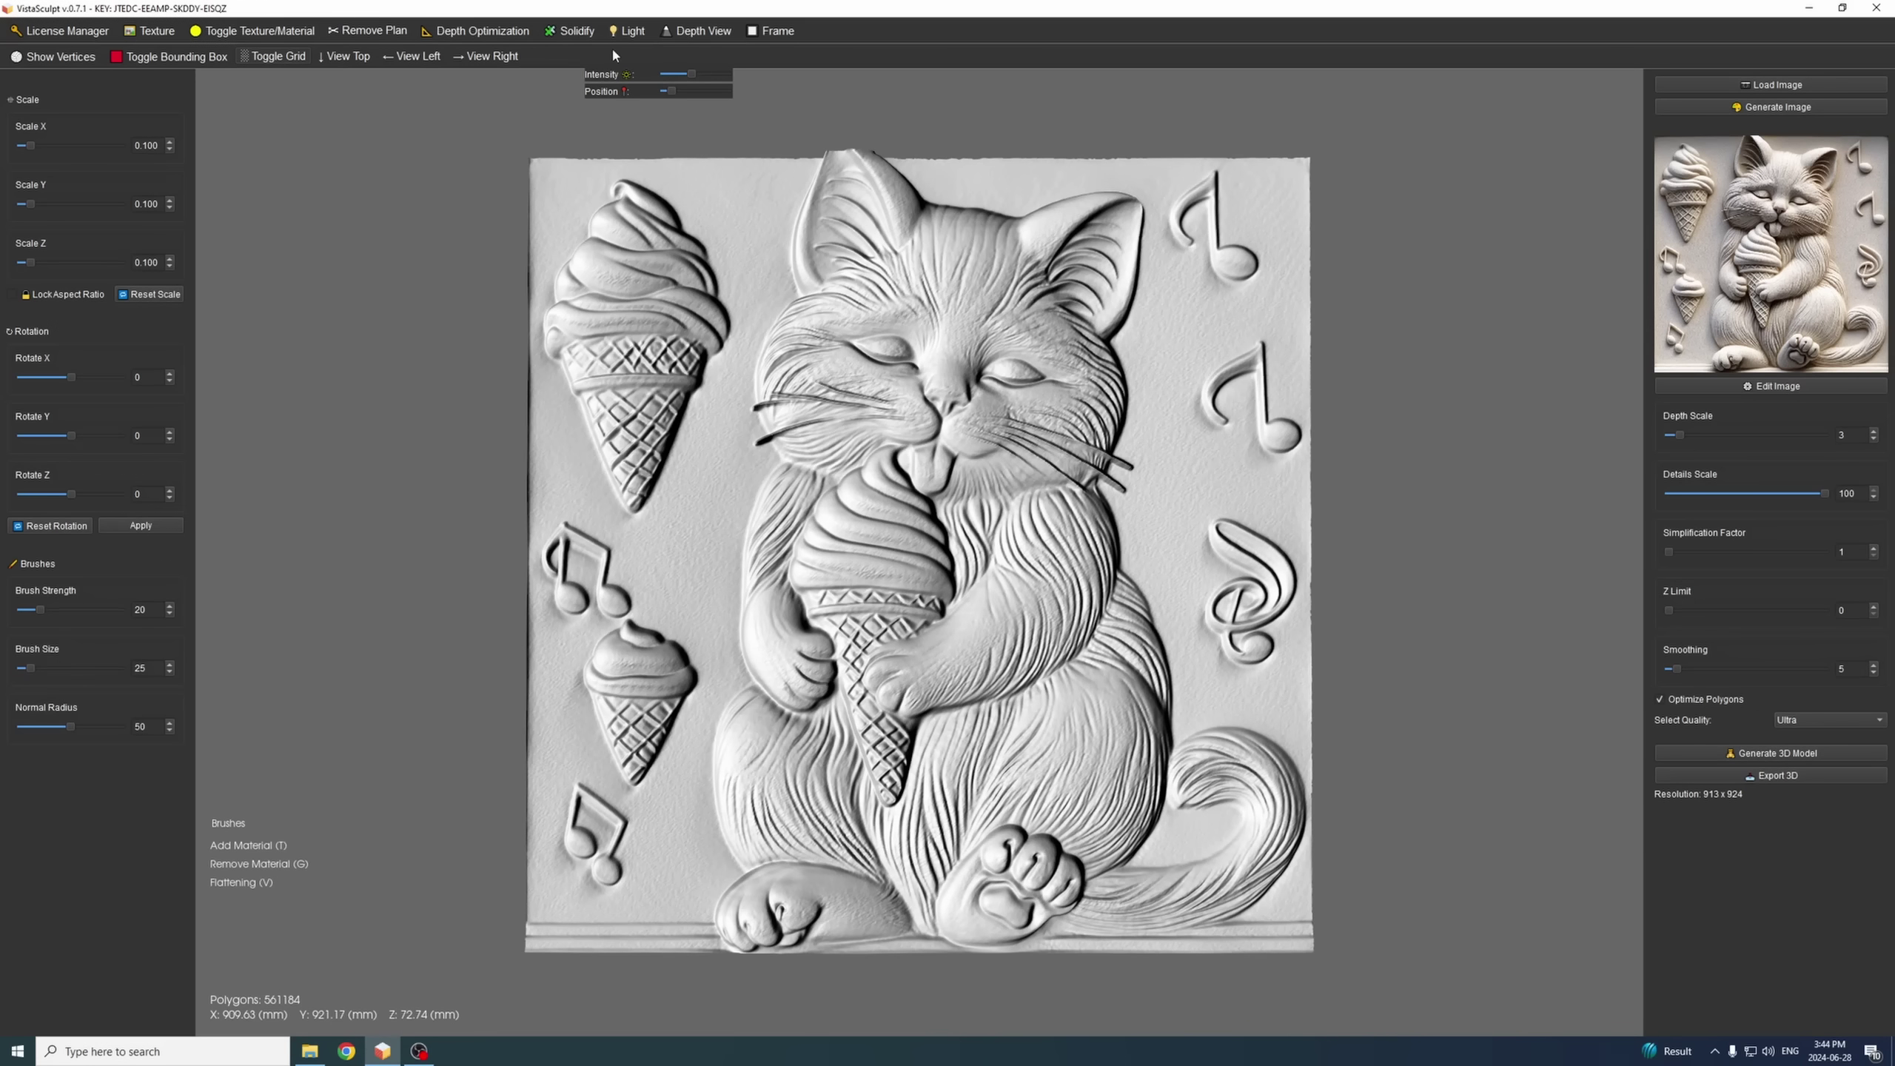
- Brighten the light on the cat relief and zoom around its face to check the whiskers
drag(672, 91, 710, 112)
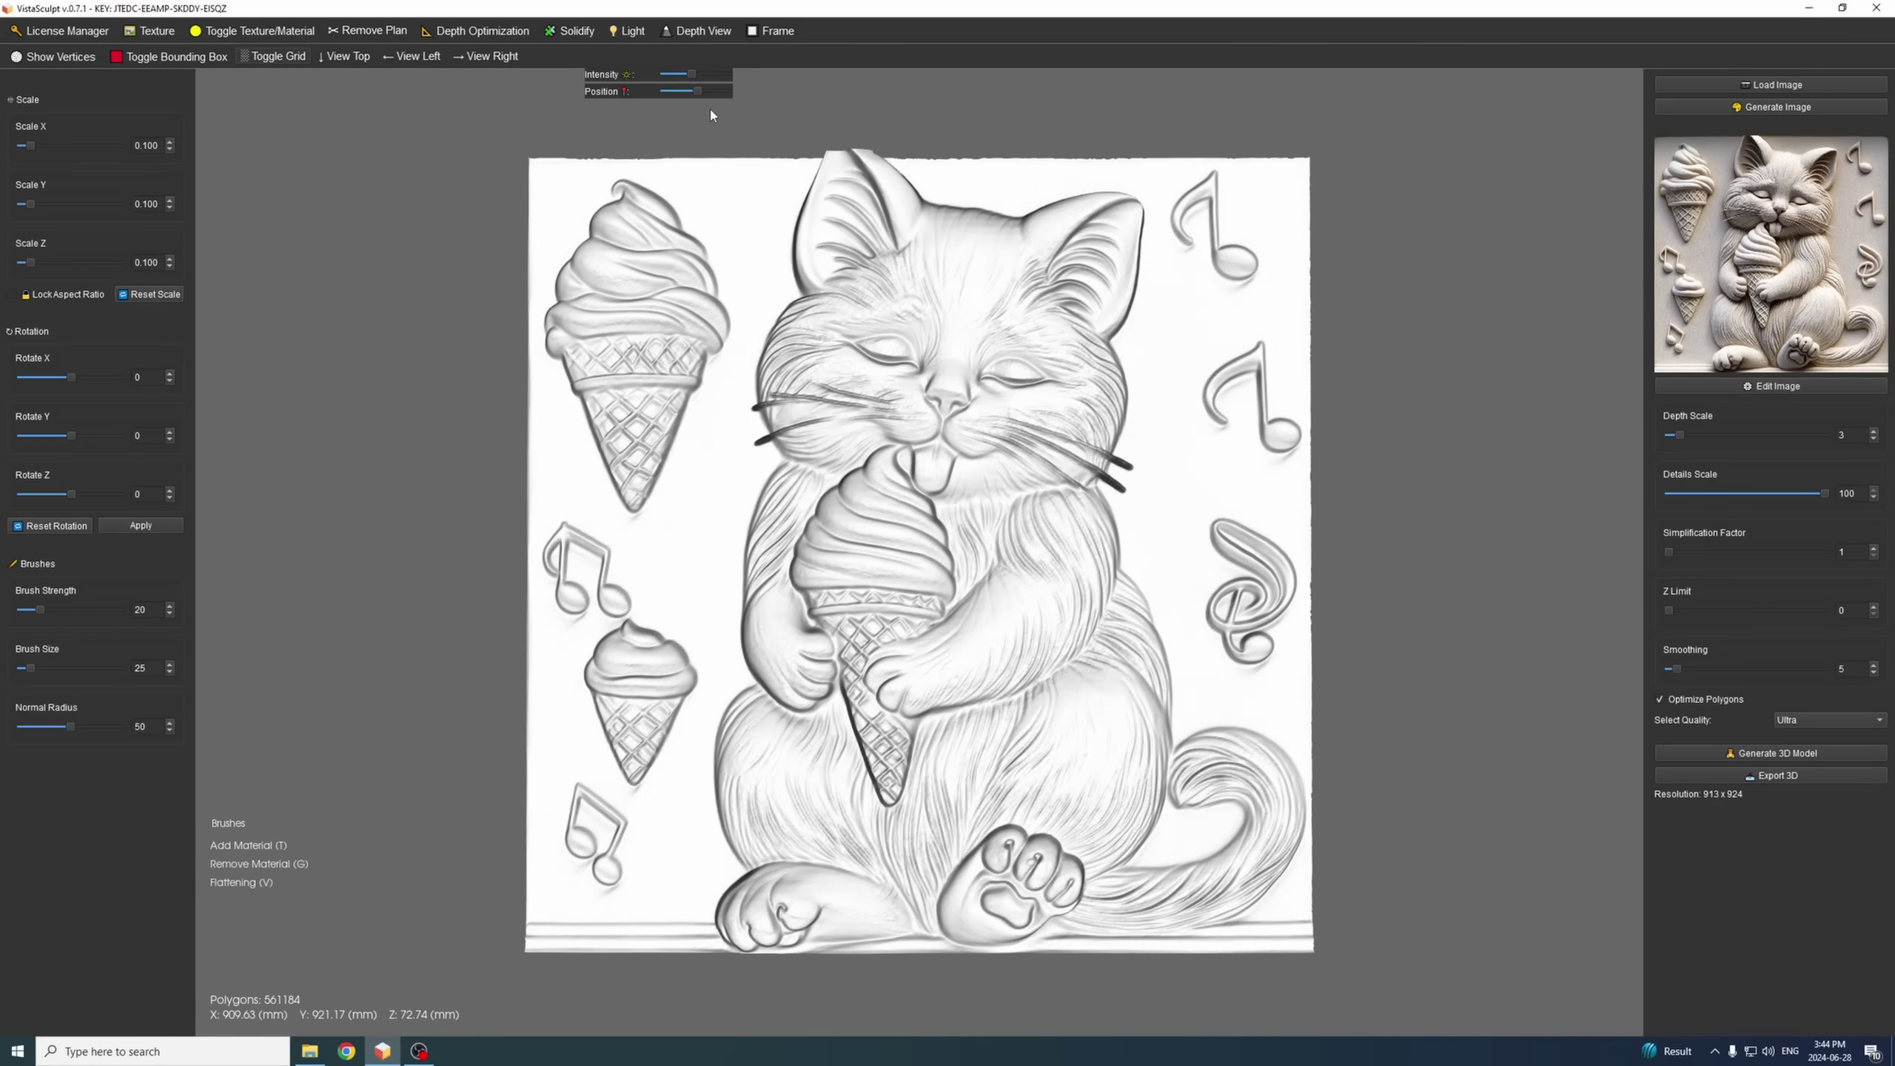
scroll(895, 175, up, 4)
middle_drag(1028, 202, 814, 367)
drag(814, 368, 858, 232)
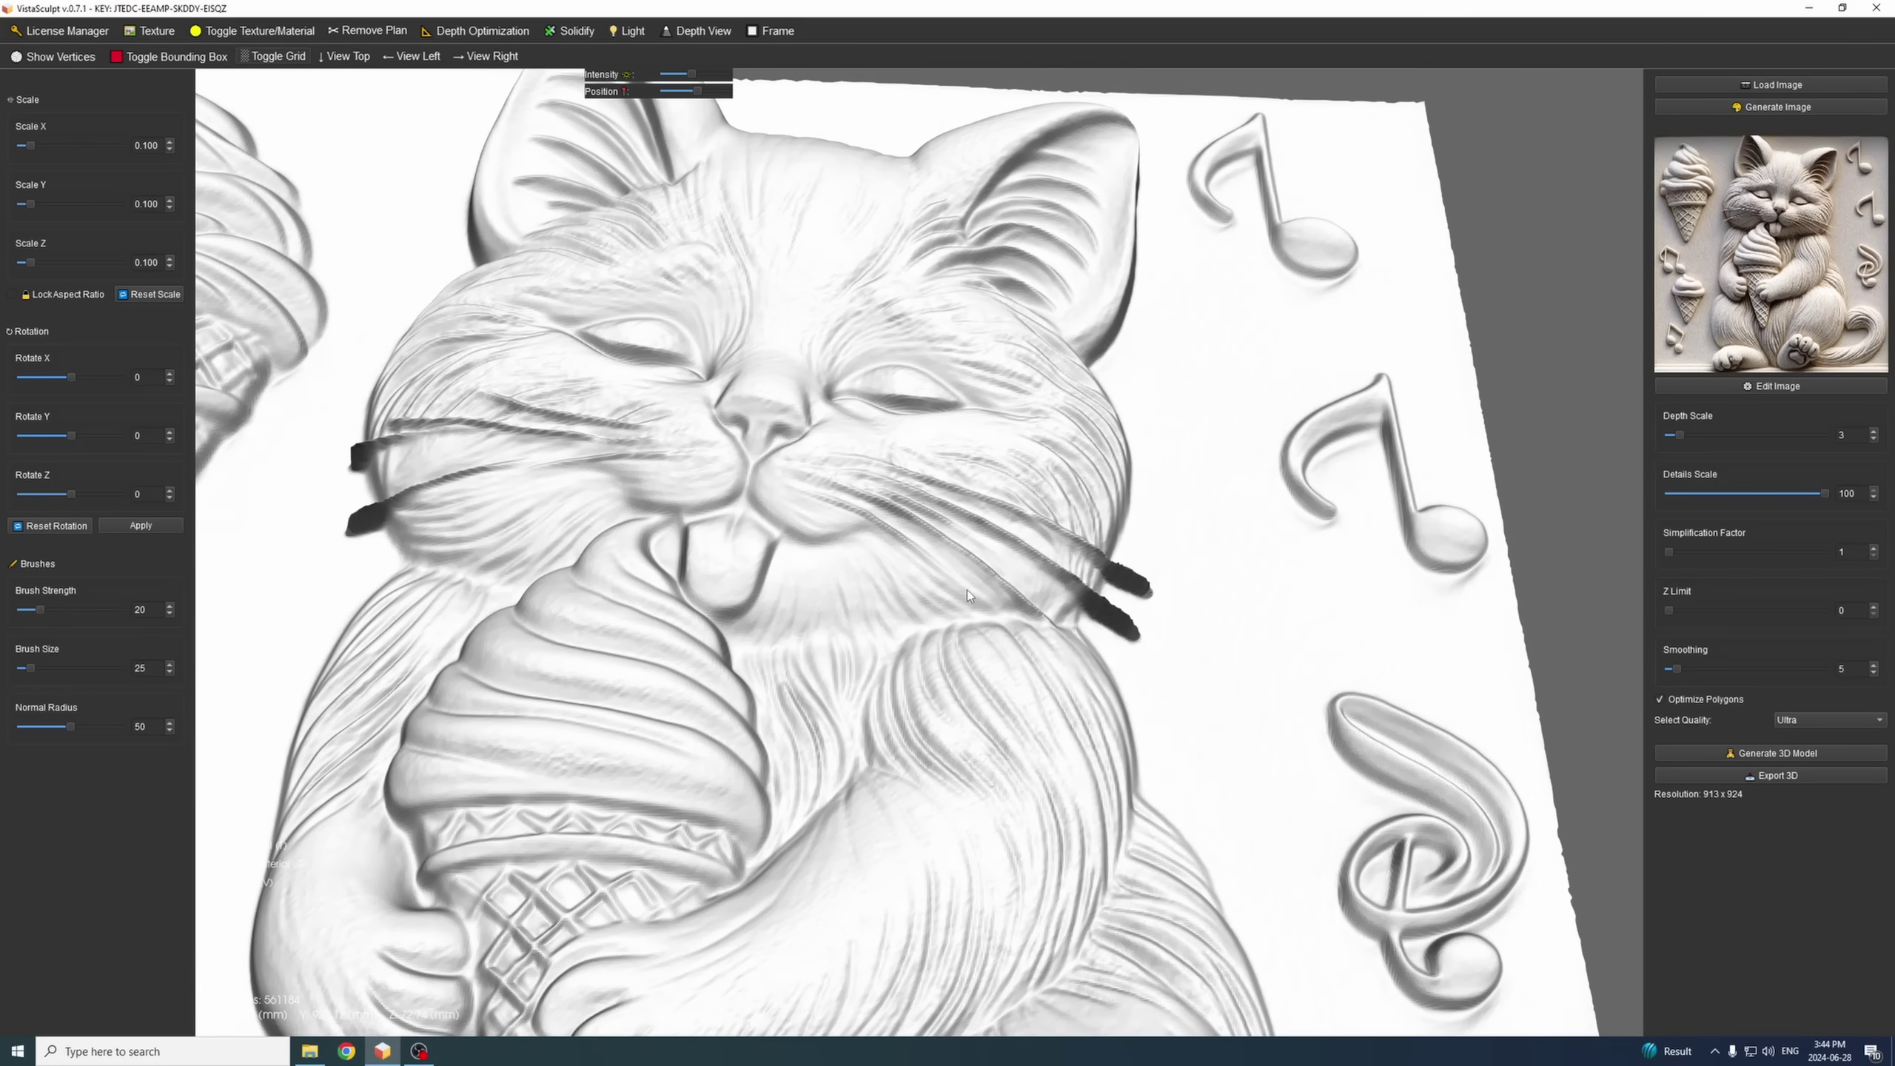
mouse_move(966, 582)
mouse_down()
mouse_move(965, 609)
mouse_move(985, 565)
mouse_move(962, 568)
mouse_up()
scroll(1269, 637, up, 3)
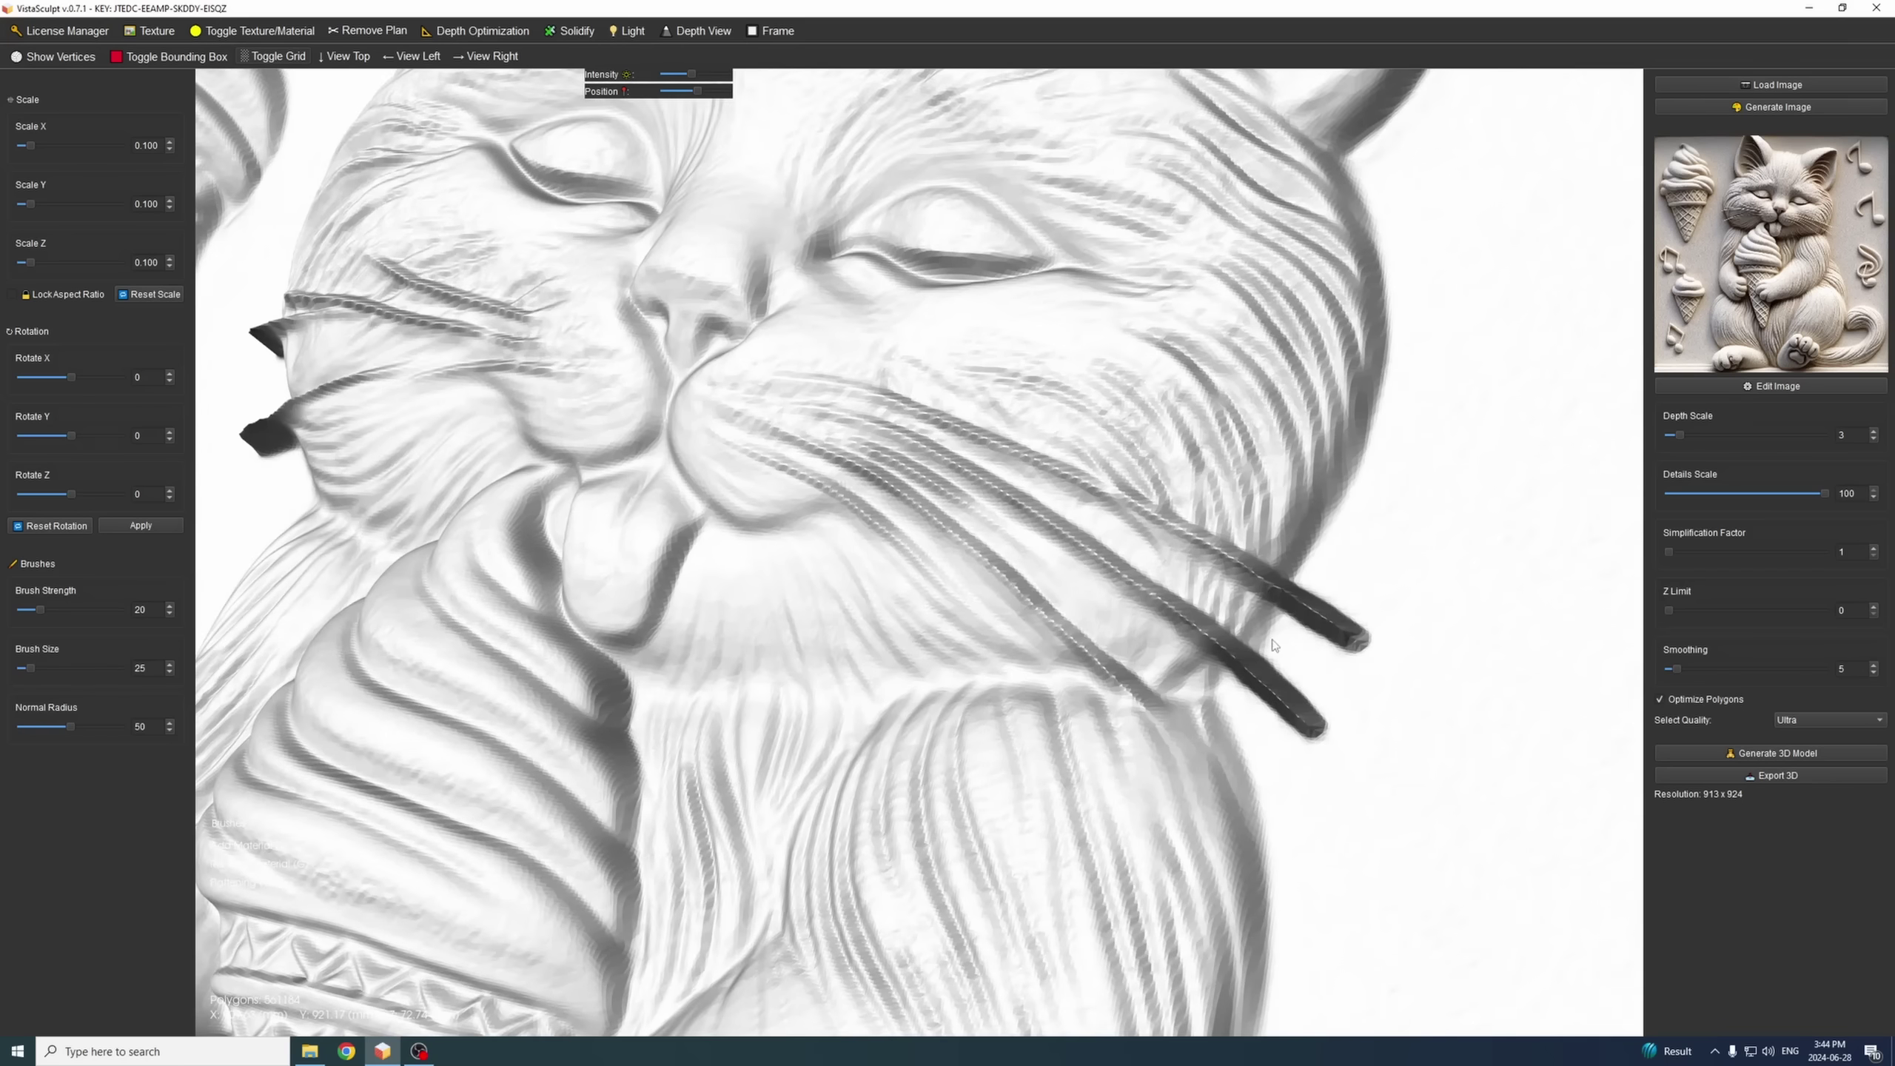
scroll(1327, 597, down, 4)
drag(1327, 633, 931, 512)
scroll(1024, 563, up, 2)
scroll(1054, 635, down, 2)
- Snap to the top view, shift the light direction and orbit to an angled view
click(344, 56)
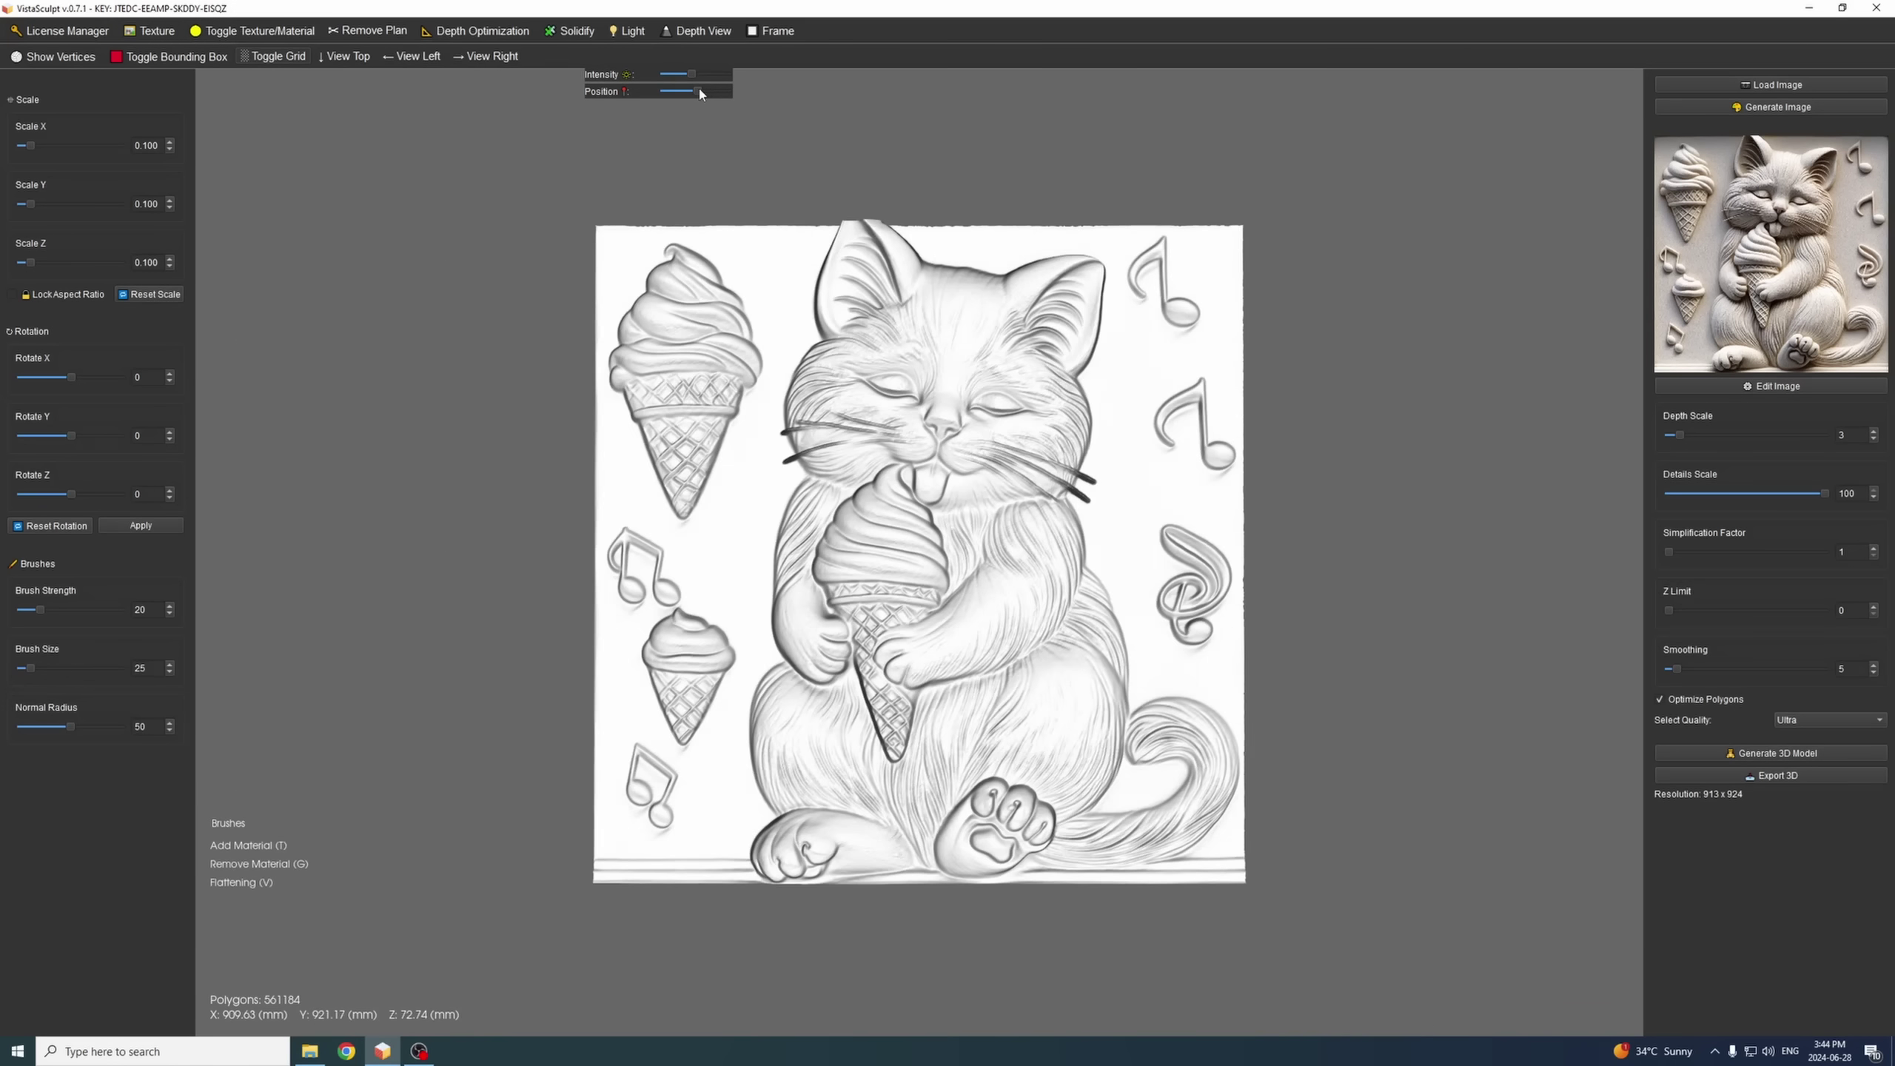
click(703, 92)
mouse_move(705, 93)
mouse_down()
mouse_move(723, 93)
mouse_move(673, 97)
mouse_move(703, 97)
mouse_up()
mouse_move(1004, 278)
mouse_down()
mouse_move(1226, 287)
mouse_move(945, 276)
mouse_move(1016, 267)
mouse_up()
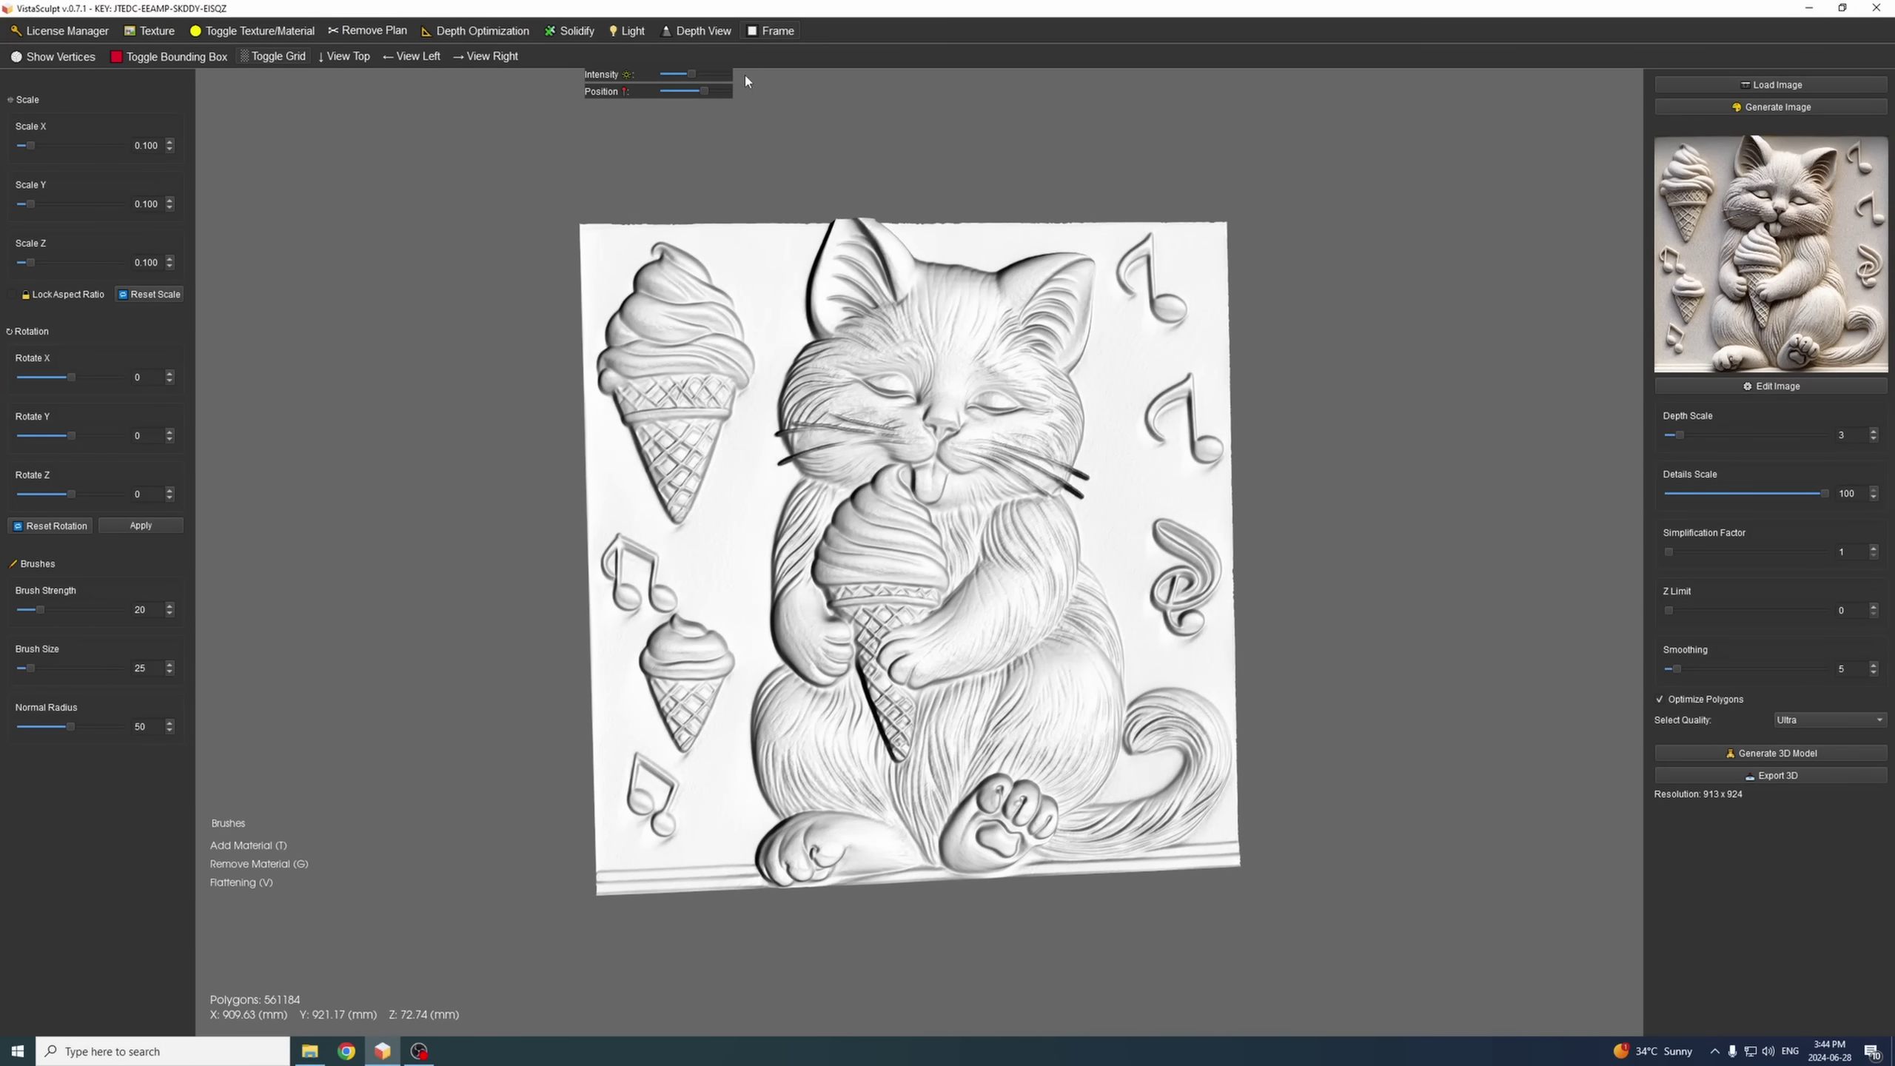
- Open the Frame settings, move them aside, and orbit to a low-angle view of the relief
click(772, 30)
drag(317, 96, 416, 142)
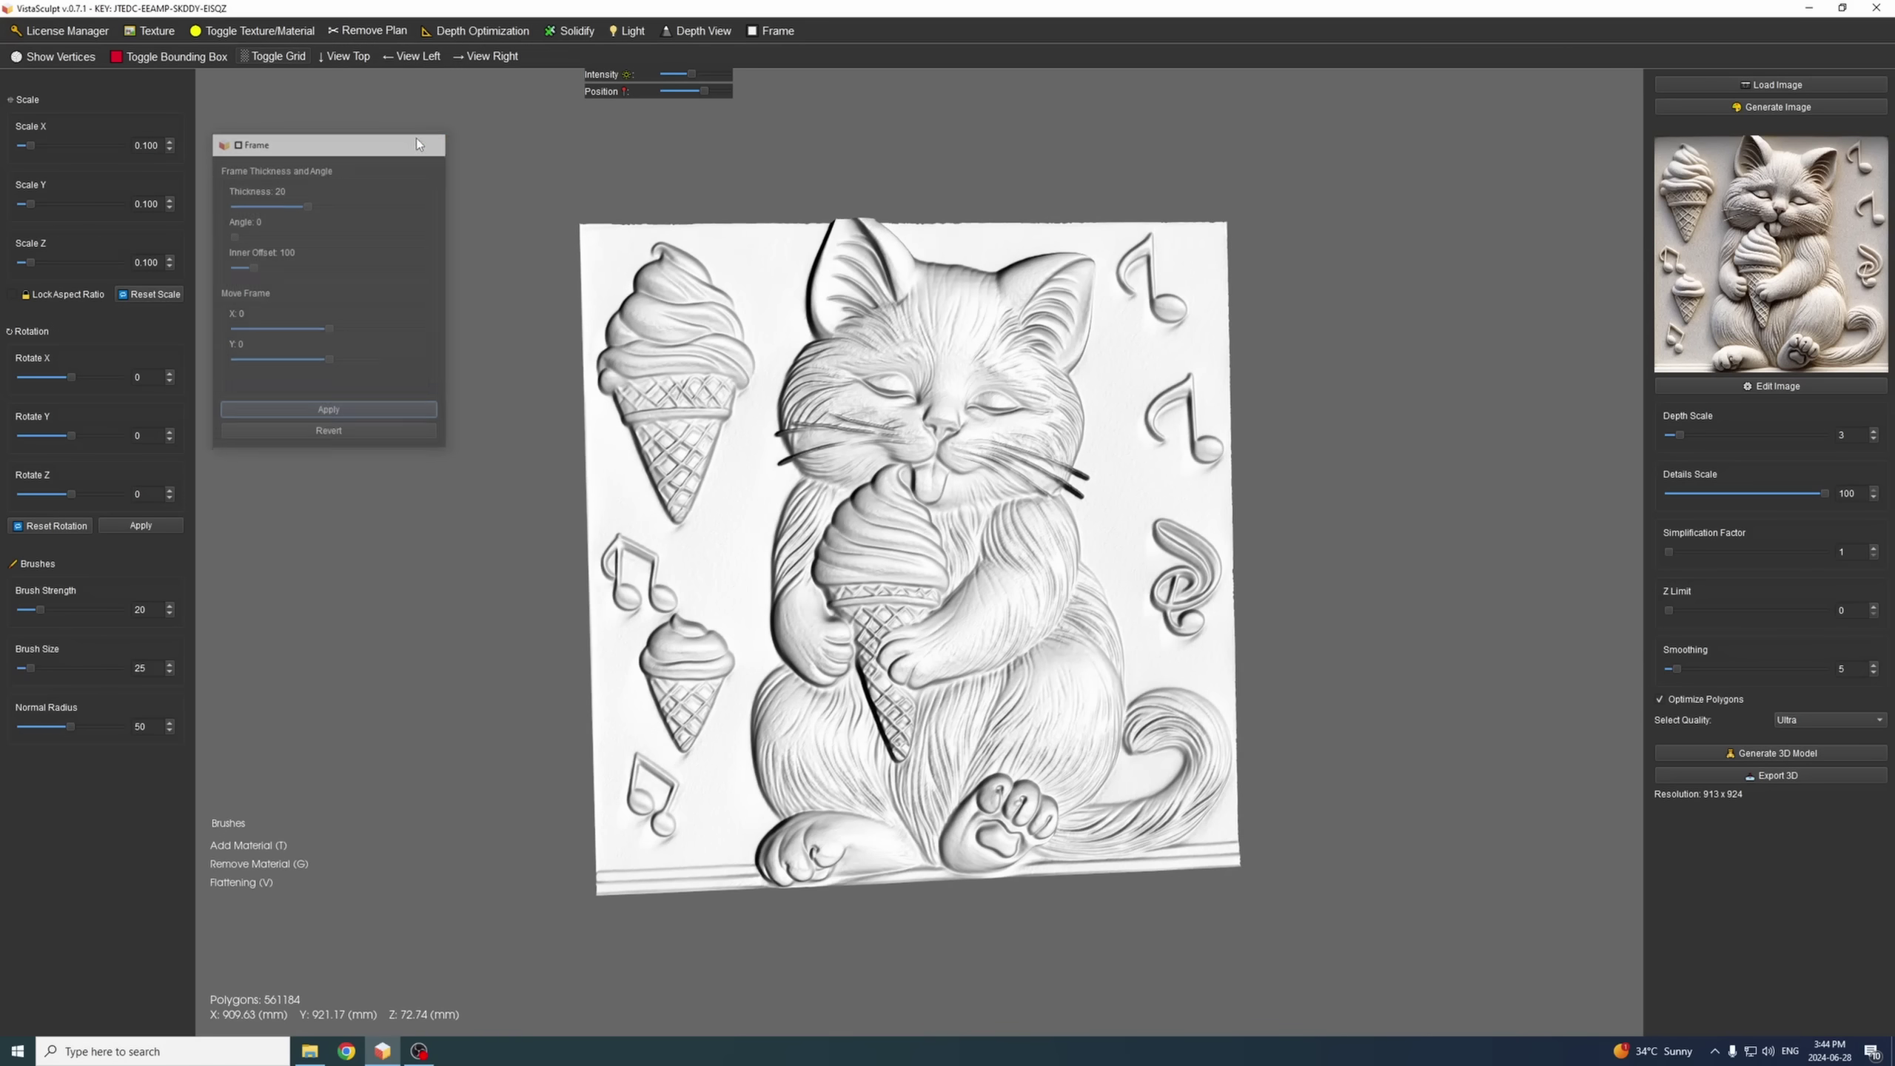
drag(730, 268, 516, 470)
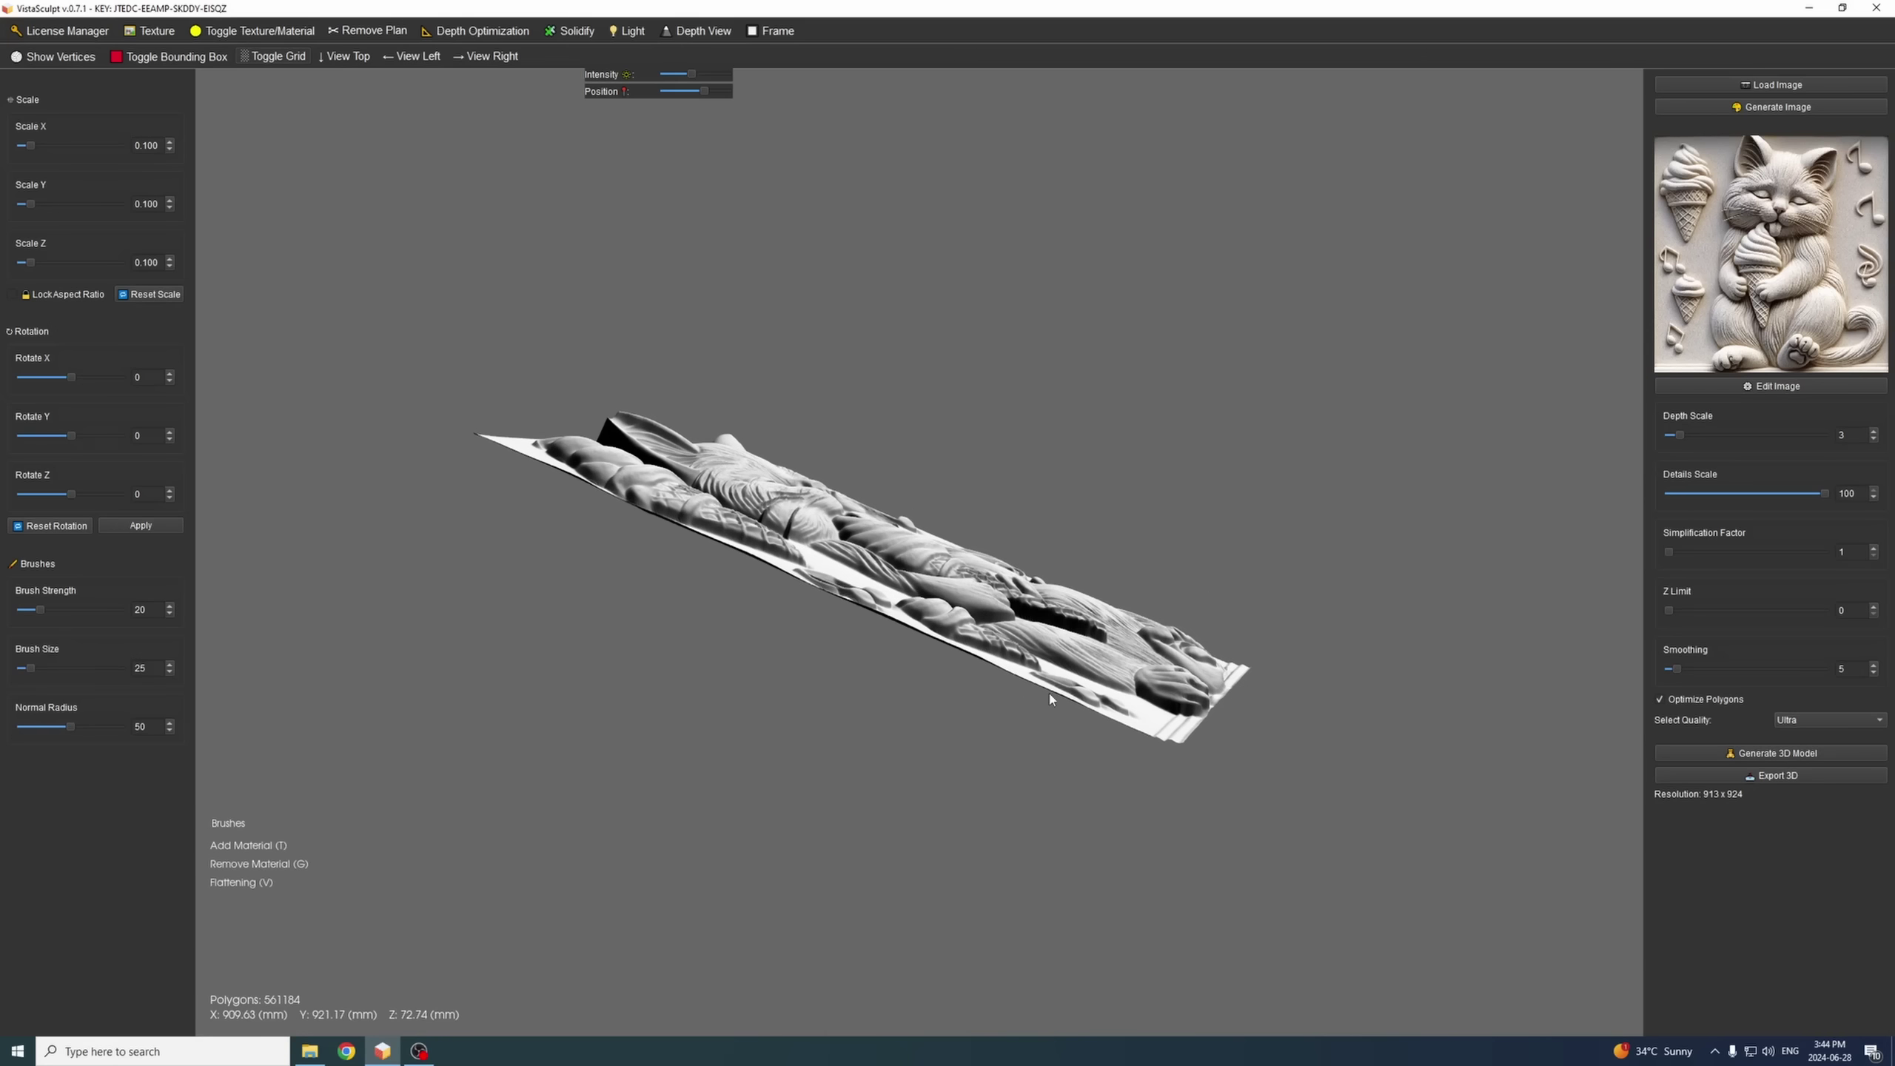
mouse_move(1050, 699)
mouse_down()
mouse_move(1024, 698)
mouse_move(1059, 676)
mouse_up()
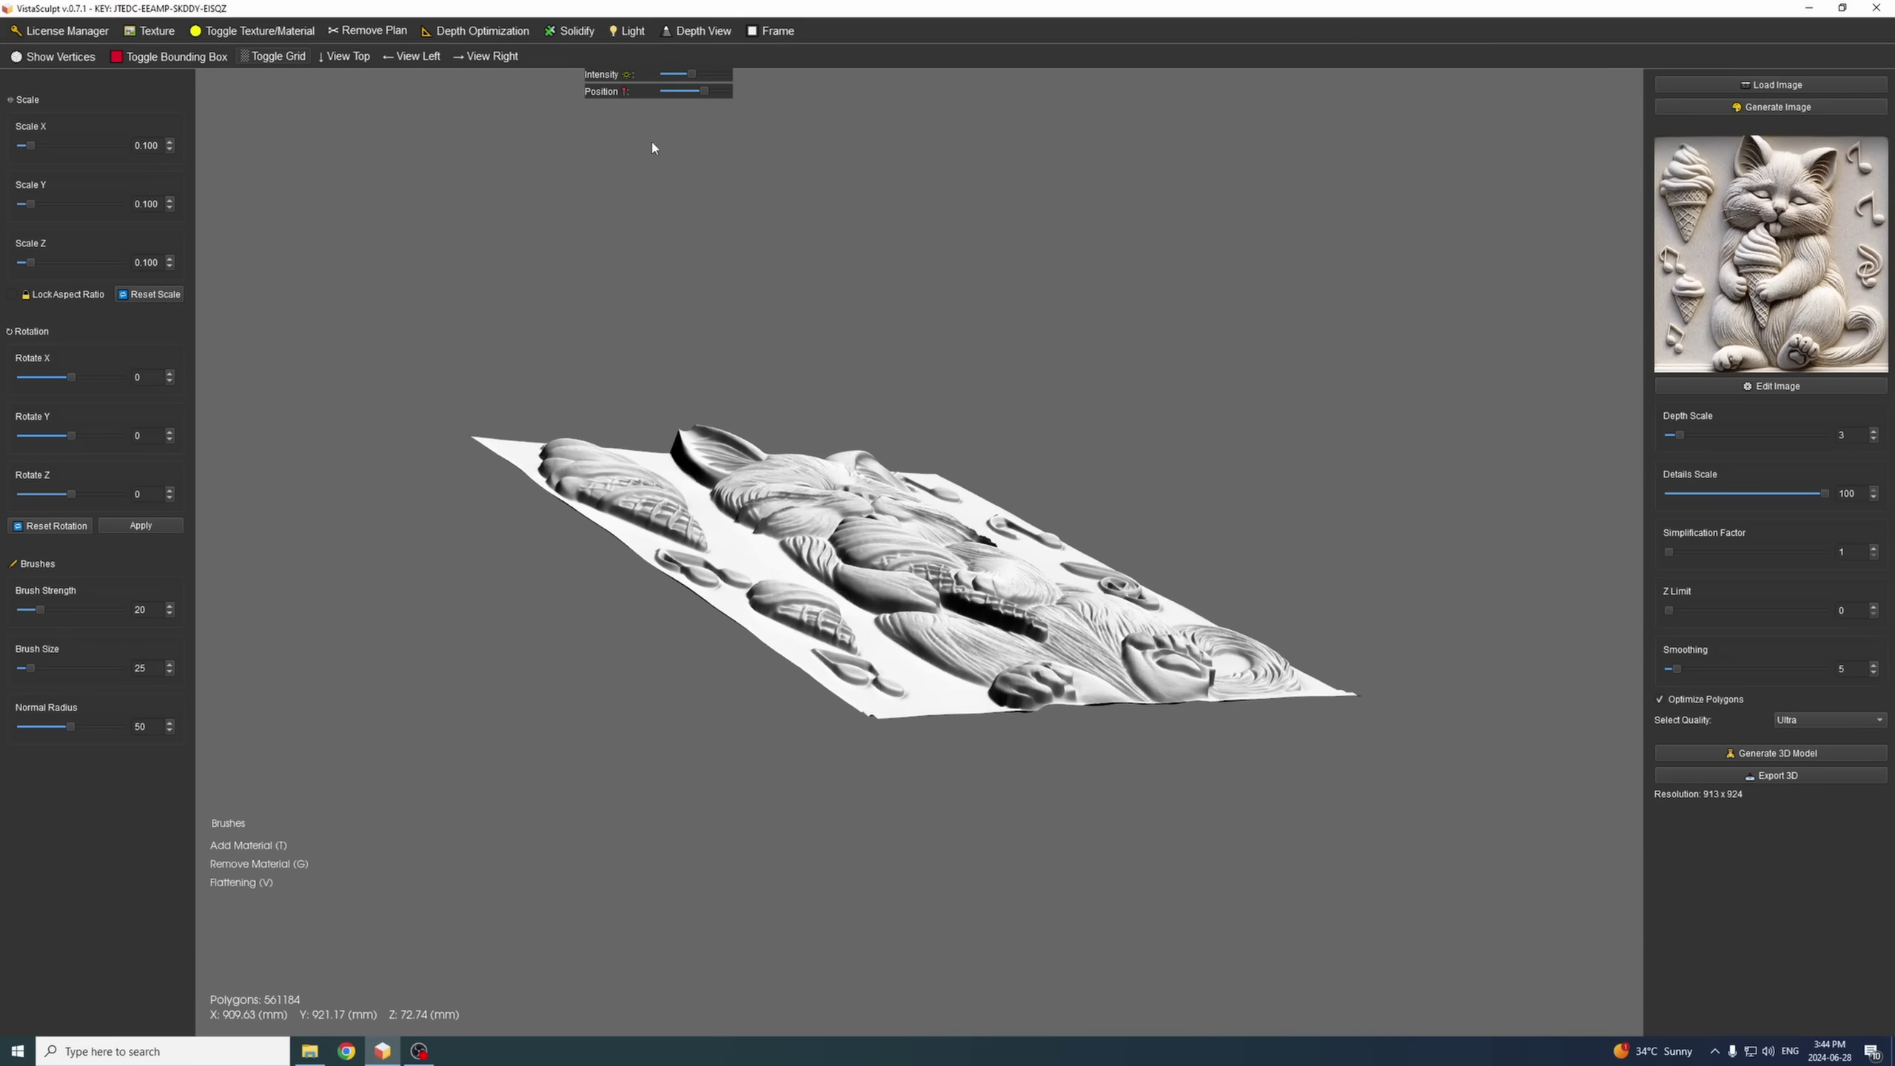
- Solidify the relief into a closed 563408-polygon slab and check its sides and underside
click(575, 30)
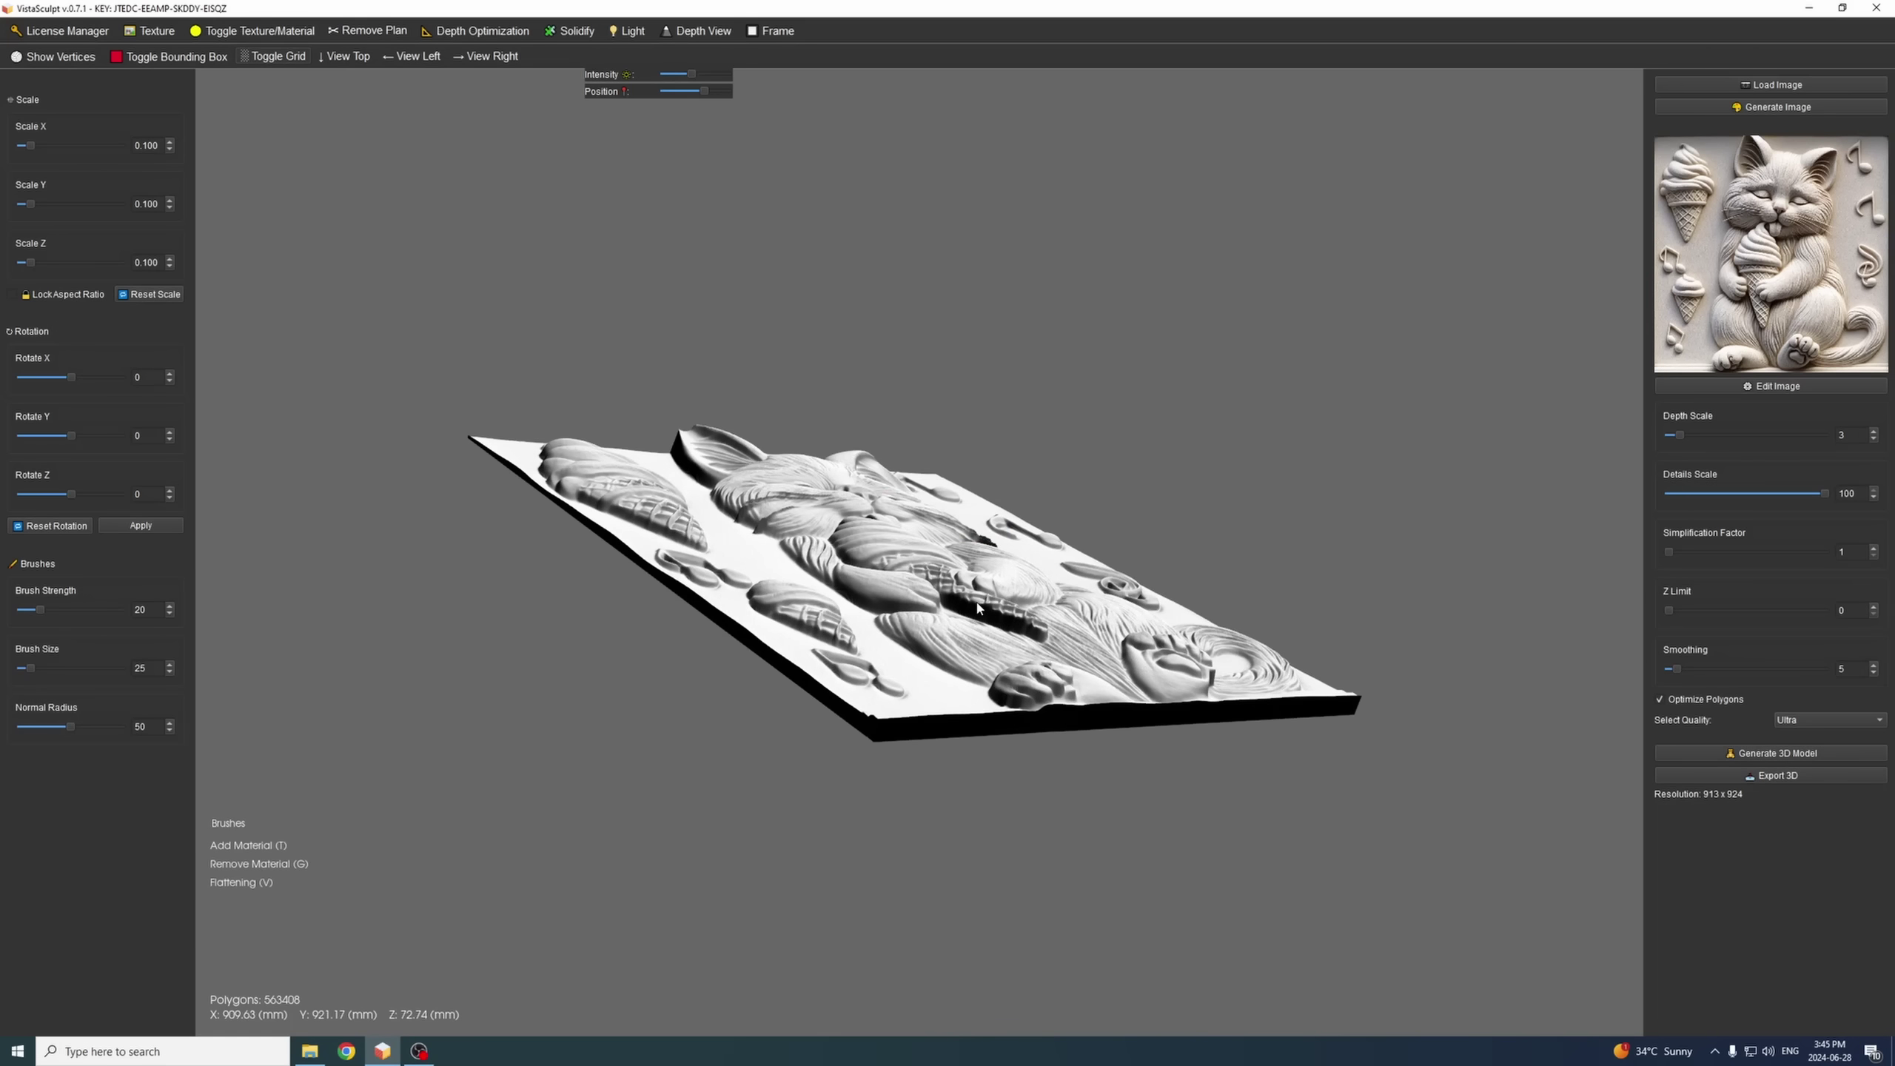
drag(979, 609, 1315, 465)
- Switch to the left view and show the bounding box (909.63 x 921.17 x 72.74 mm)
click(412, 57)
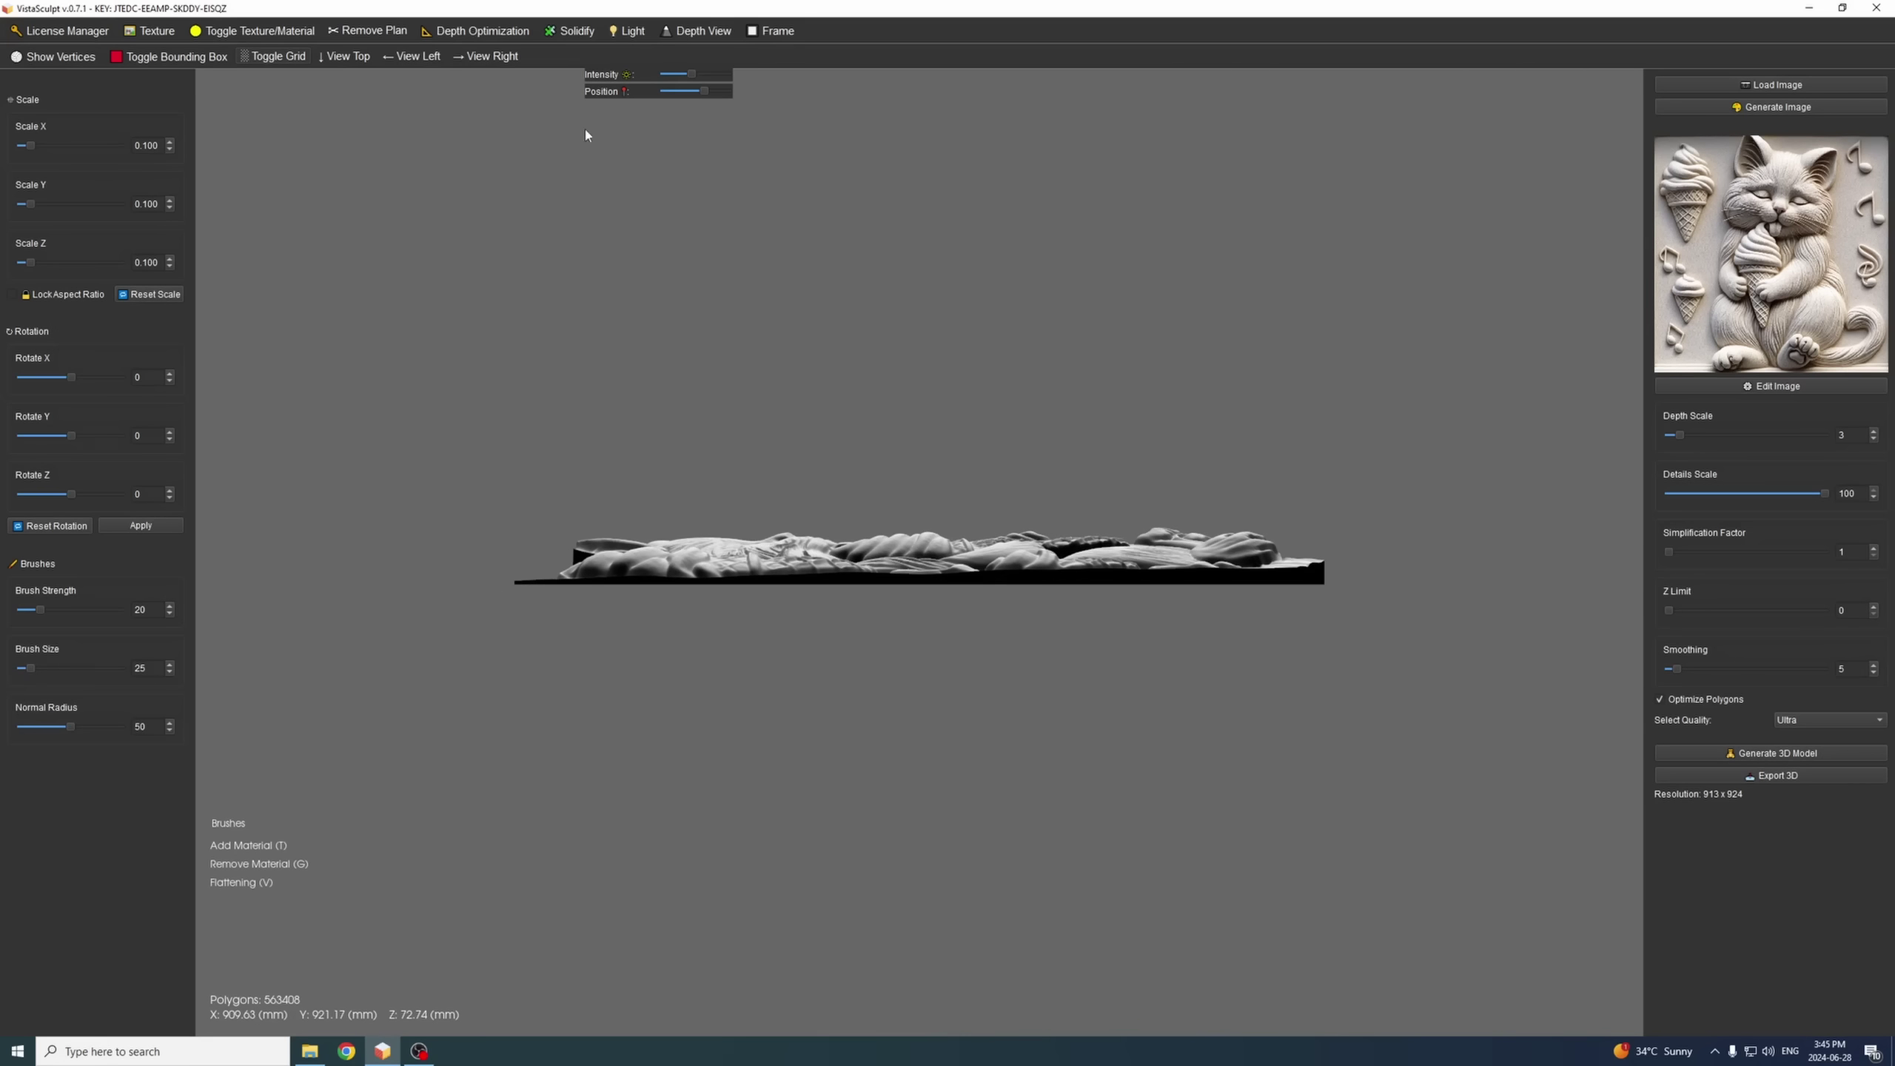
click(149, 57)
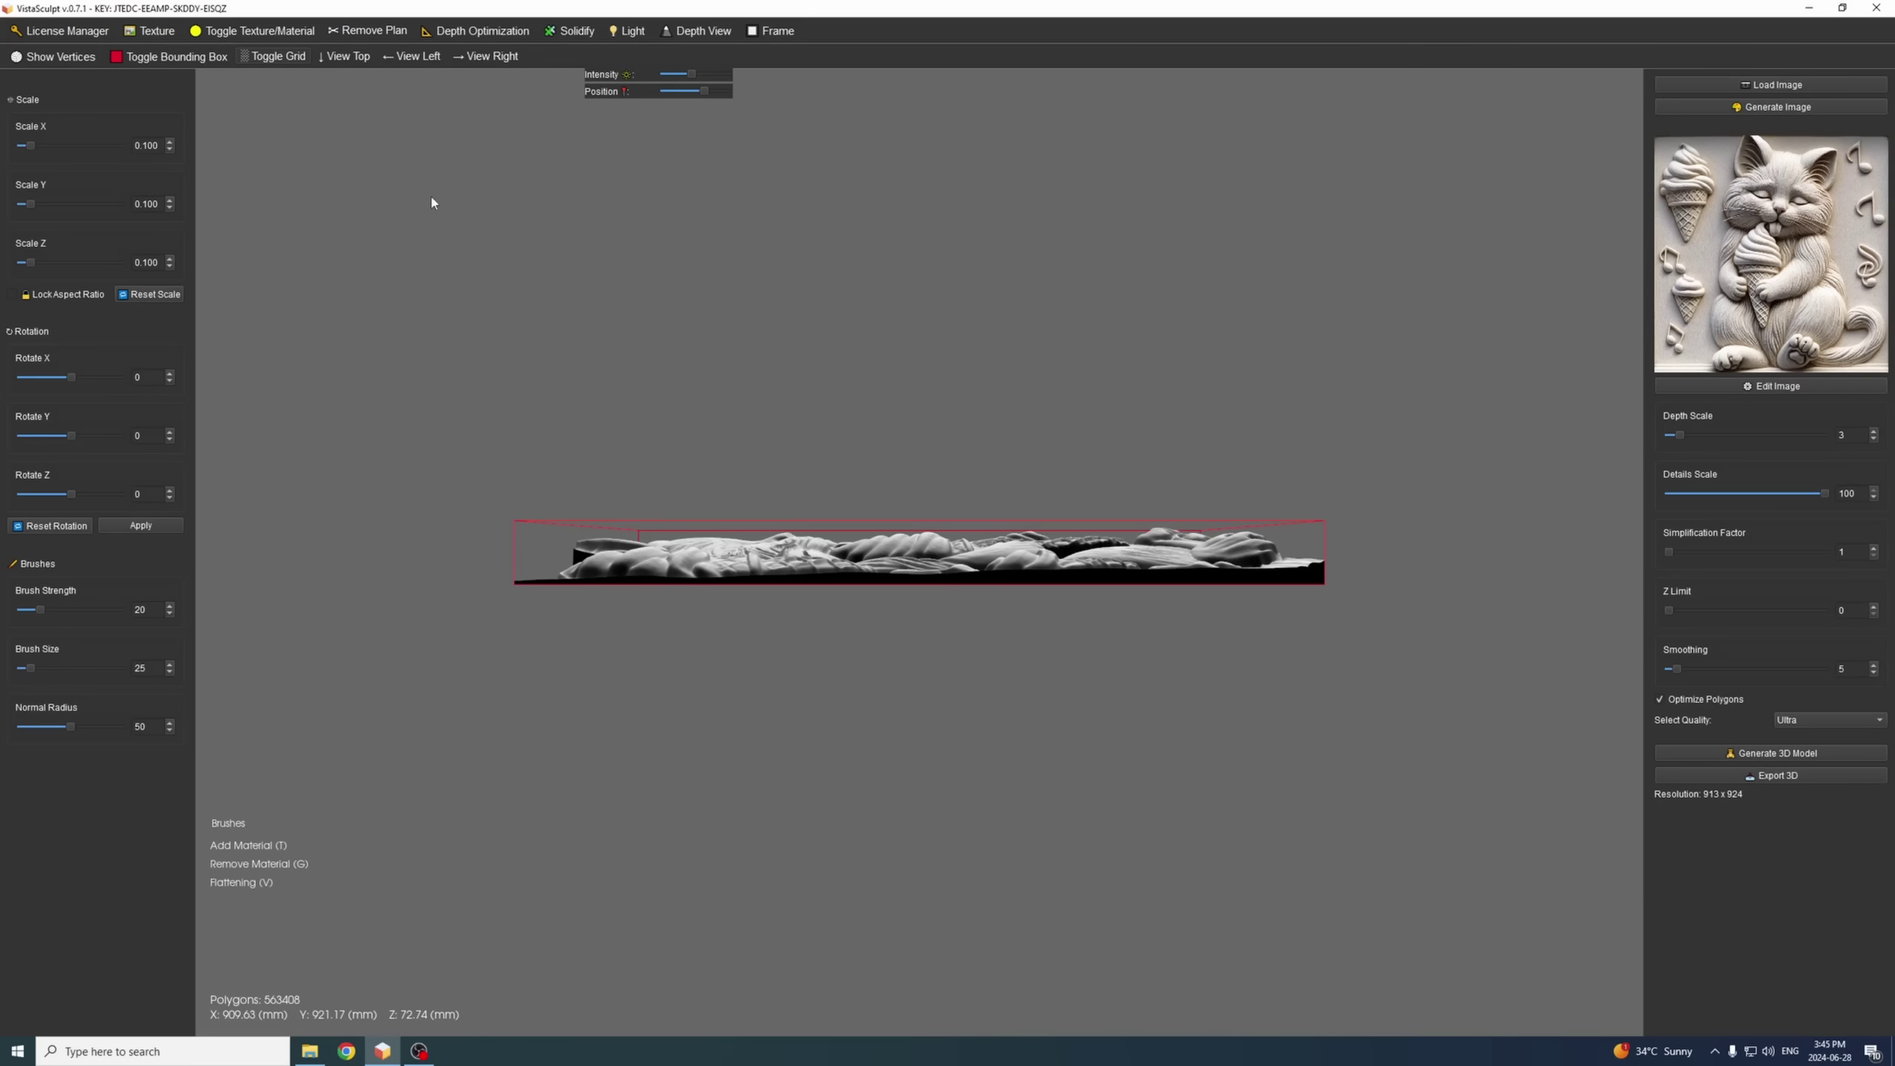
drag(1134, 515, 1142, 576)
scroll(1105, 582, up, 5)
middle_drag(821, 575, 1343, 586)
drag(977, 563, 975, 622)
- Orbit and zoom around the slab to examine its 72.74 mm thickness from the side
scroll(1067, 605, down, 4)
scroll(1097, 606, up, 5)
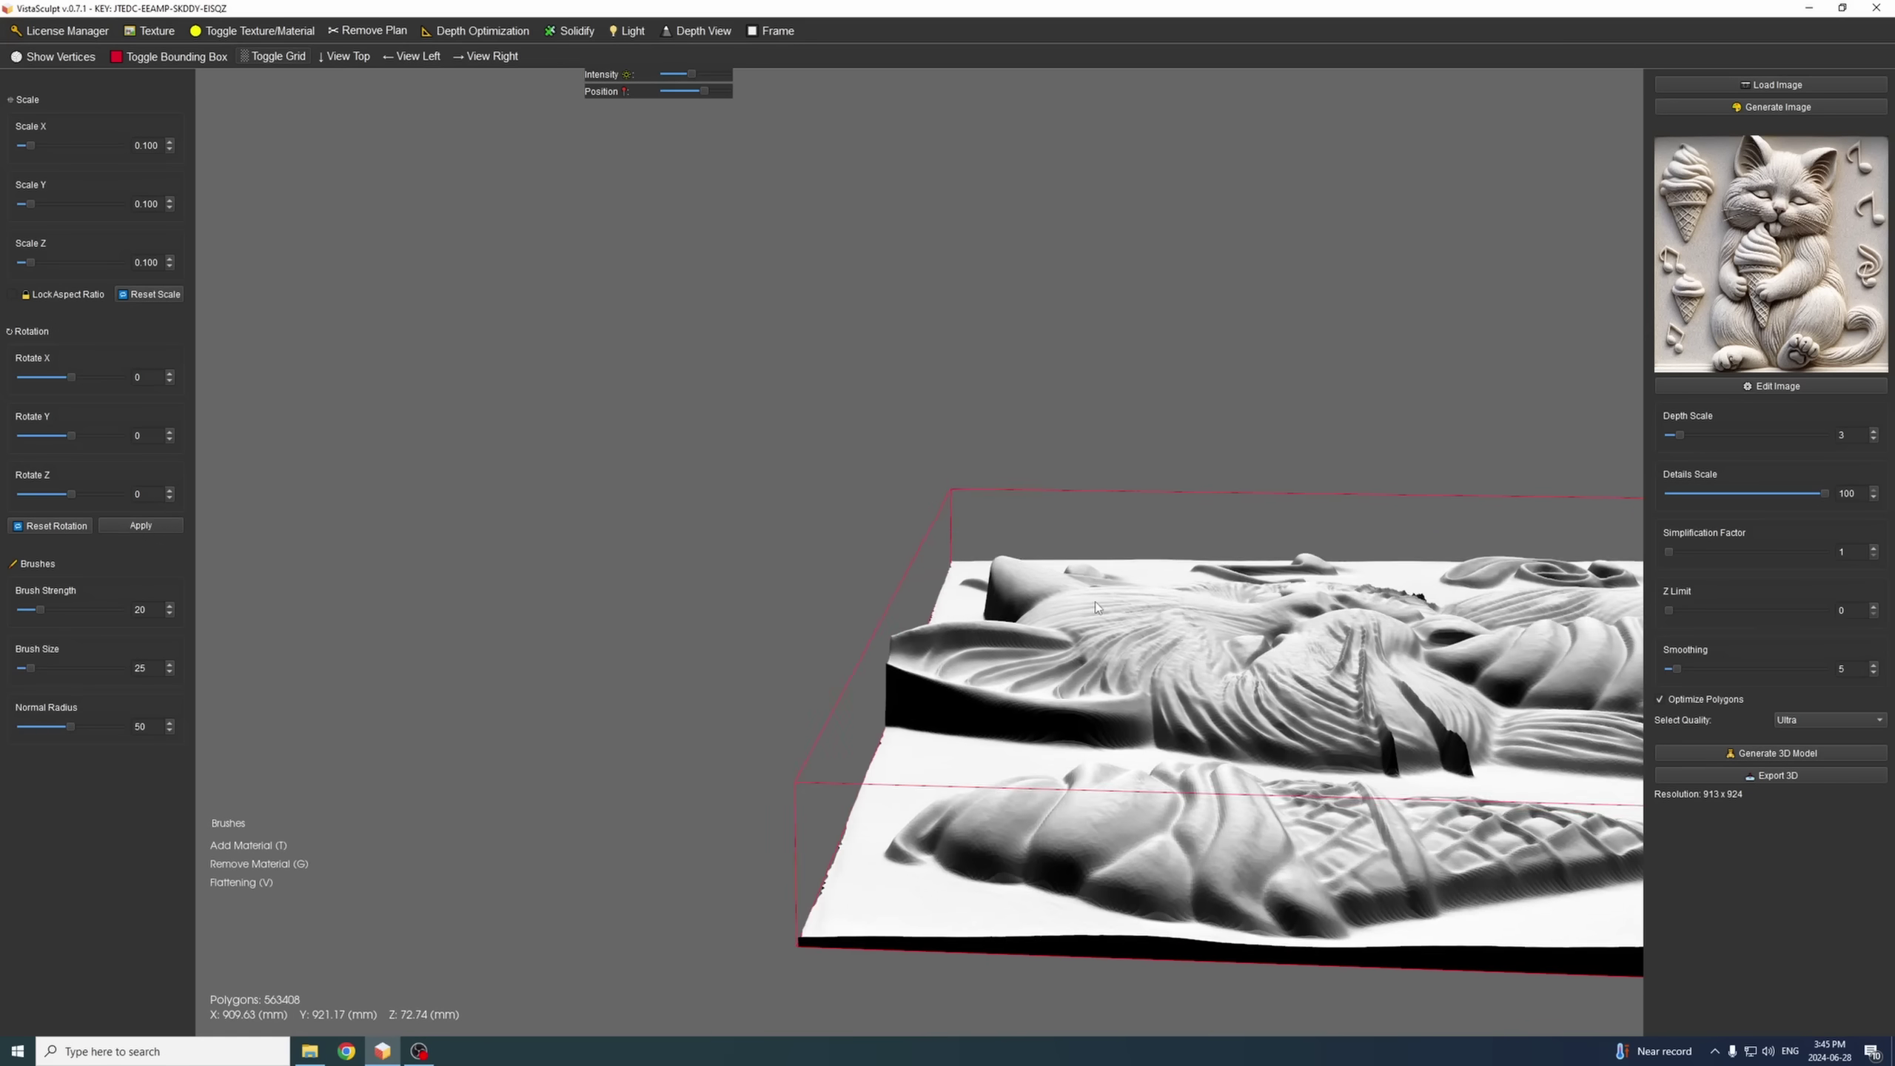
drag(1097, 604, 1119, 522)
middle_drag(1120, 523, 677, 515)
drag(677, 521, 1051, 493)
mouse_move(942, 373)
mouse_down()
mouse_move(948, 340)
mouse_move(876, 345)
mouse_move(936, 408)
mouse_up()
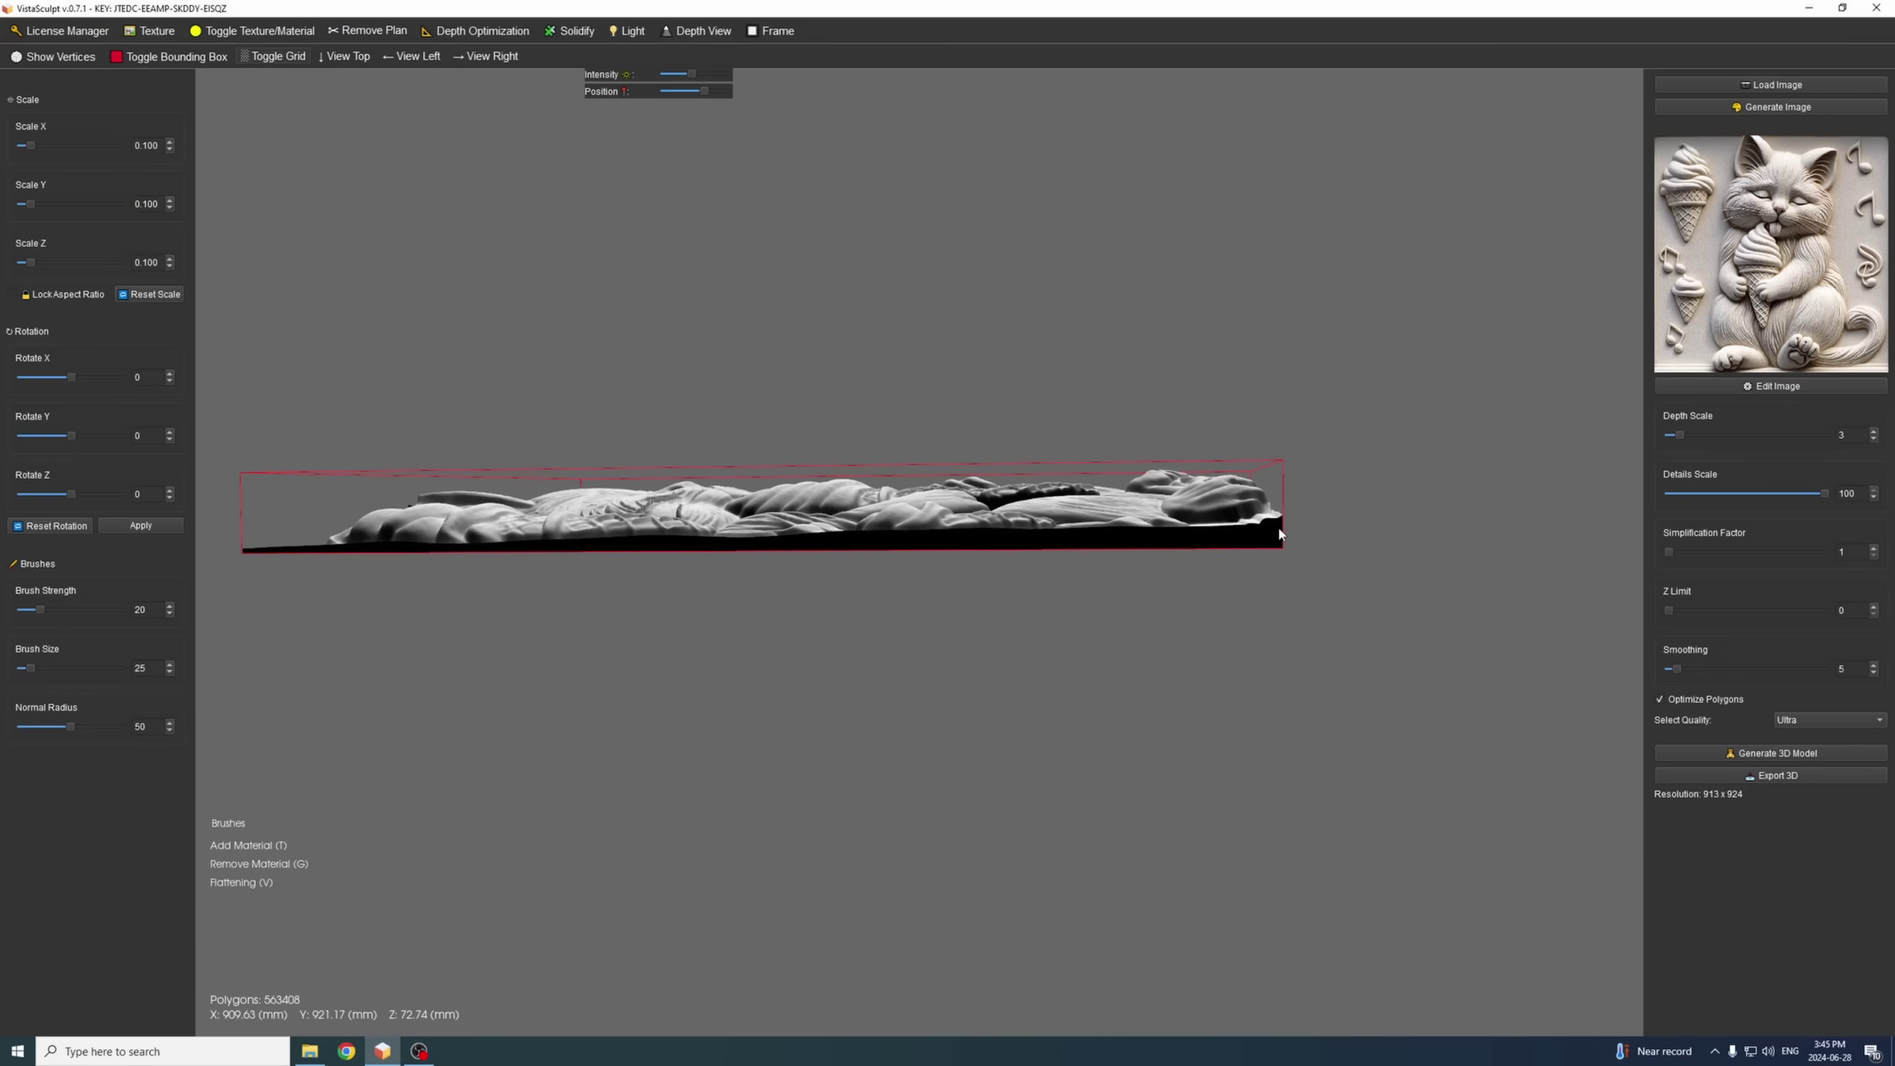
drag(1278, 533, 1267, 462)
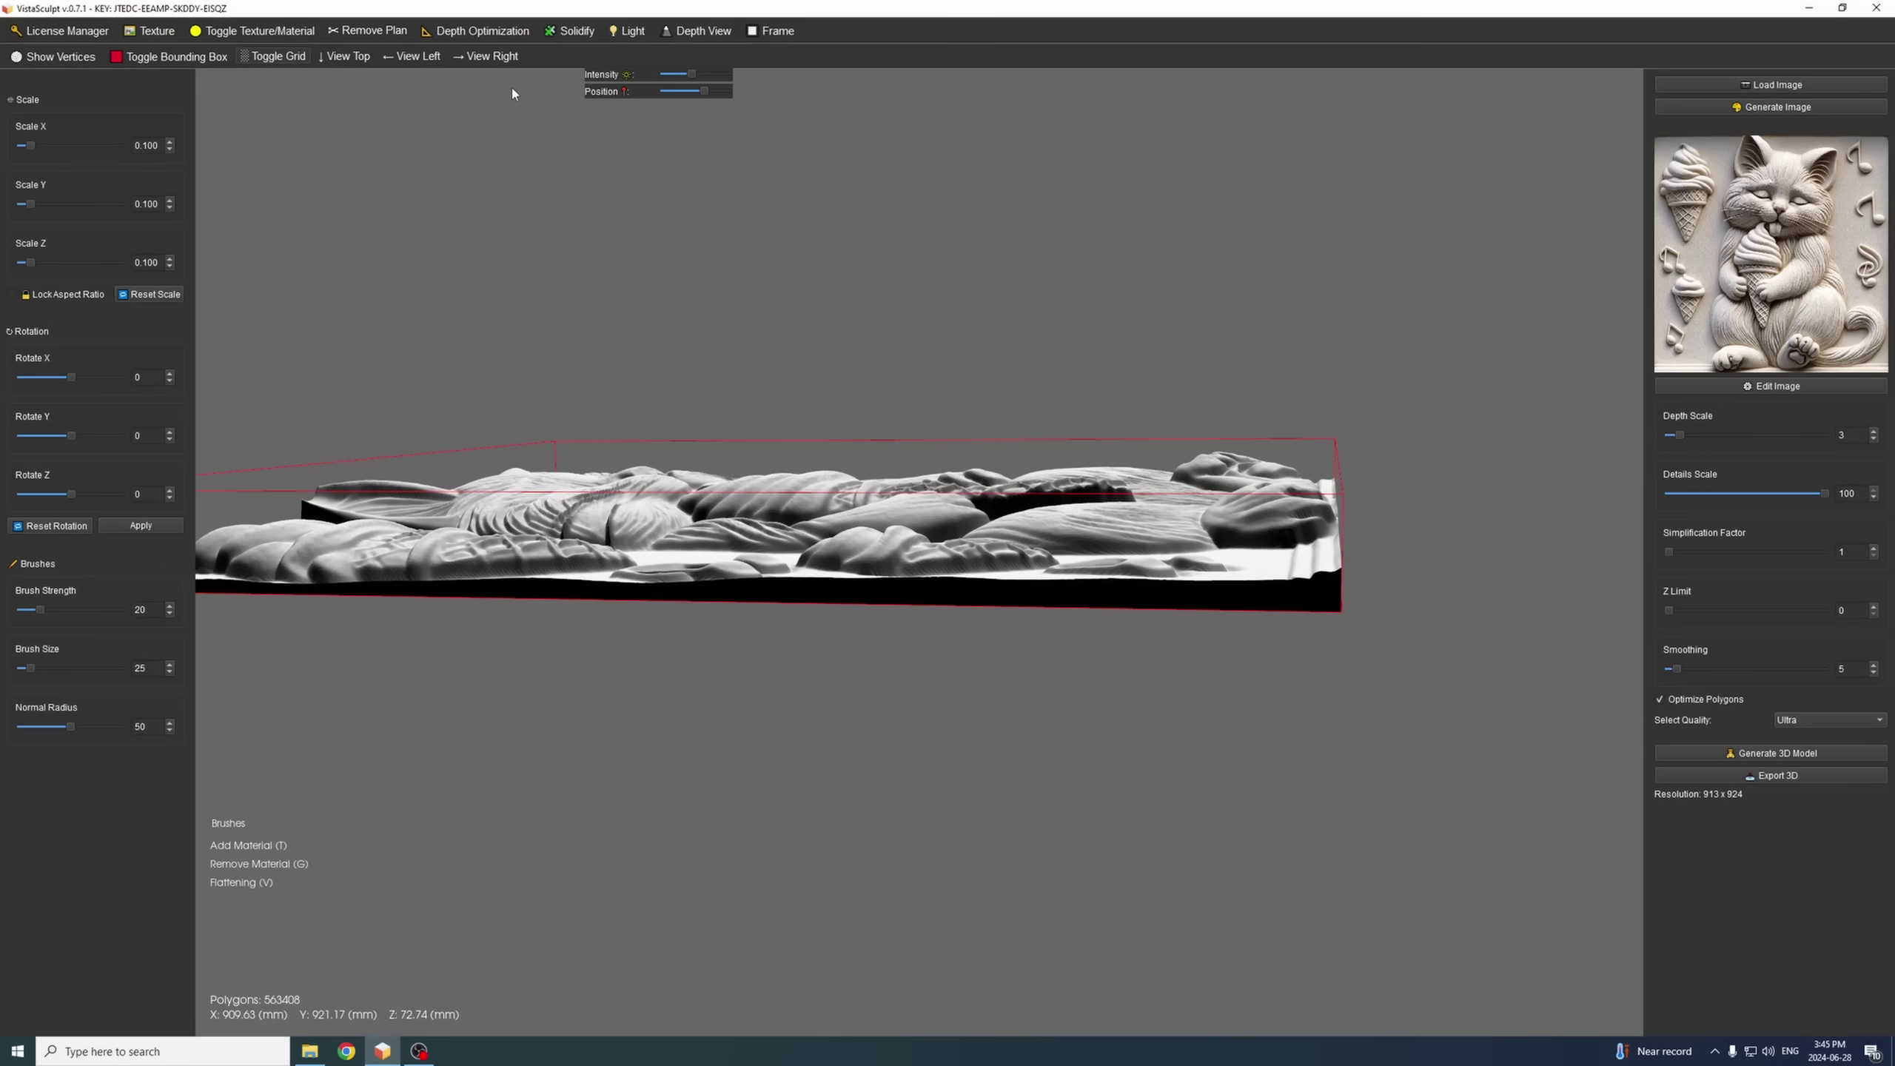
- Apply a stronger depth optimization, lowering the slab height from 72.74 to 61.61 mm
click(476, 35)
drag(123, 125, 196, 131)
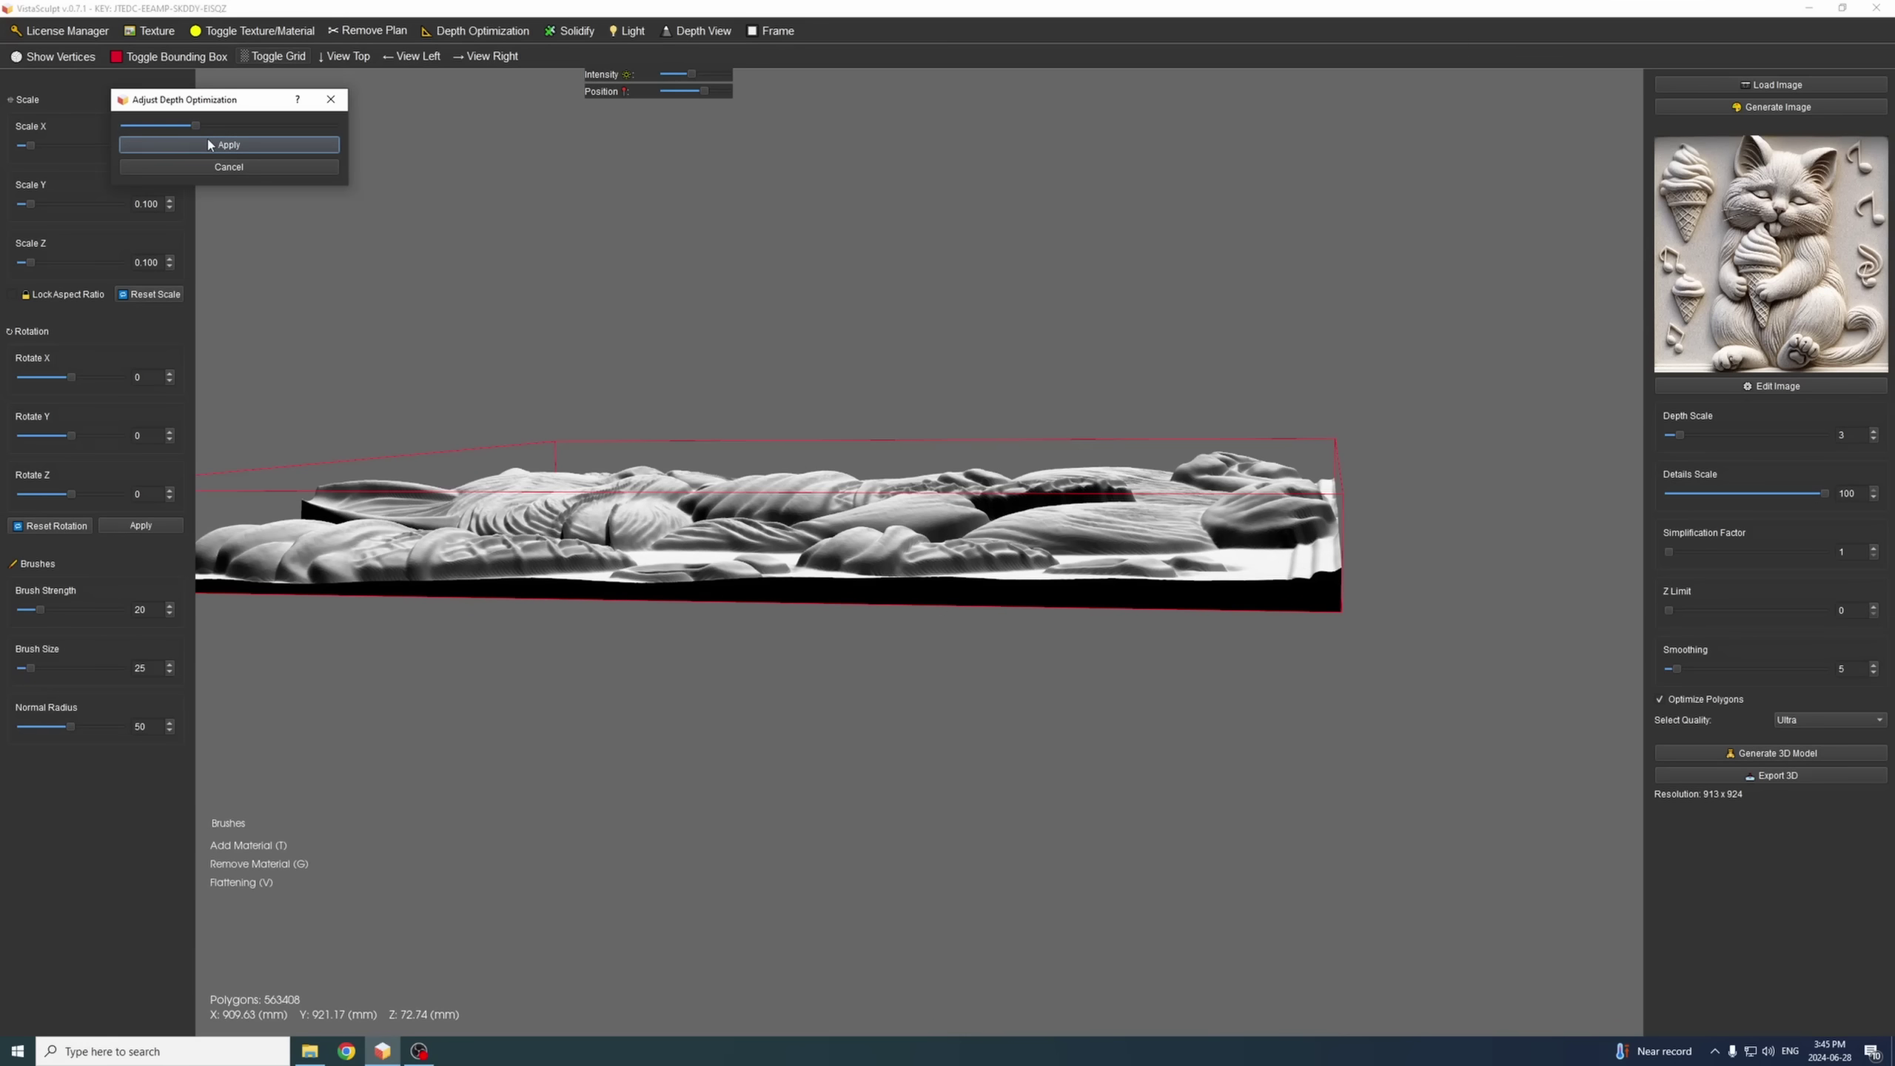
click(210, 145)
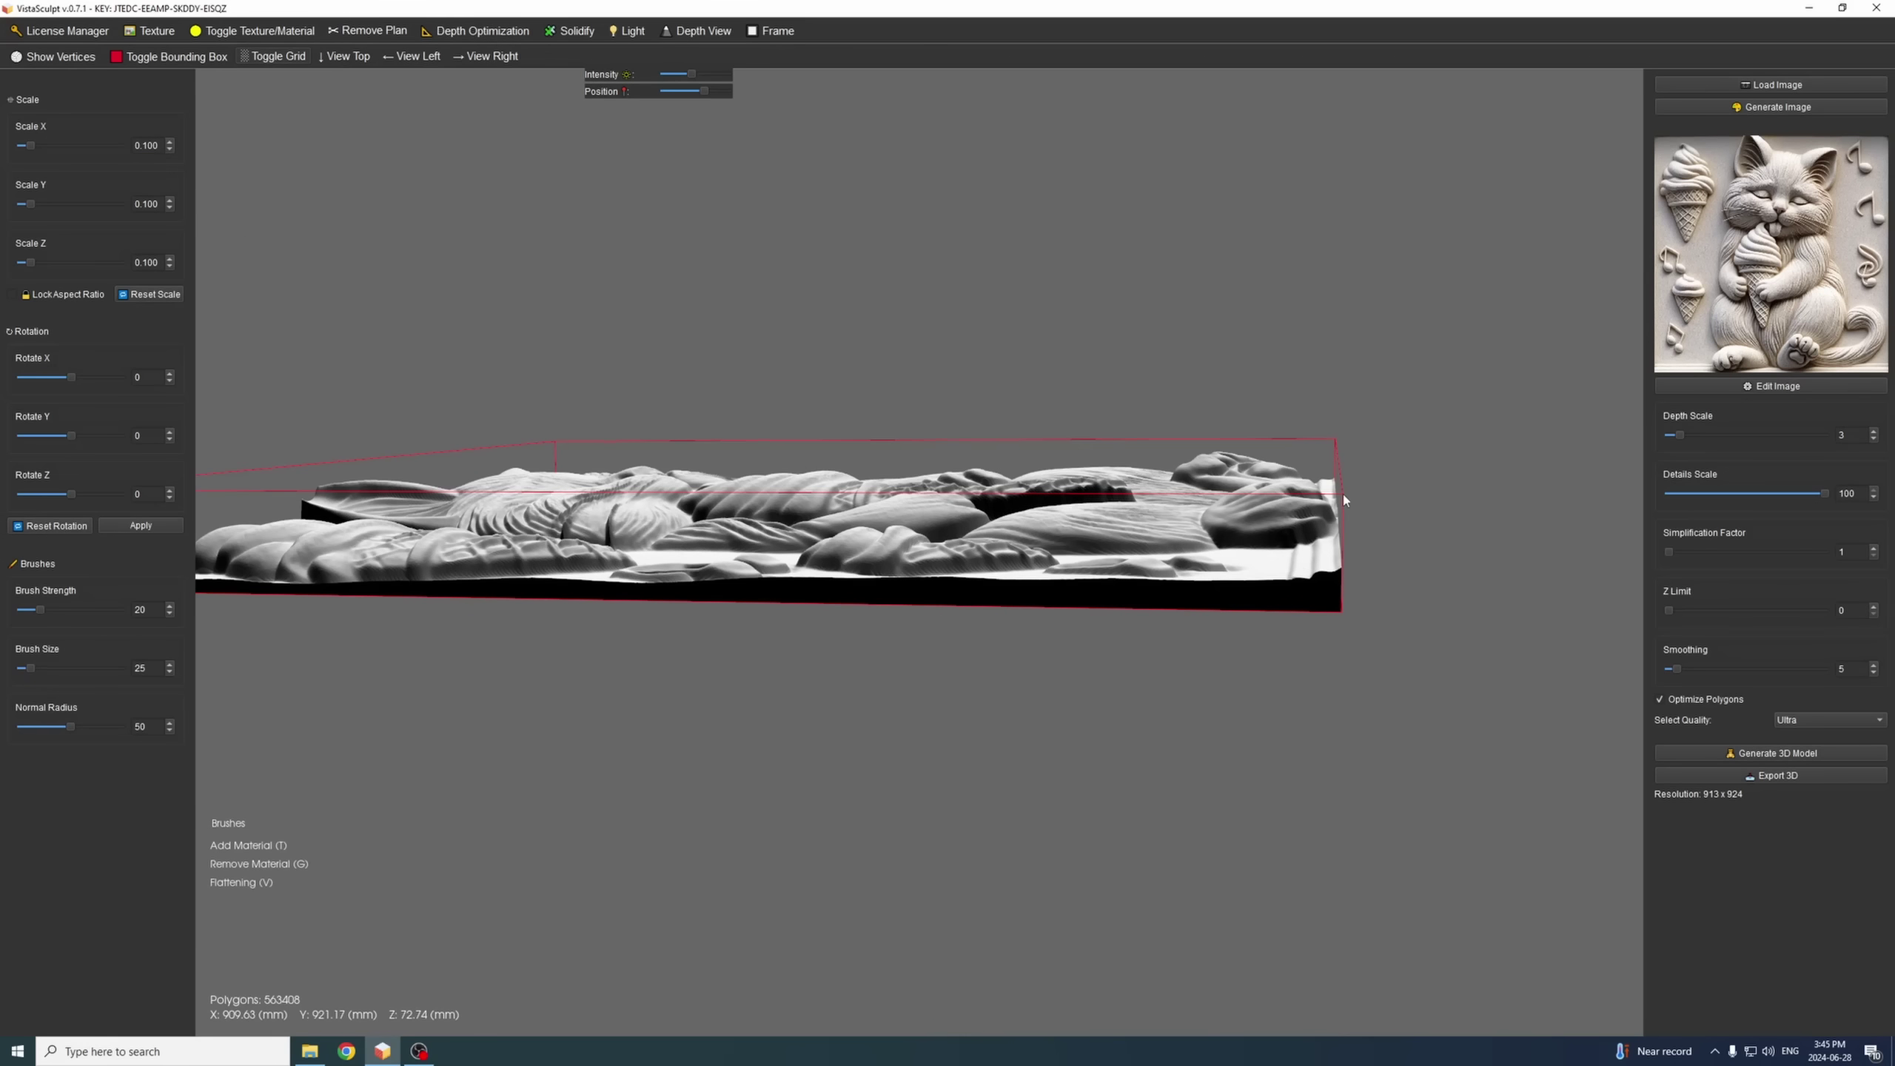
drag(1208, 505, 581, 285)
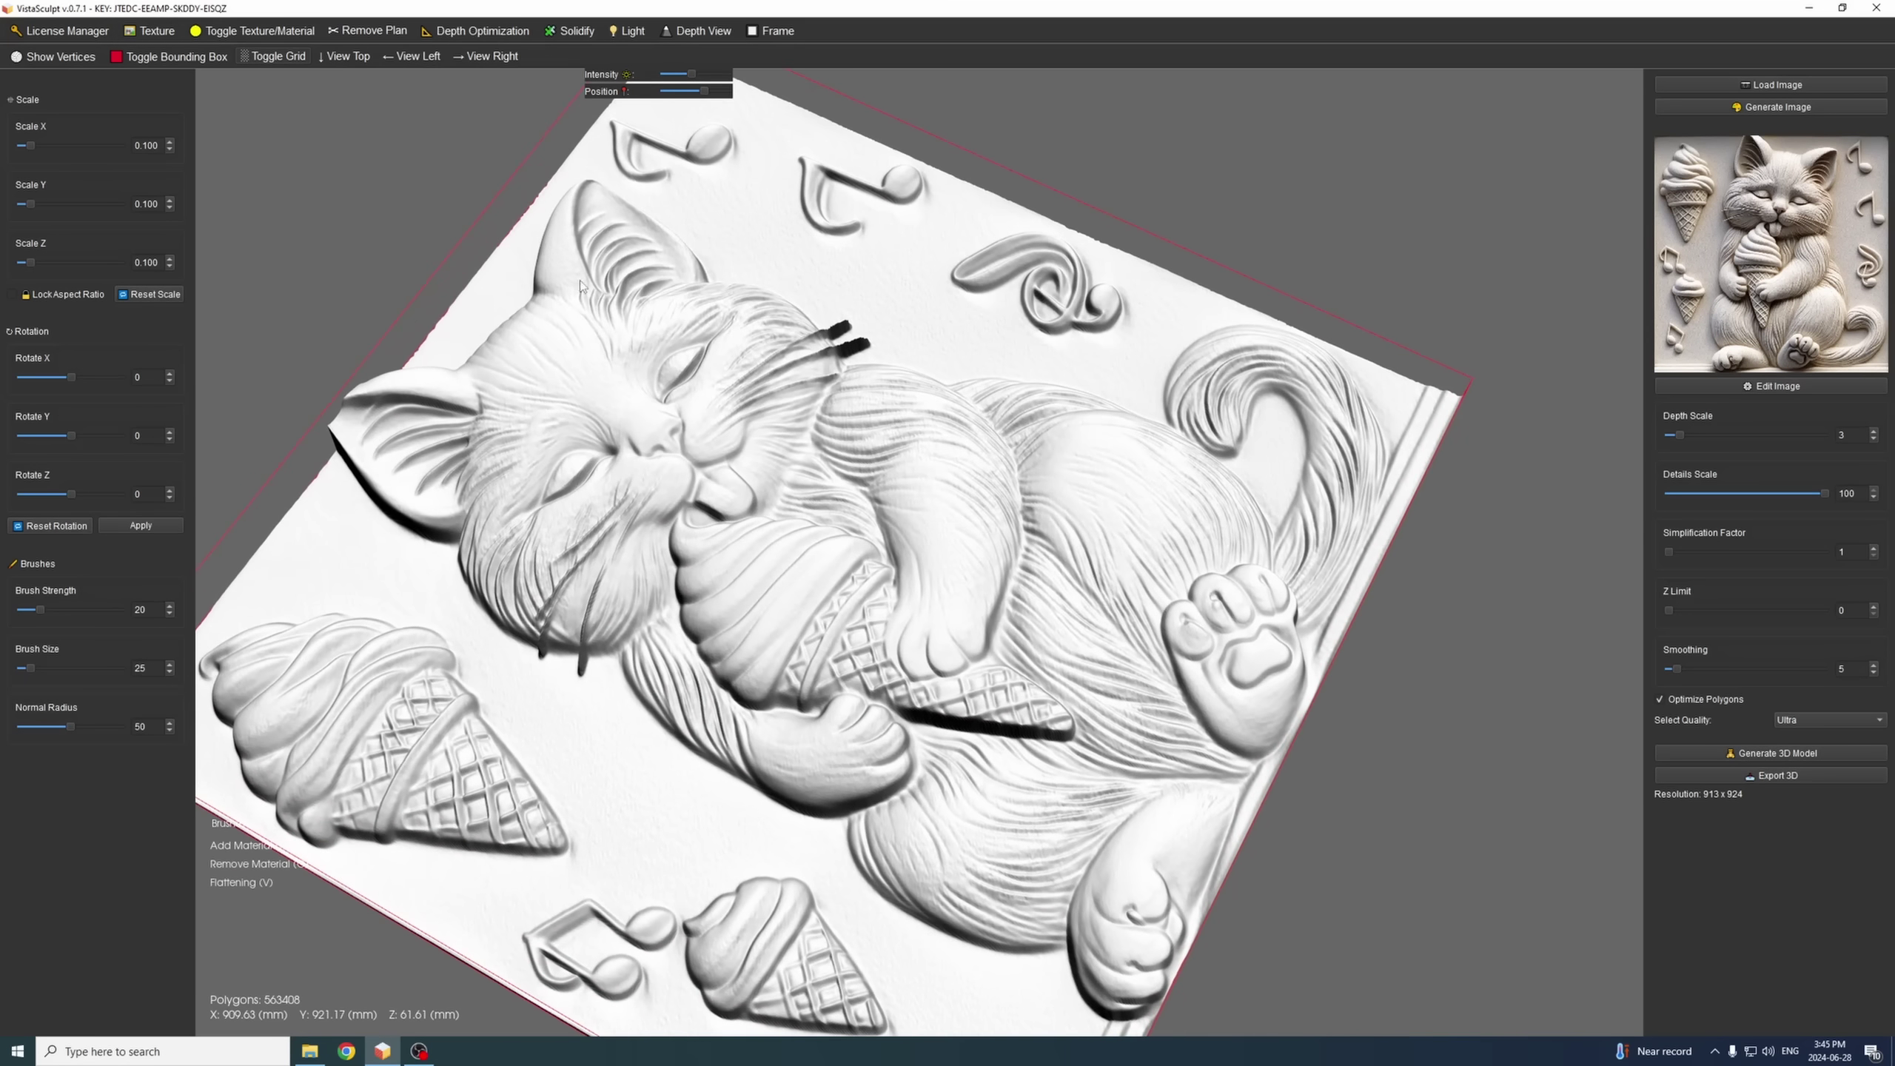
- View the relief from the top, shift the light position, and open the Frame settings
click(348, 58)
mouse_move(698, 90)
mouse_down()
mouse_move(663, 91)
mouse_move(701, 94)
mouse_up()
mouse_move(704, 305)
mouse_down()
mouse_move(1058, 398)
mouse_move(1320, 394)
mouse_up()
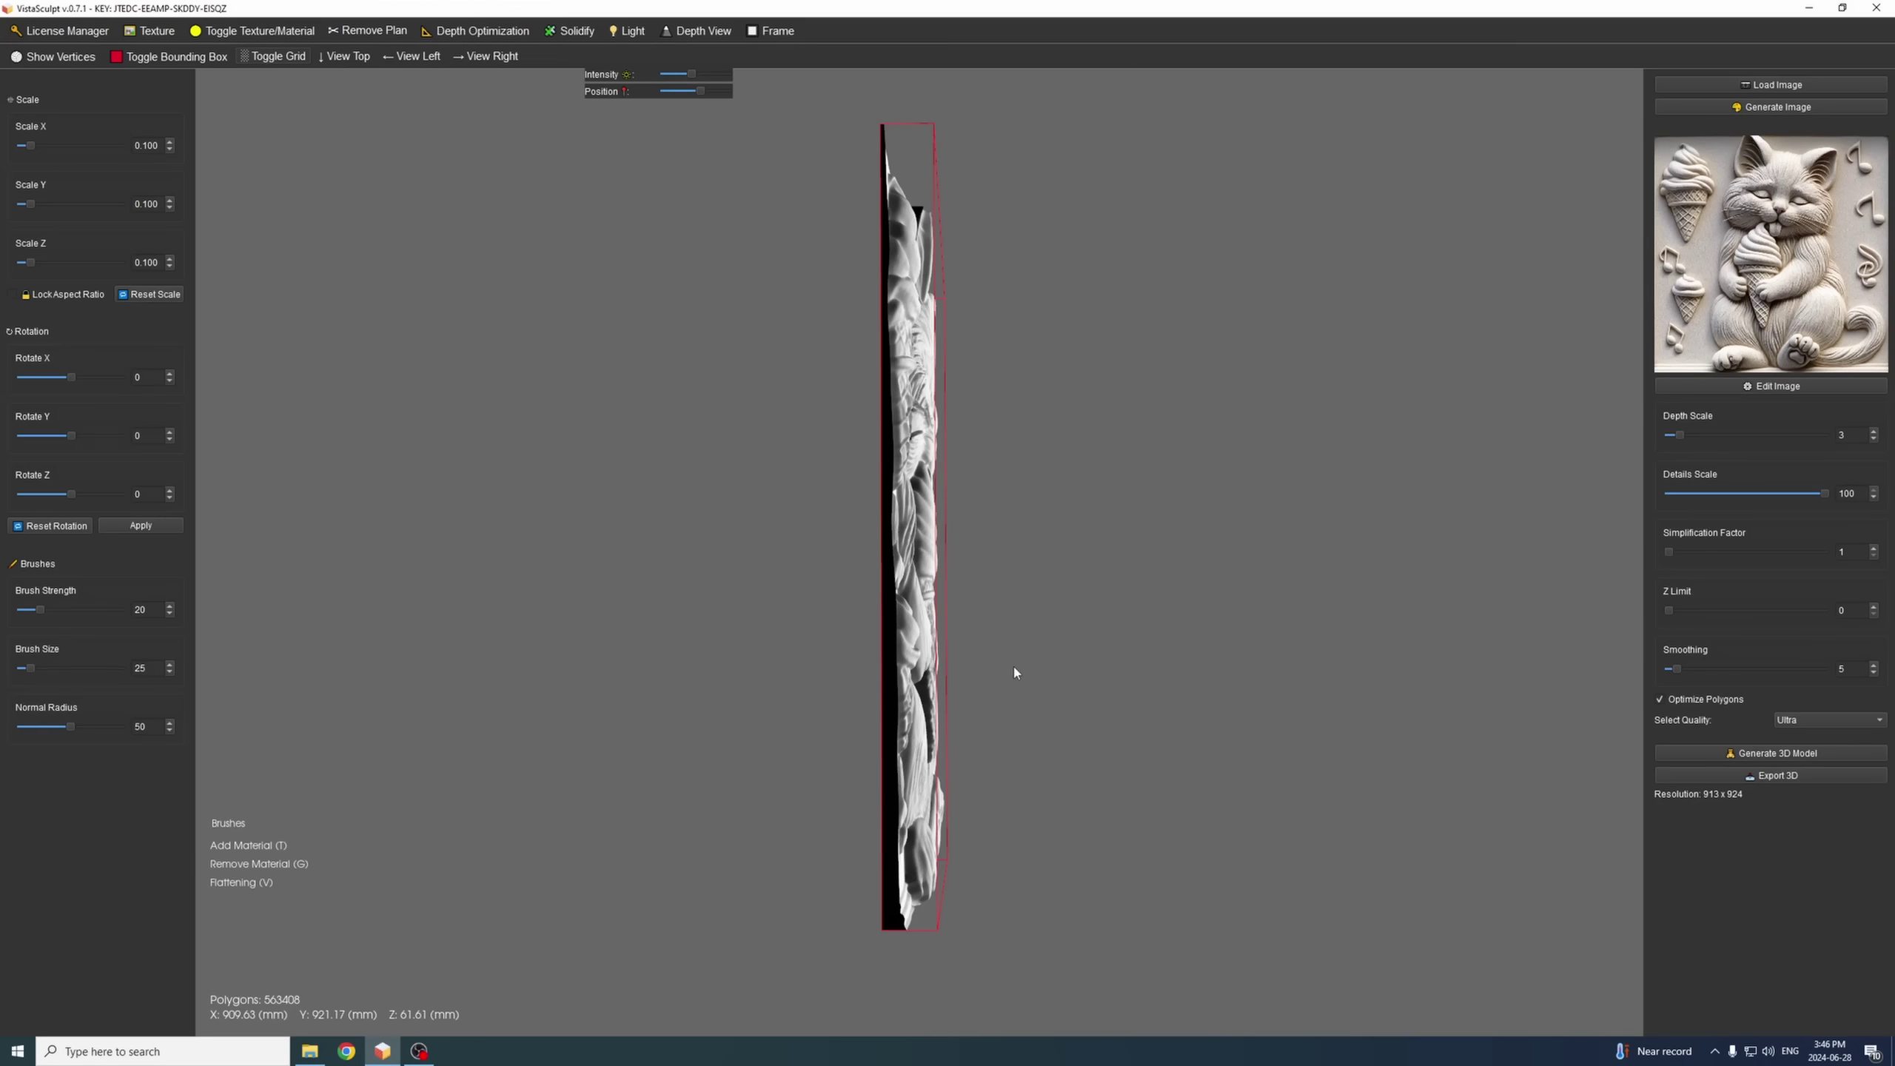
mouse_move(1013, 667)
mouse_down()
mouse_move(899, 706)
mouse_move(506, 709)
mouse_move(783, 221)
mouse_up()
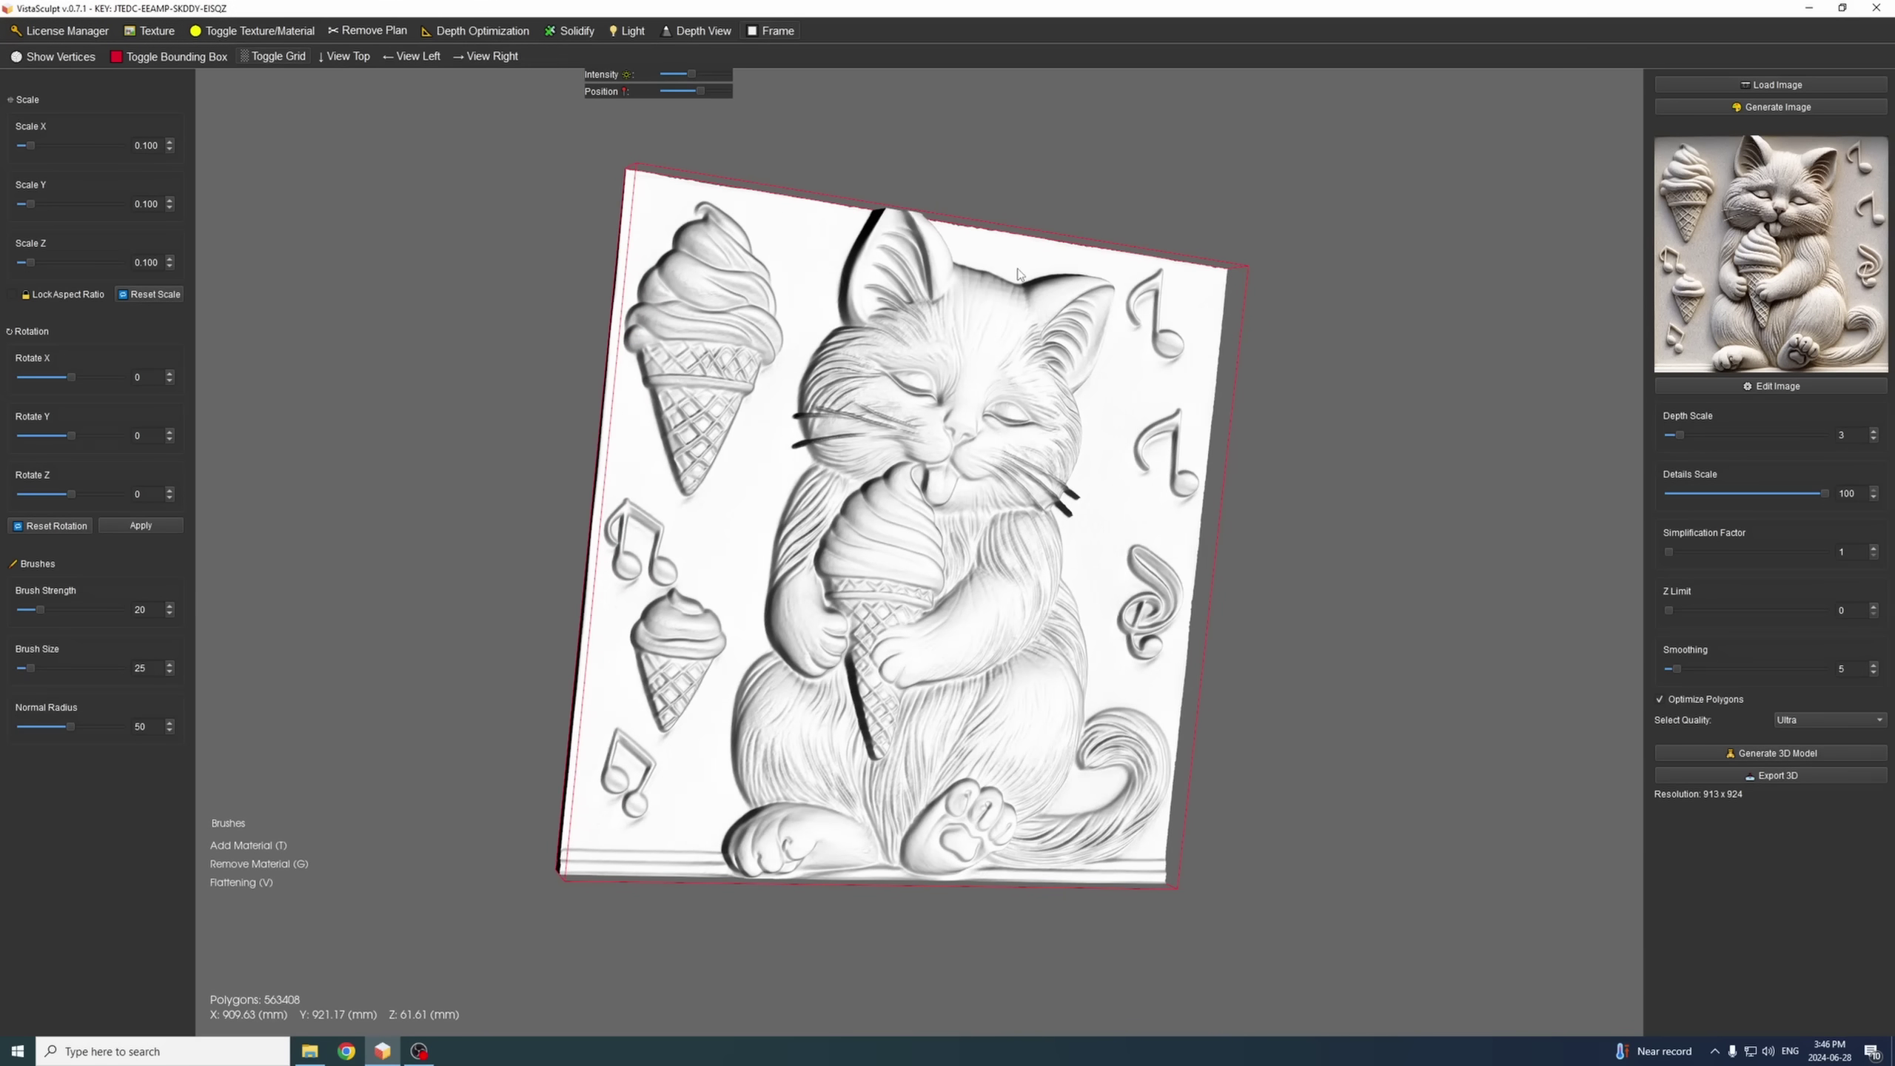
drag(1168, 310, 1118, 291)
click(205, 163)
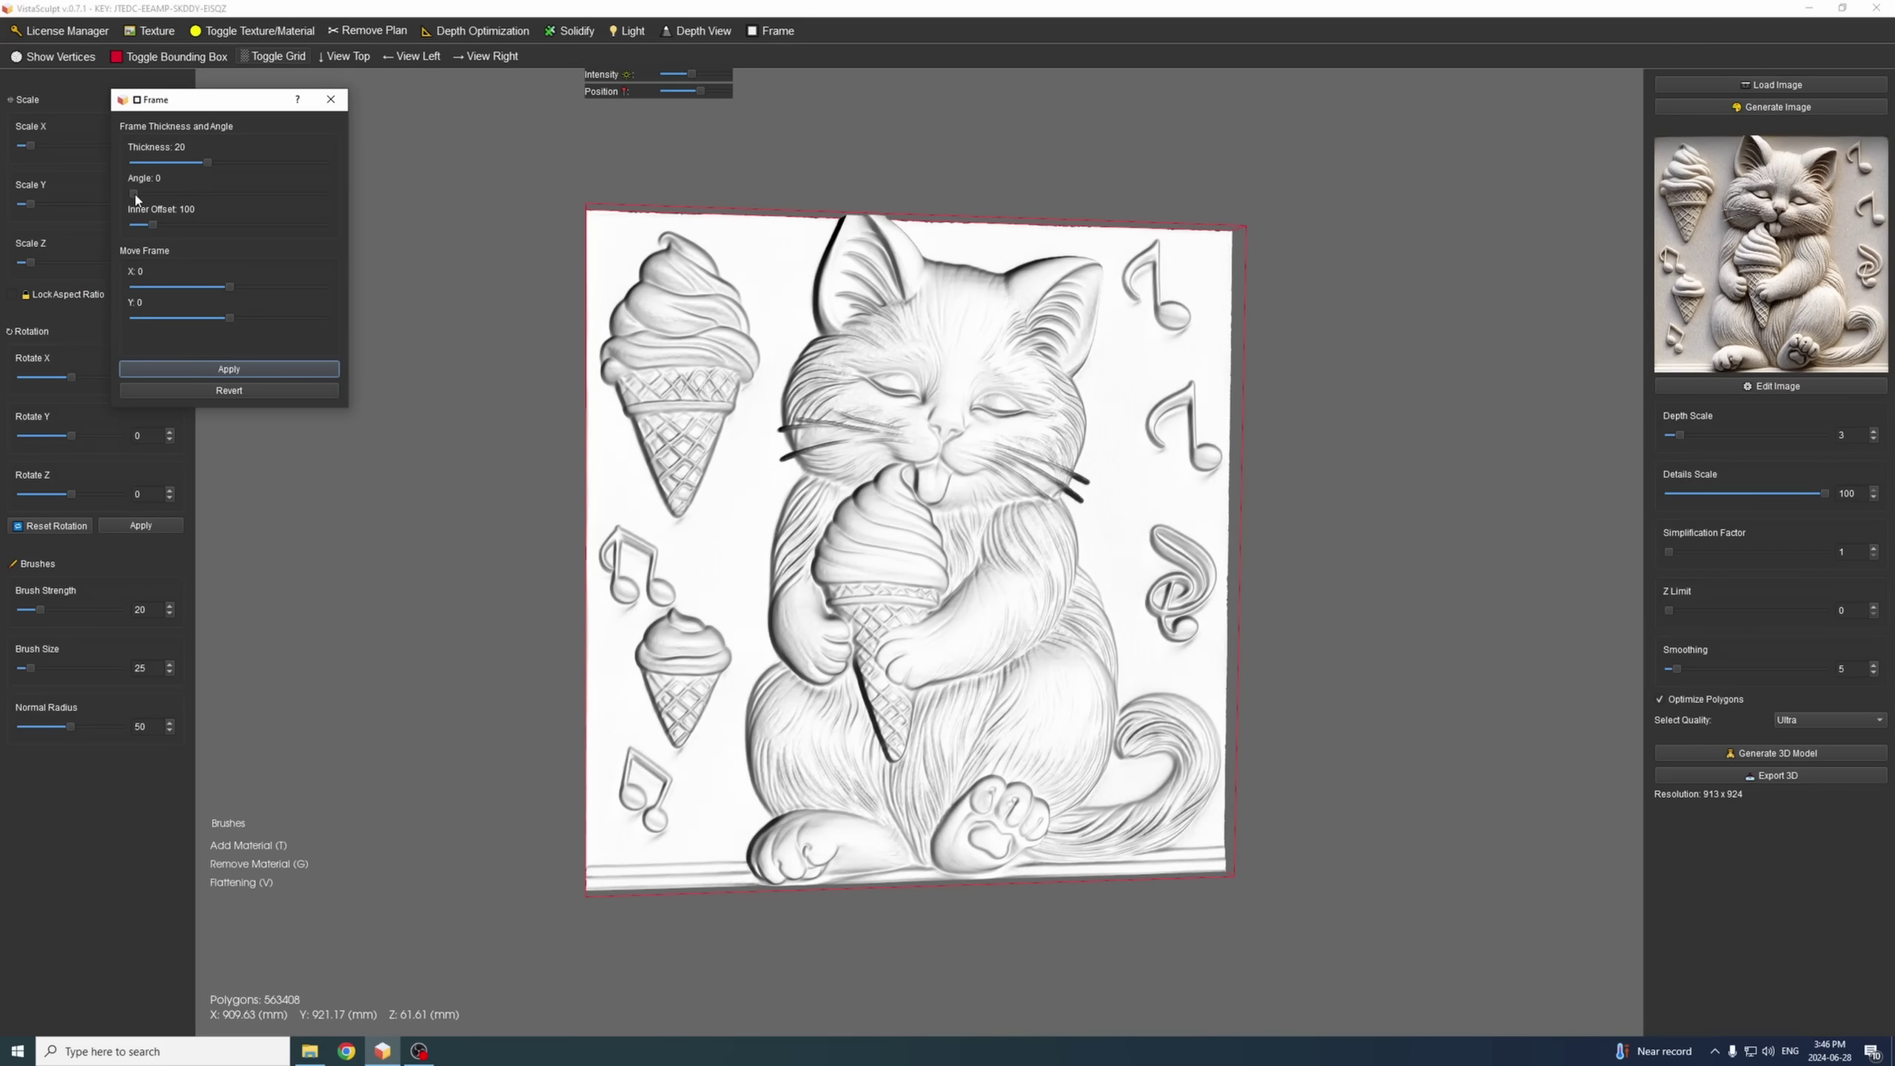
- Try the frame Angle slider and apply a thickness-20 frame, enlarging the slab to 949.63 x 961.17 mm
drag(134, 194, 400, 196)
drag(579, 322, 601, 492)
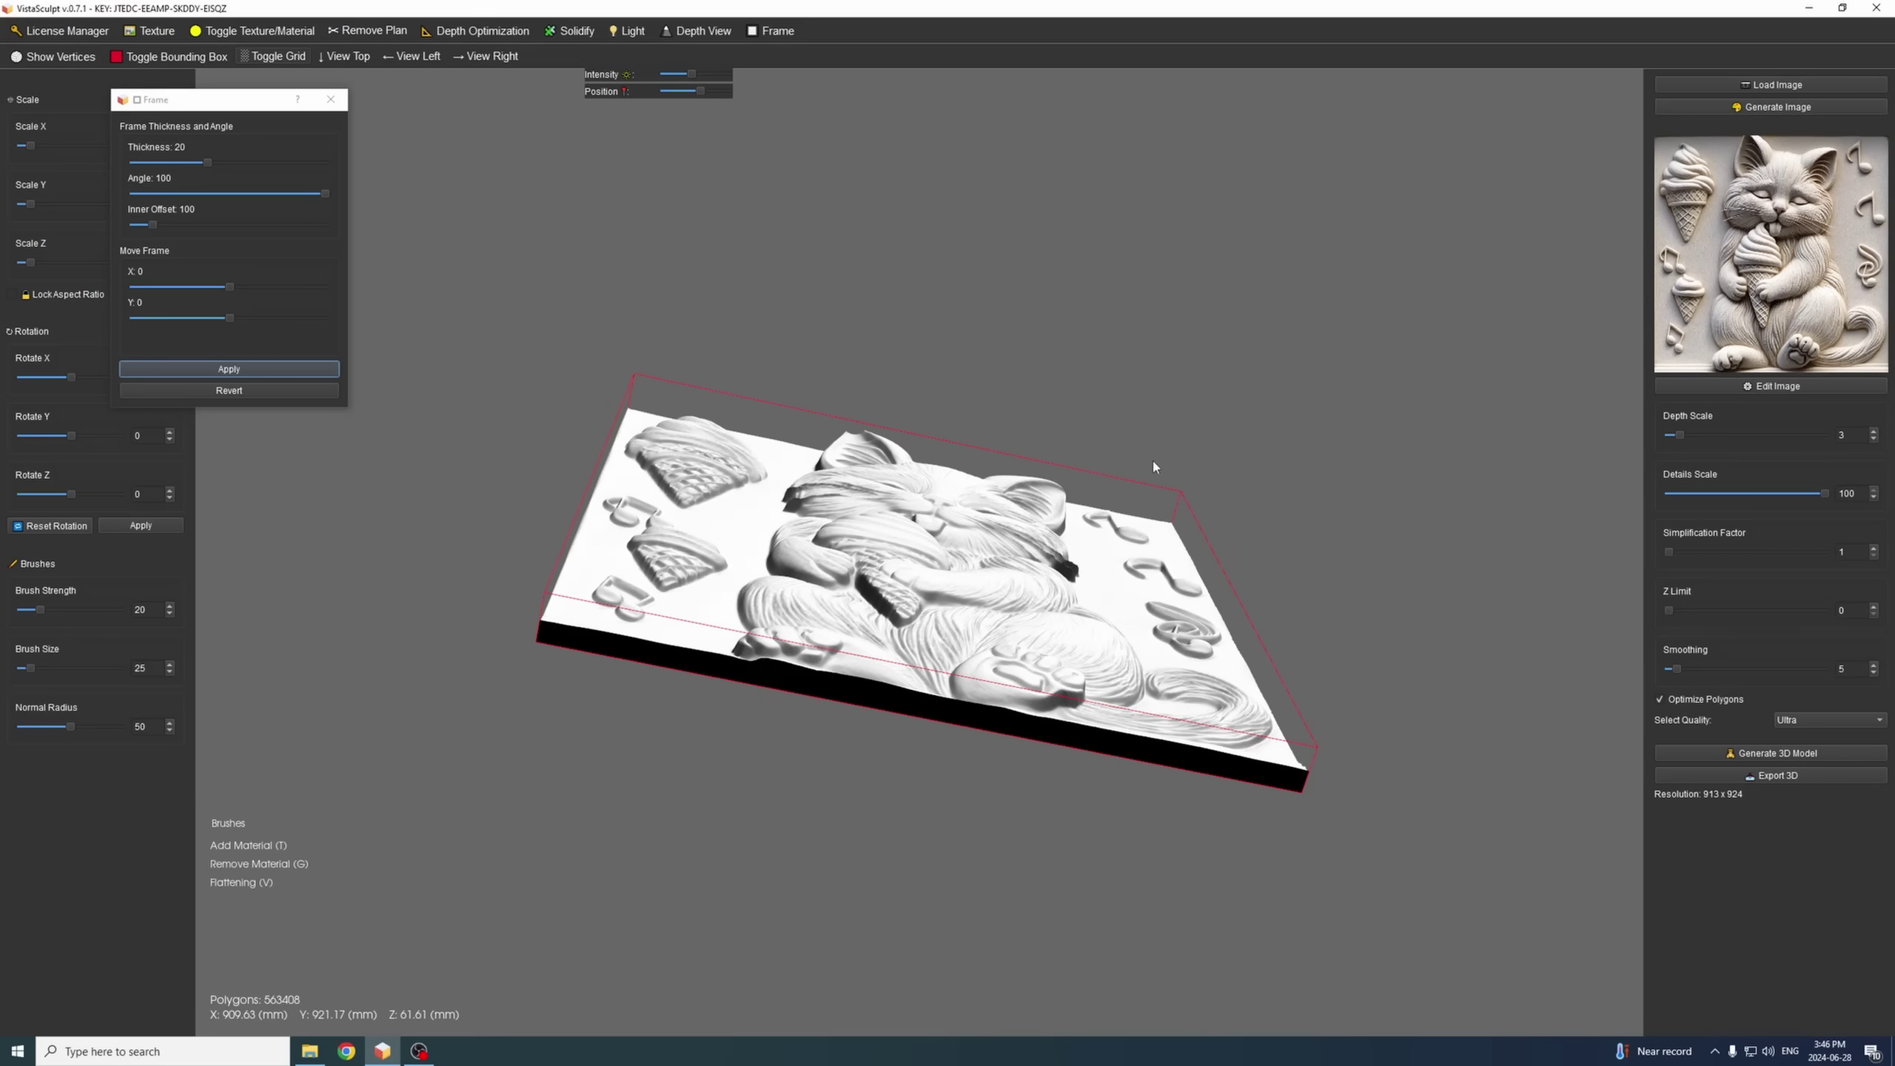
click(243, 370)
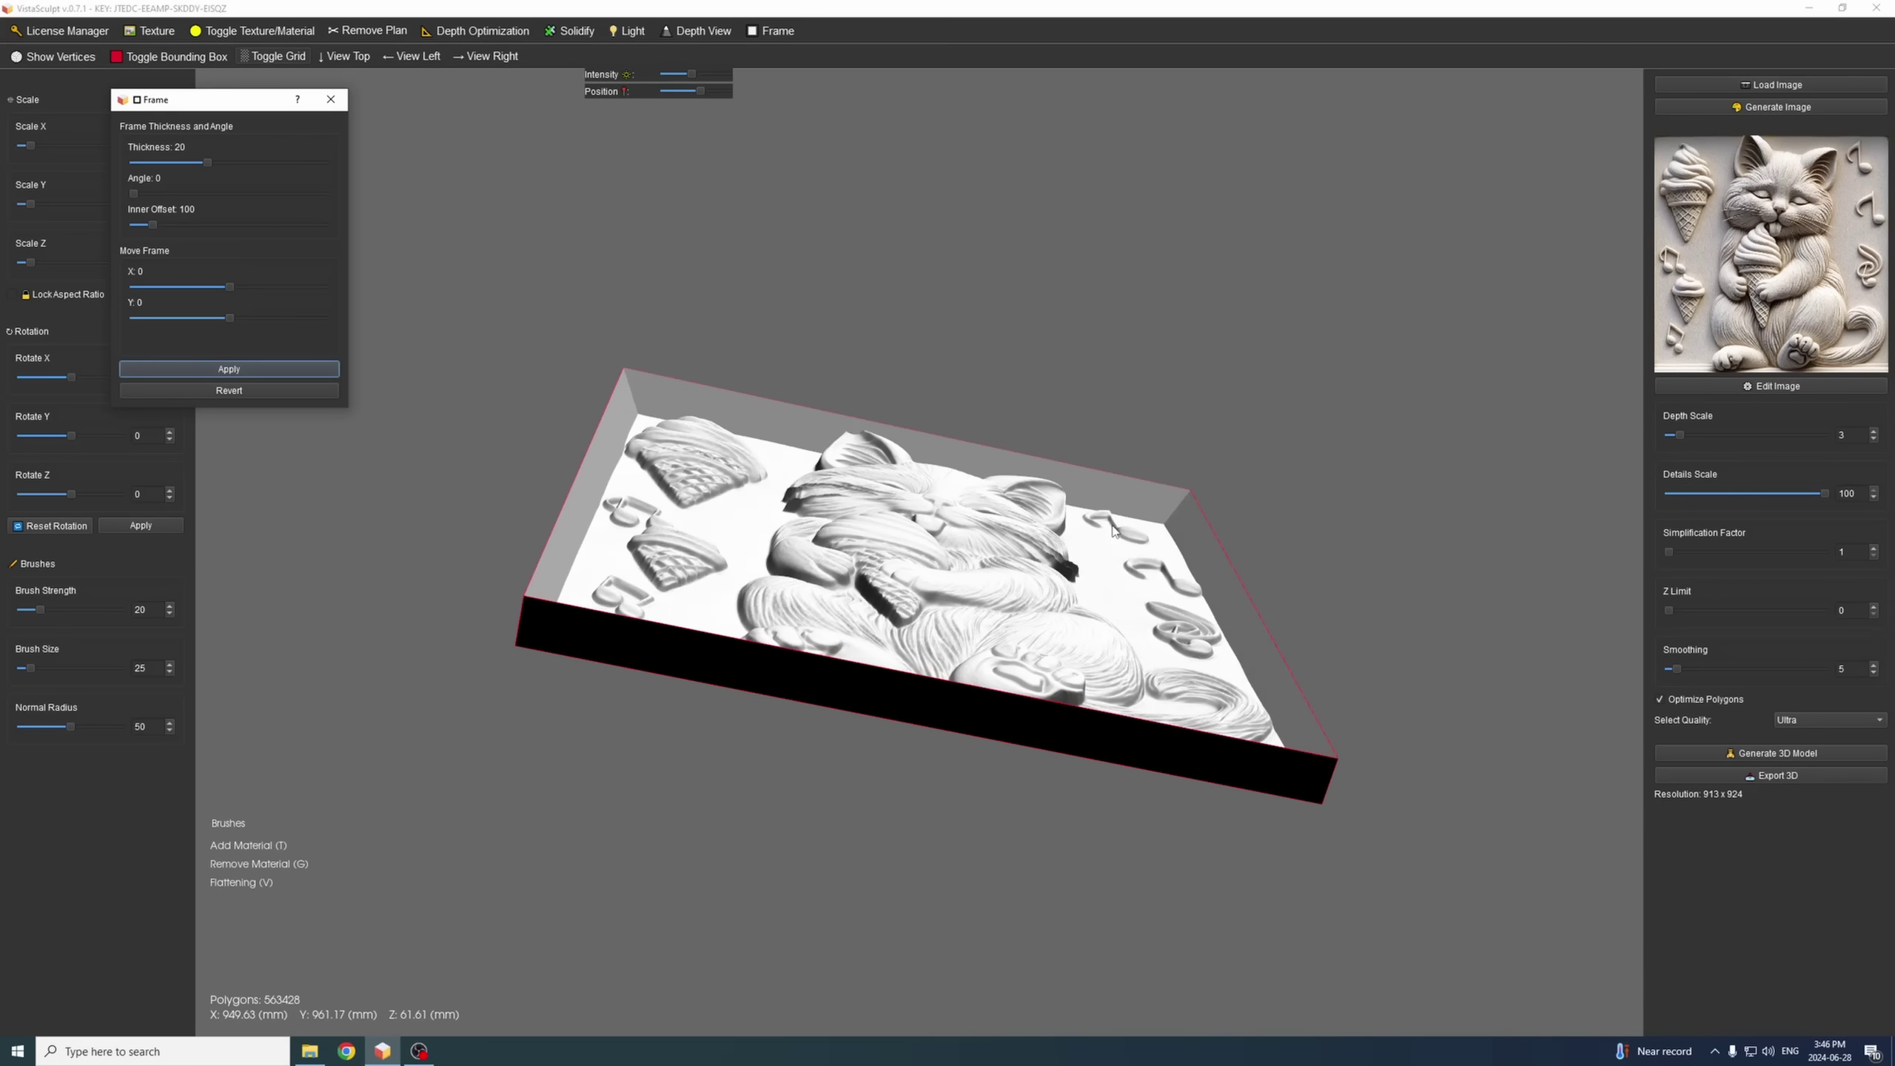
- Orbit and zoom around the relief to inspect the new frame walls, paw and corner
drag(1111, 526, 1265, 233)
scroll(1069, 474, up, 5)
drag(1069, 474, 992, 641)
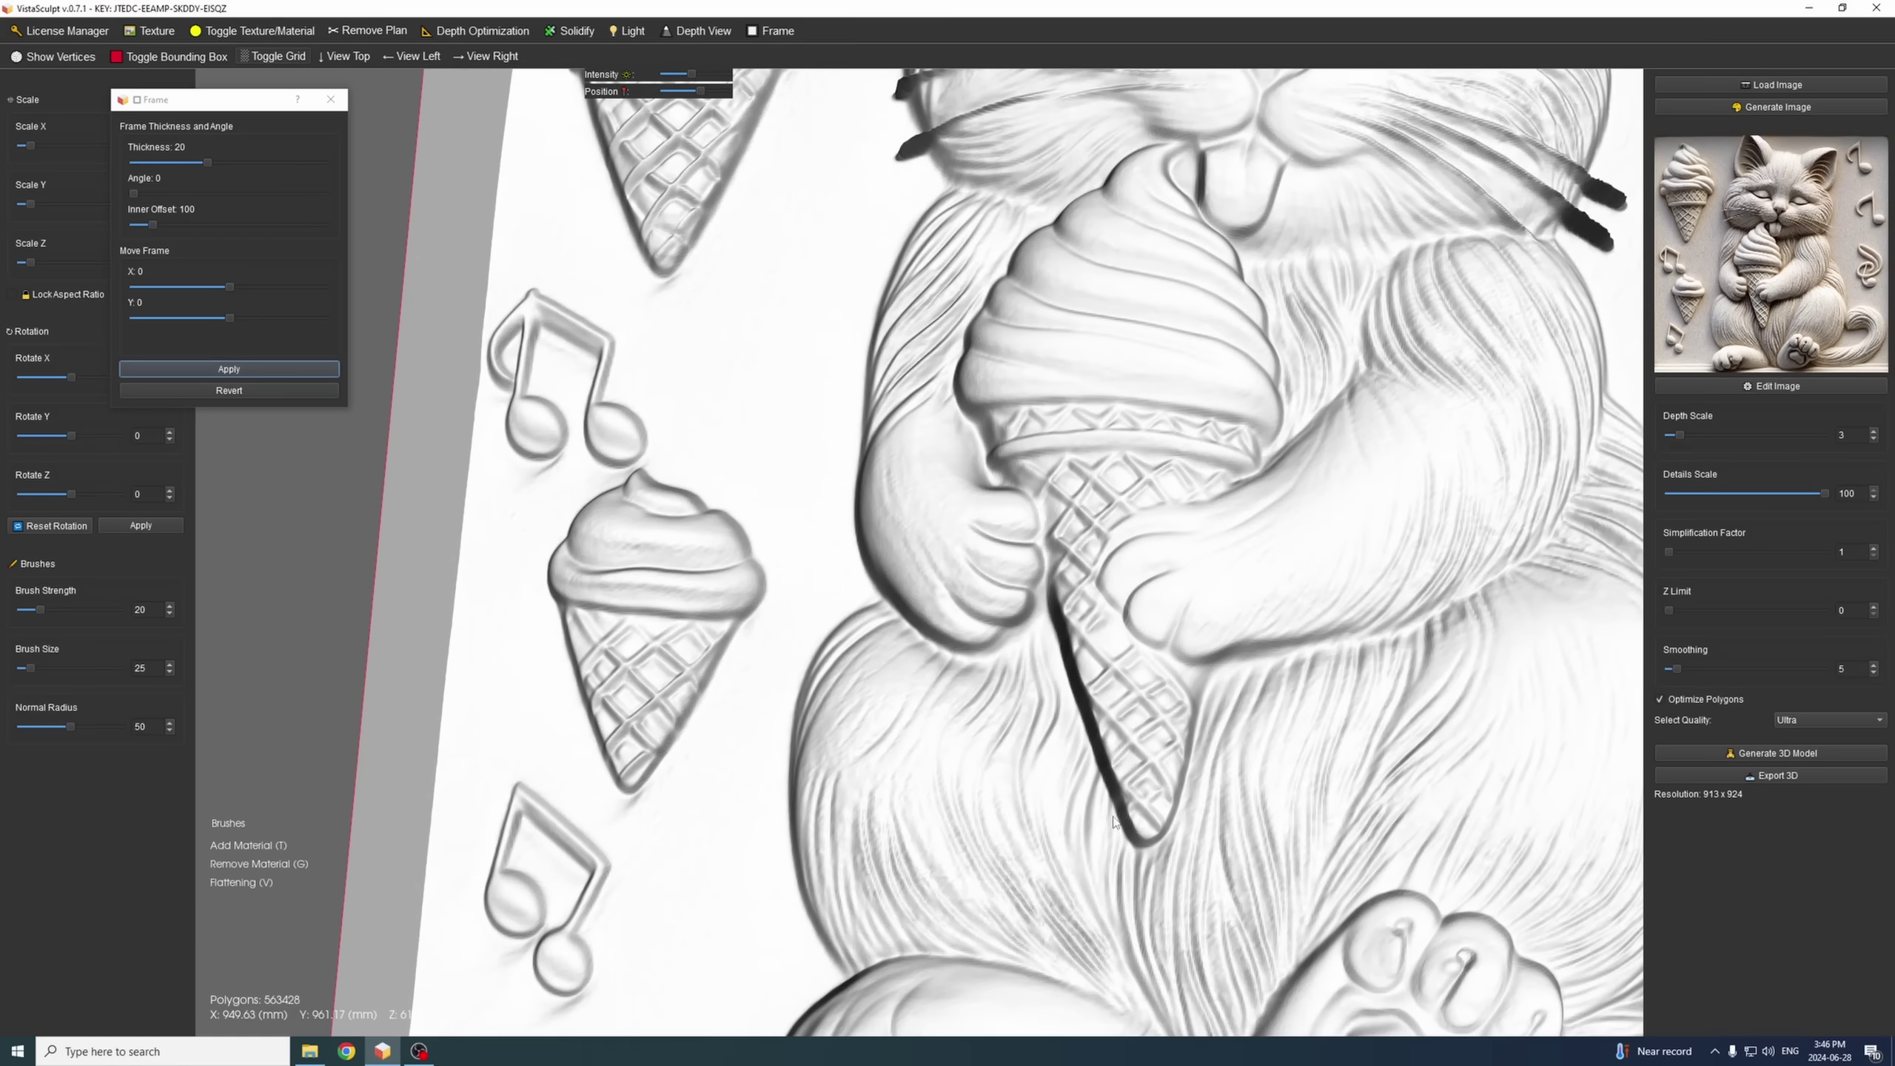
middle_drag(977, 821, 881, 358)
drag(844, 568, 910, 466)
scroll(754, 522, up, 3)
drag(752, 519, 1491, 560)
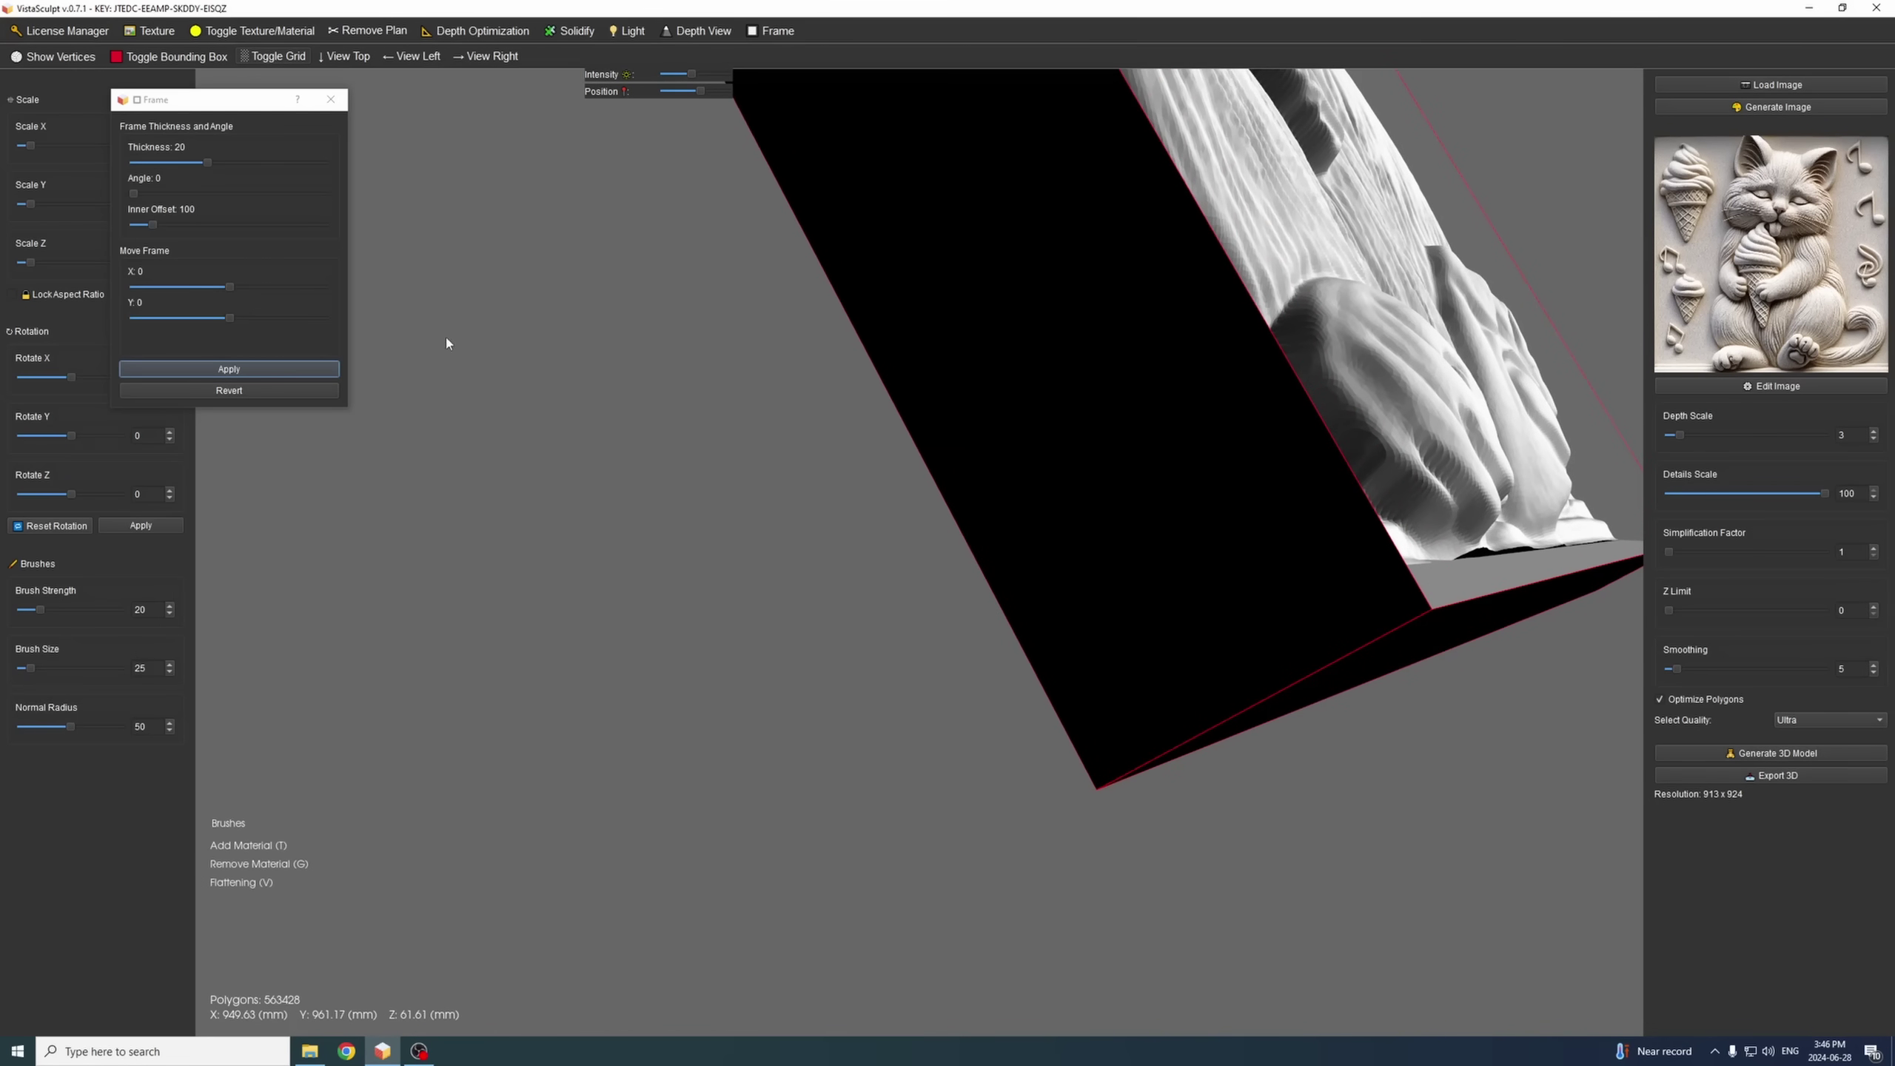
- Remove the first frame and apply a new one with a steeper angle and wider inner offset
click(239, 391)
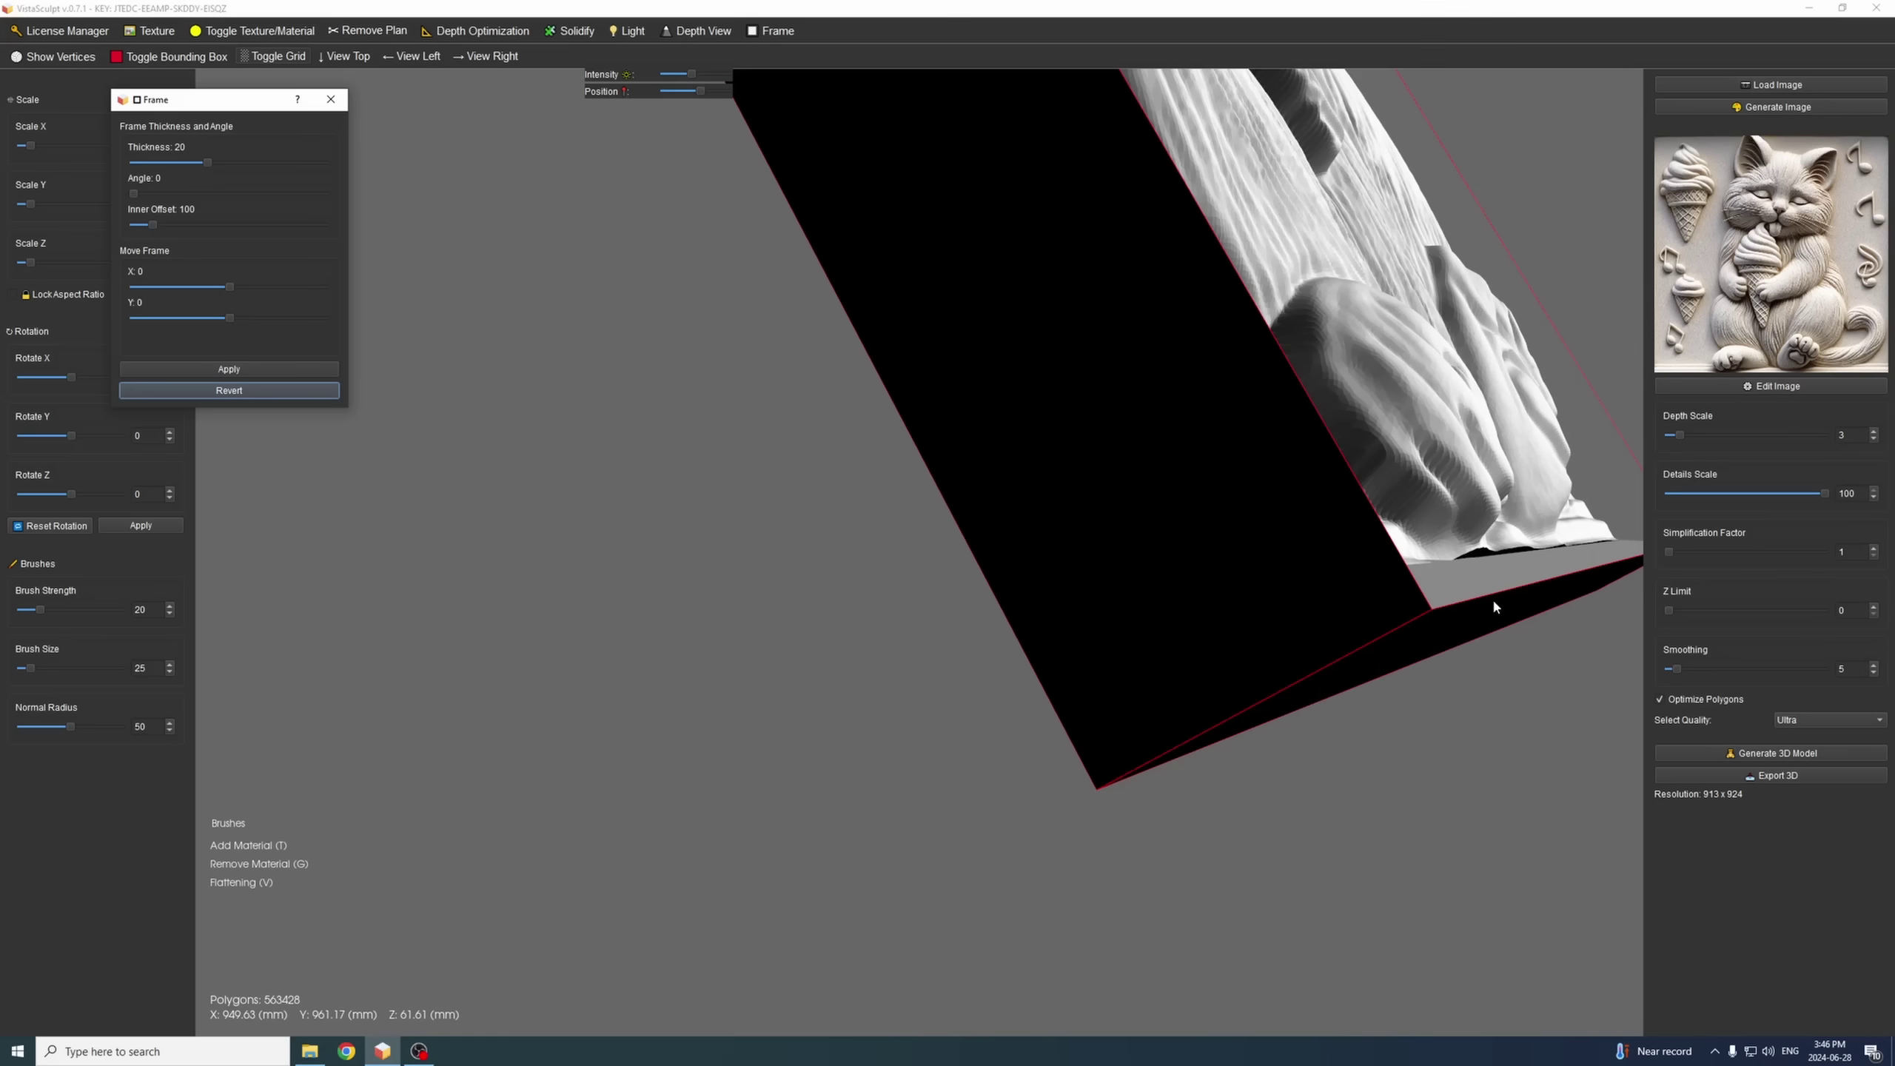
drag(1493, 558, 1460, 558)
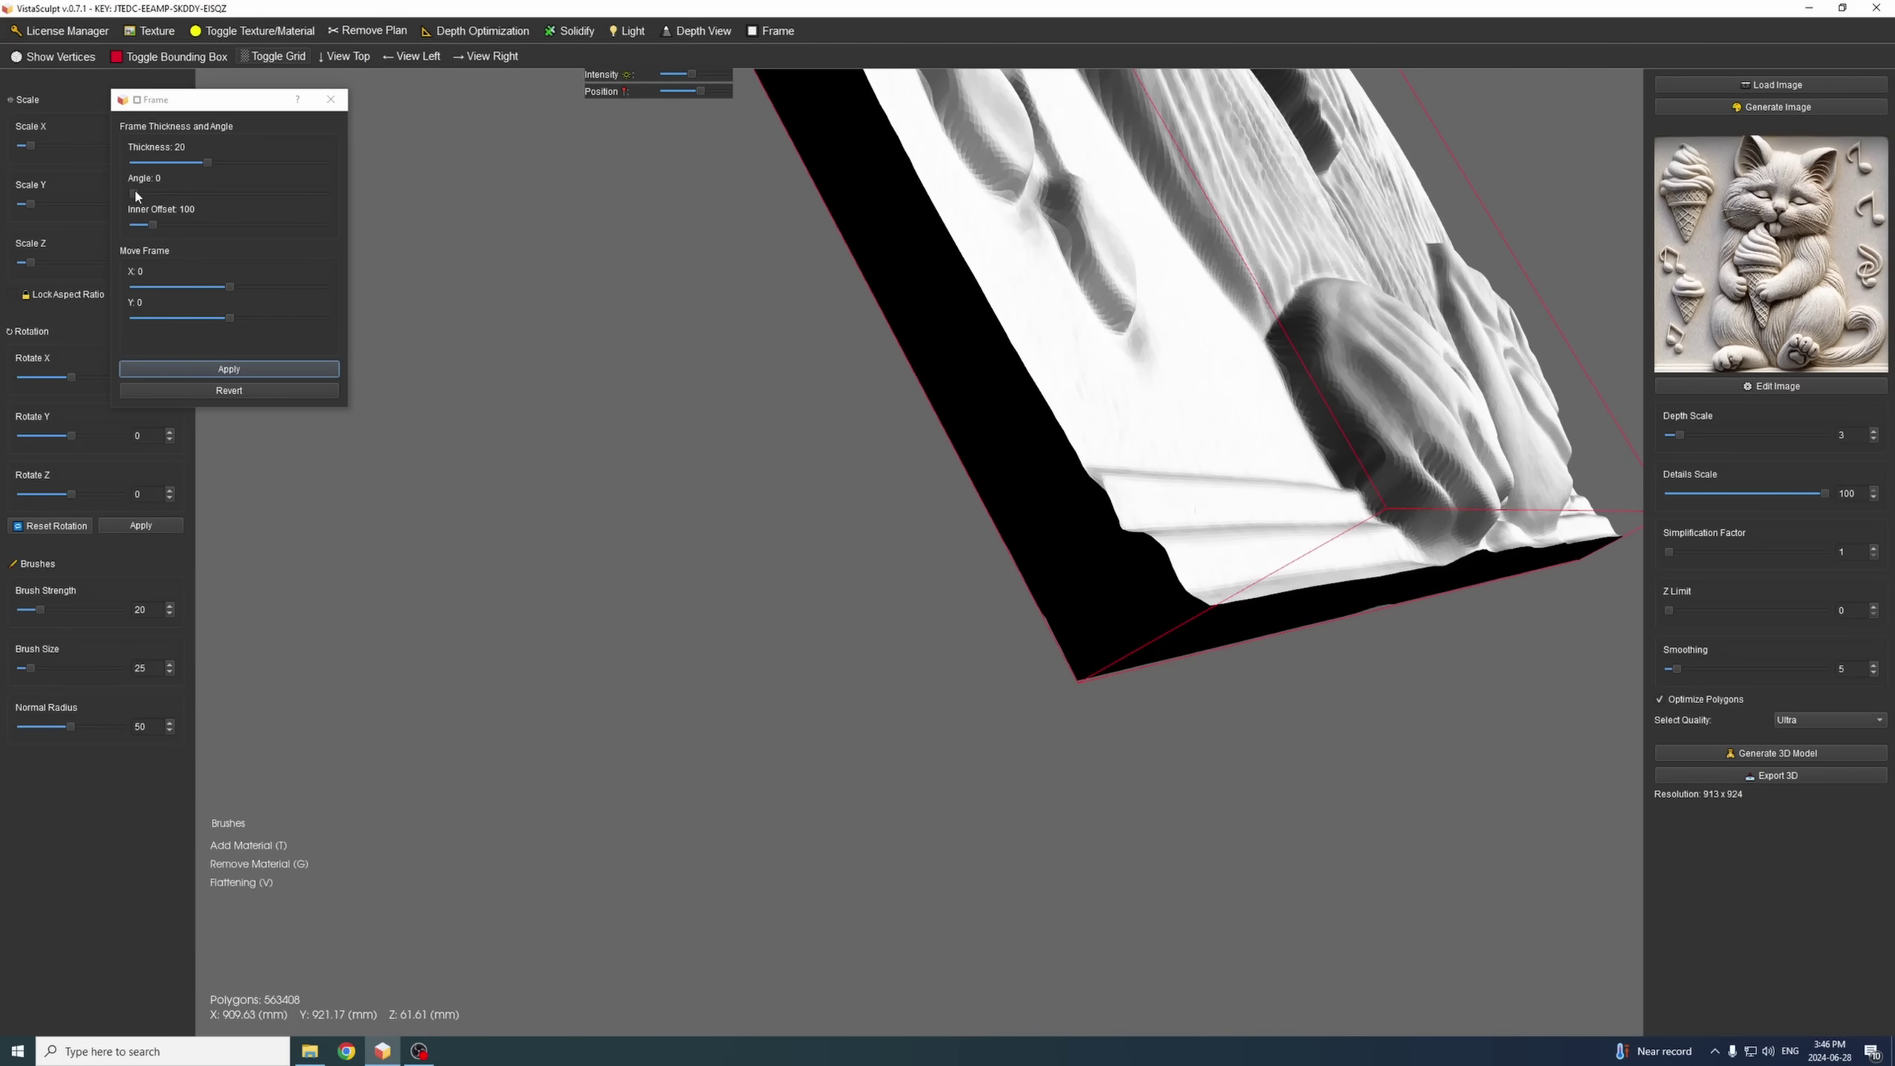
drag(134, 194, 270, 193)
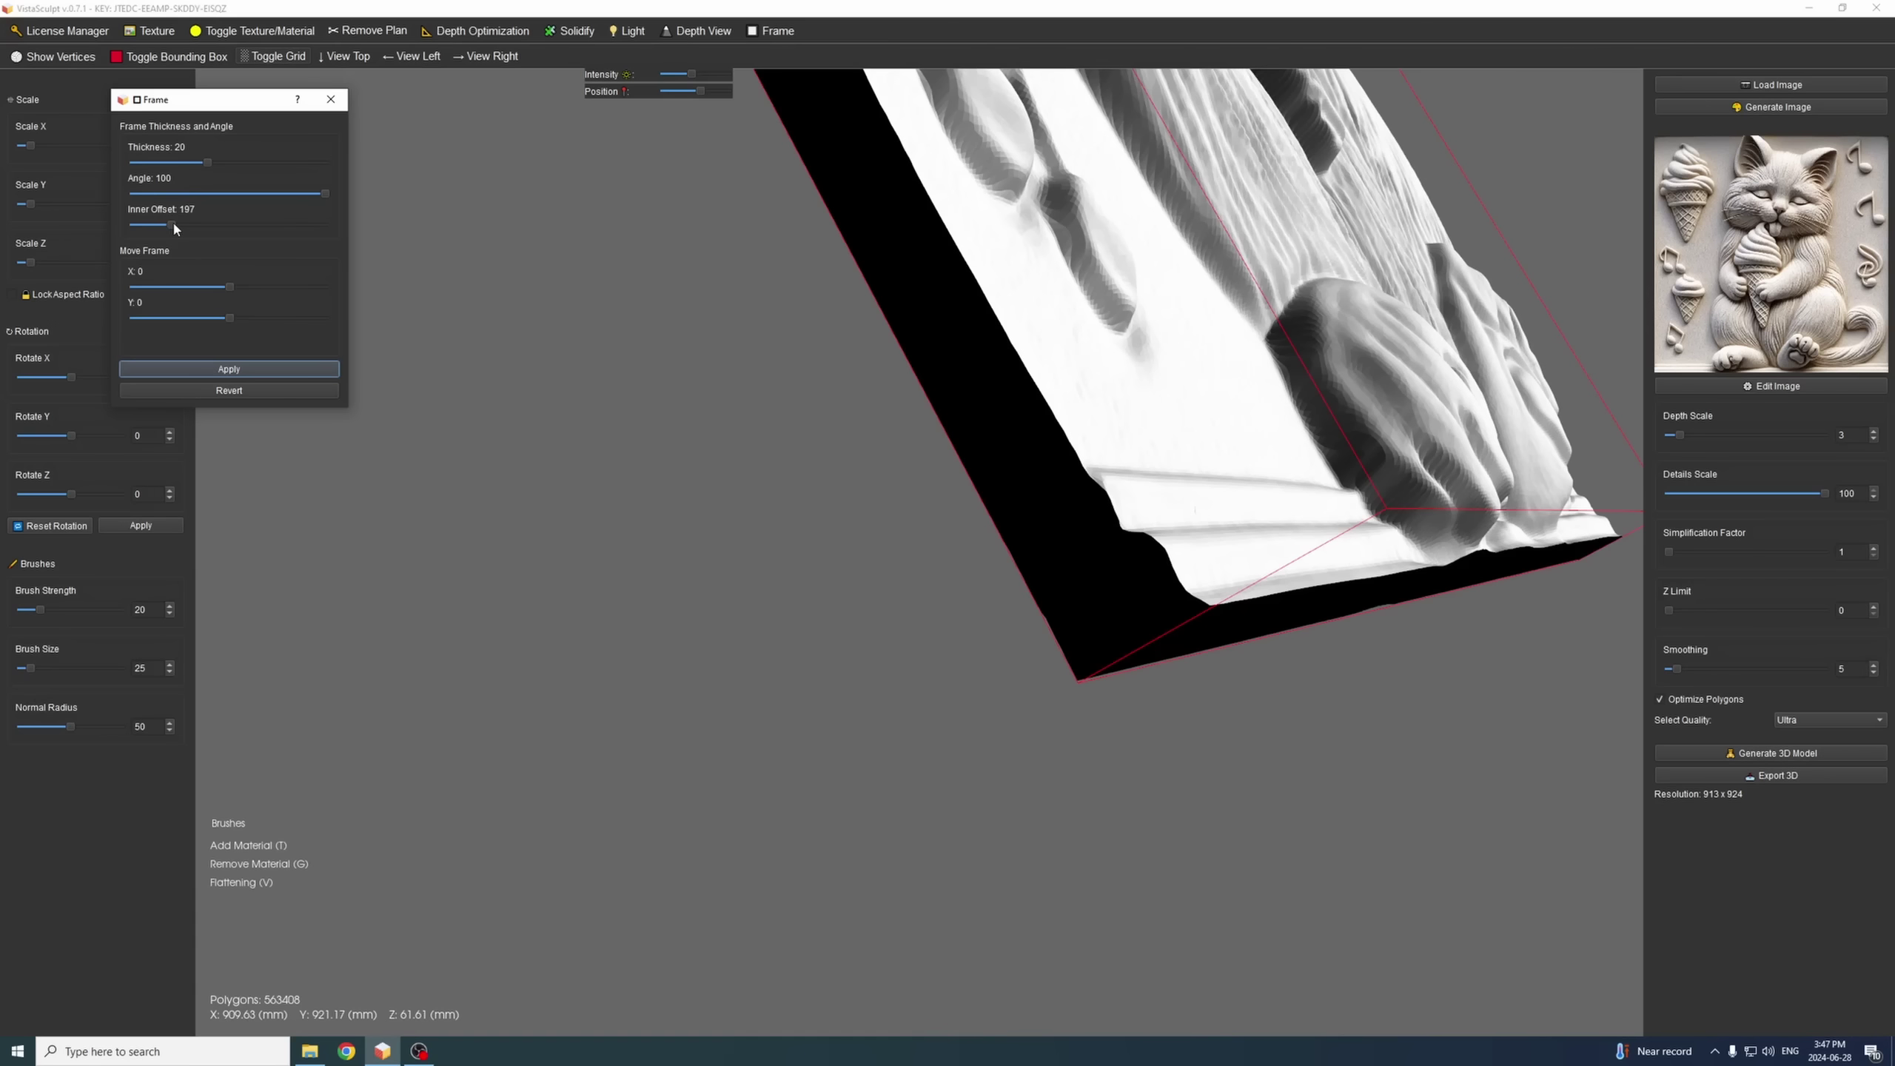
drag(172, 224, 174, 225)
drag(1491, 557, 1501, 572)
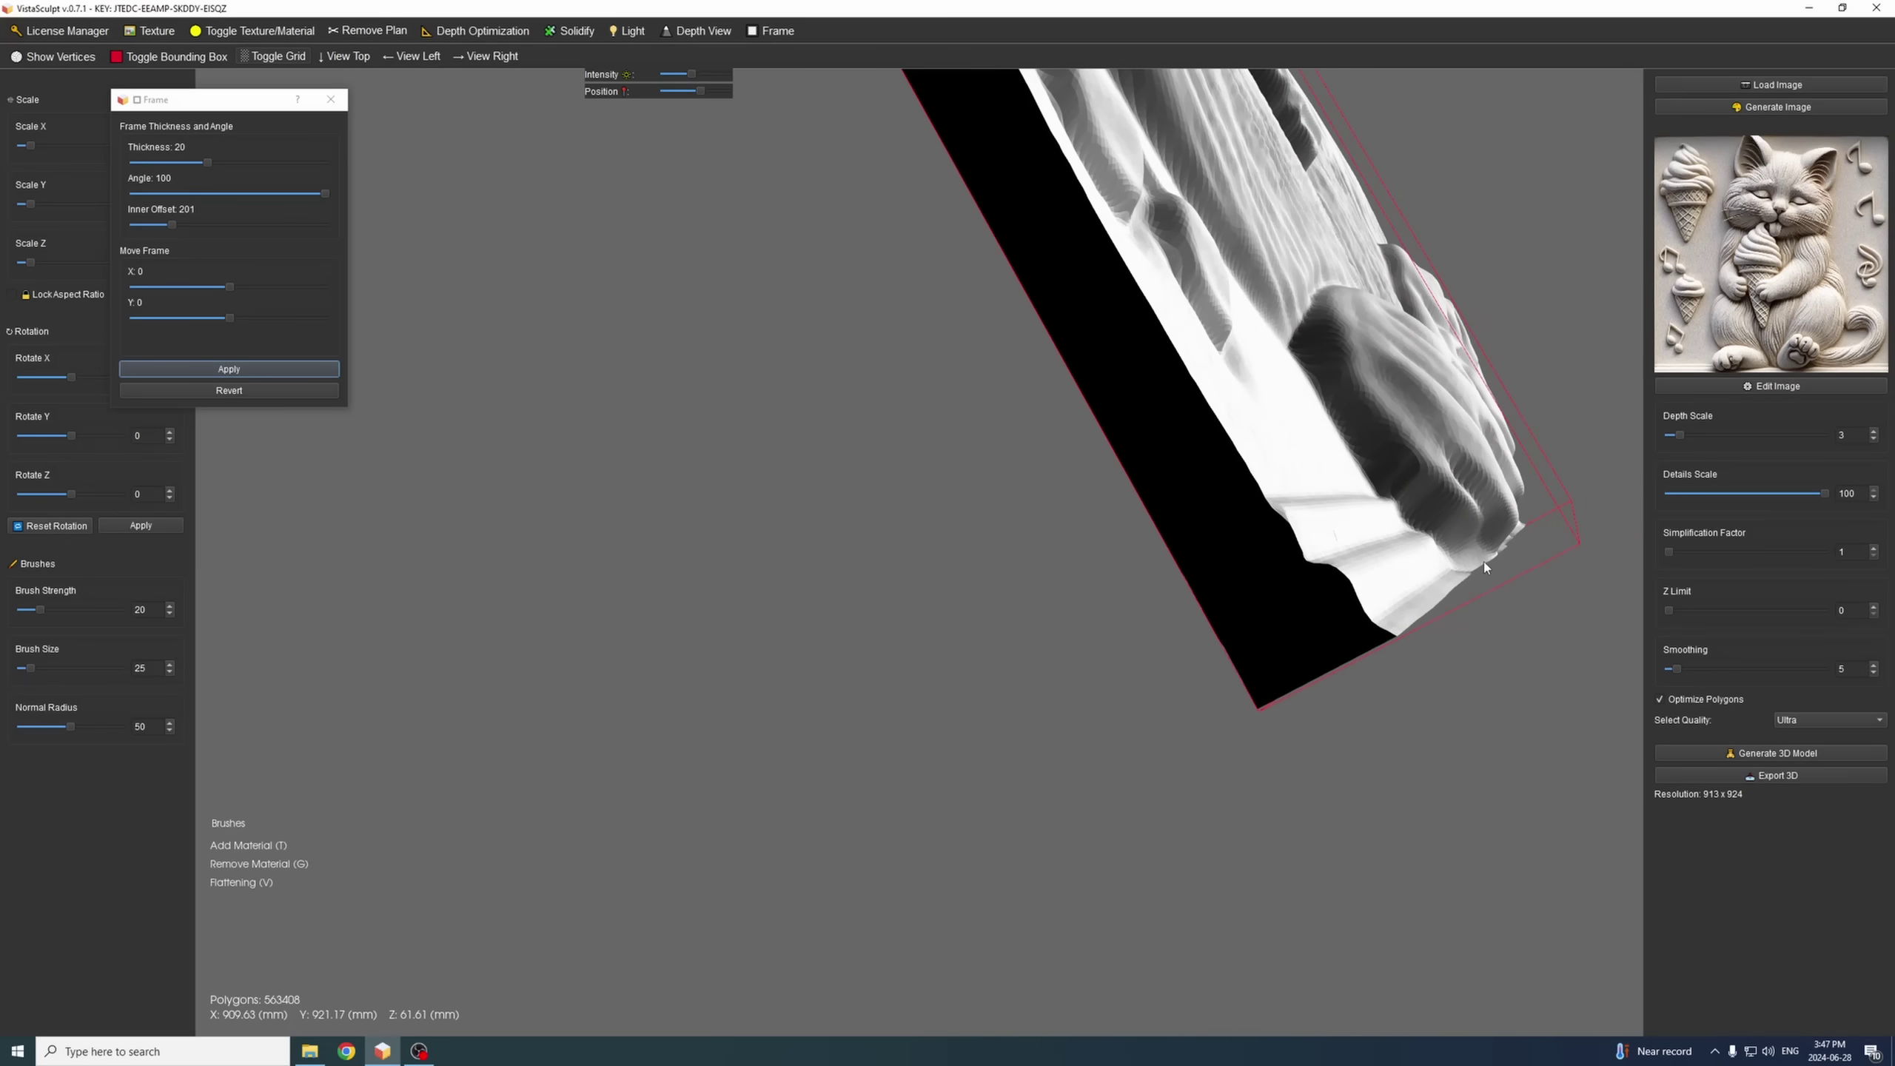
click(258, 371)
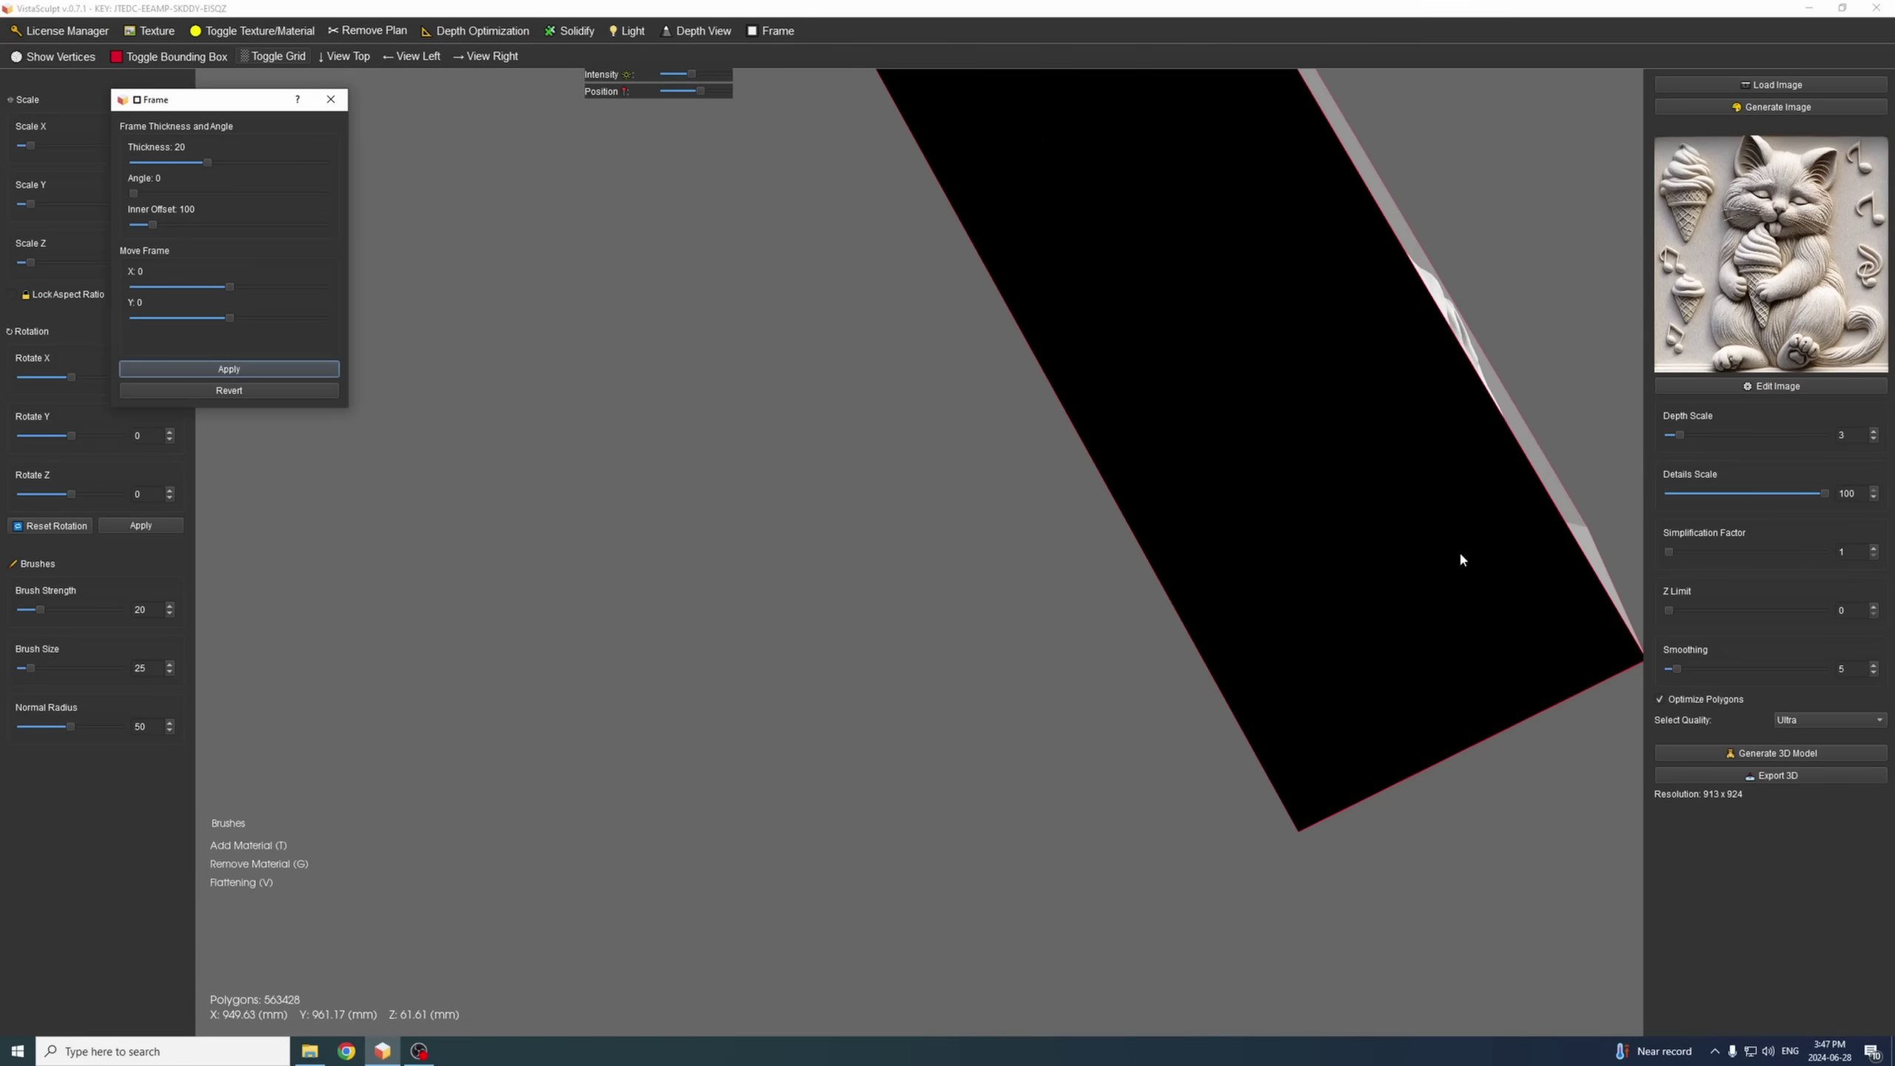
- Inspect the angled frame, then revert it, restoring the slab to 909.63 x 921.17 mm
drag(1460, 553, 1005, 430)
scroll(1089, 513, down, 8)
scroll(1241, 459, down, 4)
scroll(843, 379, up, 3)
scroll(1072, 429, up, 1)
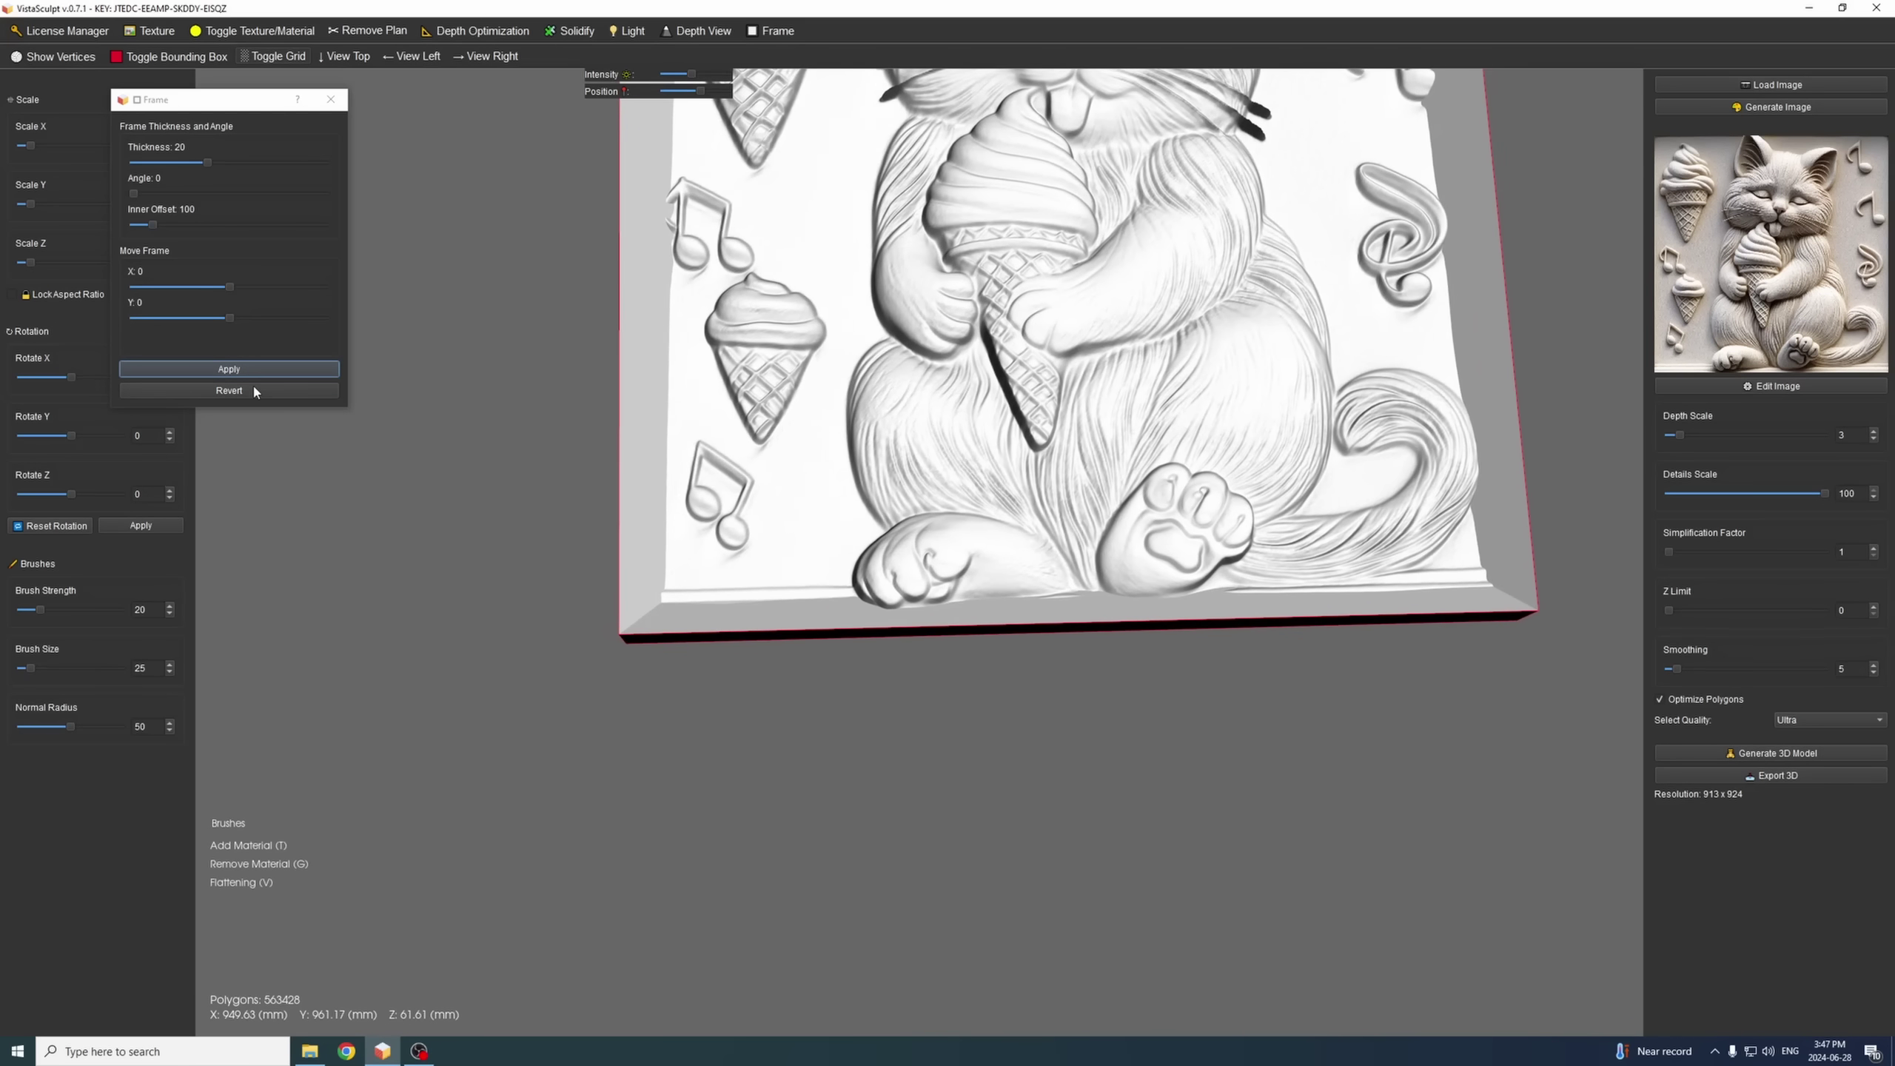
click(228, 390)
- Set the frame angle to its maximum of 100 and view the relief edge-on
drag(1196, 588, 910, 325)
scroll(1119, 522, up, 2)
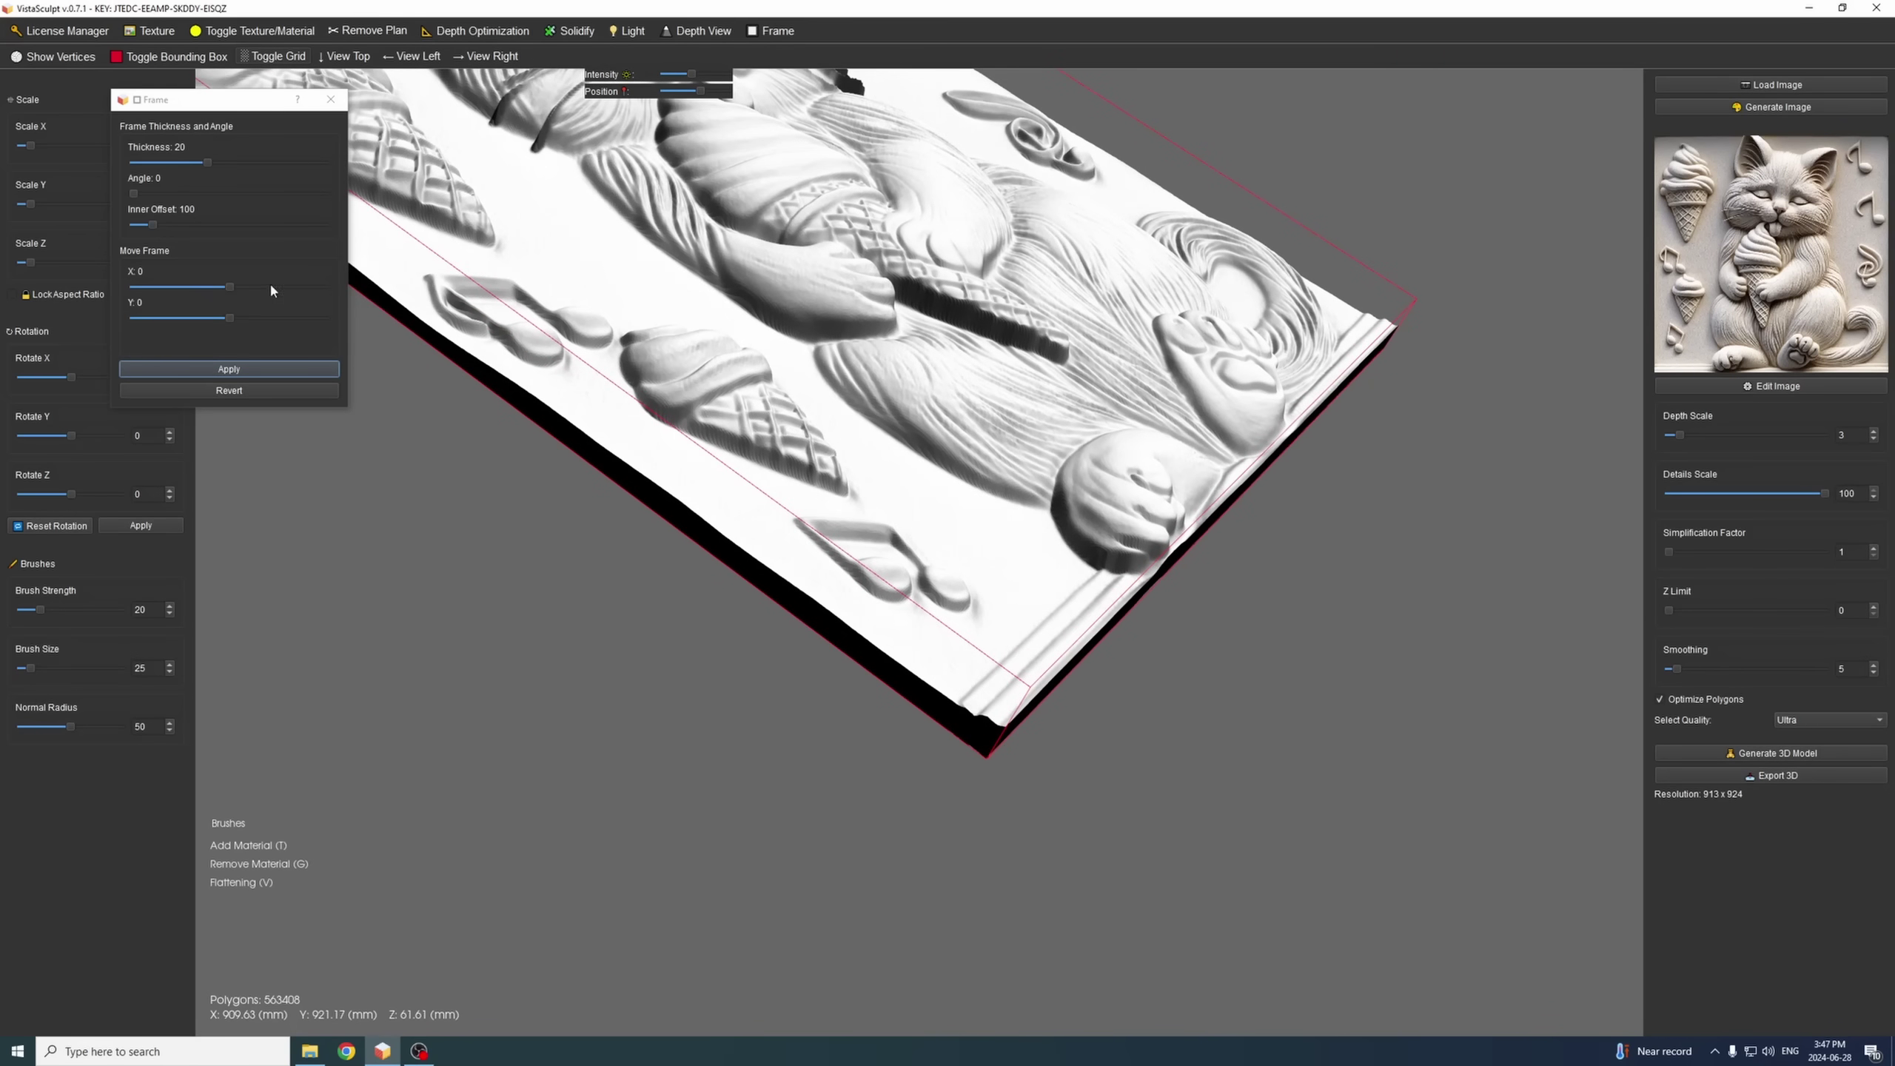
drag(134, 194, 324, 193)
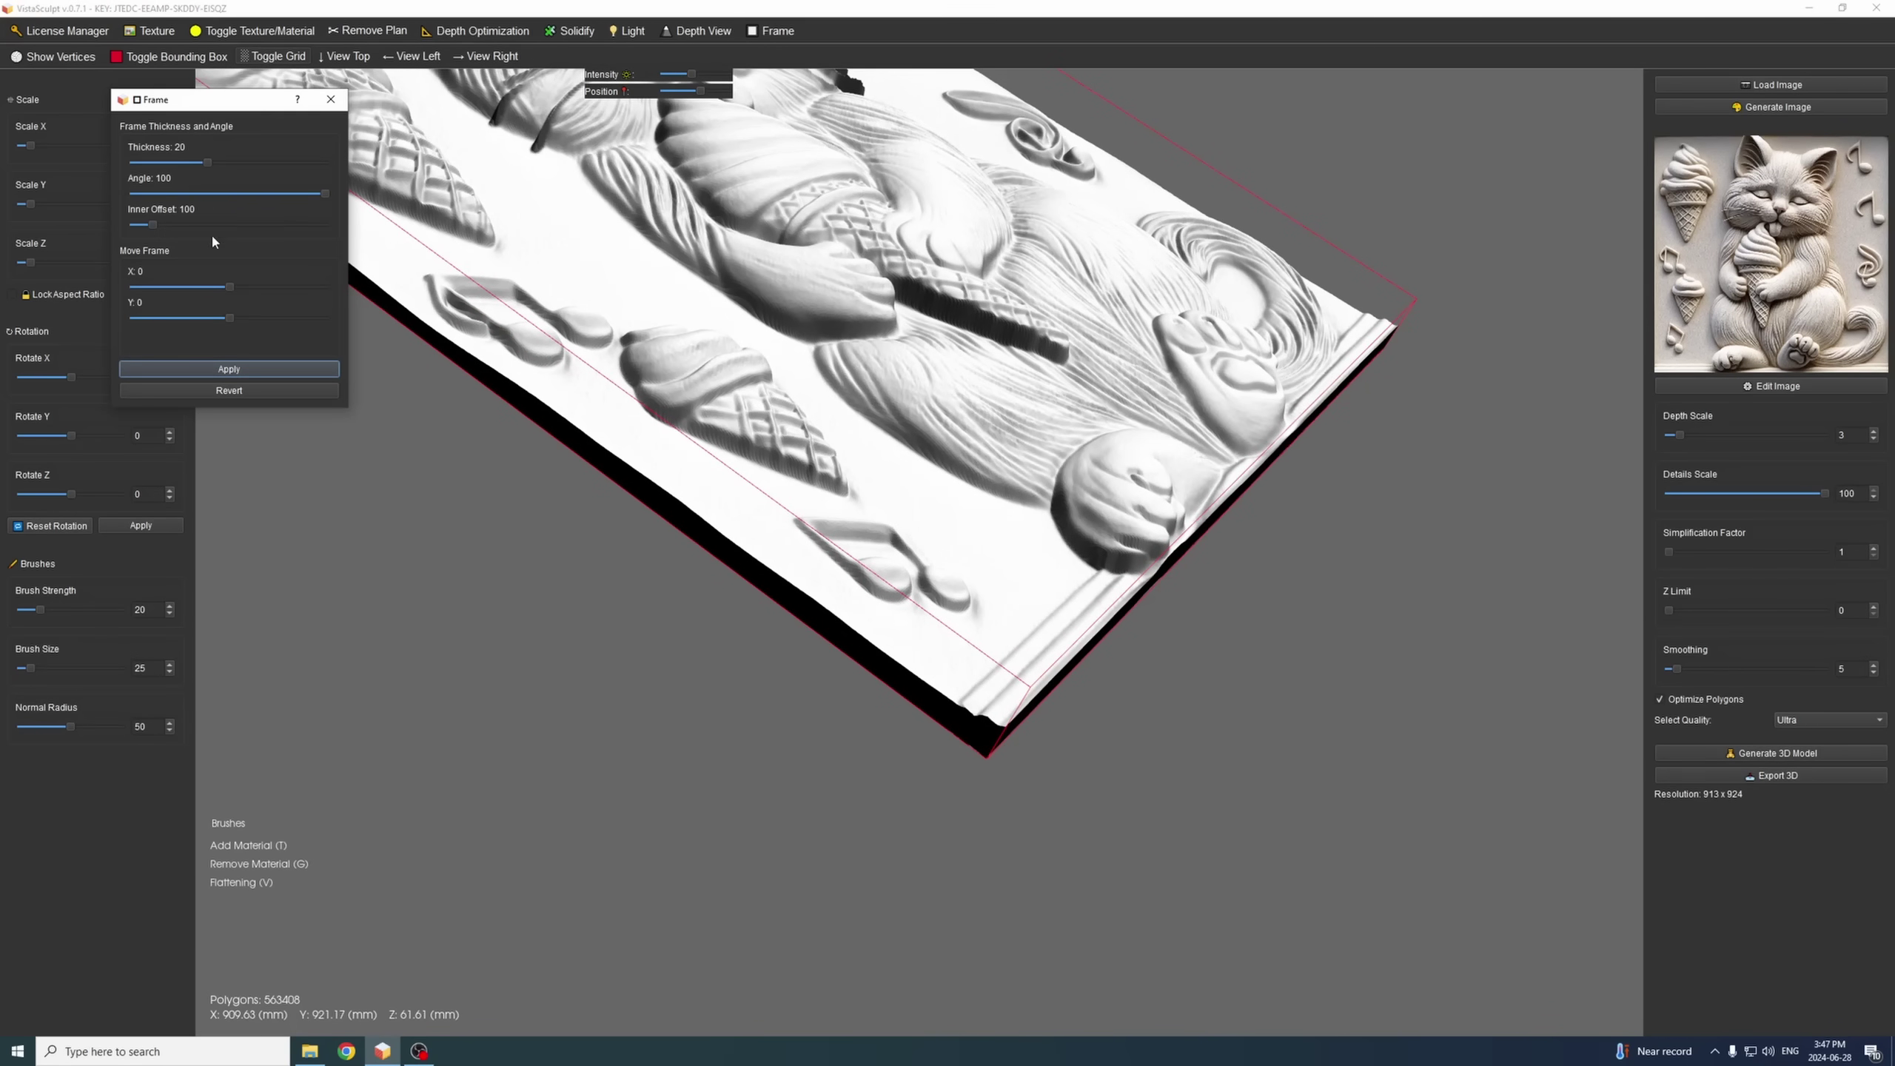
drag(870, 315, 1297, 478)
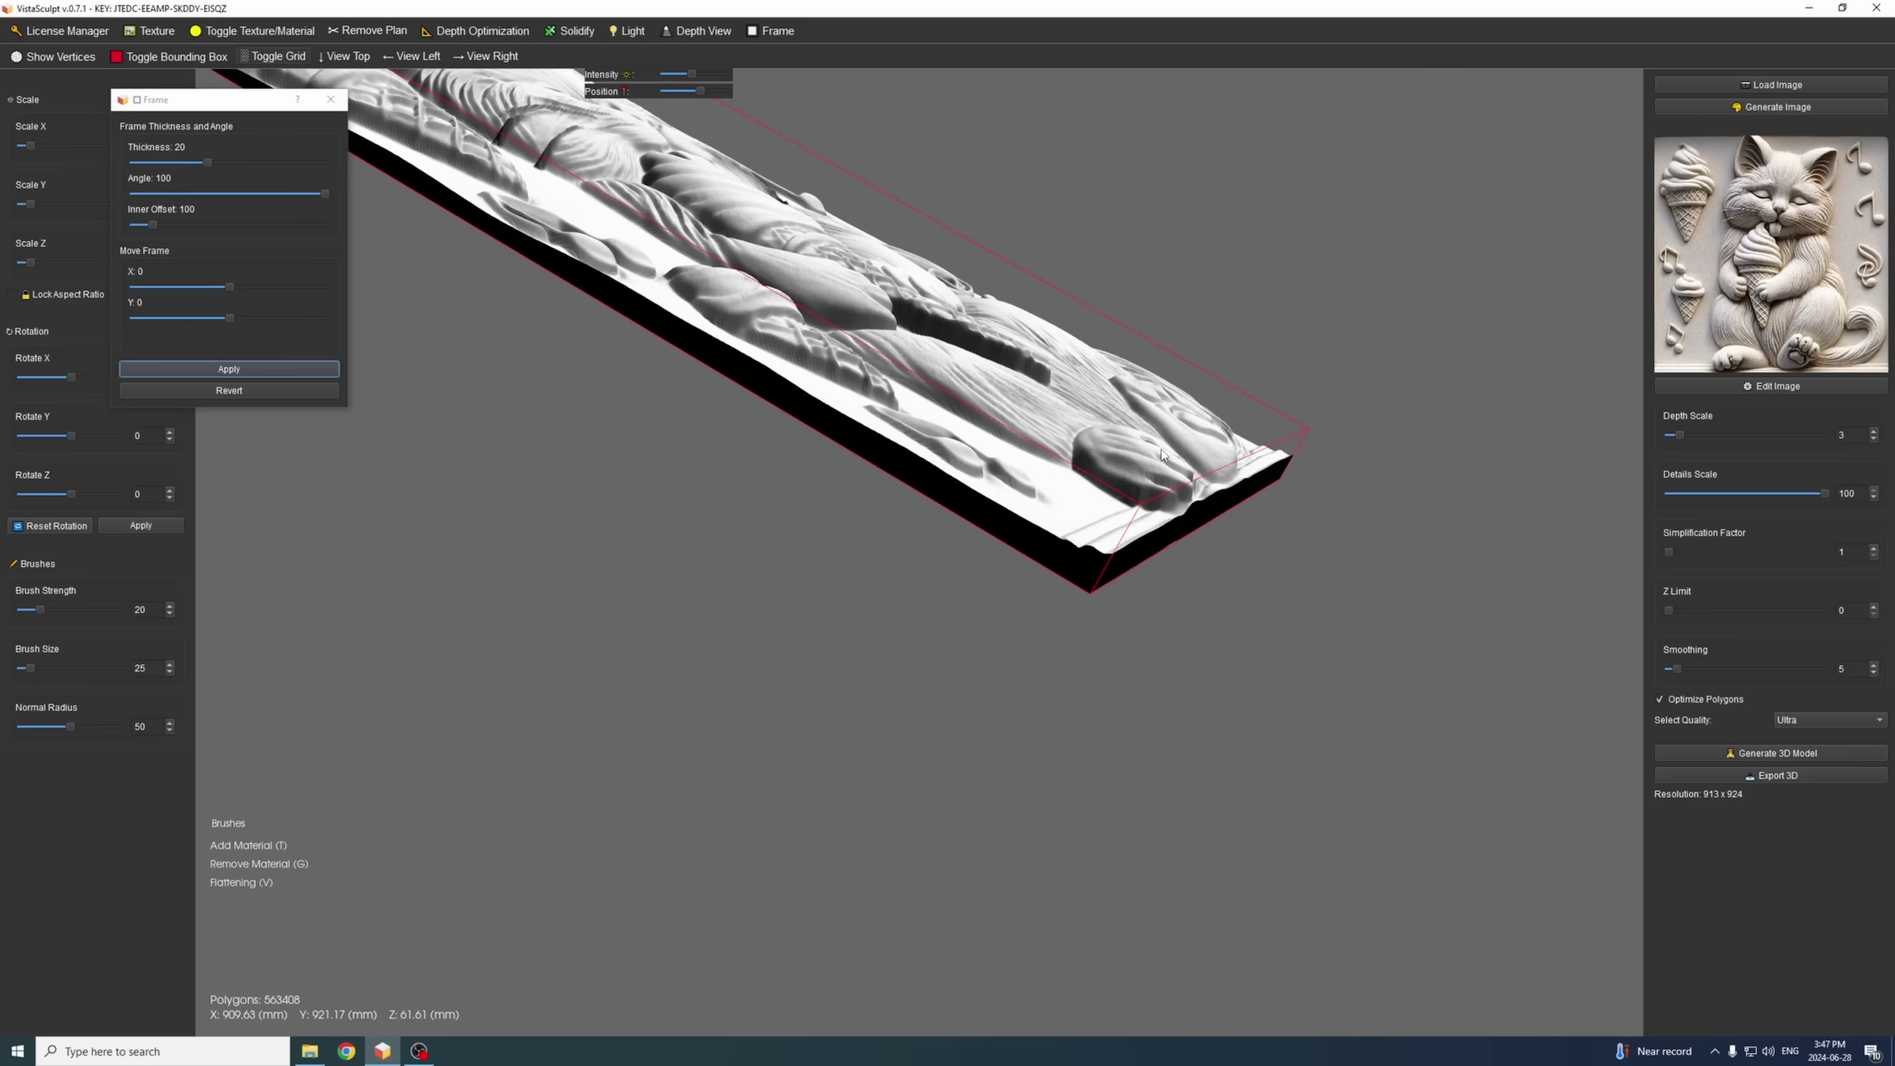
drag(1162, 455, 1339, 431)
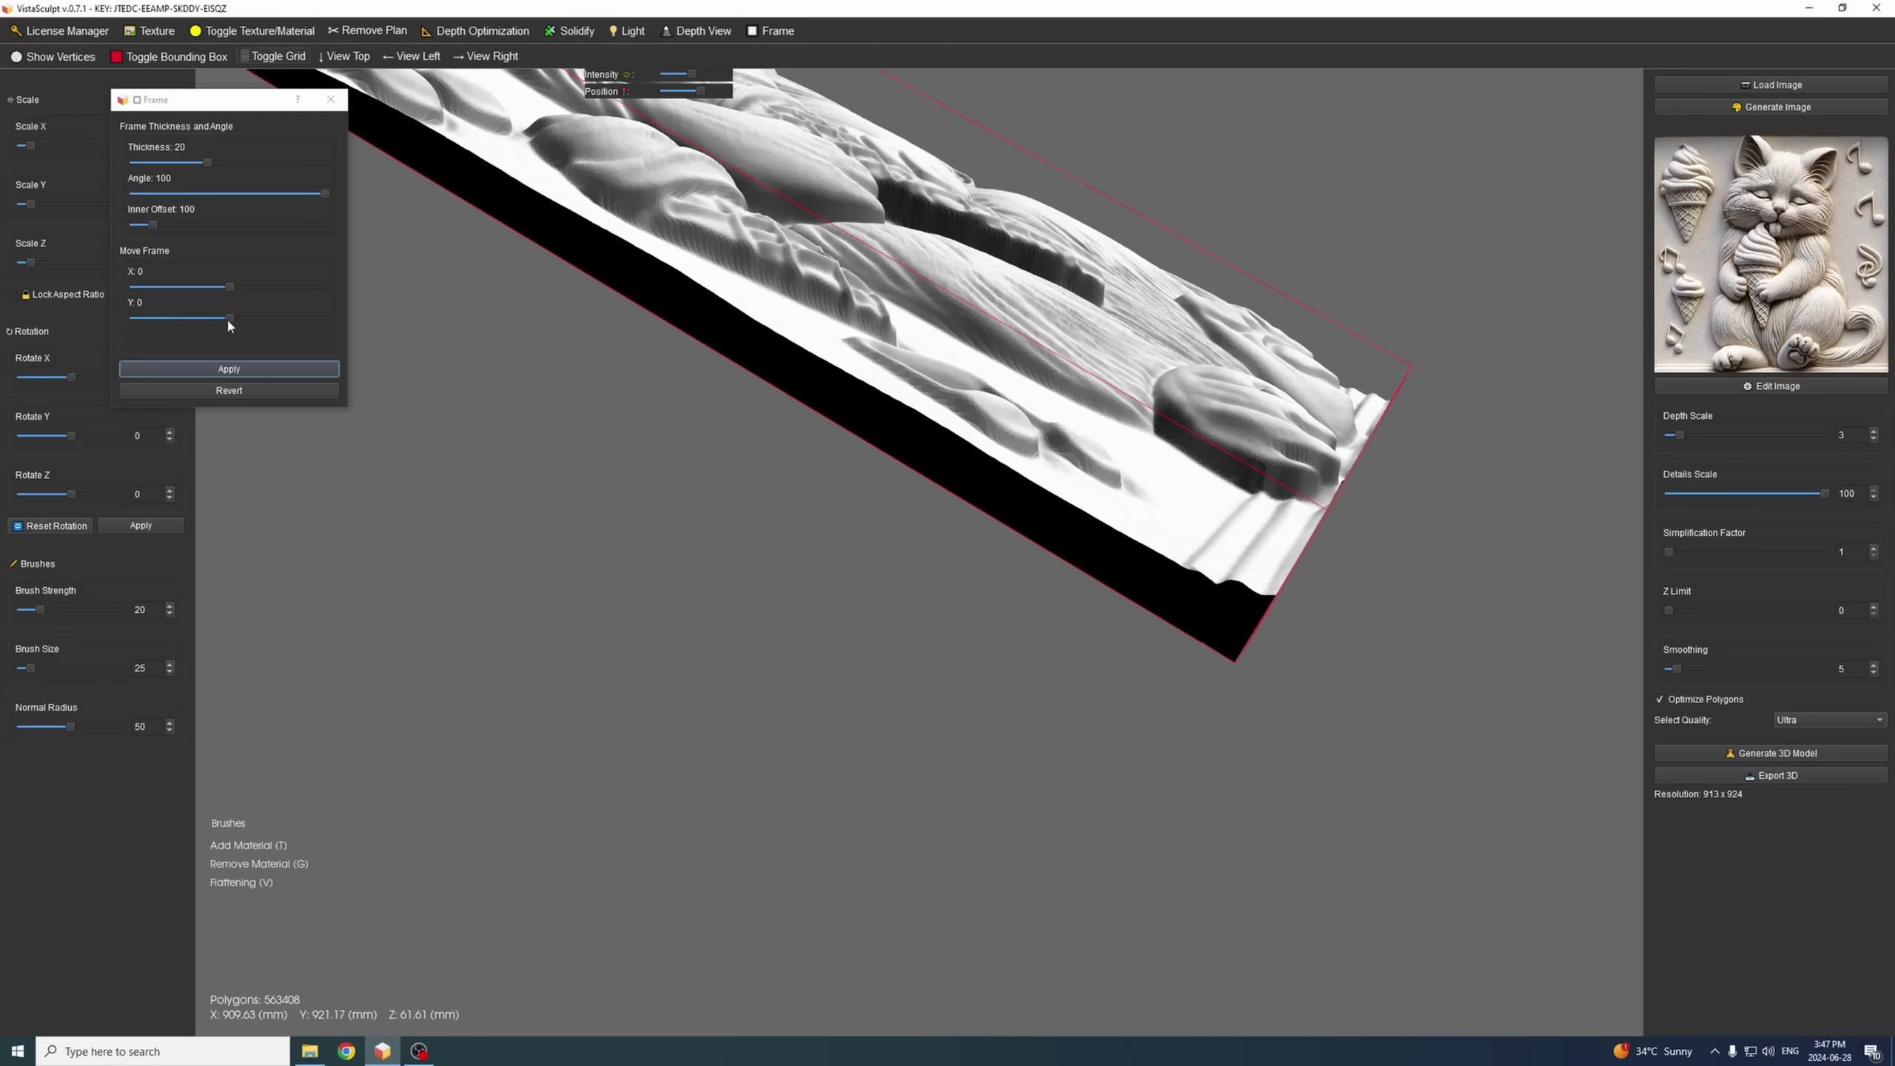
- Nudge the frame's vertical position to 1 and check the framed relief from the top view
drag(230, 322, 233, 320)
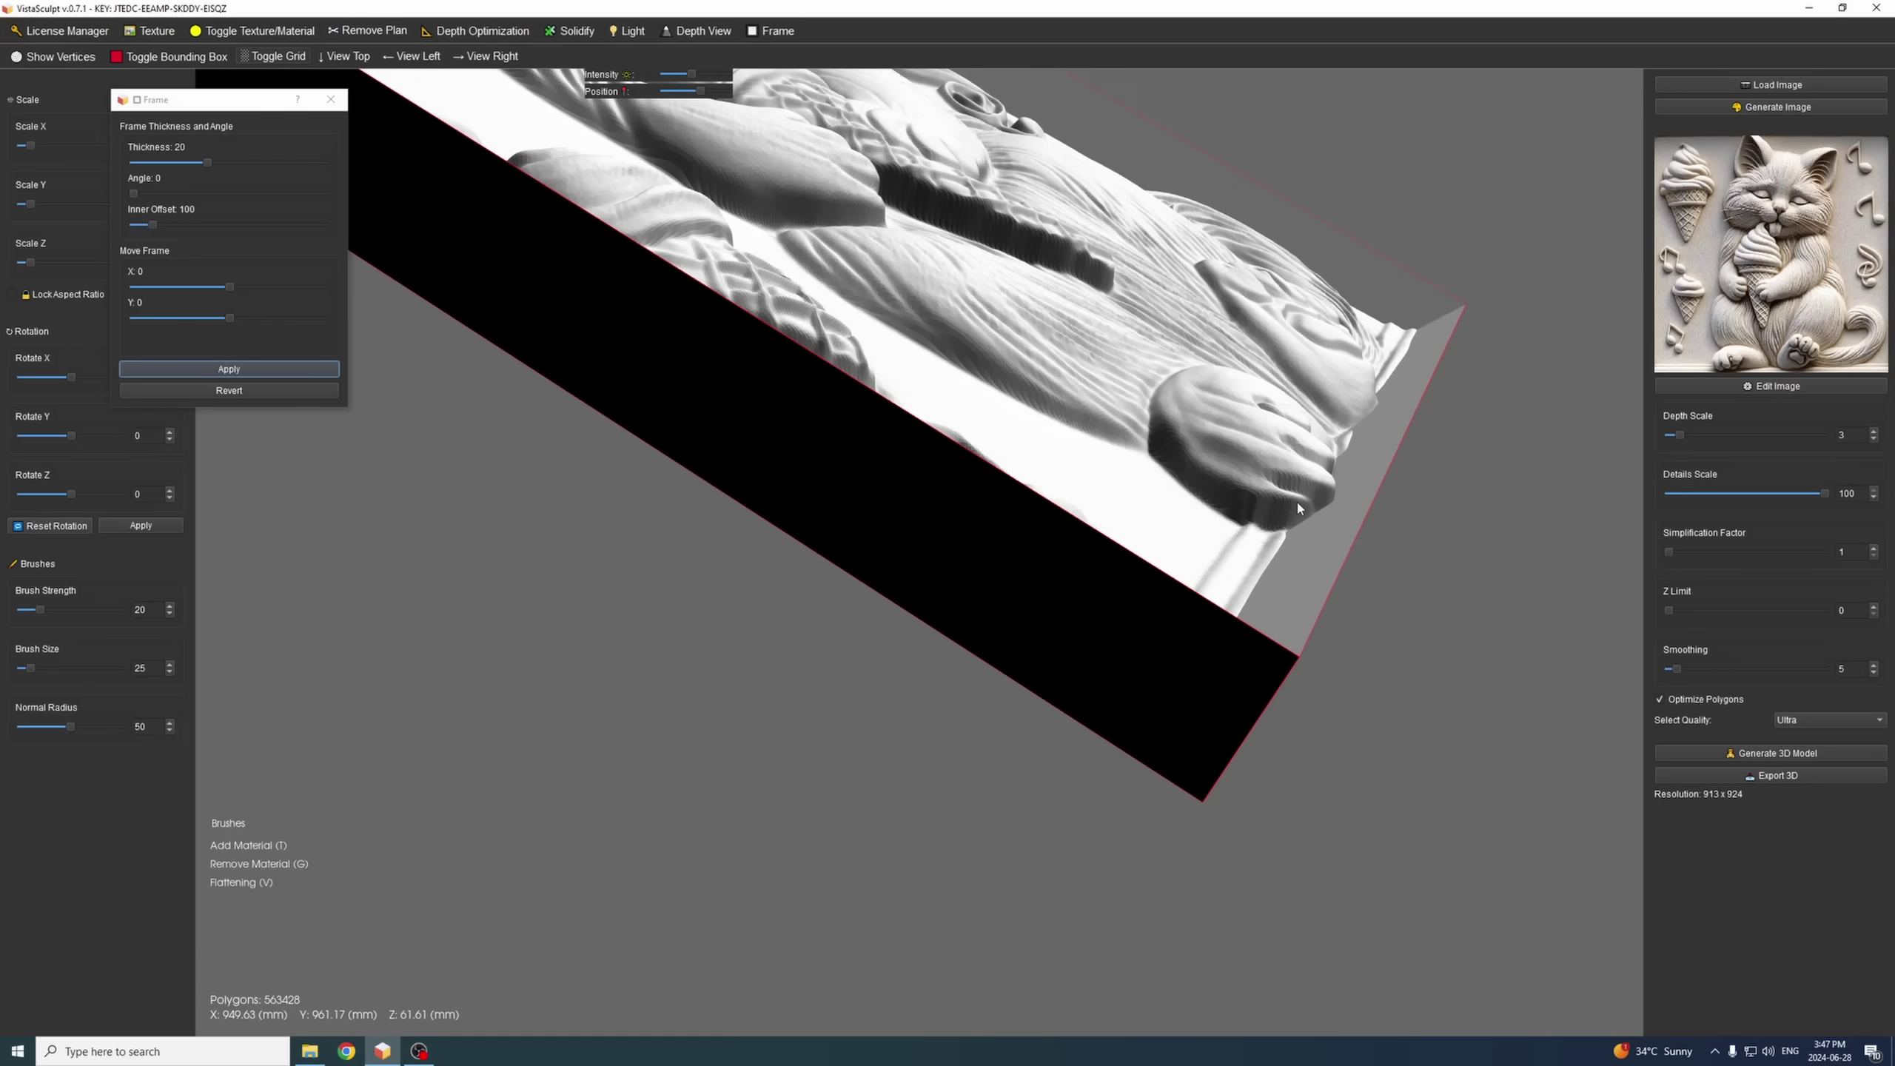
drag(1298, 508, 730, 547)
click(352, 58)
drag(1022, 411, 796, 499)
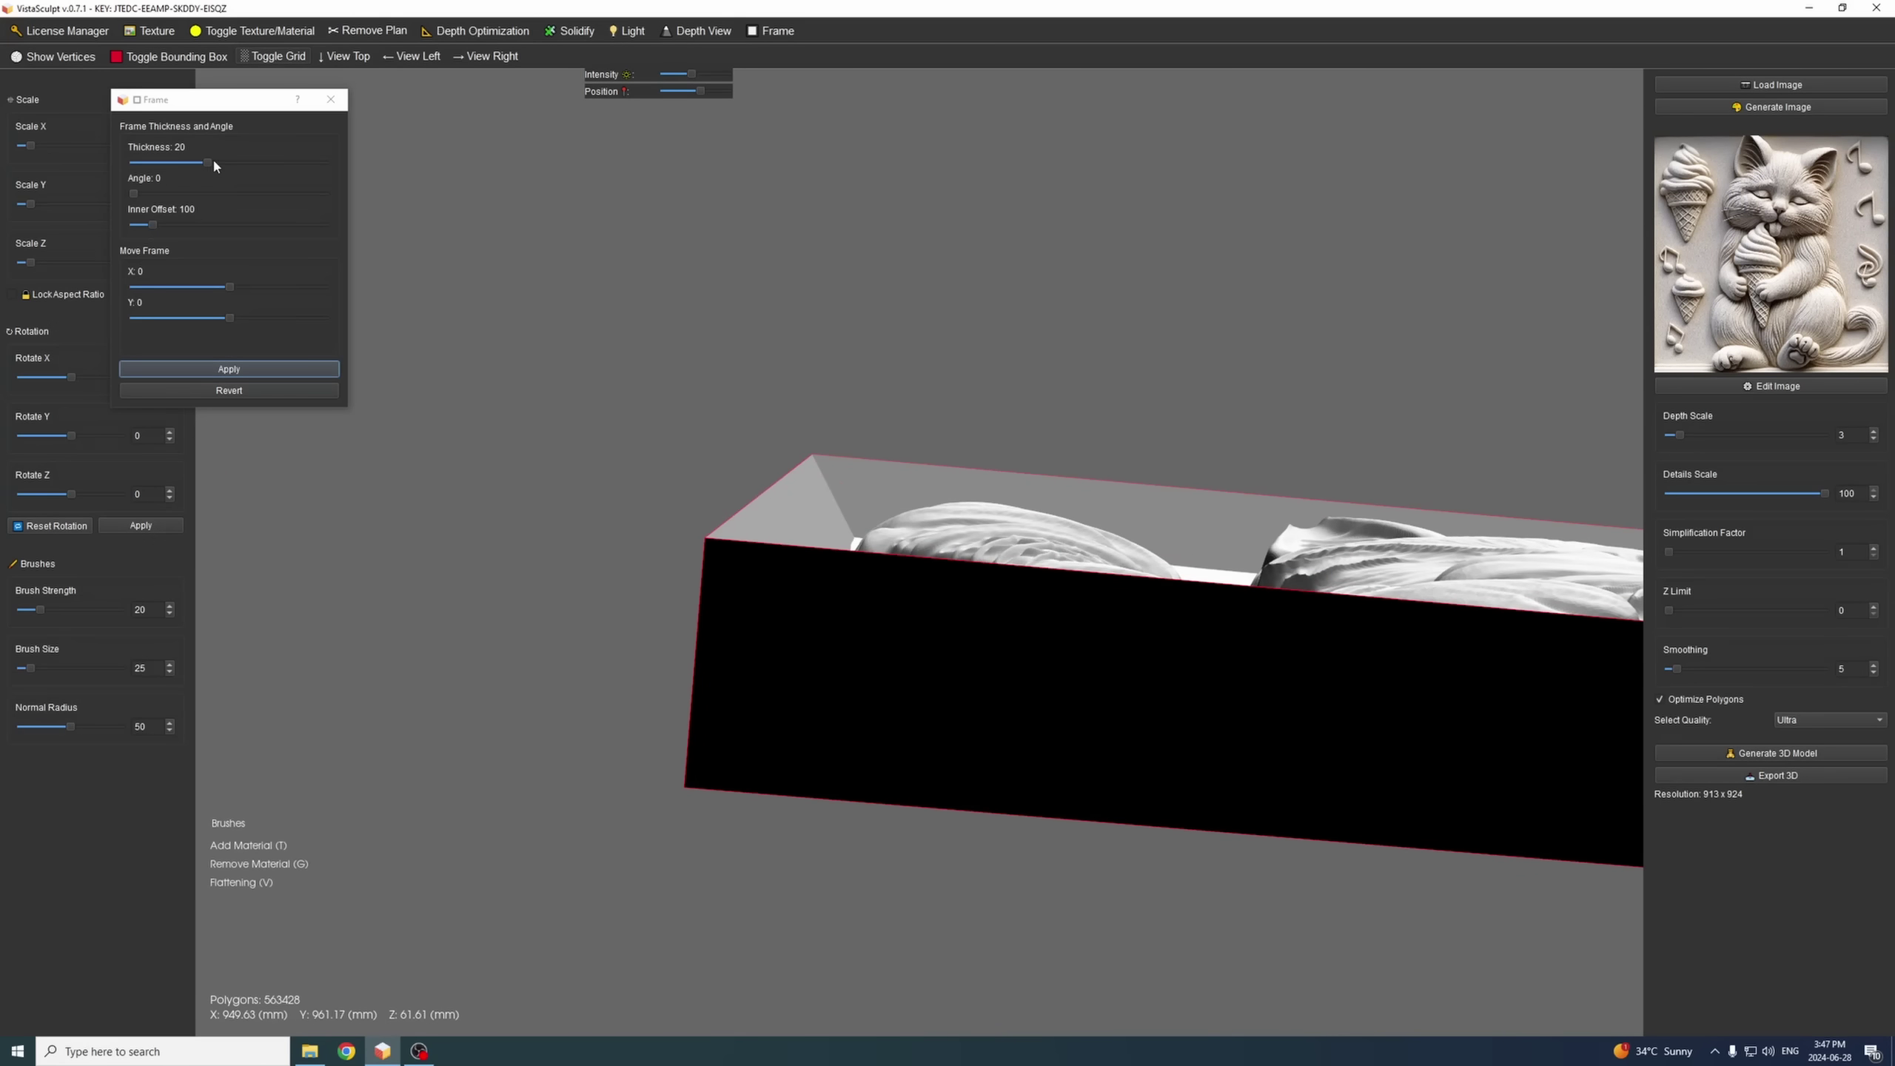
- Adjust inner offset and thickness for another 20-thick frame (969.63 x 981.17 mm), viewed from above
drag(153, 225, 133, 225)
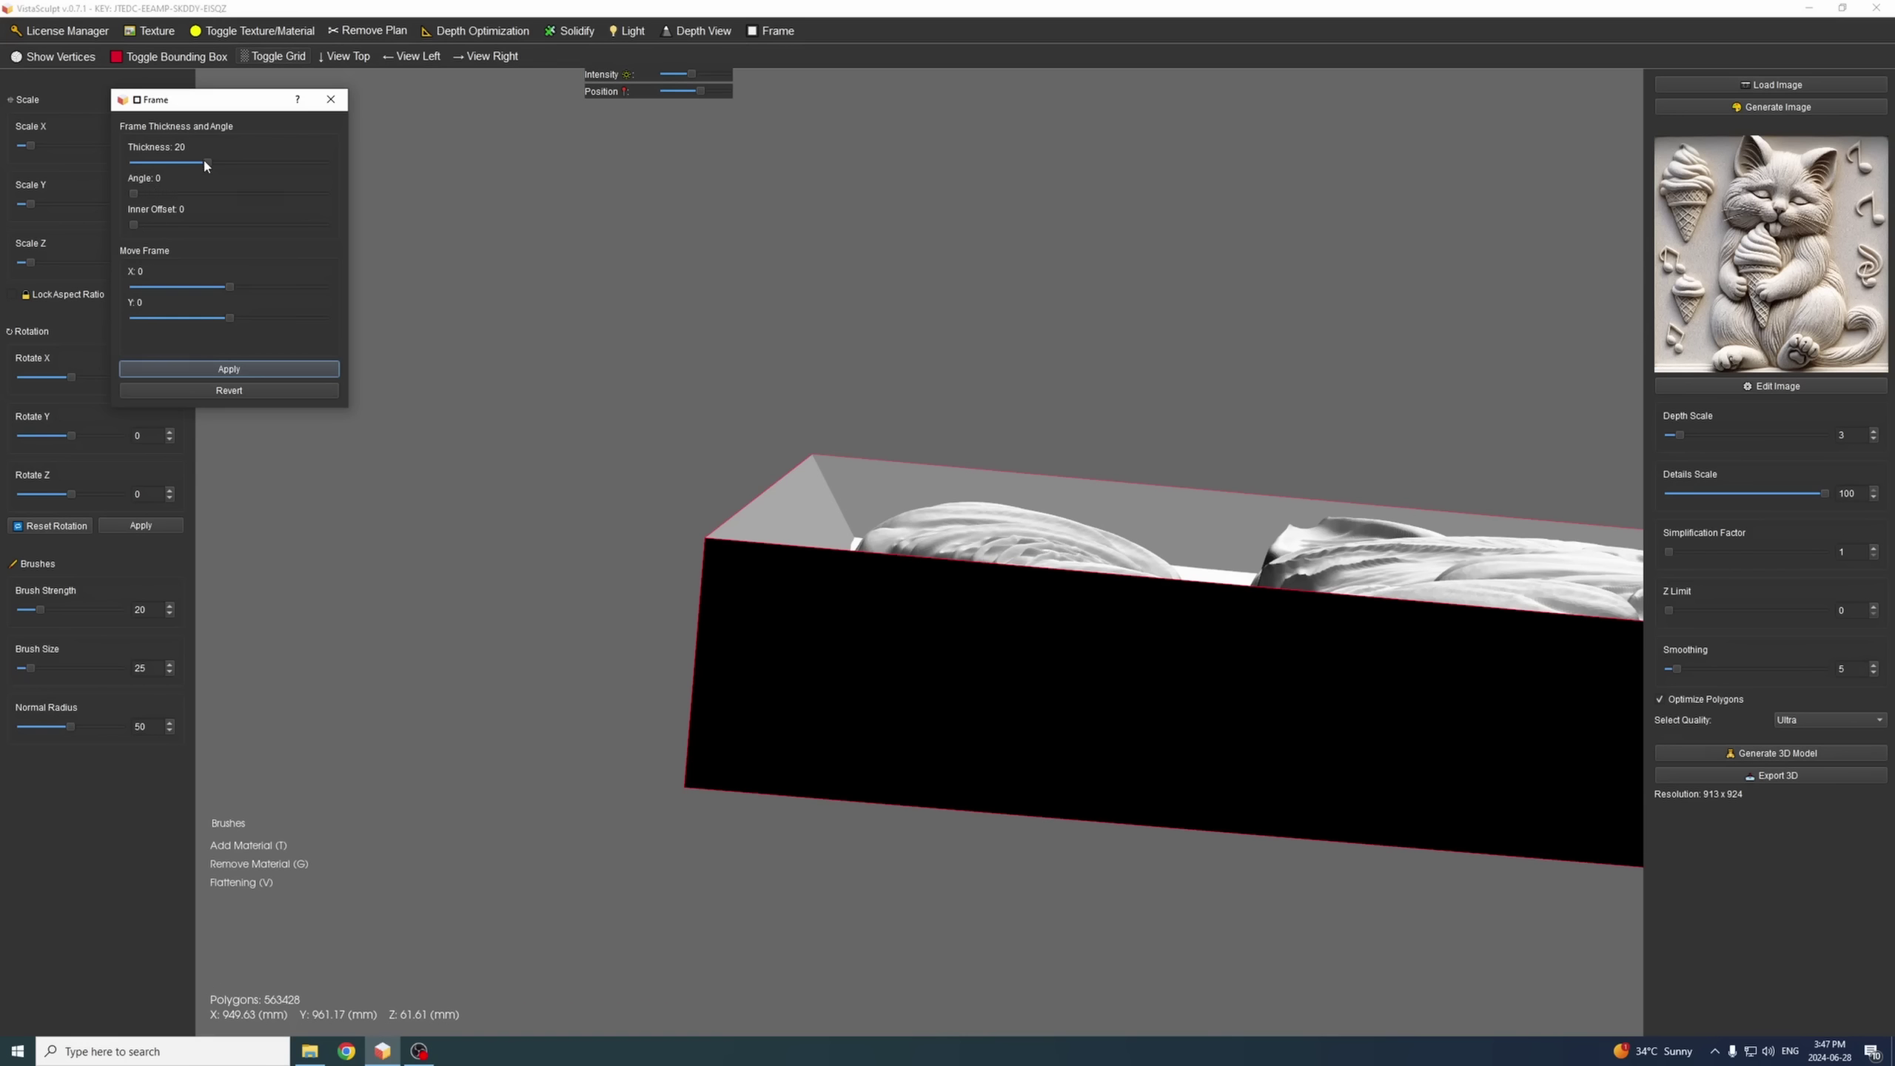
drag(174, 164, 170, 163)
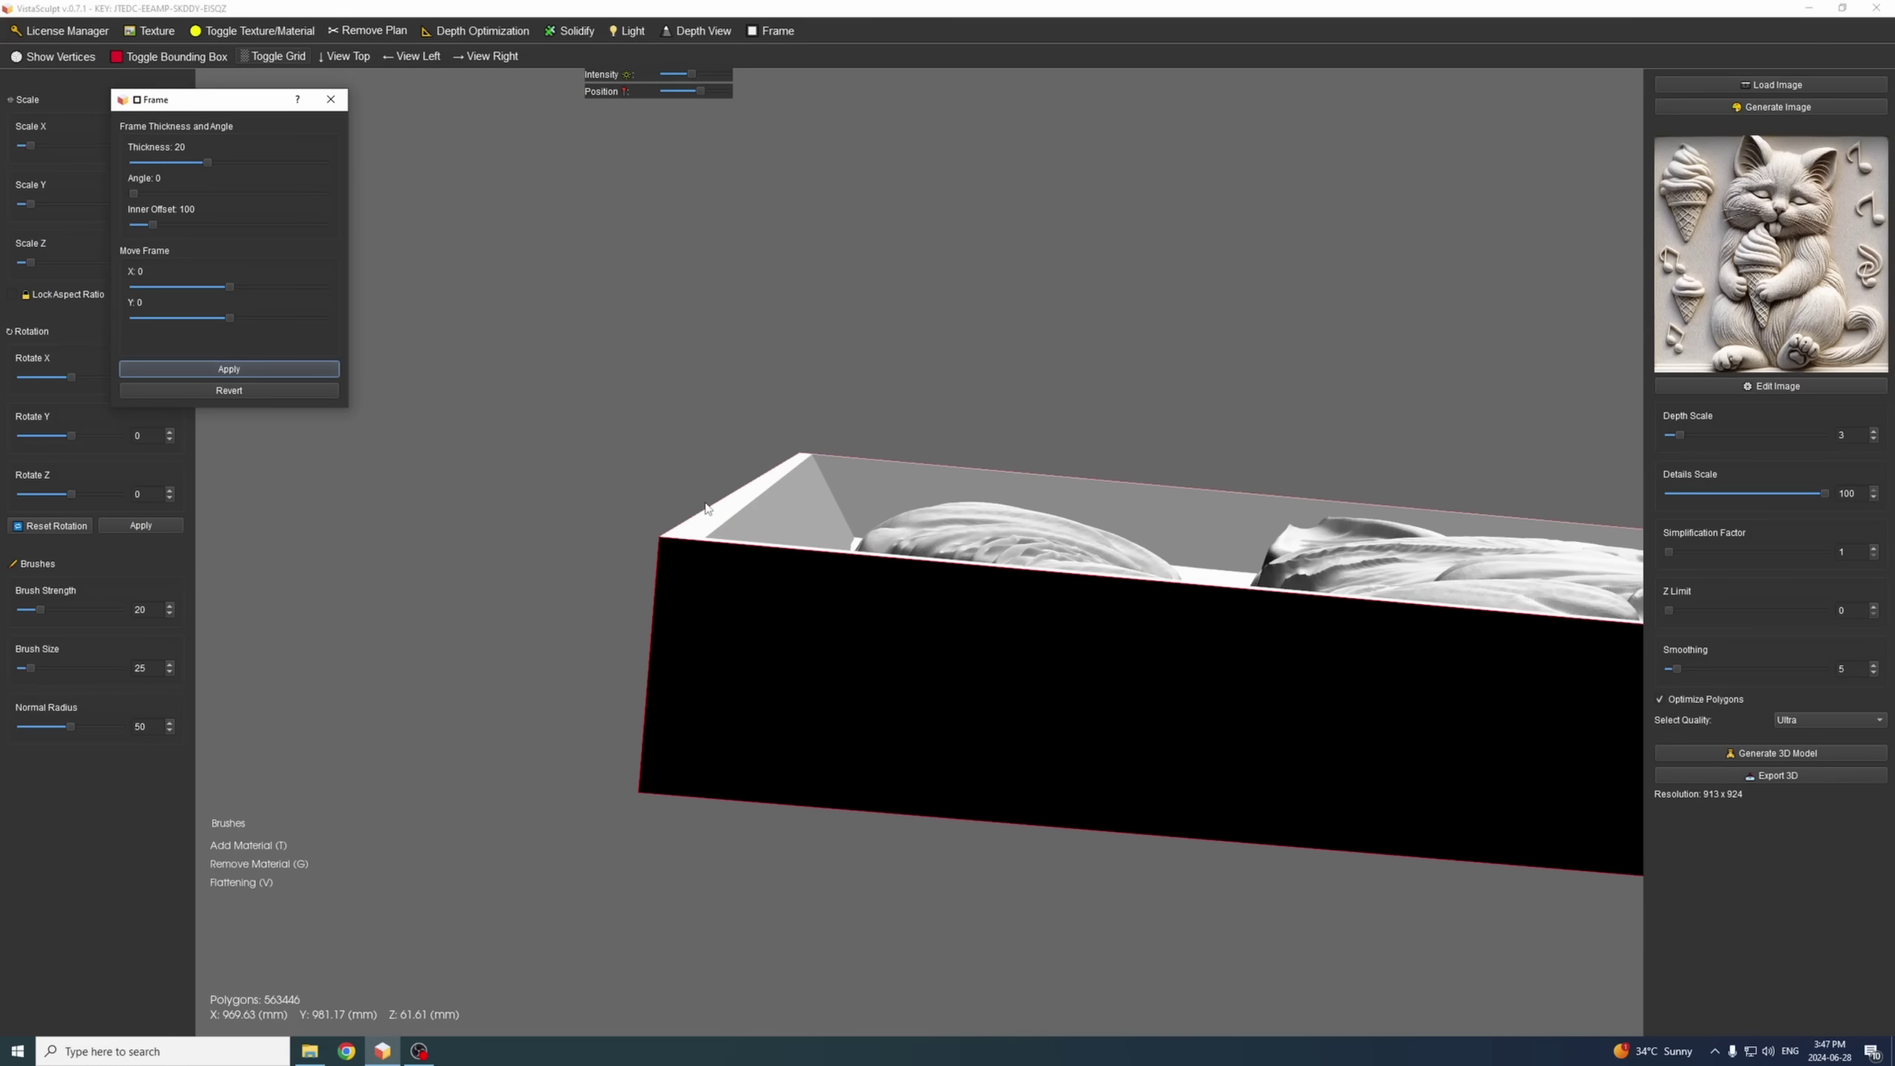
drag(715, 502, 716, 519)
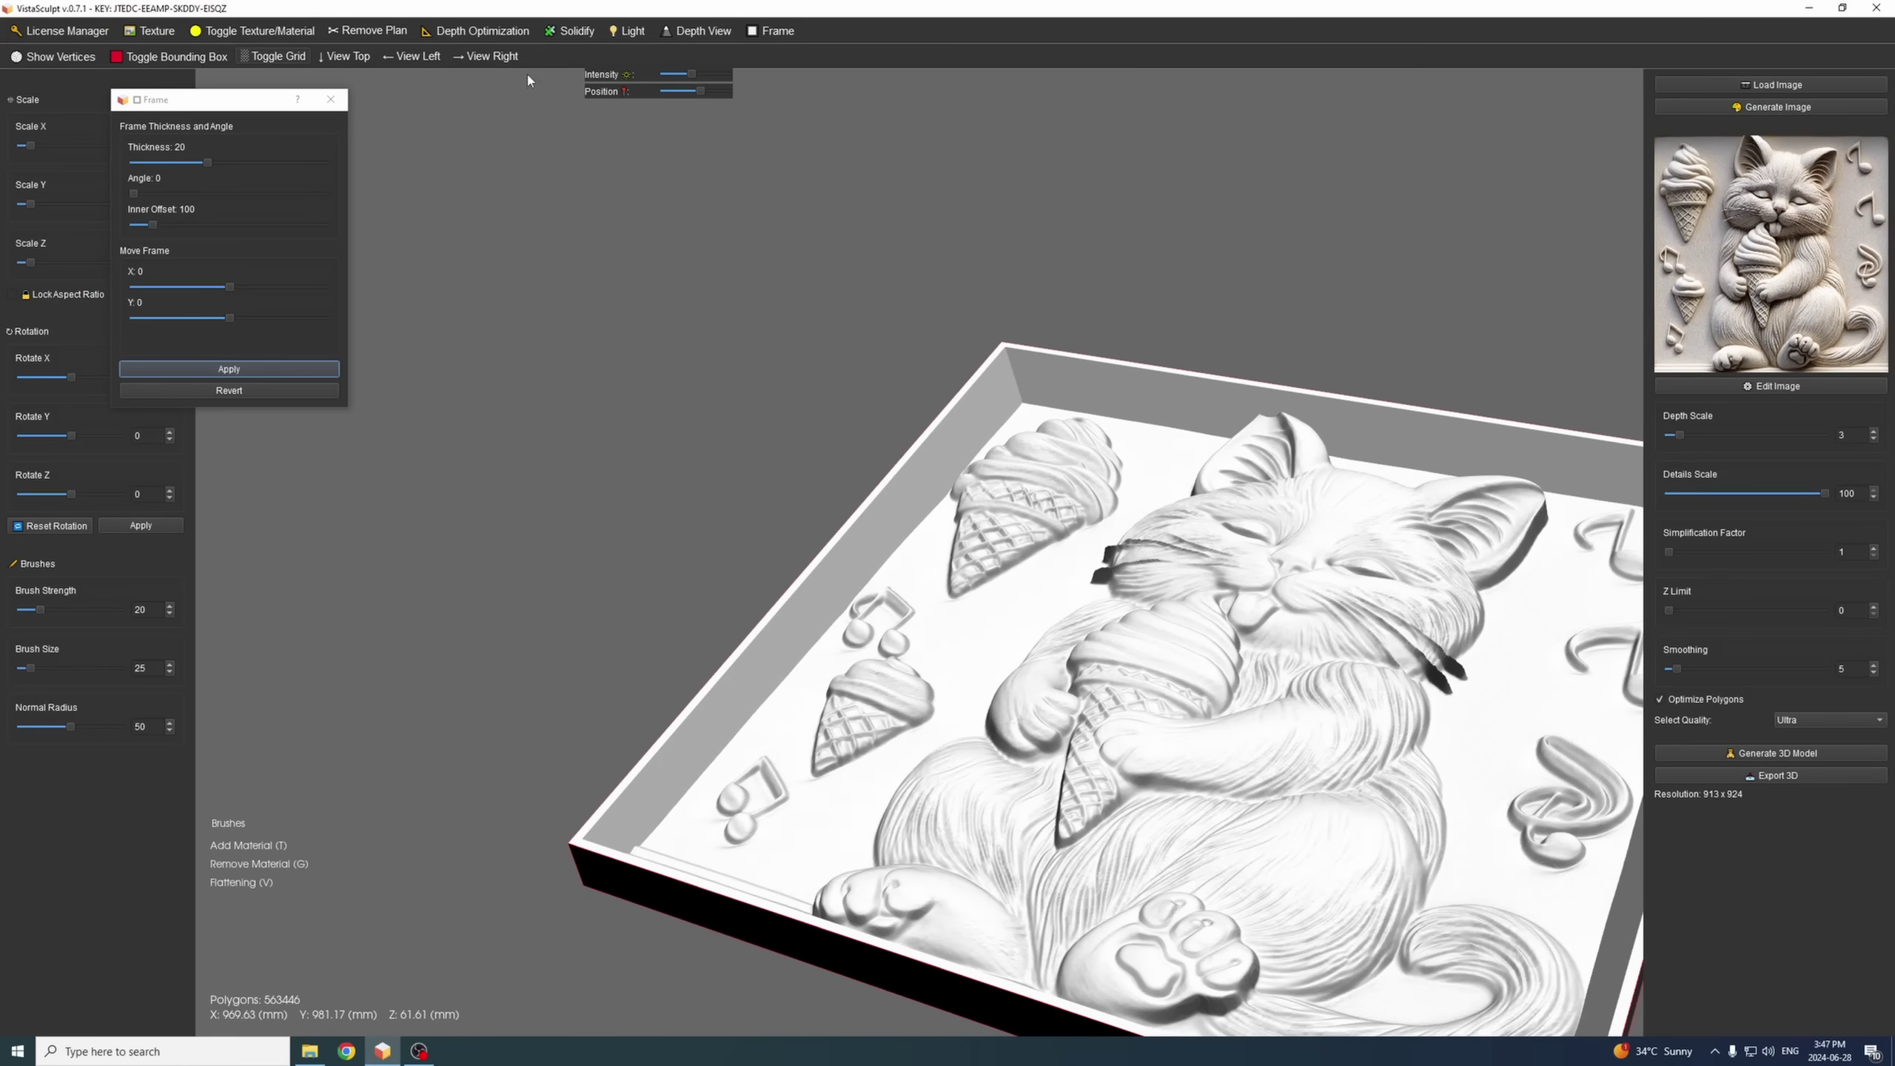
click(345, 56)
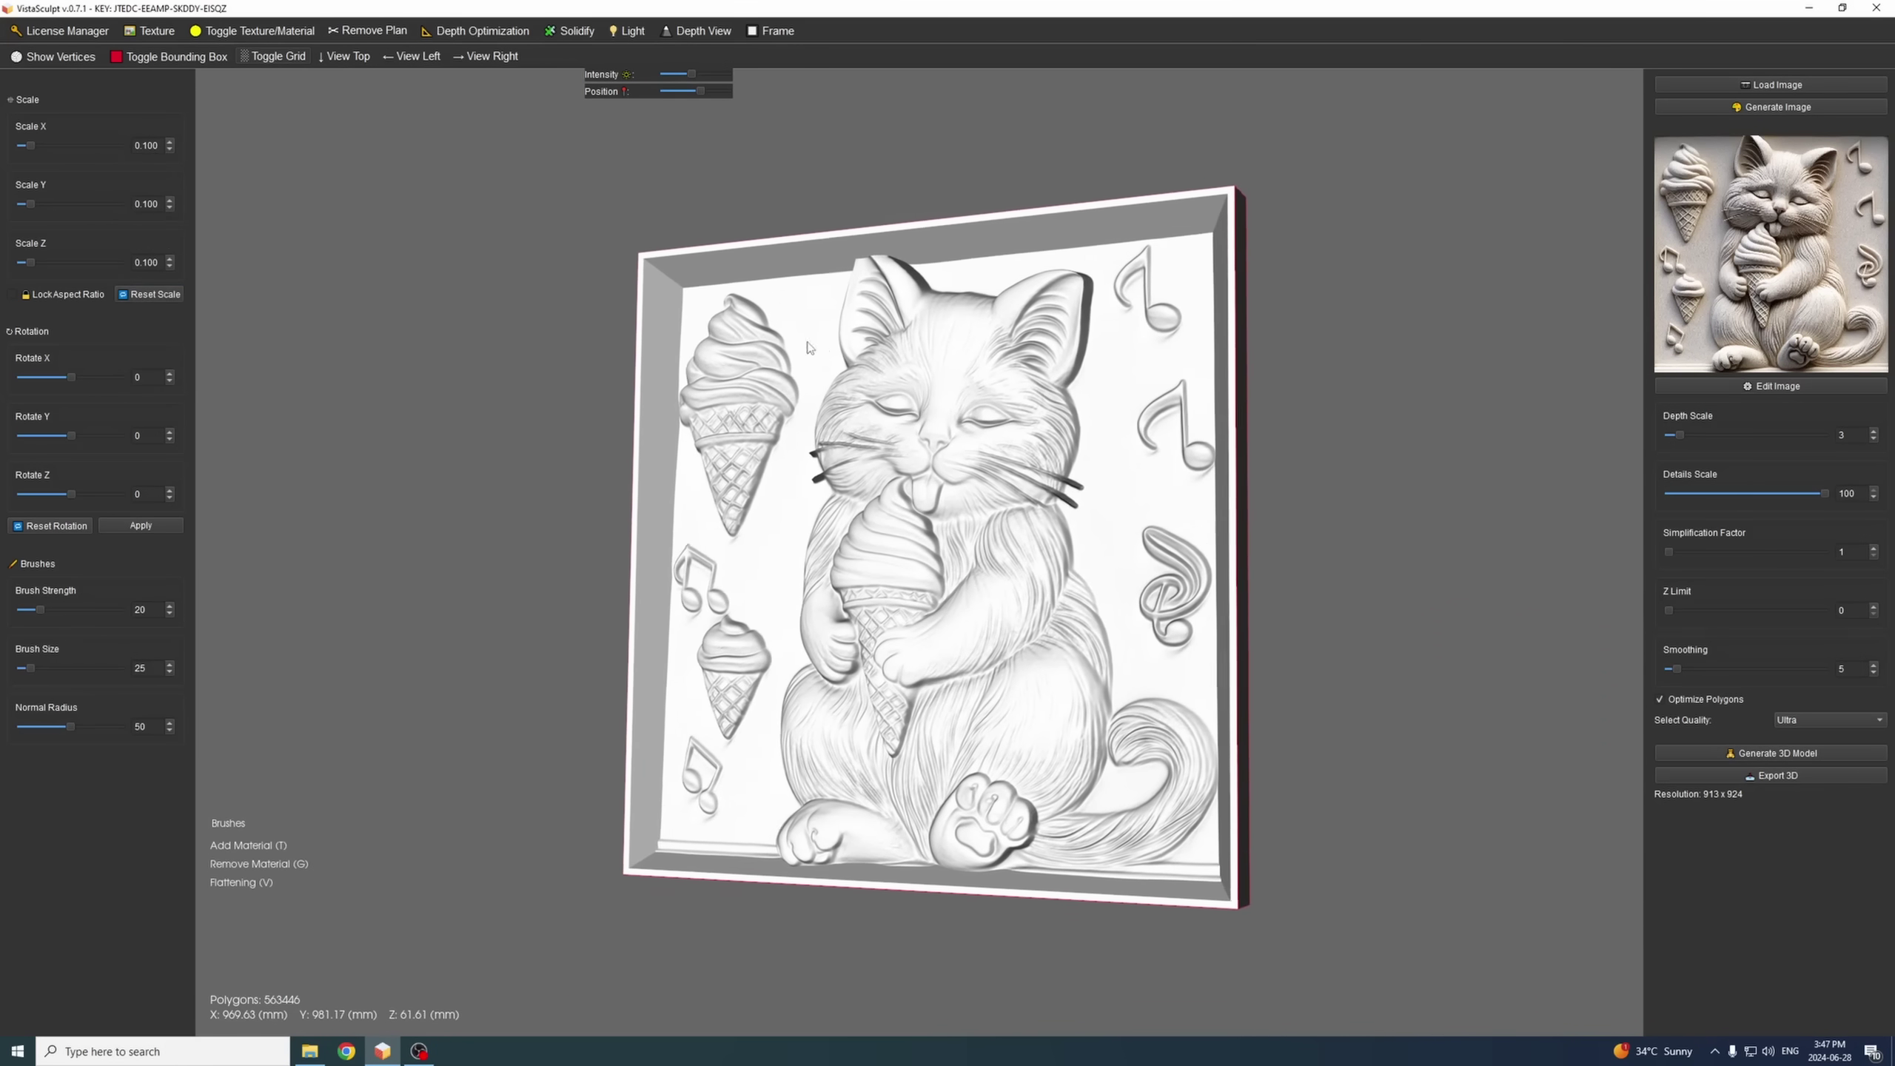
- Move the light to the left, then back to the middle, orbiting to judge the shading
drag(1001, 351, 952, 357)
drag(699, 91, 680, 98)
drag(810, 234, 792, 197)
mouse_move(680, 91)
mouse_down()
mouse_move(727, 94)
mouse_move(700, 93)
mouse_up()
drag(890, 267, 1078, 252)
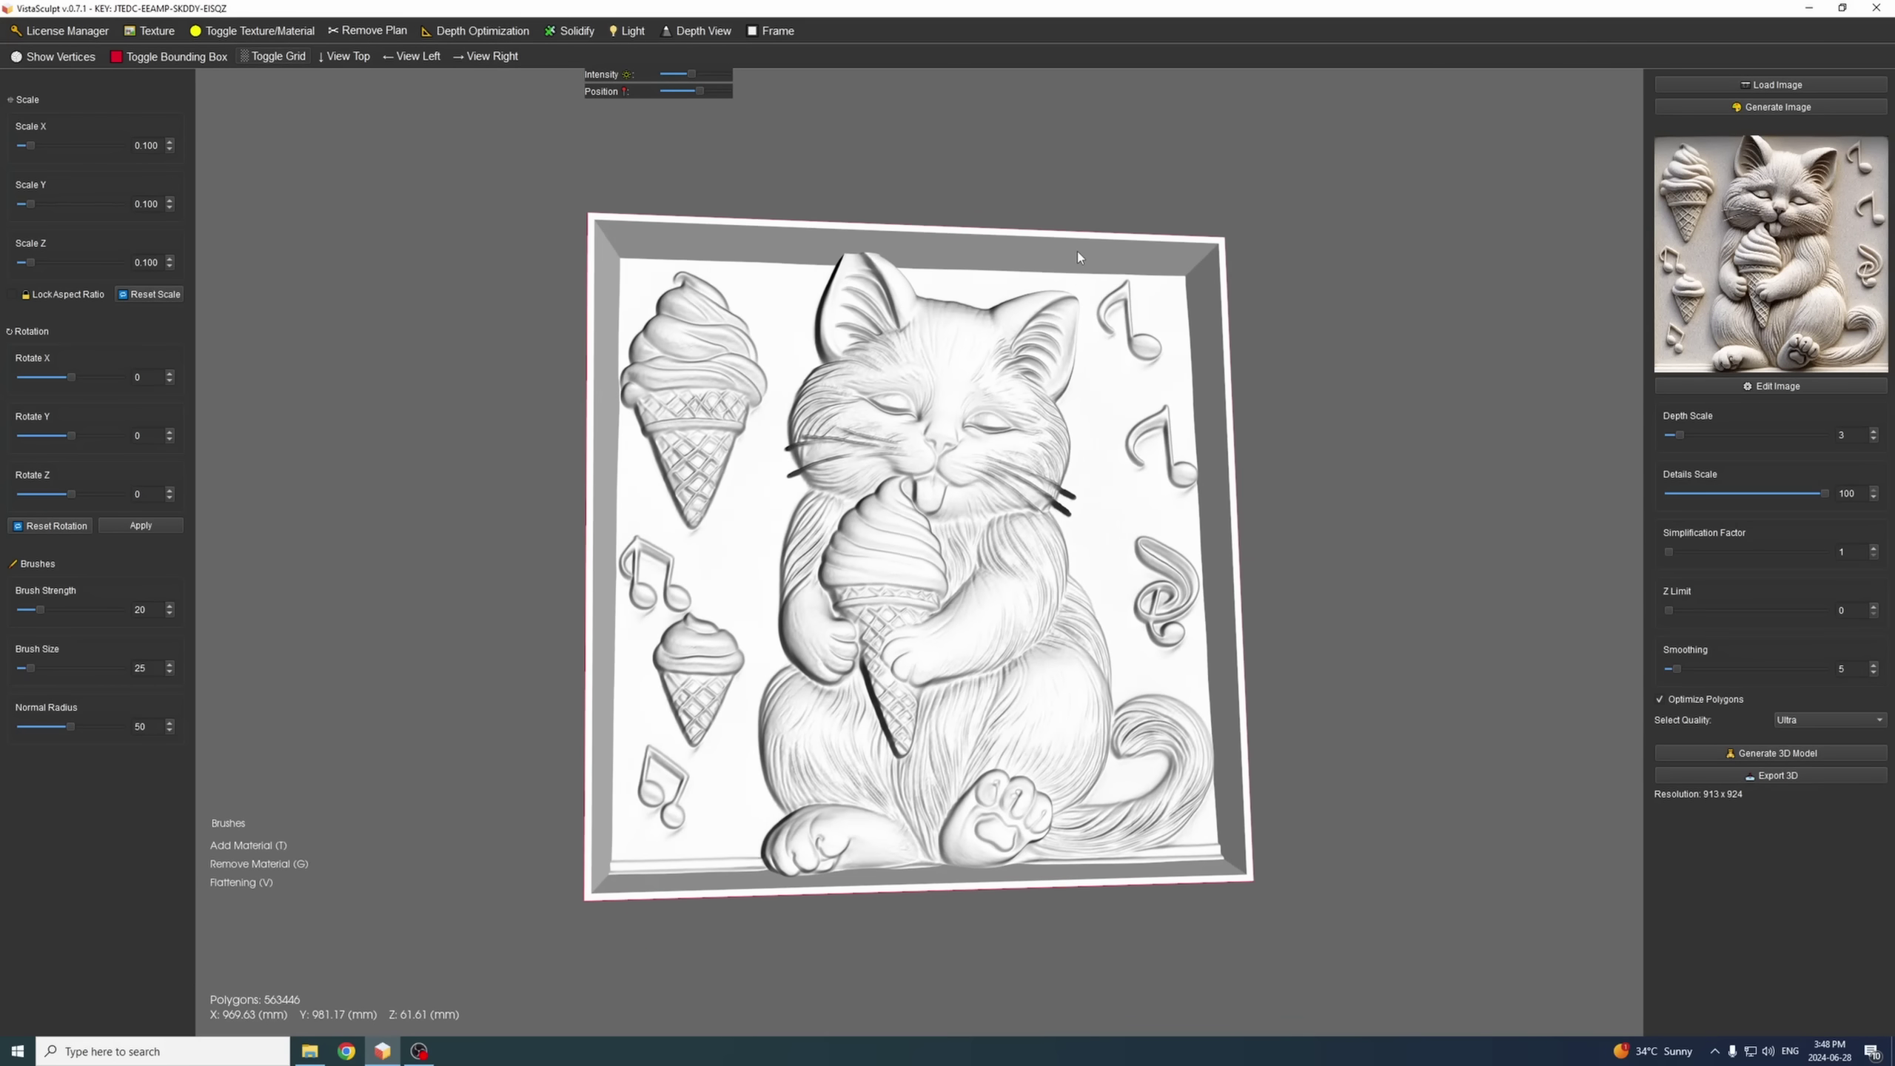
- Try a shallower Scale Z, reset the depth scale to 0.100, and start the 3D export
mouse_move(30, 259)
mouse_down()
mouse_move(58, 259)
mouse_move(27, 266)
mouse_up()
click(139, 294)
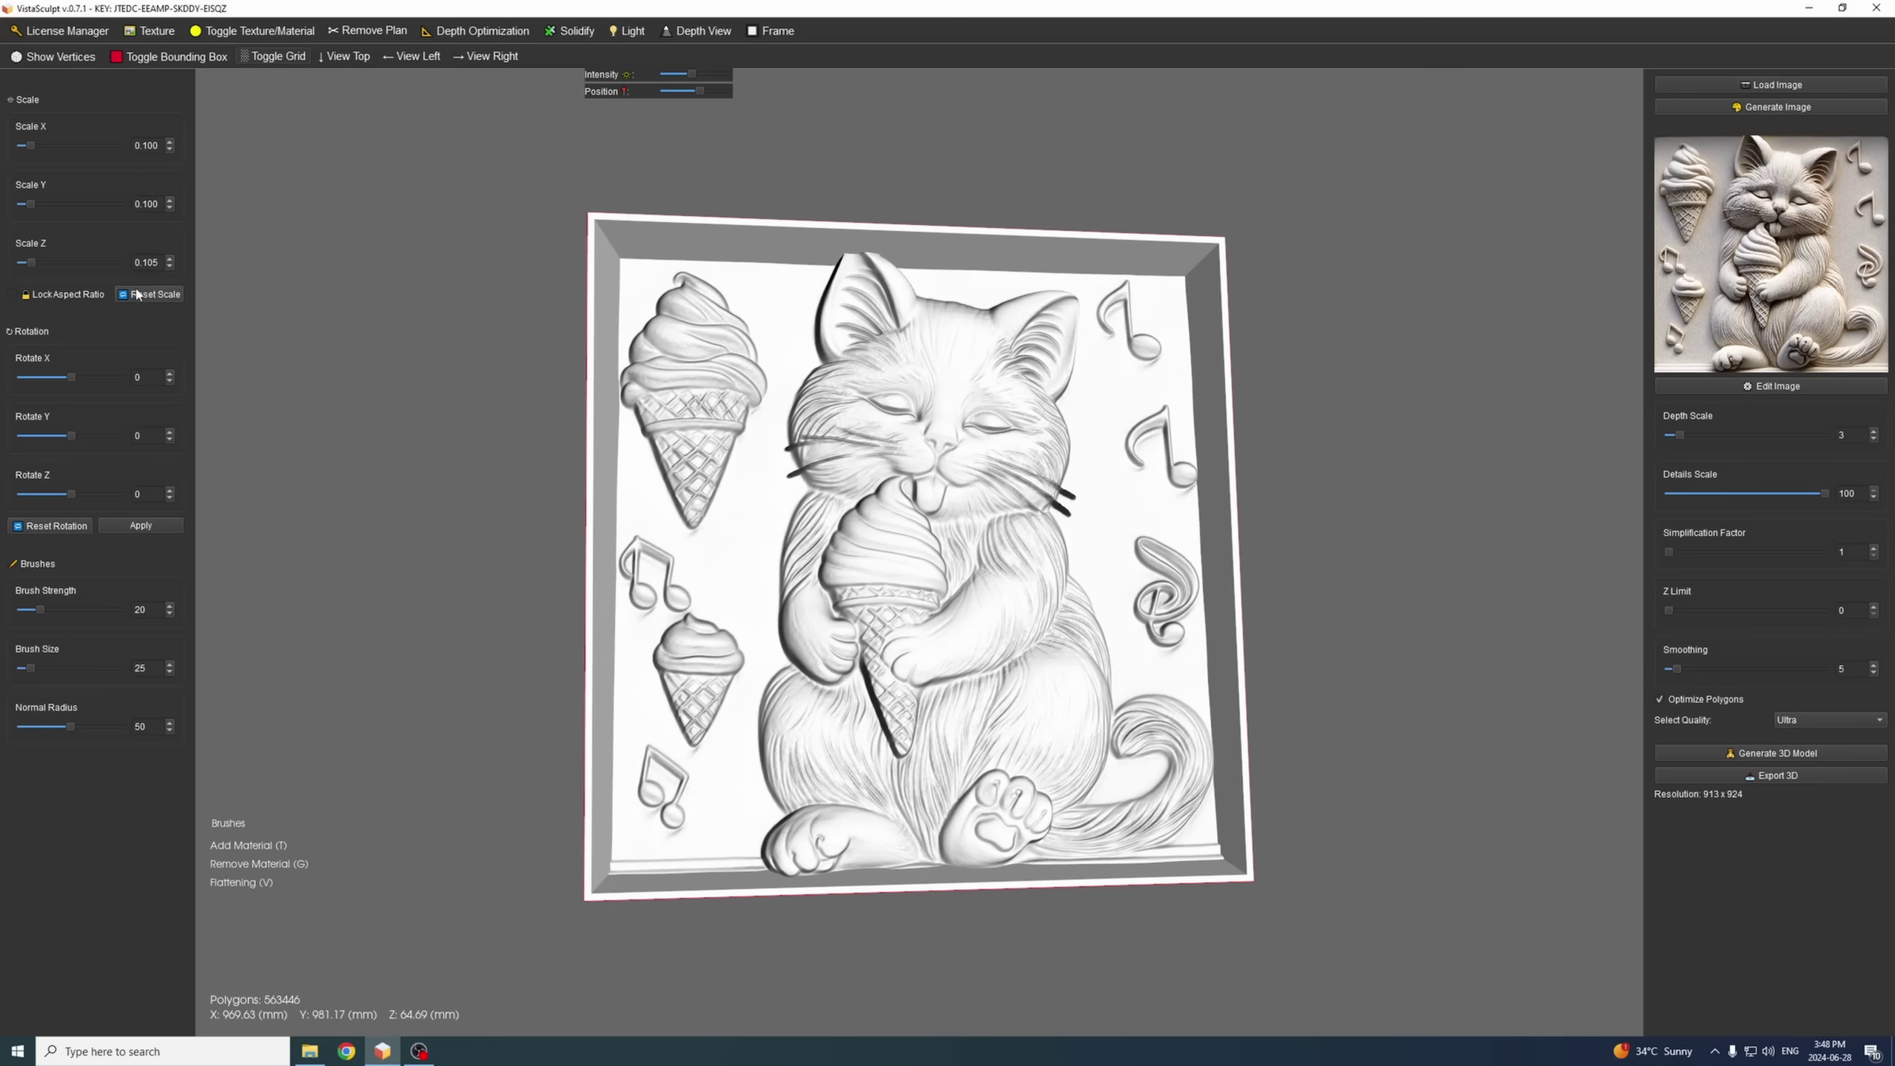
drag(556, 344, 1128, 452)
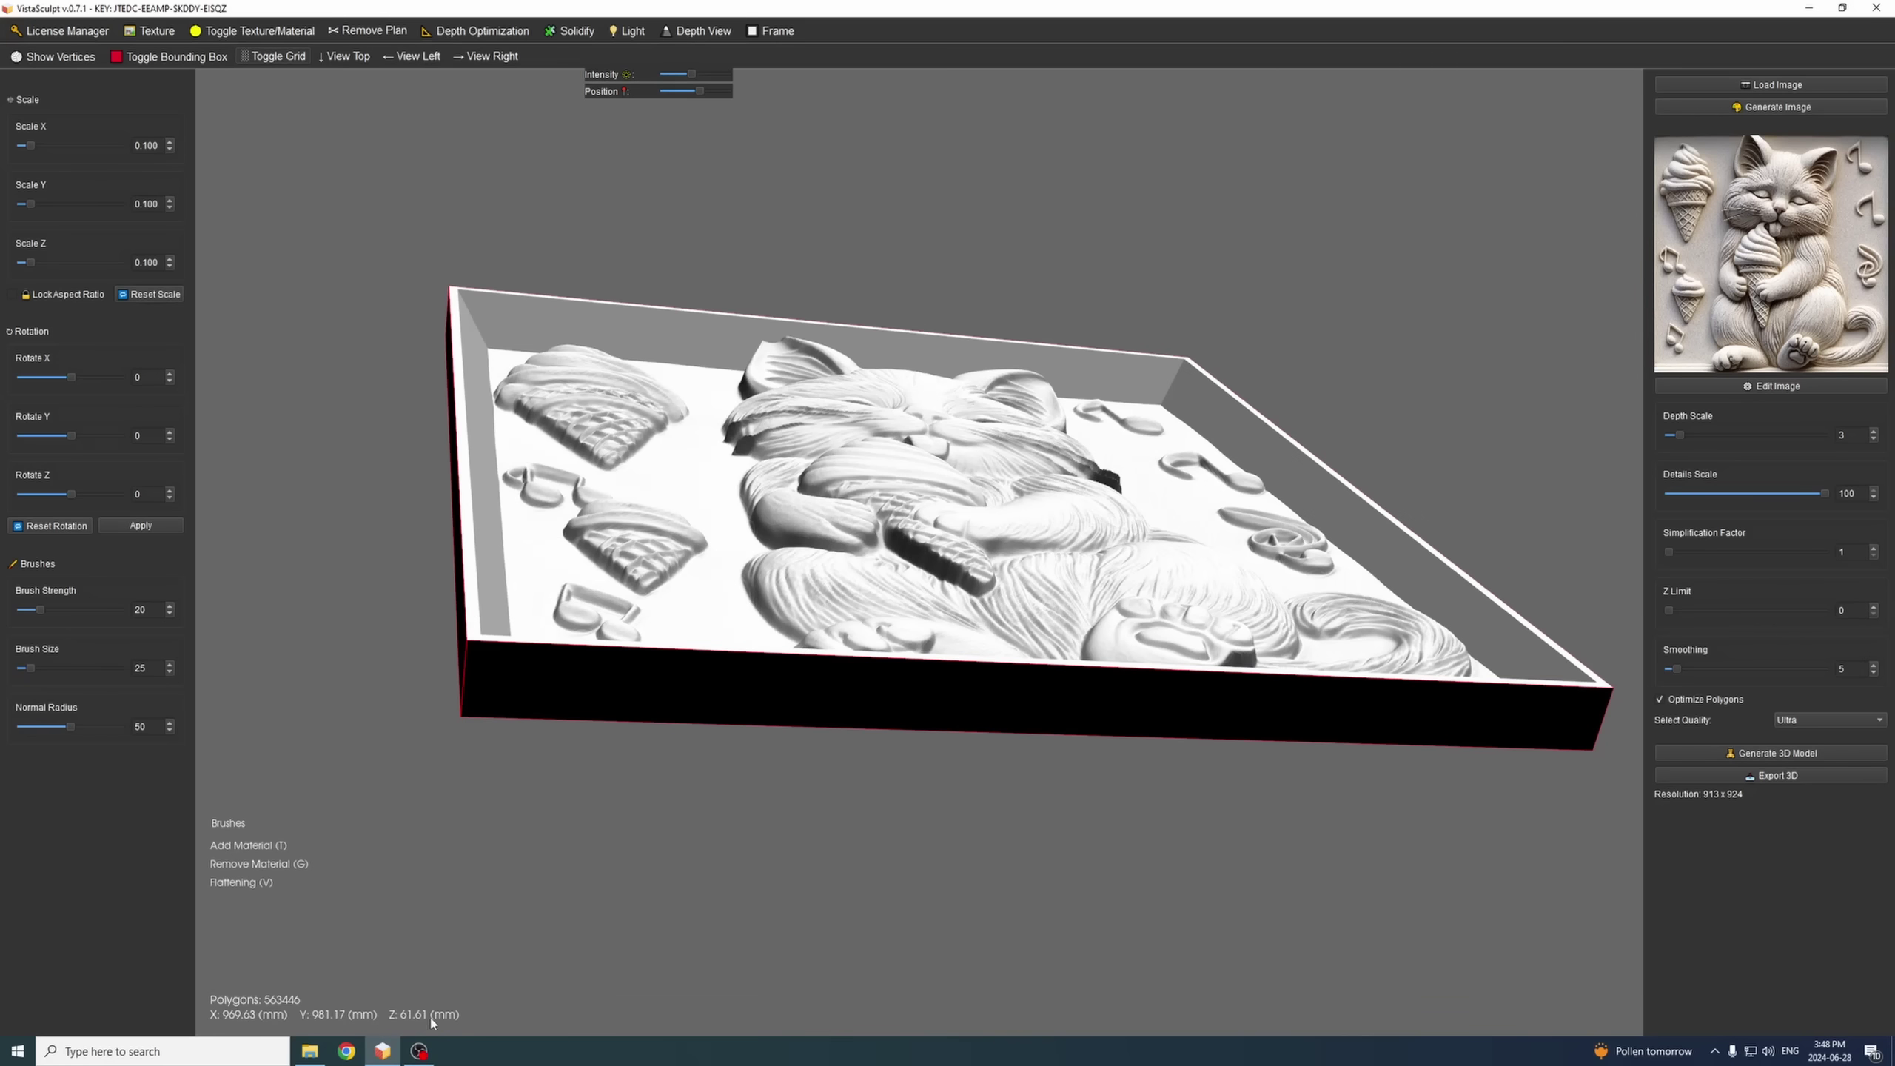
drag(839, 818, 286, 1011)
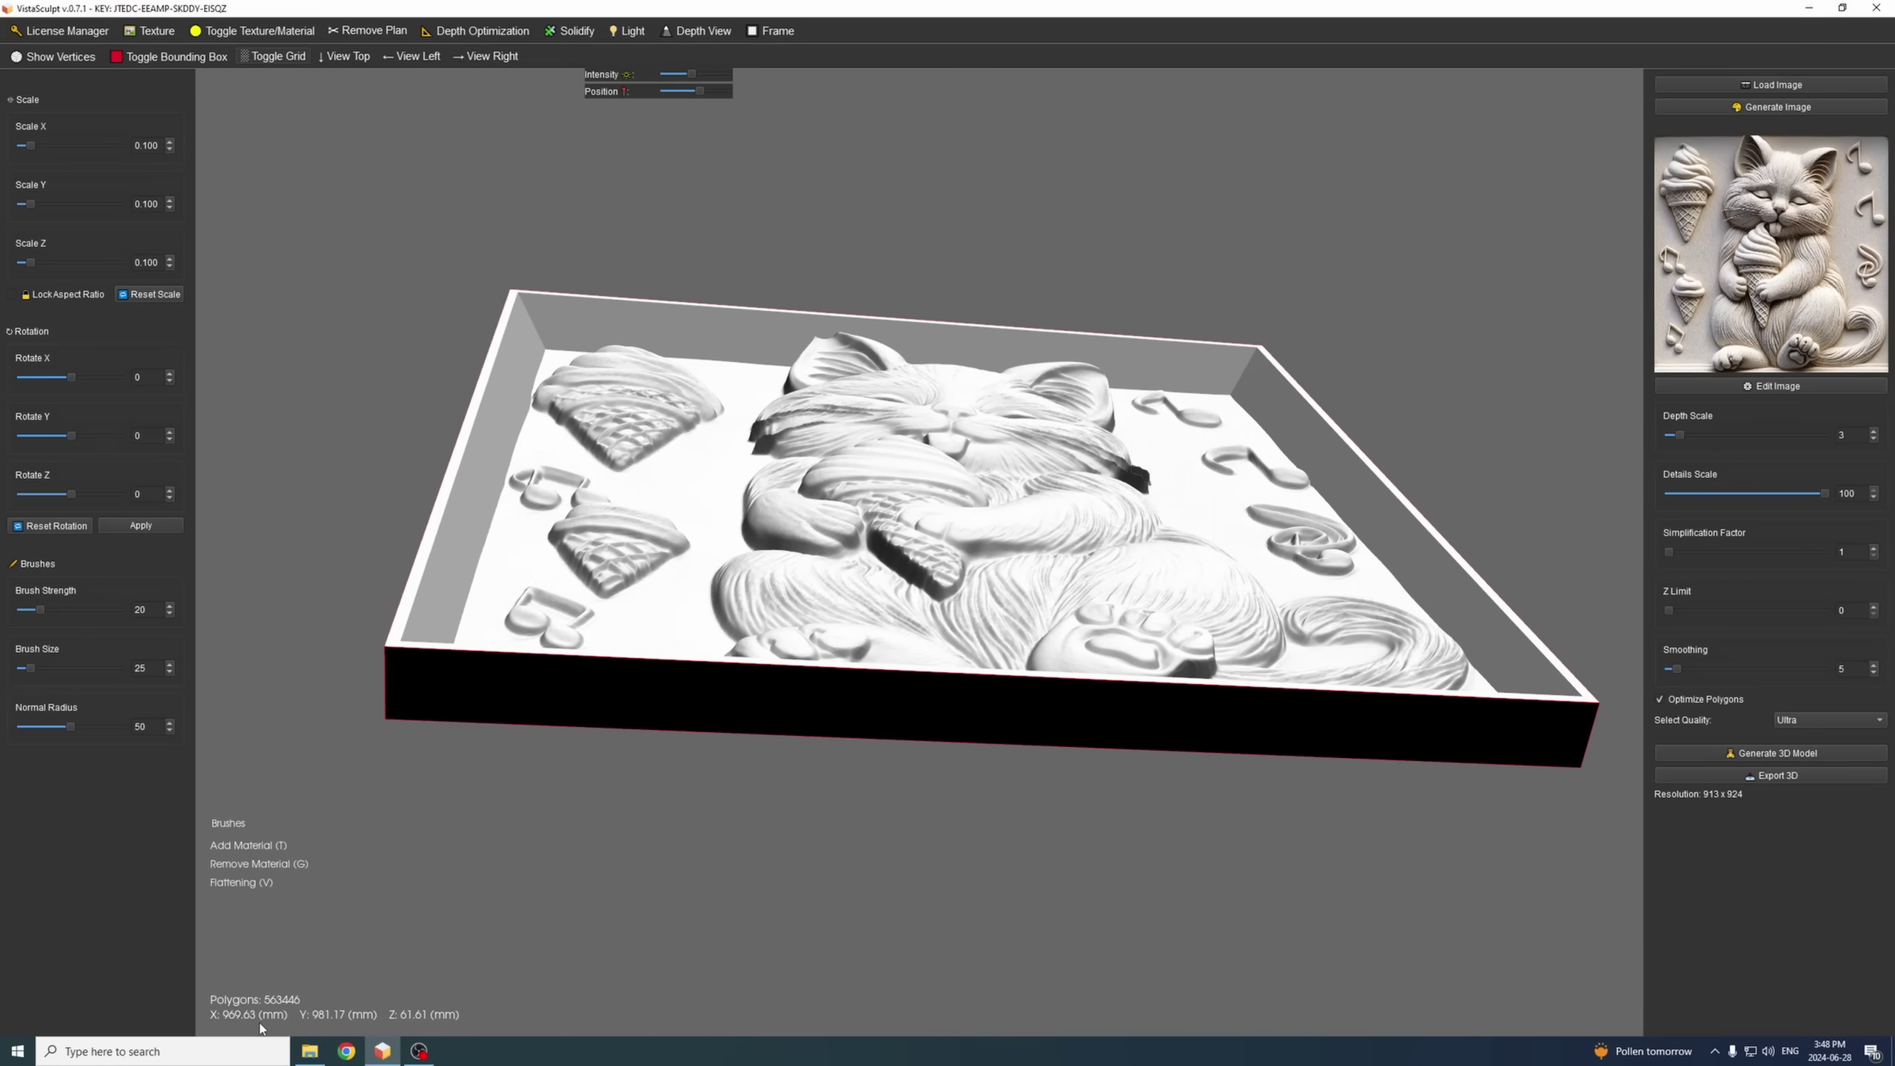
drag(511, 991, 1036, 727)
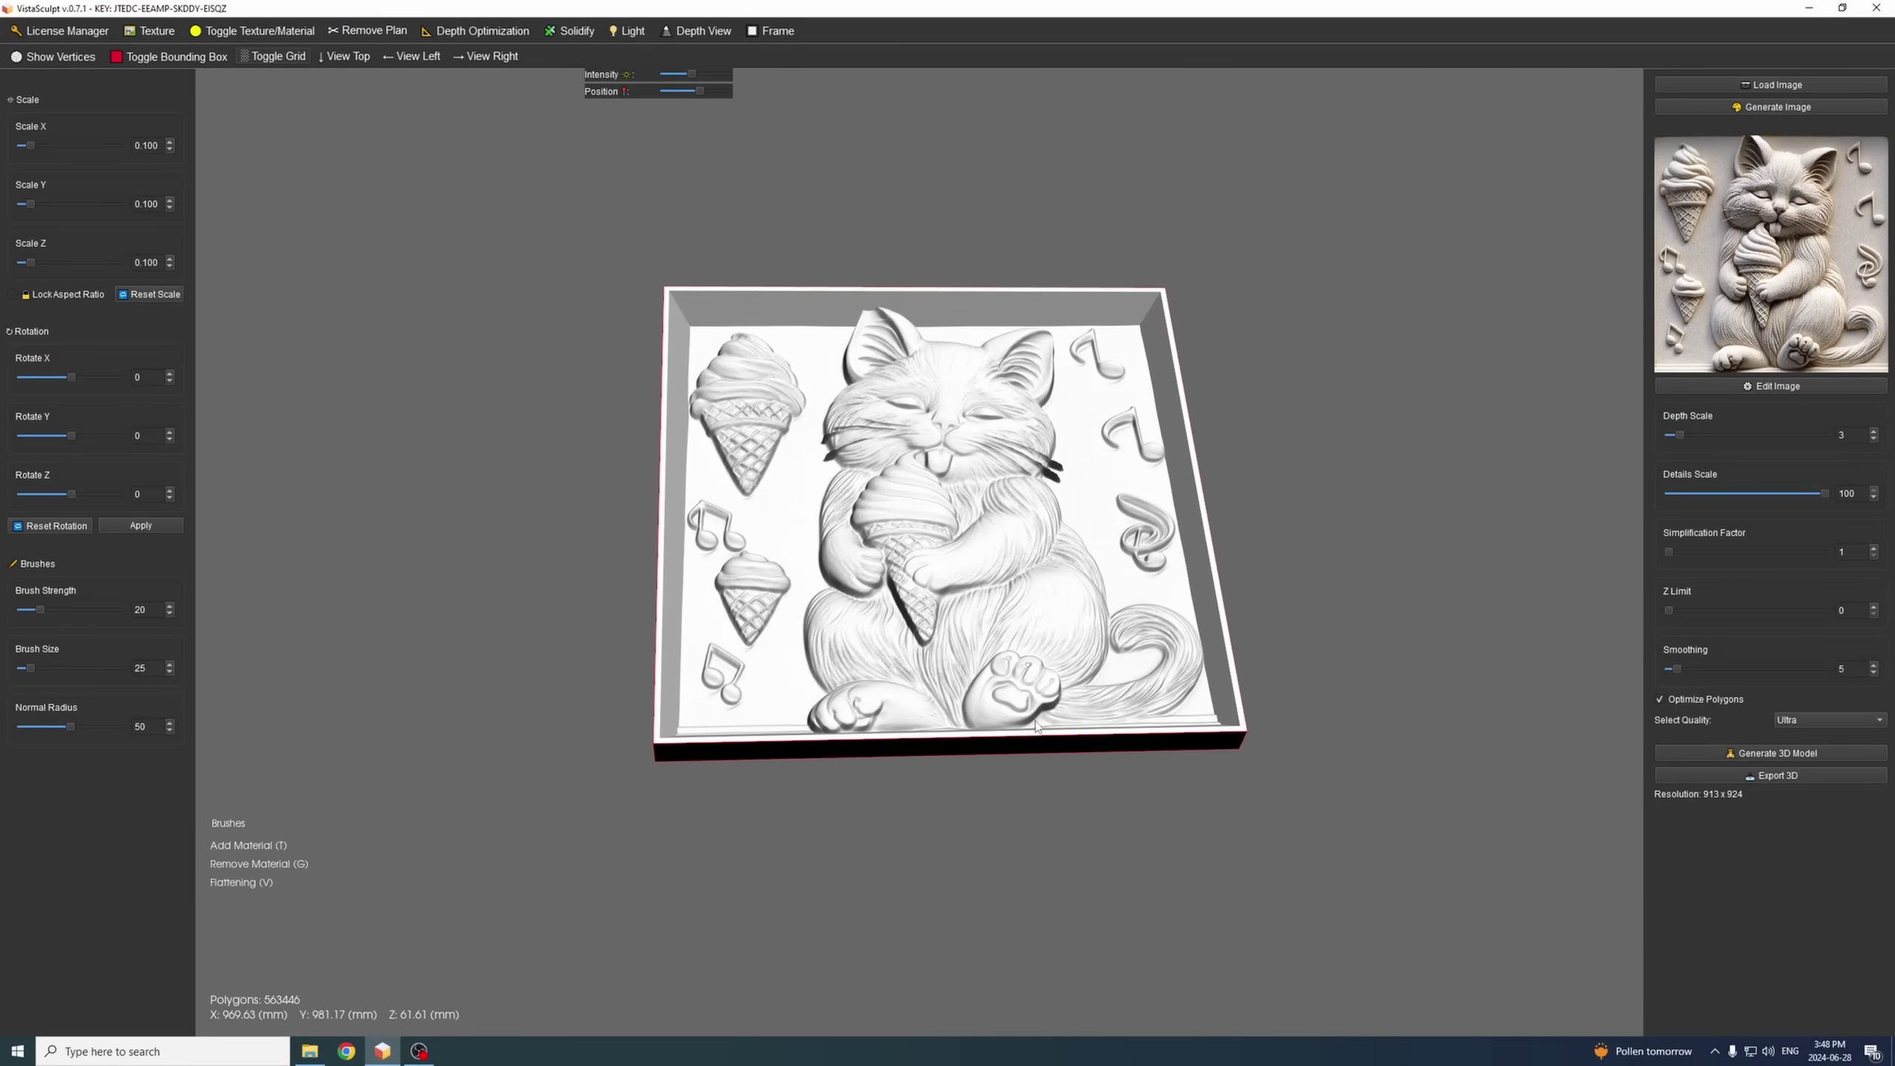
click(1771, 775)
- Save the model as STL file 3model.stl and orbit it in 3D Viewer
click(184, 386)
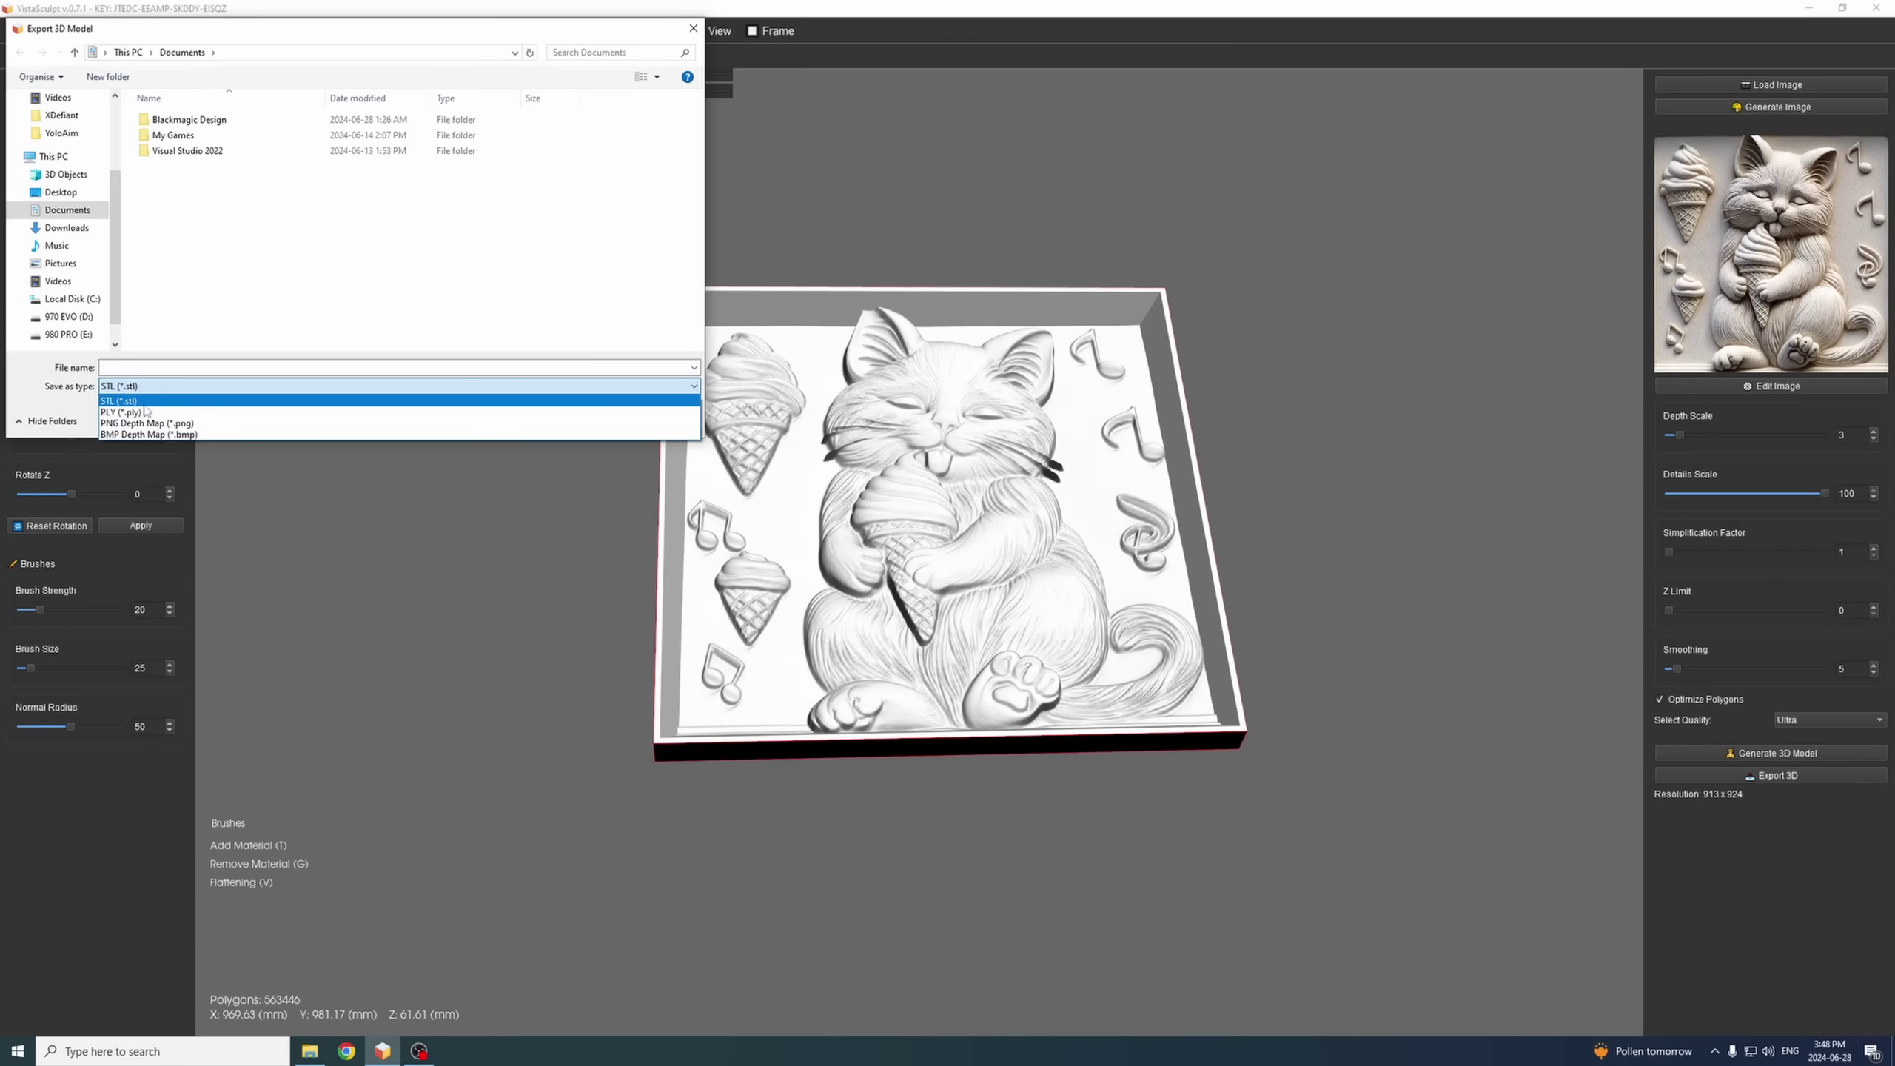
click(145, 403)
click(162, 367)
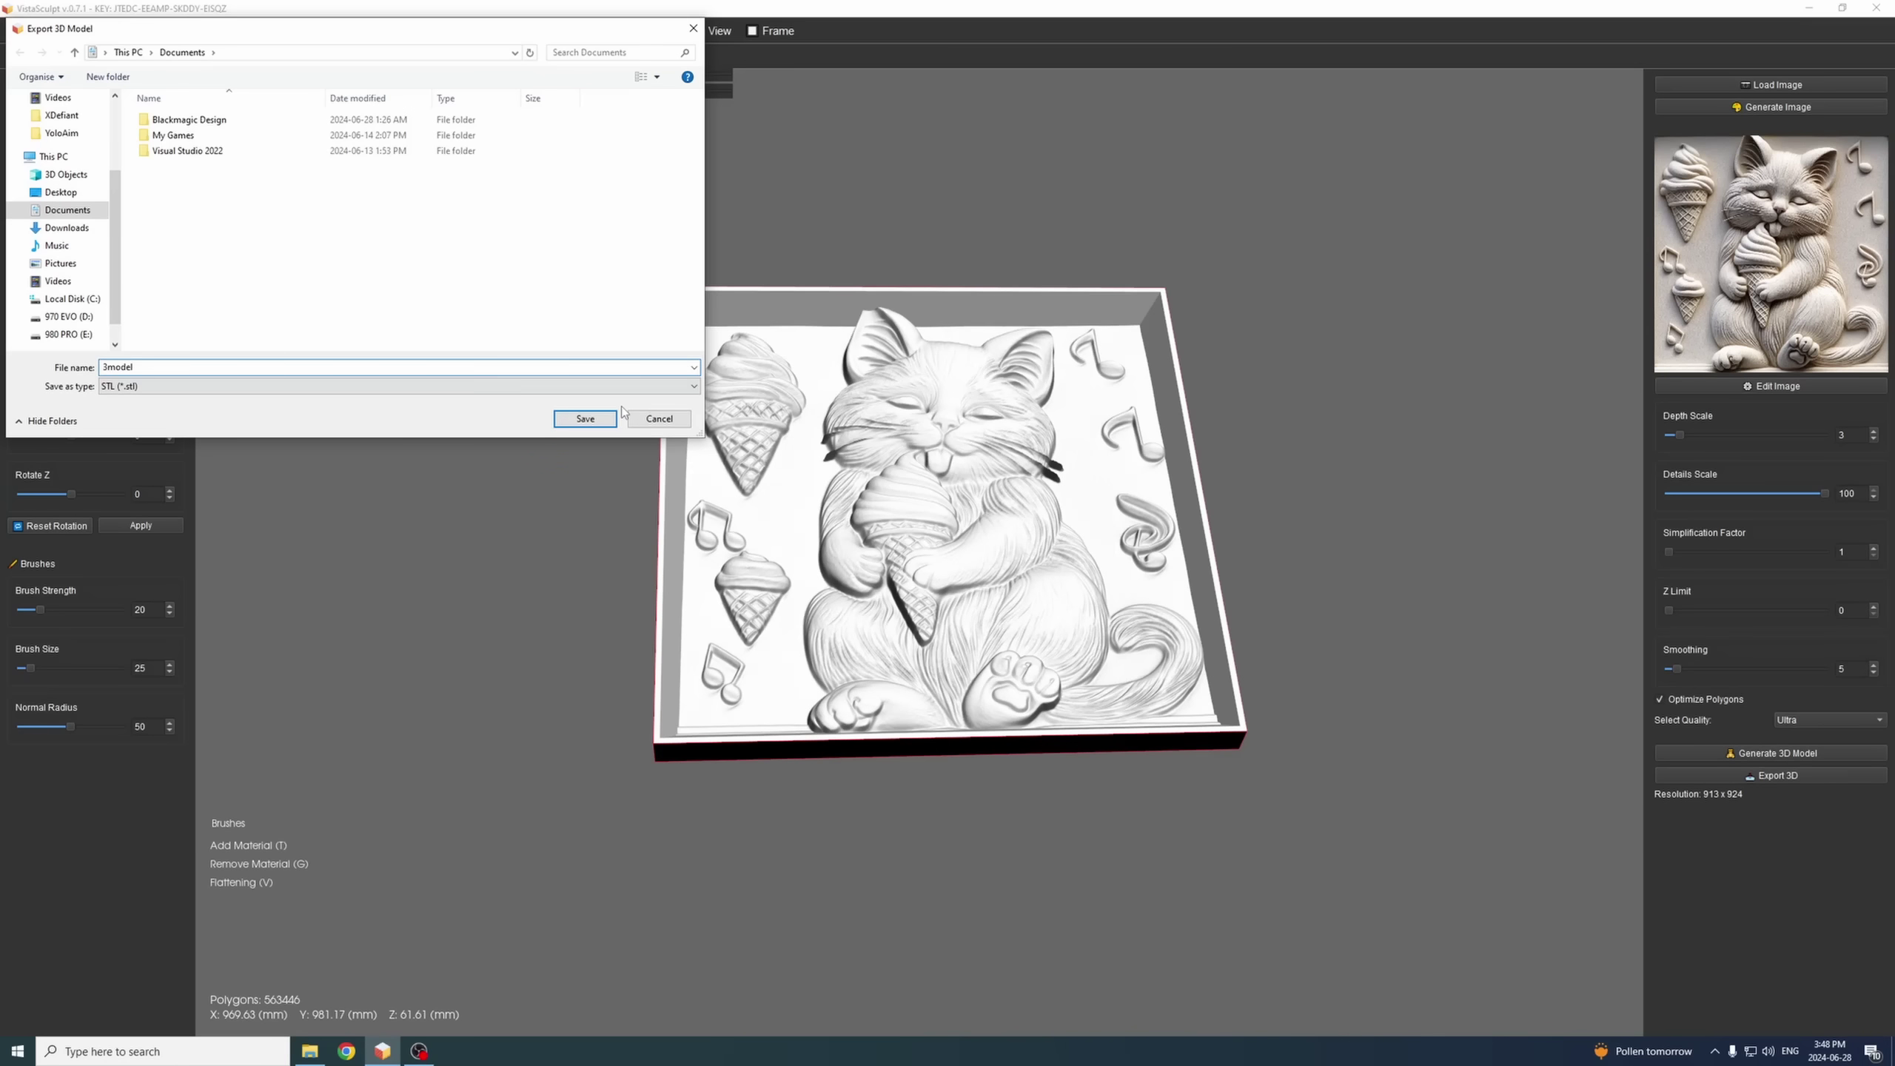
click(588, 419)
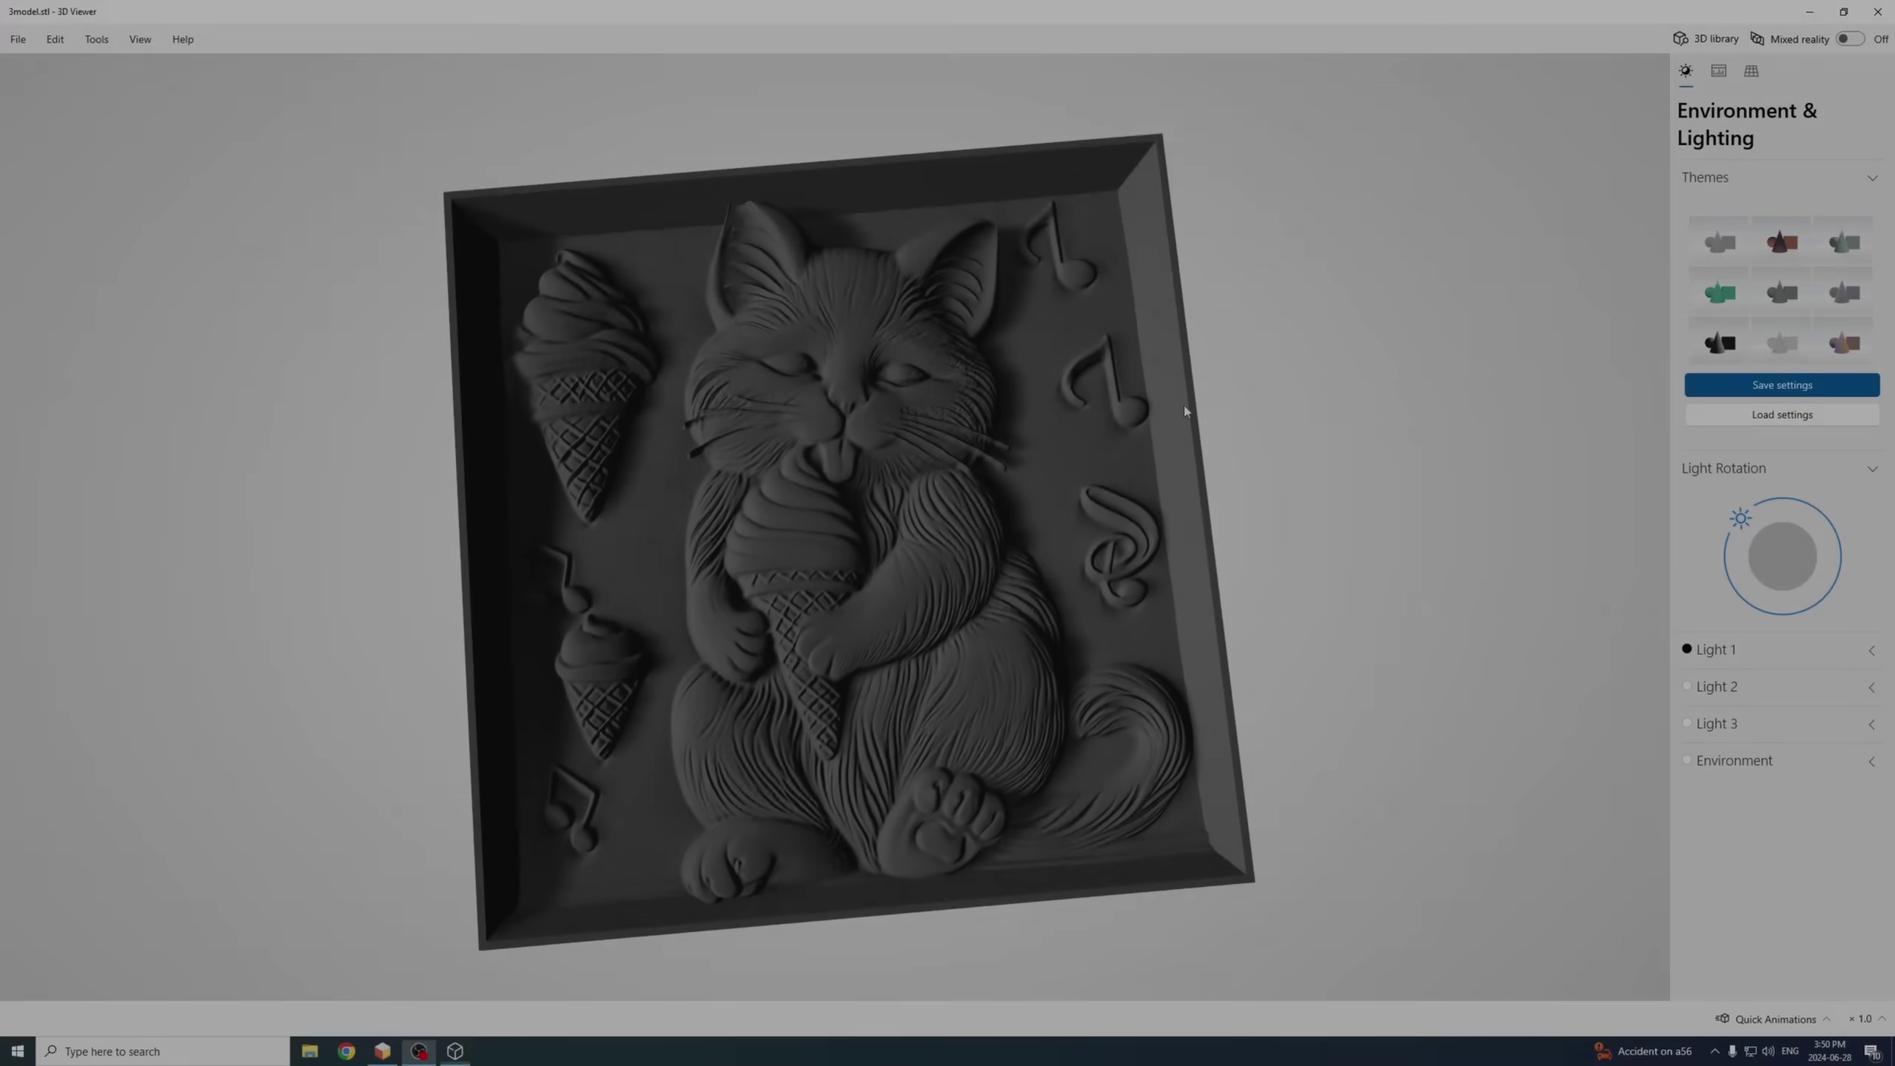
drag(1186, 406, 1373, 351)
- Swing the light around the cat relief to about 43° toward the top, then tilt the model for angled views
mouse_move(1730, 519)
mouse_down()
mouse_move(1733, 573)
mouse_move(1766, 584)
mouse_move(1769, 543)
mouse_move(1749, 553)
mouse_up()
drag(1385, 379, 1349, 520)
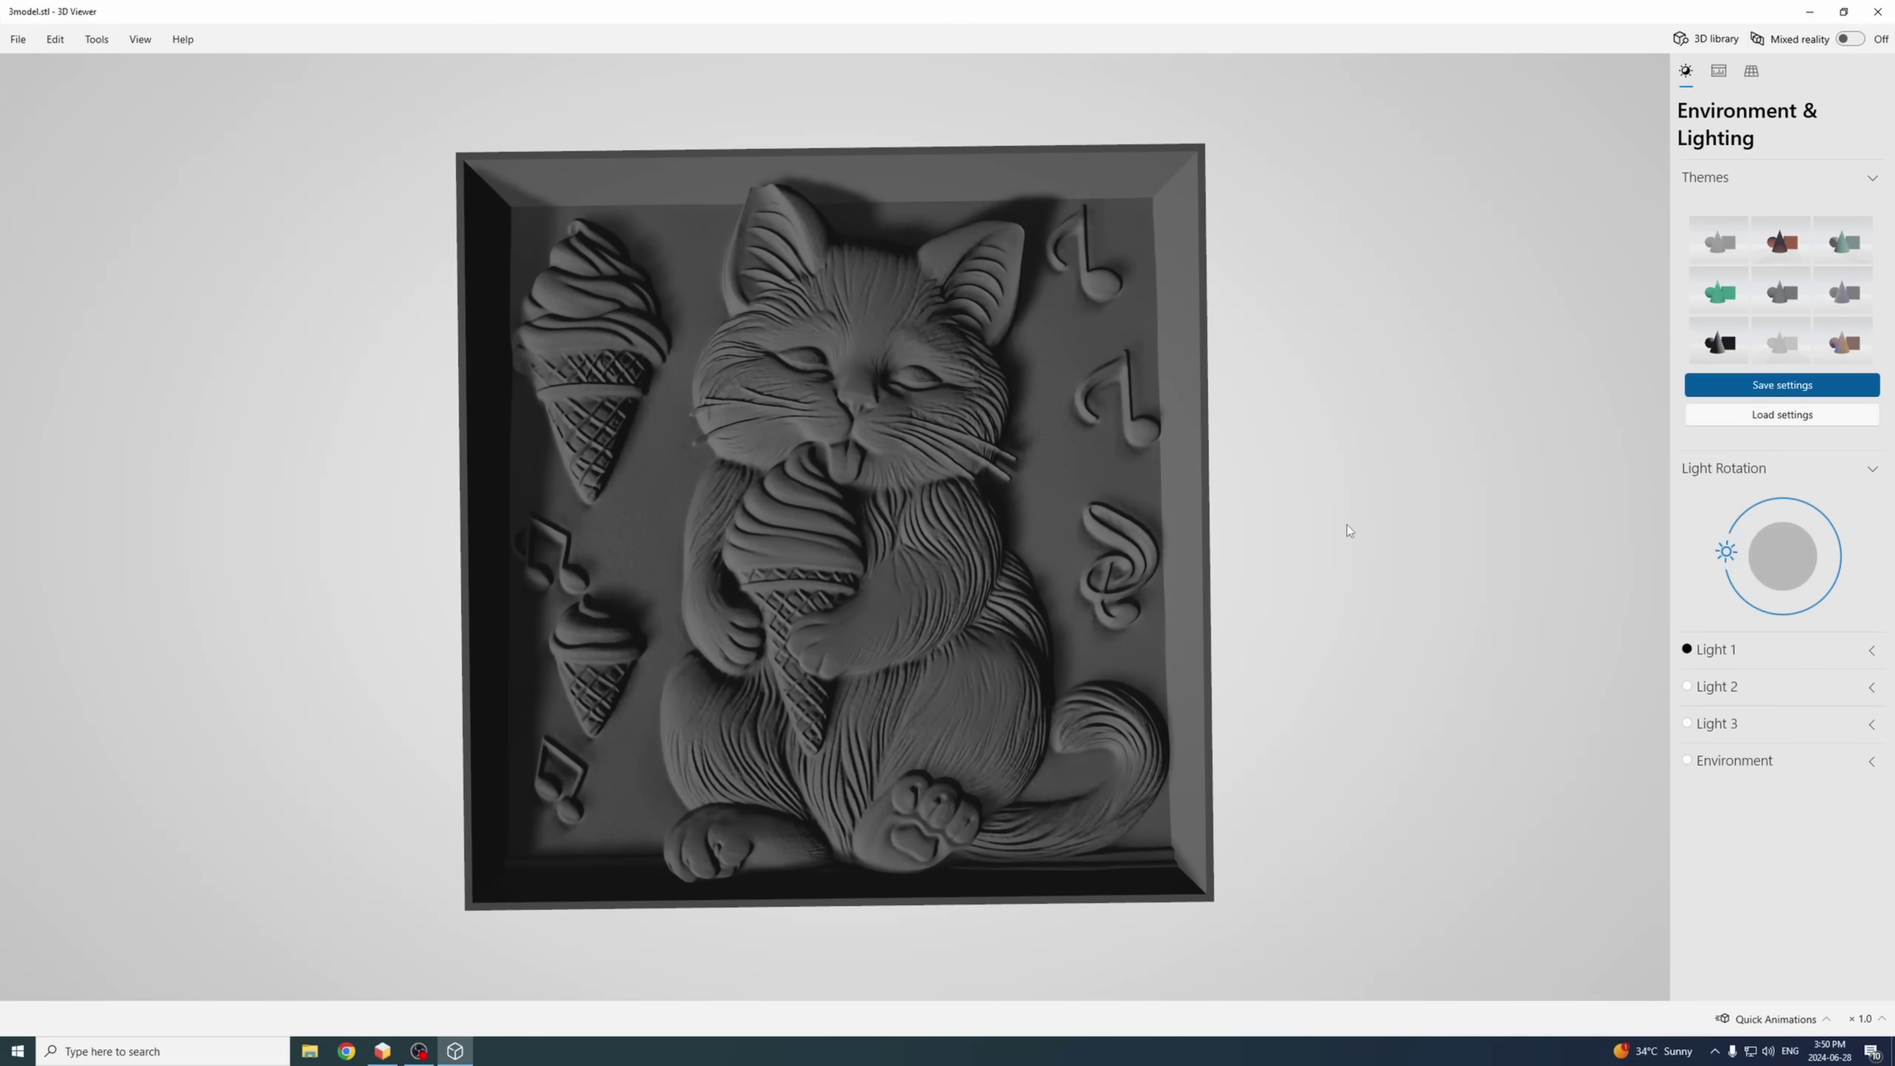
drag(1726, 551, 1754, 513)
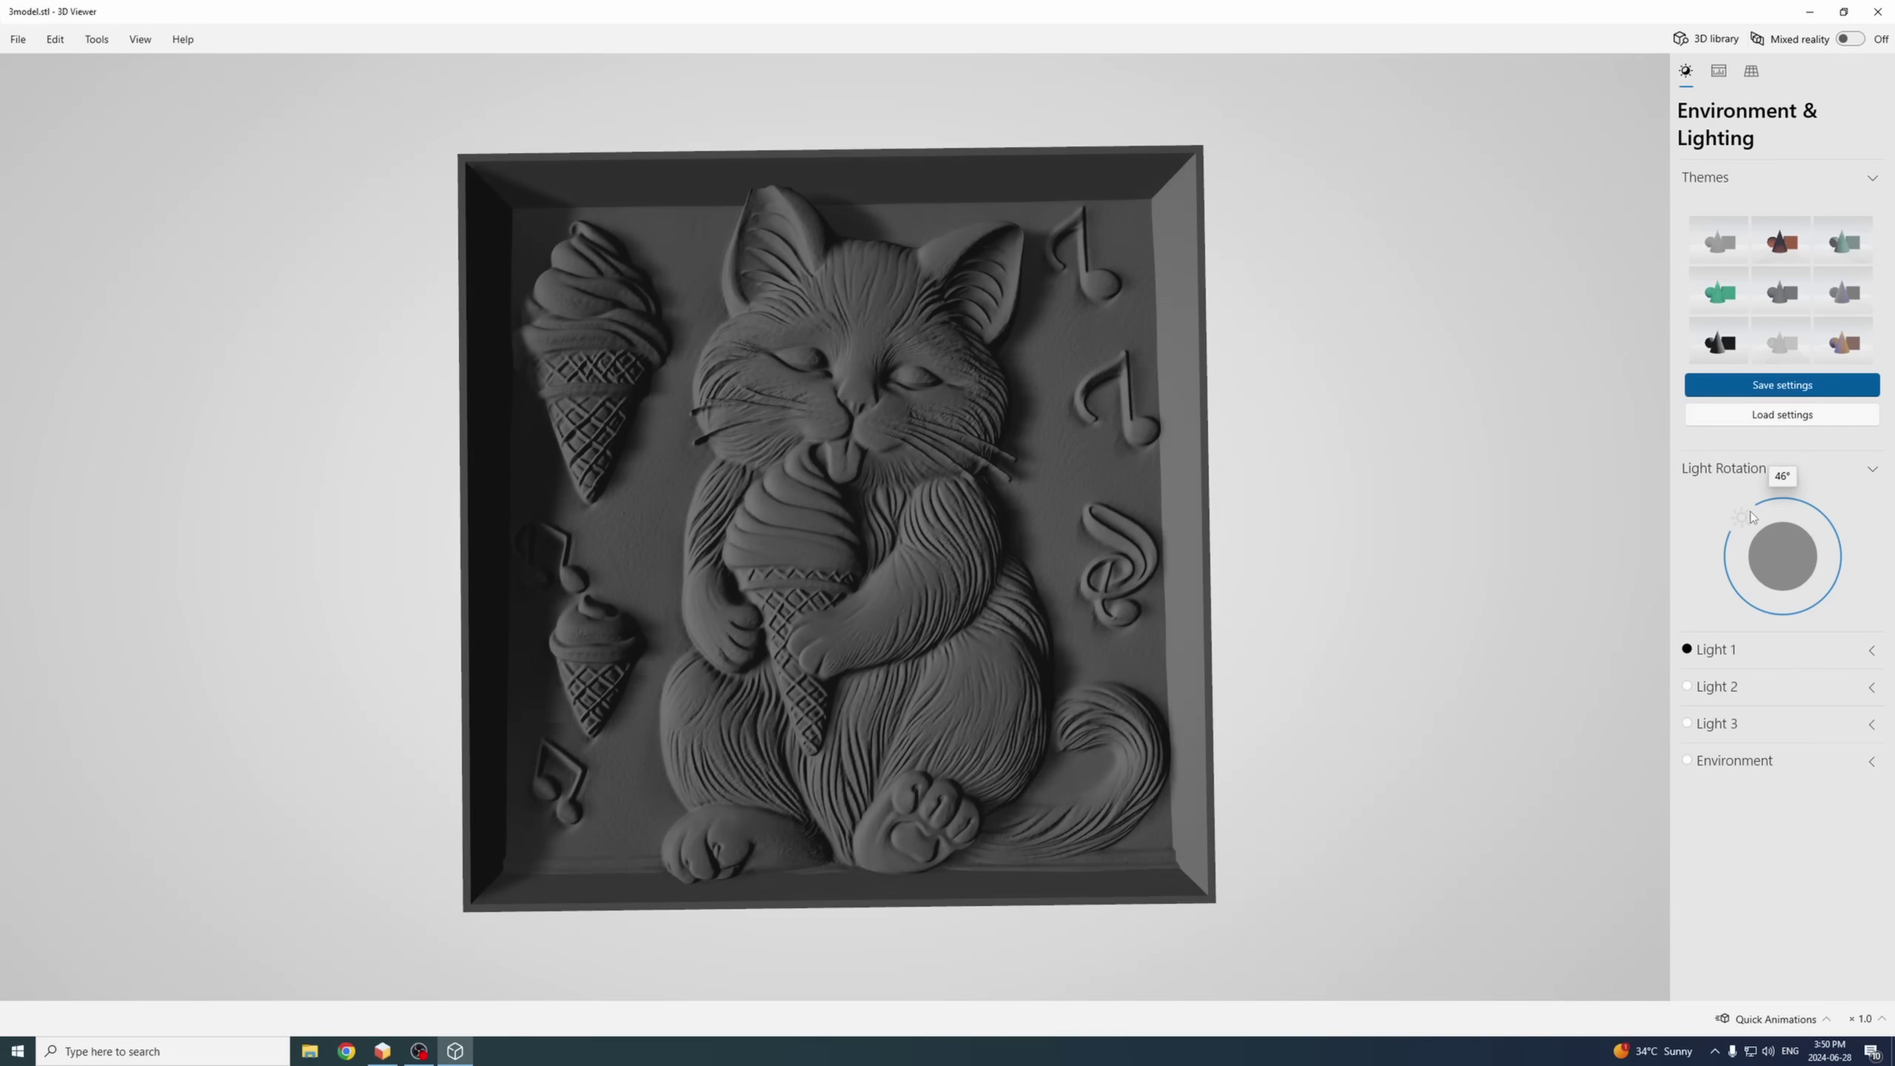
drag(1394, 467, 1307, 354)
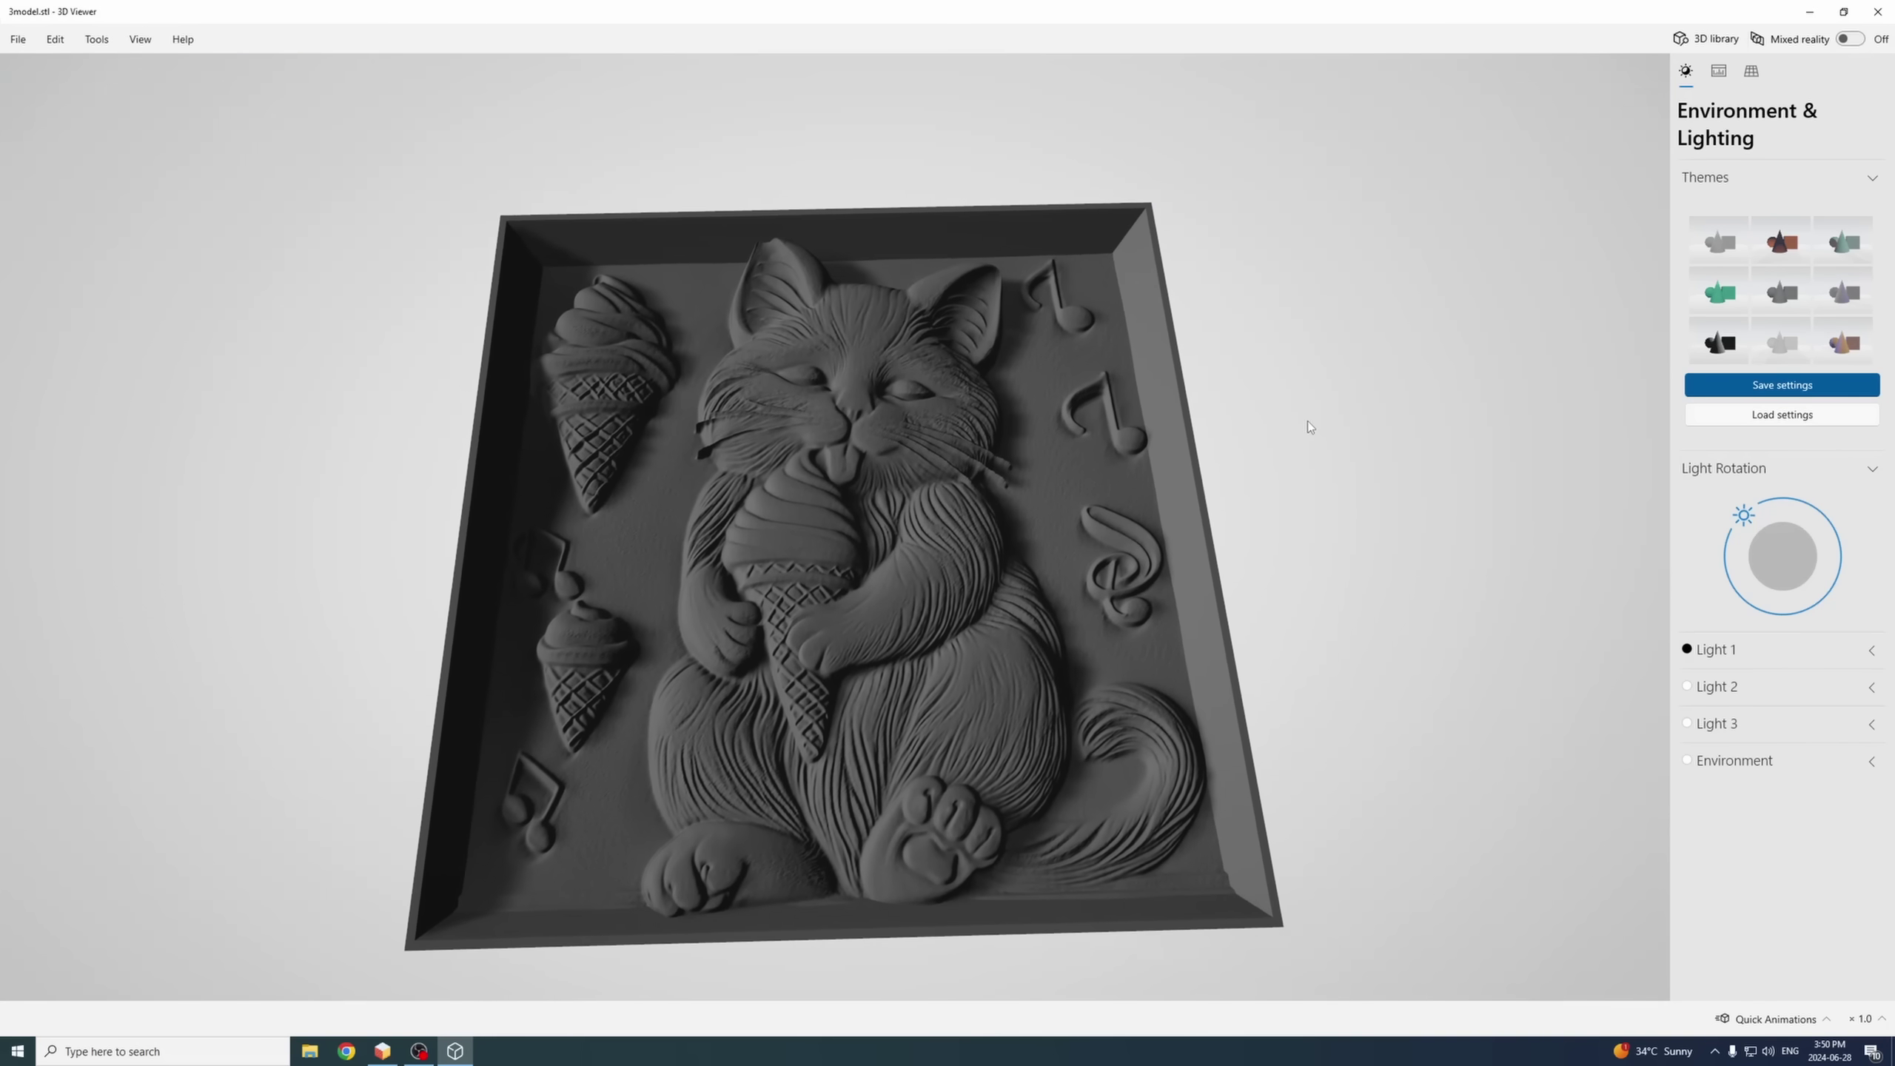
drag(1311, 429, 1335, 316)
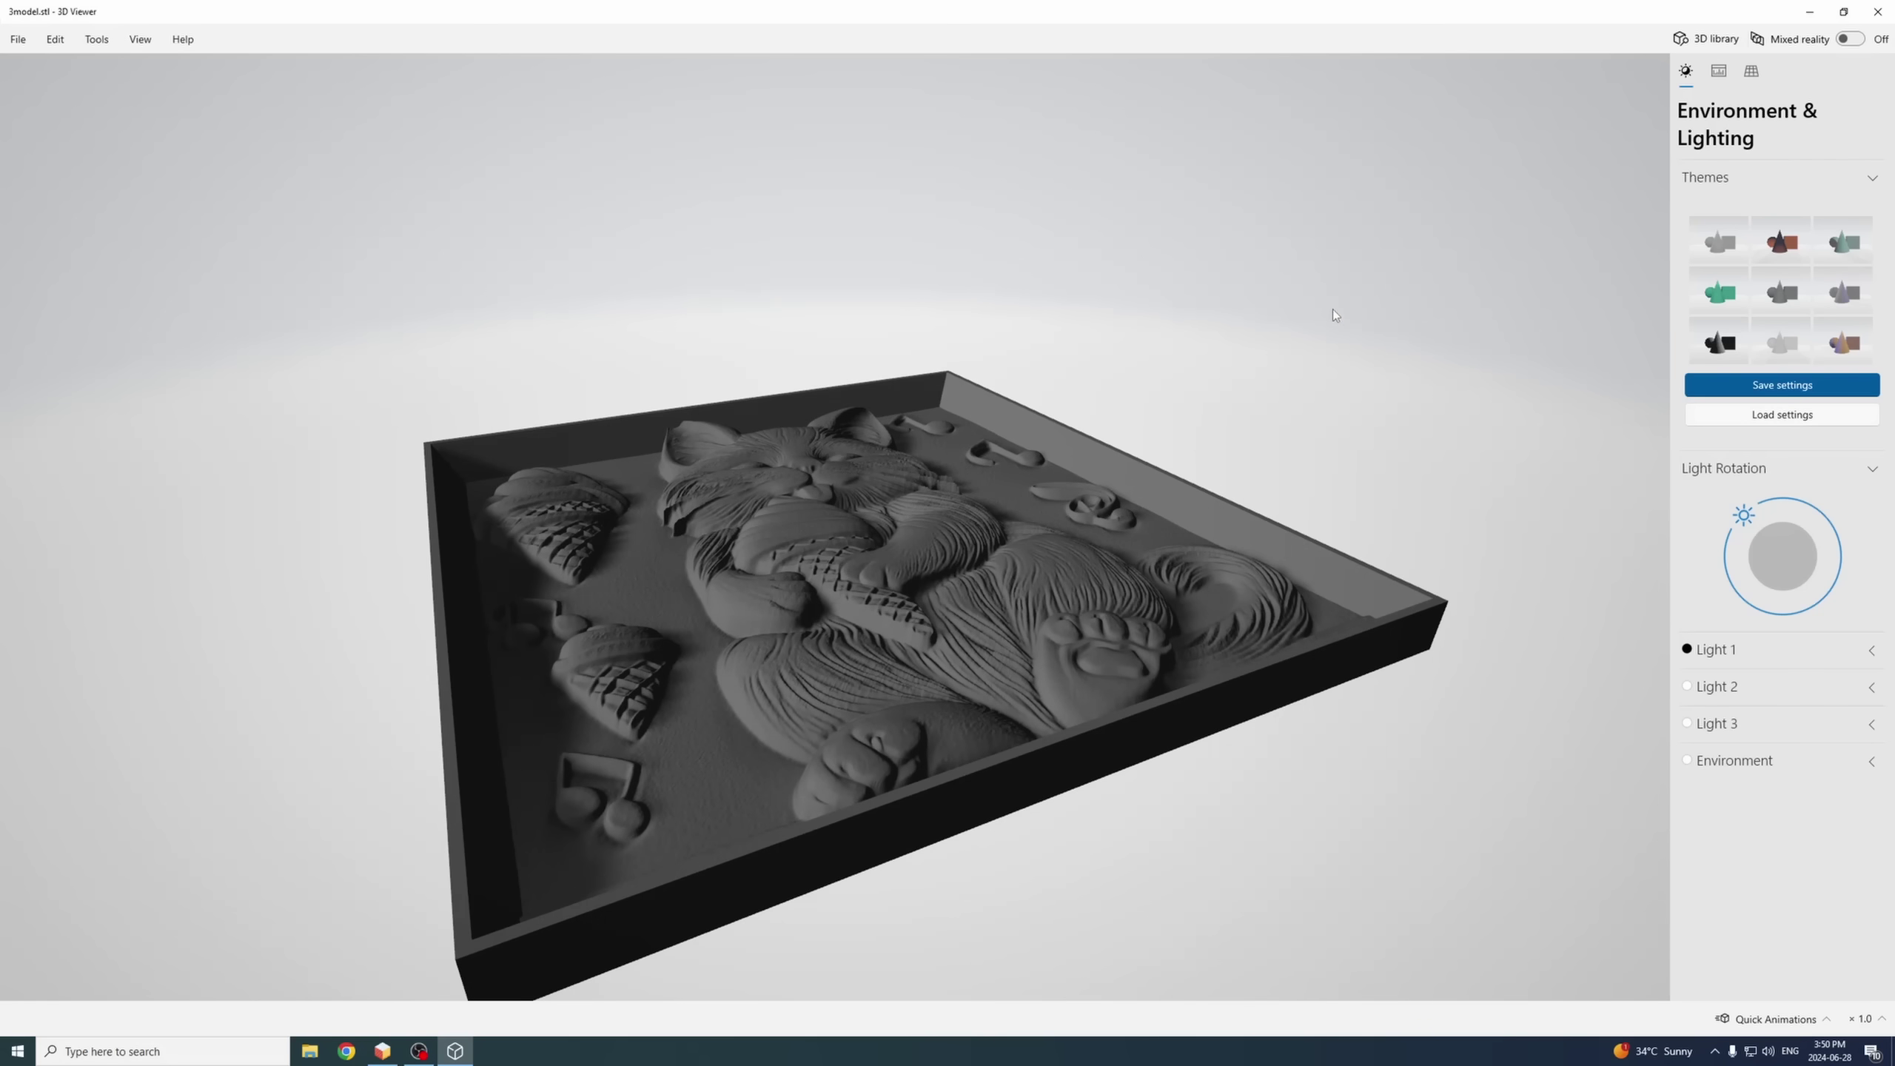